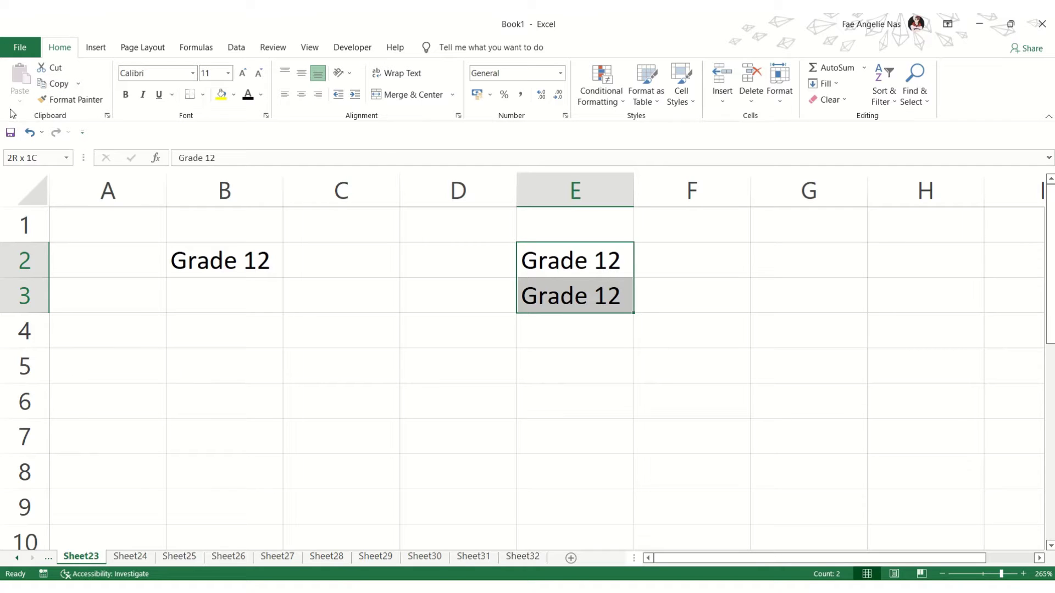
# Step: Cut the two Grade 12 cells in E2:E3 and paste them starting at cell H2
pyautogui.click(55, 68)
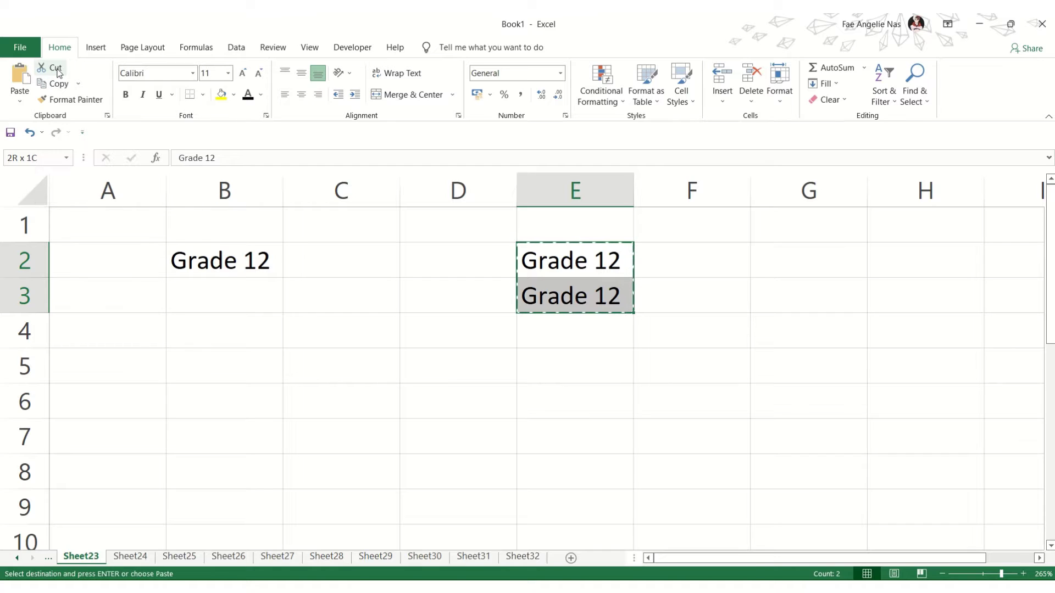
pyautogui.click(919, 248)
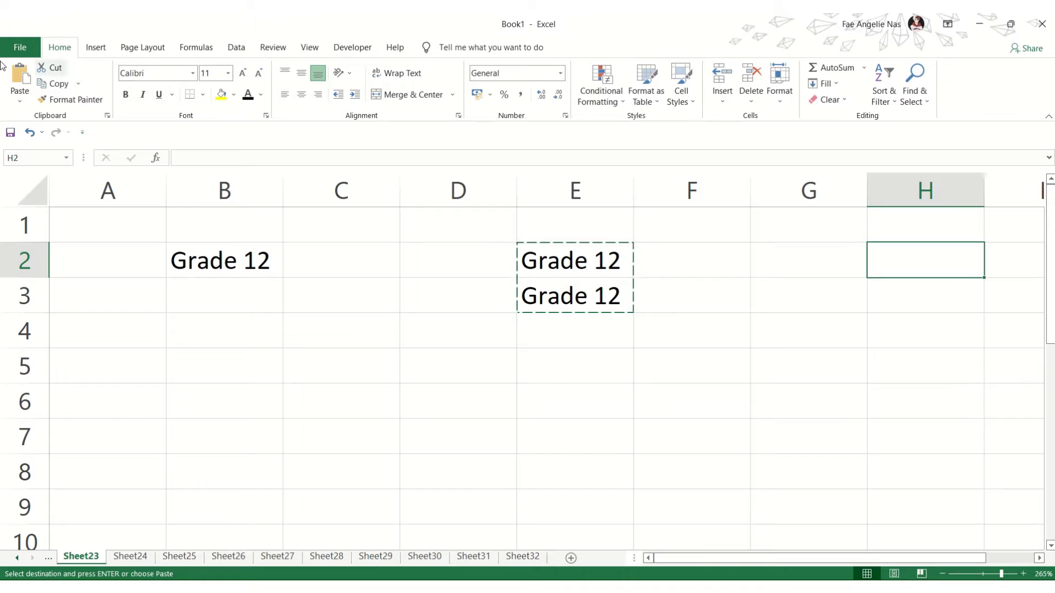
pyautogui.click(14, 75)
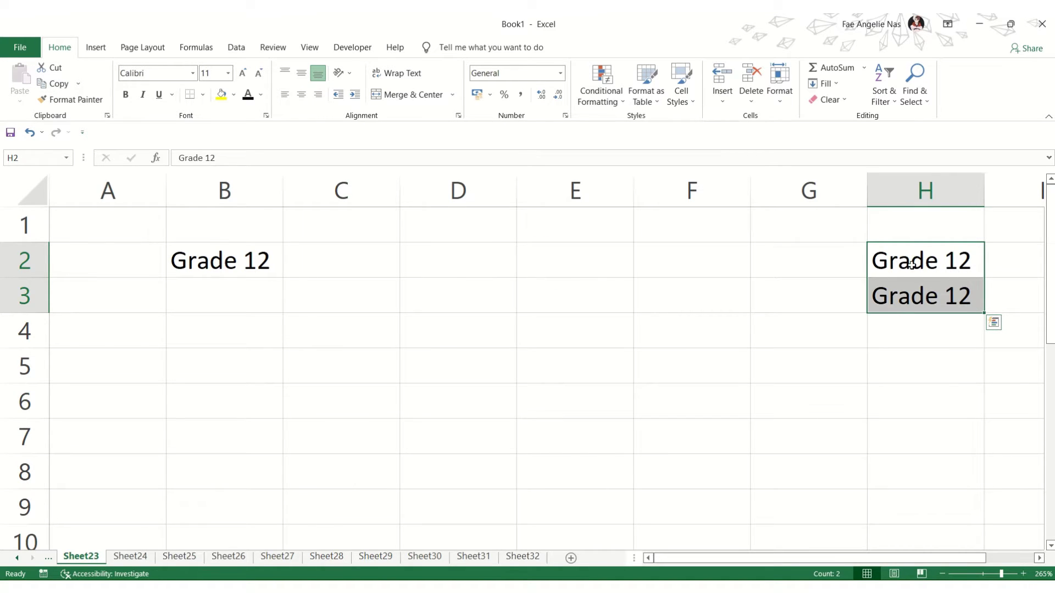
pyautogui.press('Escape')
pyautogui.hotkey('ctrl', 'v')
pyautogui.press('Escape')
pyautogui.hotkey('ctrl', 'v')
# Step: Enter the note "ctrl+x" in cell E4
pyautogui.click(597, 345)
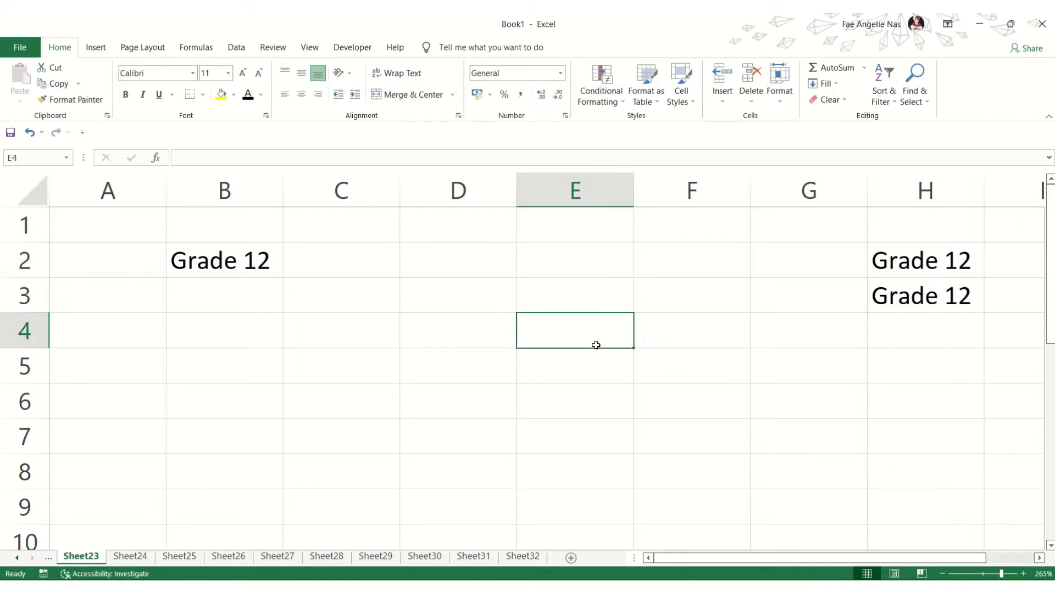
pyautogui.write('ctr')
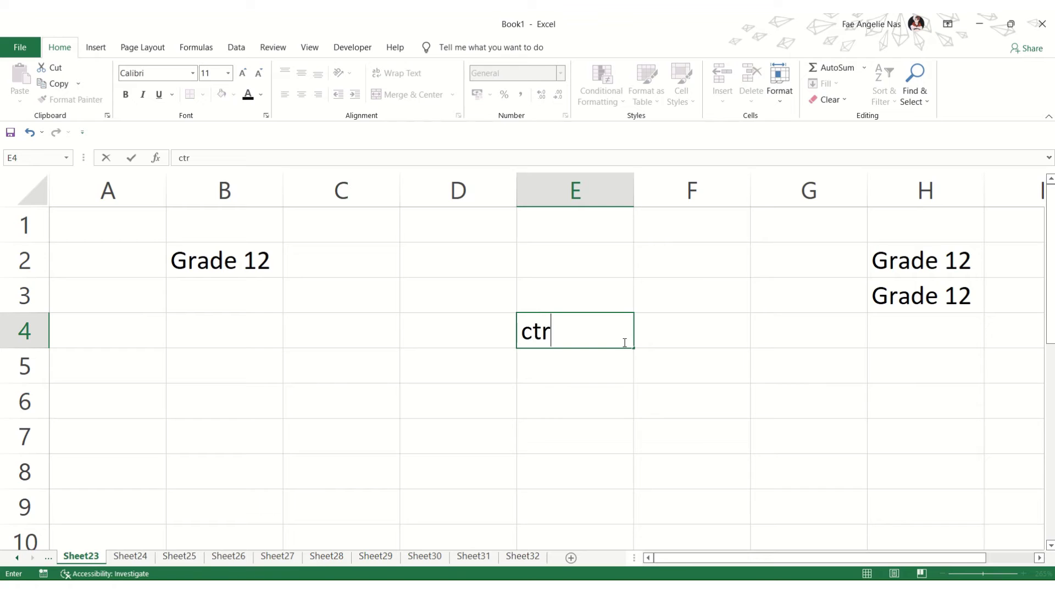
pyautogui.write('l+x')
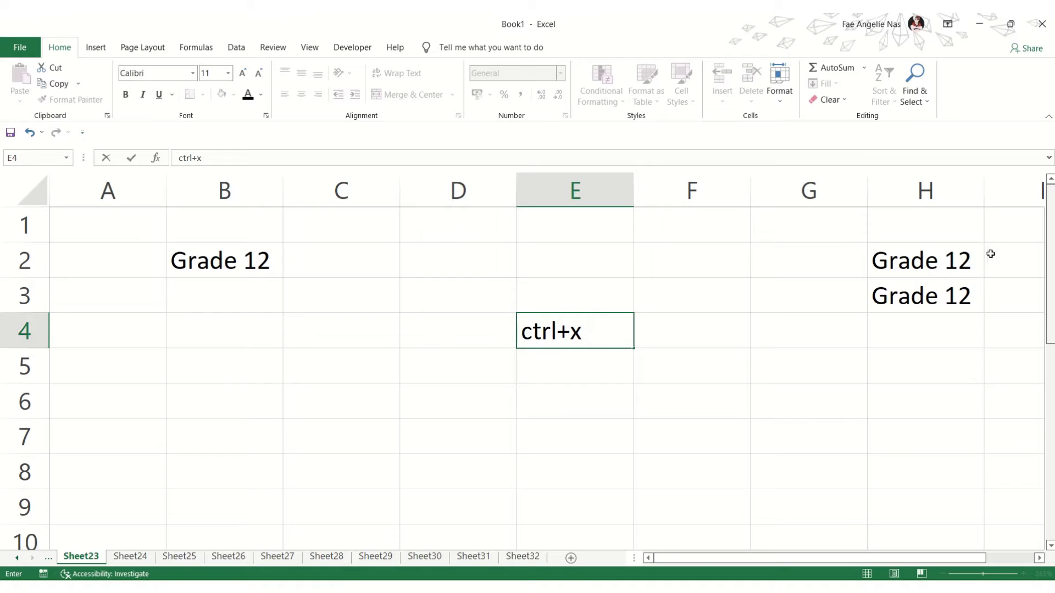
pyautogui.click(904, 266)
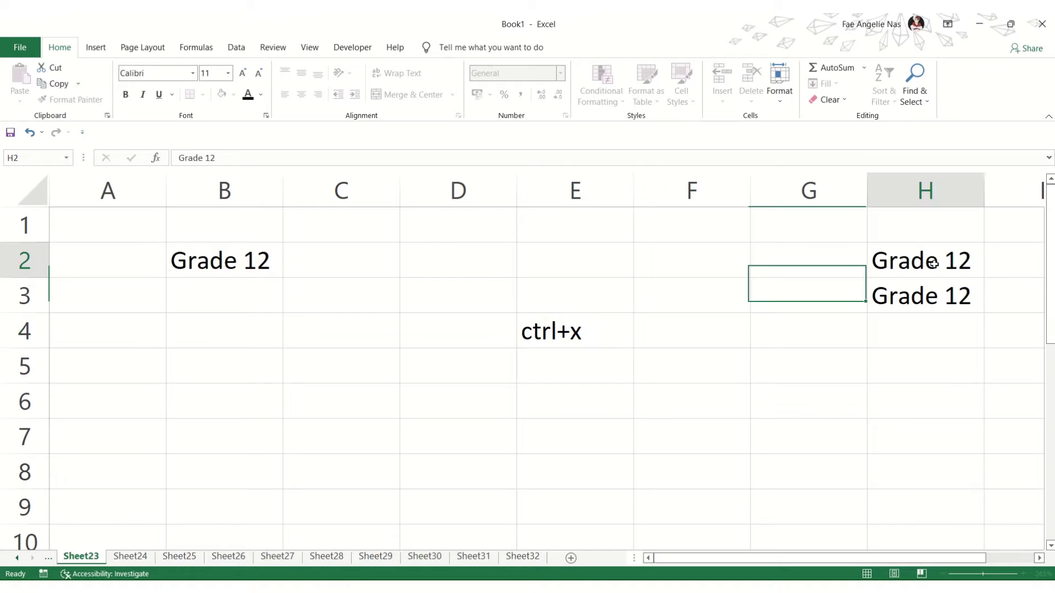
pyautogui.click(683, 379)
pyautogui.click(672, 408)
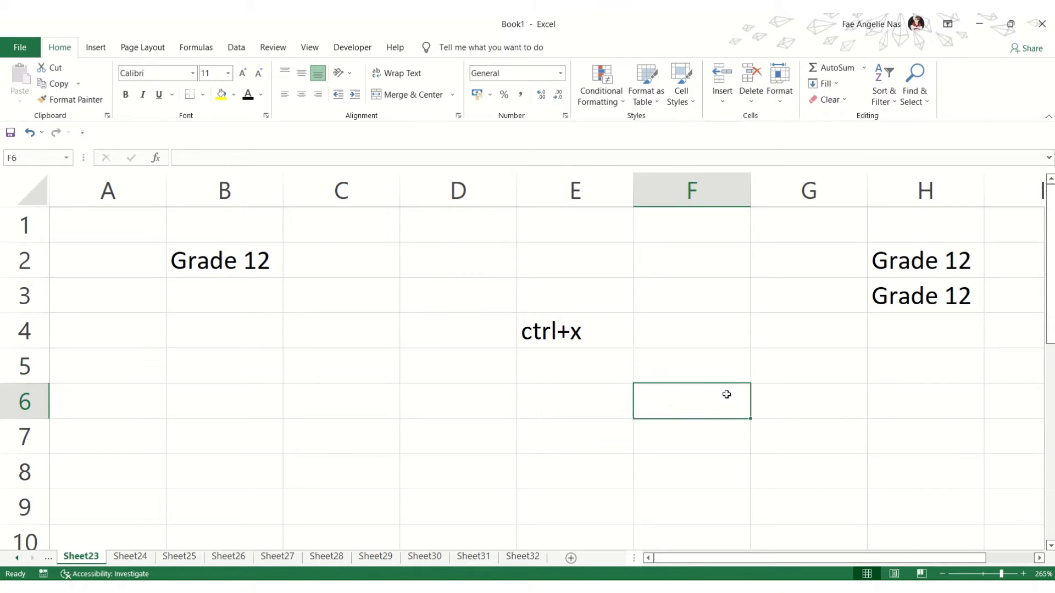
# Step: Cut the two Grade 12 cells in H2:H3 and paste them starting at cell F5
pyautogui.click(931, 269)
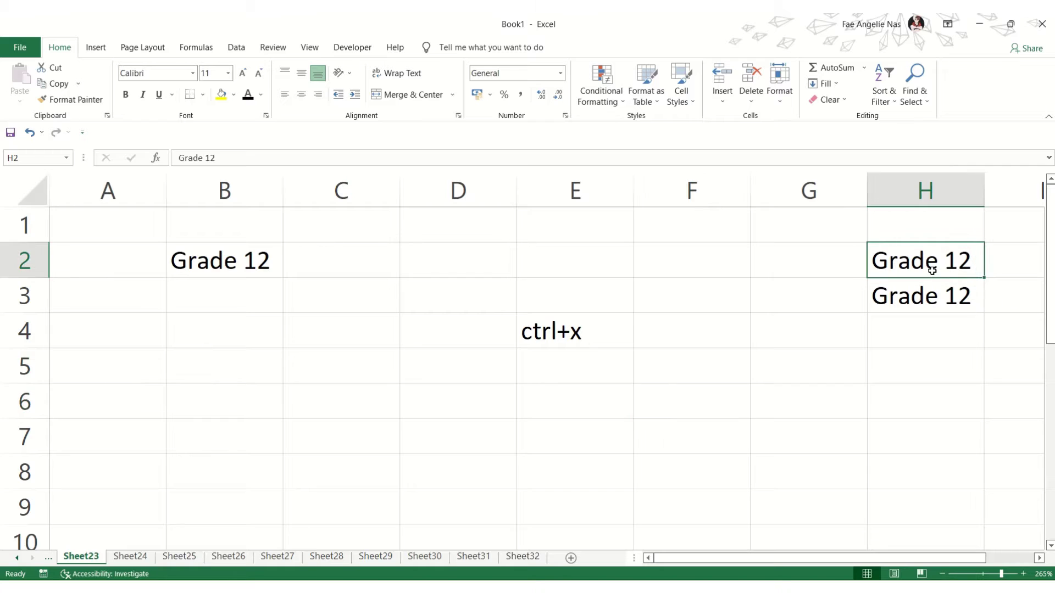
pyautogui.keyDown('shift'); pyautogui.click(953, 297); pyautogui.keyUp('shift')
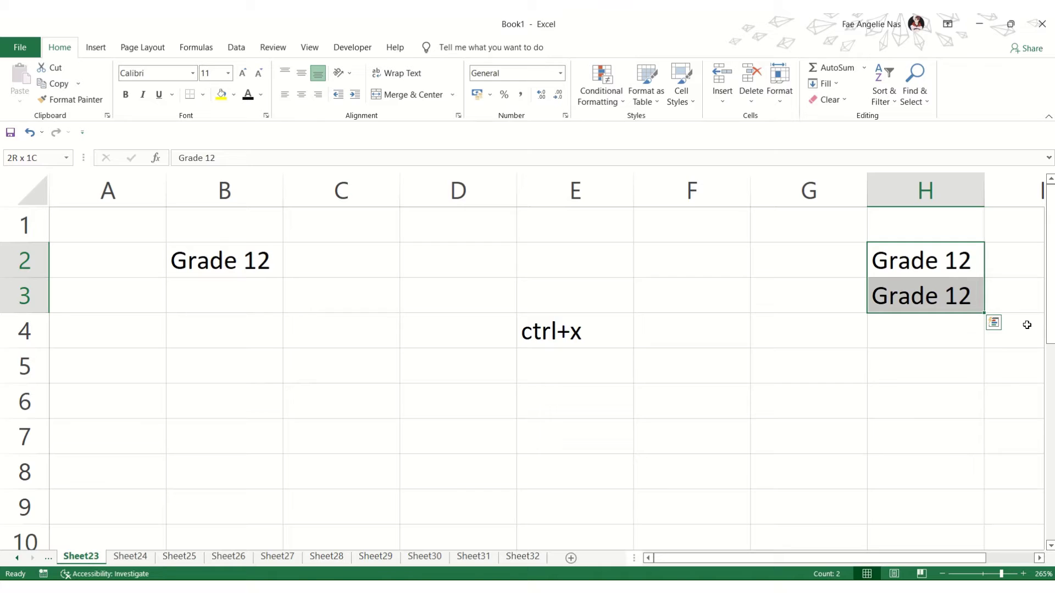
pyautogui.hotkey('ctrl', 'x')
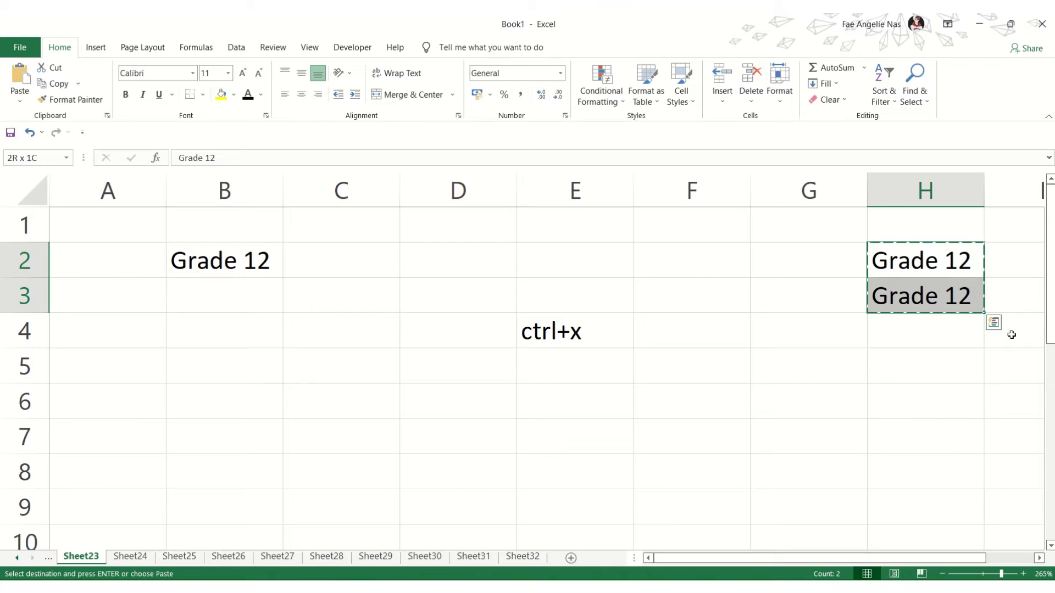
pyautogui.click(704, 352)
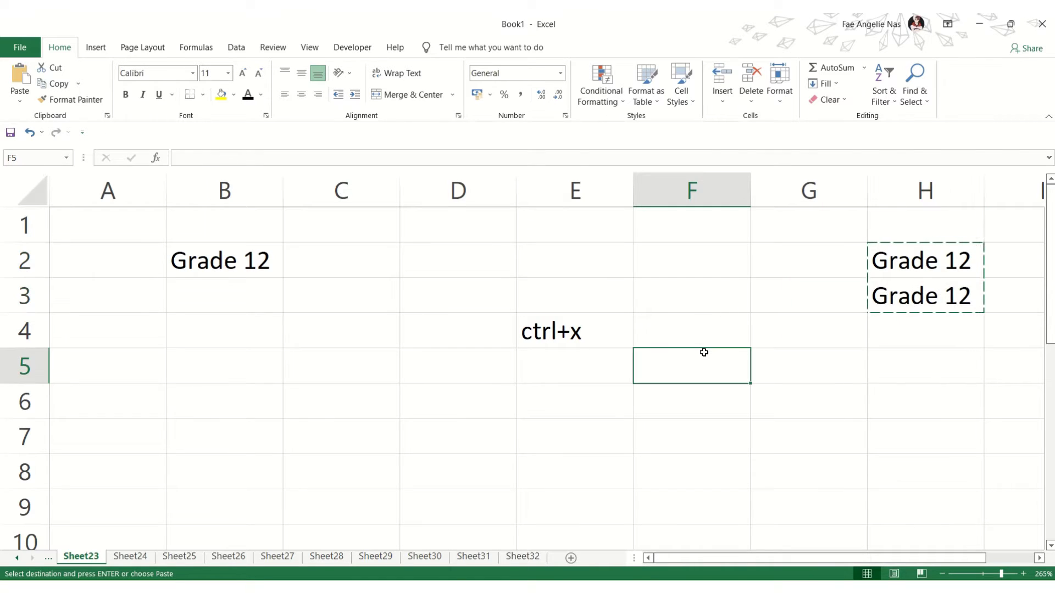
pyautogui.hotkey('ctrl', 'v')
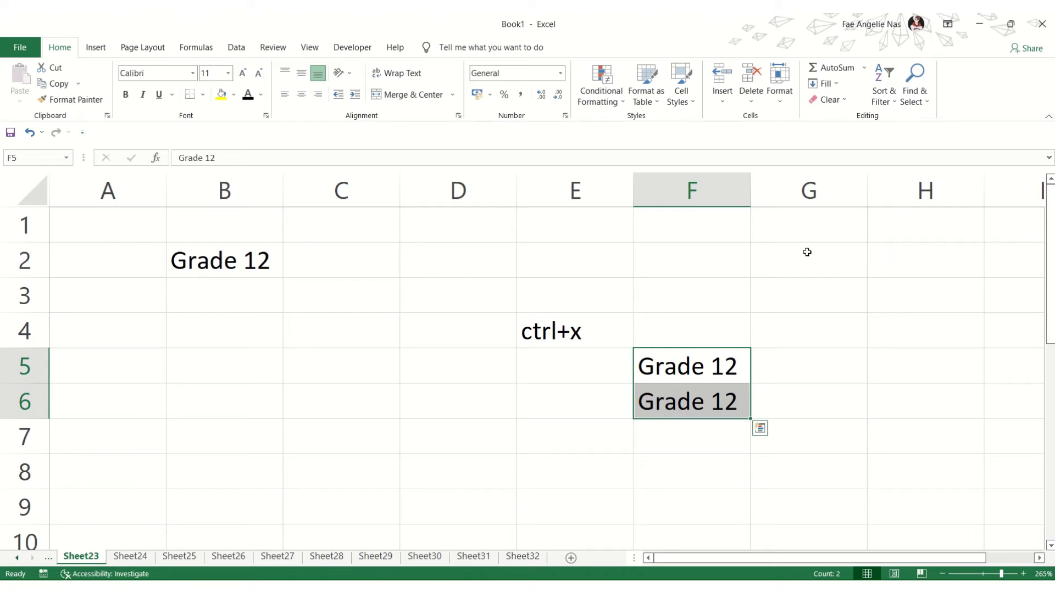
# Step: Delete the "ctrl+x" note from cell E4
pyautogui.click(571, 324)
pyautogui.press('Delete')
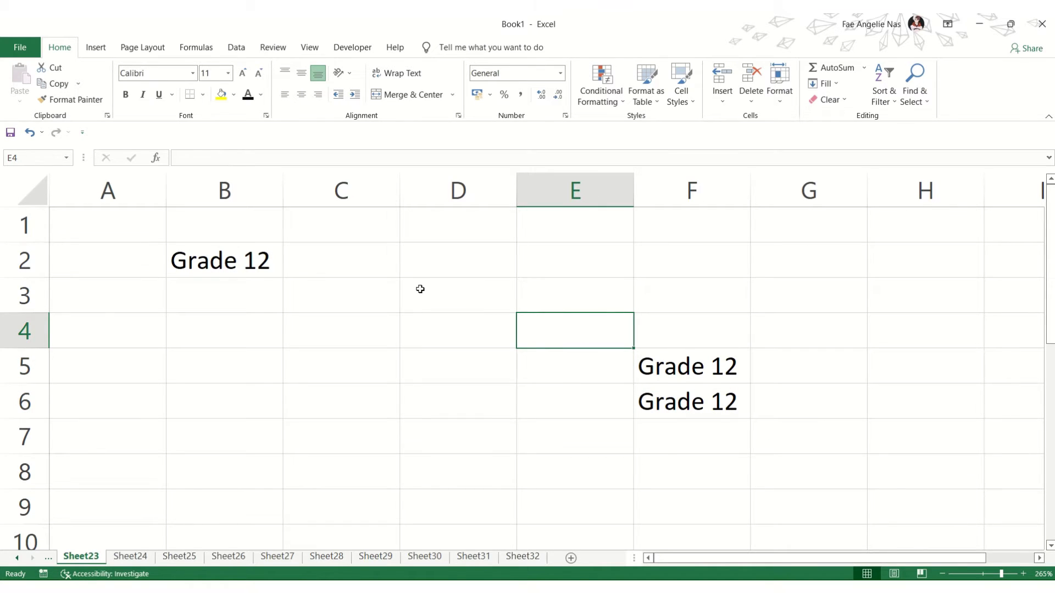
# Step: Switch to the PowerPoint slide show and advance past the slide on cutting and pasting cell contents
pyautogui.hotkey('alt', 'Tab')
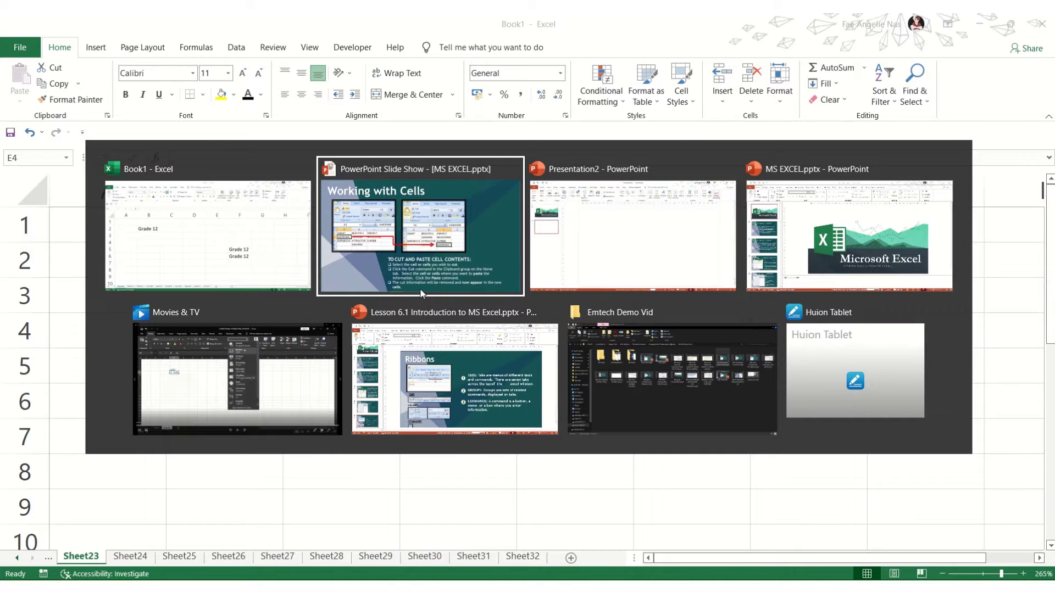
pyautogui.click(422, 293)
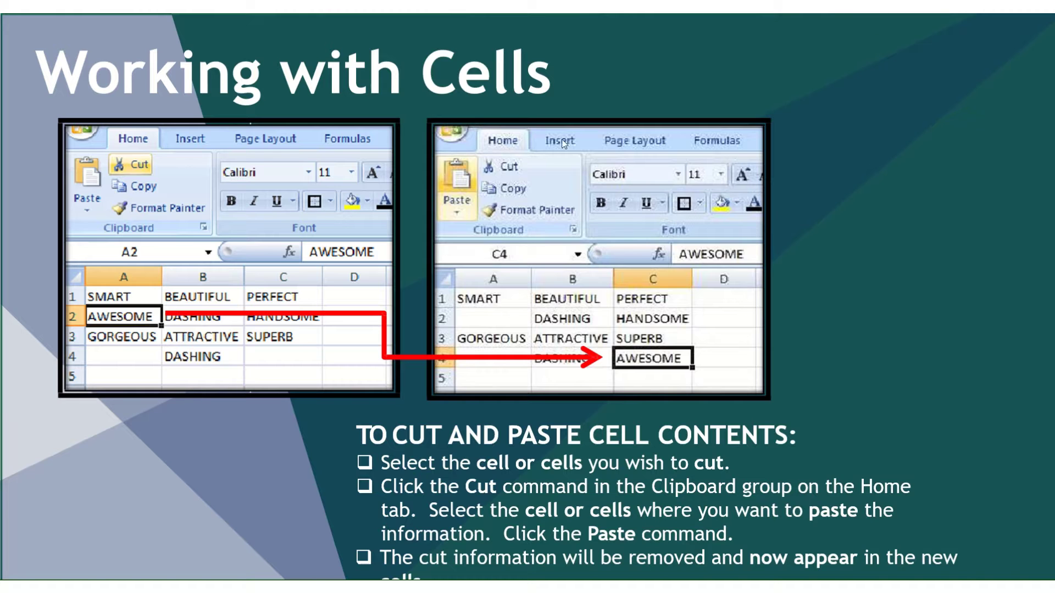
pyautogui.click(484, 466)
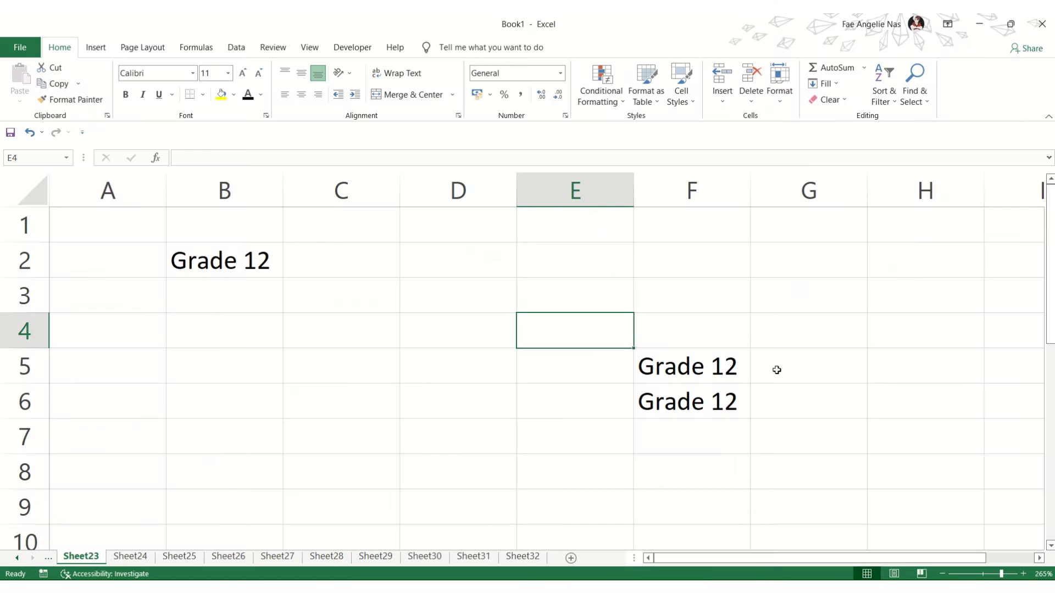
# Step: Format the Grade 12 text in cell F5 of the Excel workbook as bold, italic and underlined
pyautogui.click(703, 388)
pyautogui.click(698, 367)
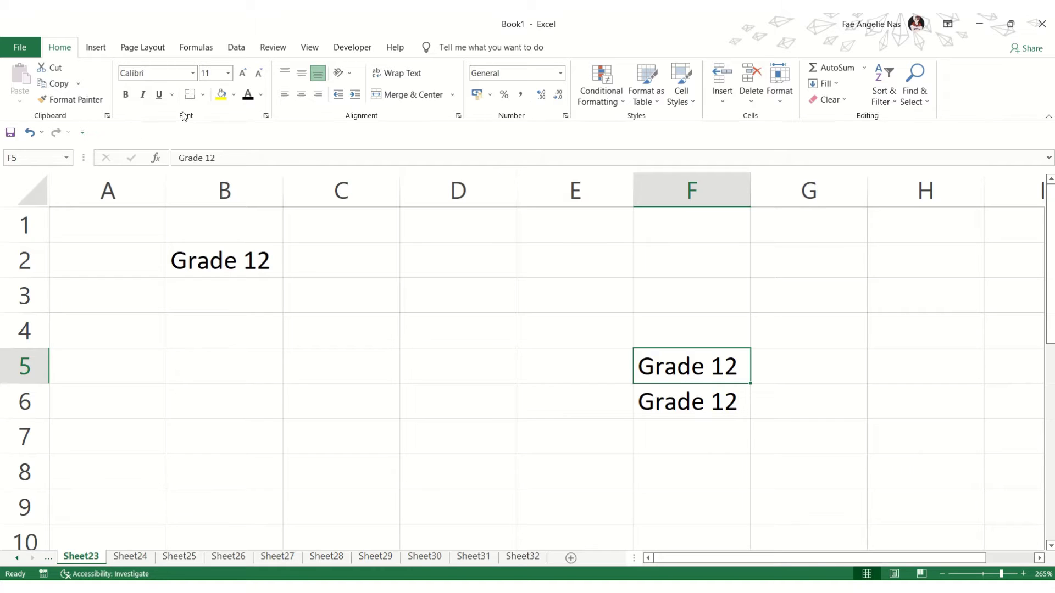
pyautogui.click(126, 95)
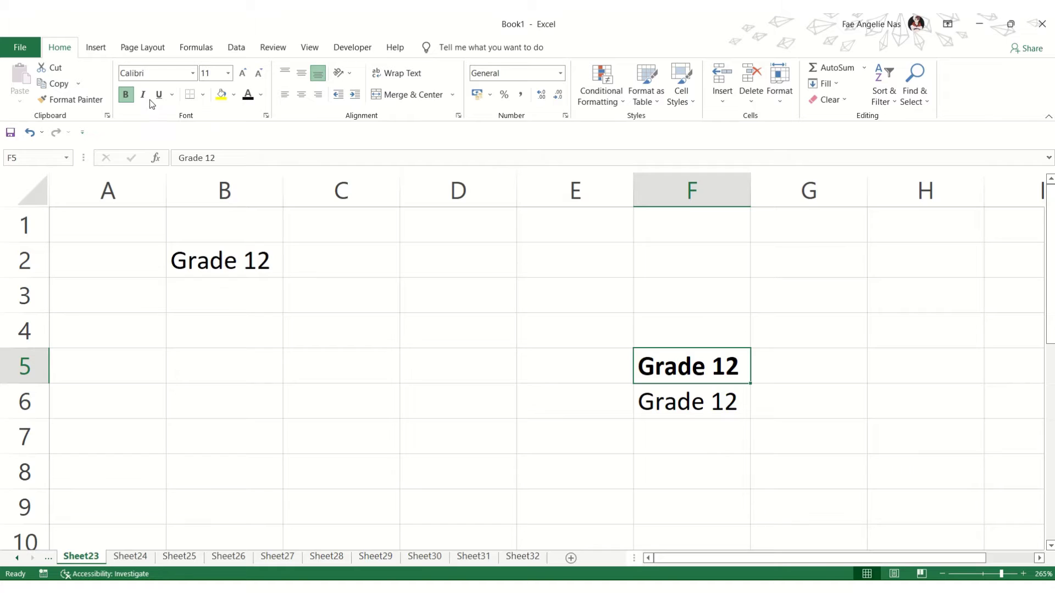
pyautogui.click(145, 95)
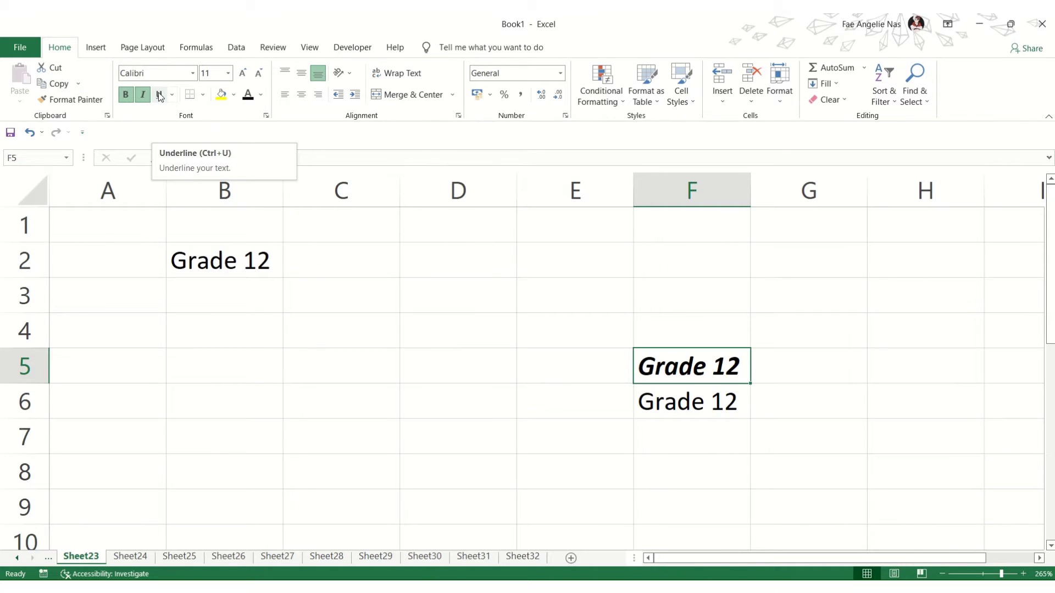
pyautogui.click(159, 95)
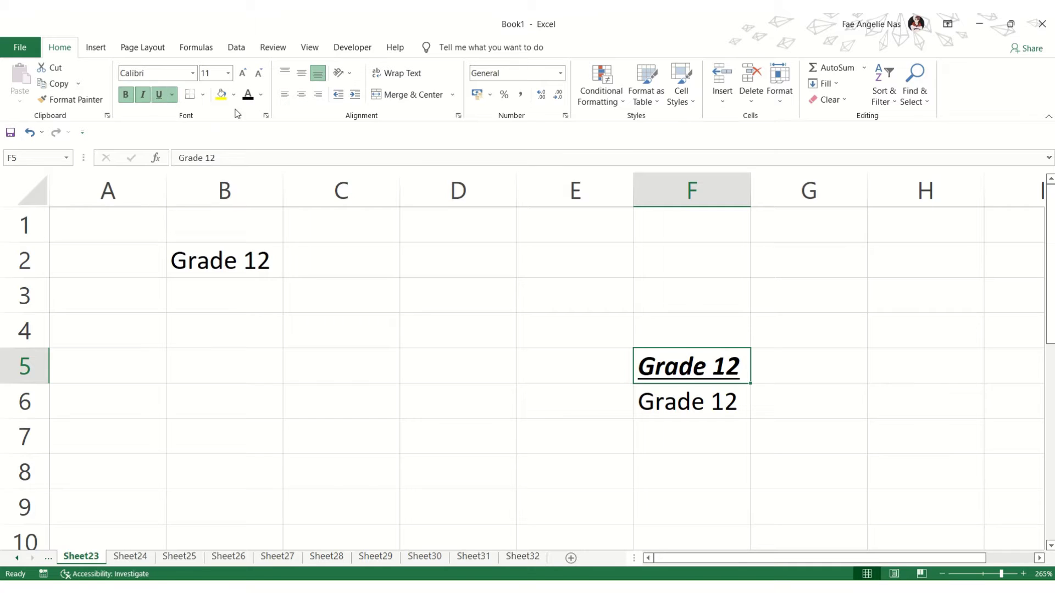
# Step: Change the font color of the text in cell F5 to the standard red
pyautogui.click(188, 73)
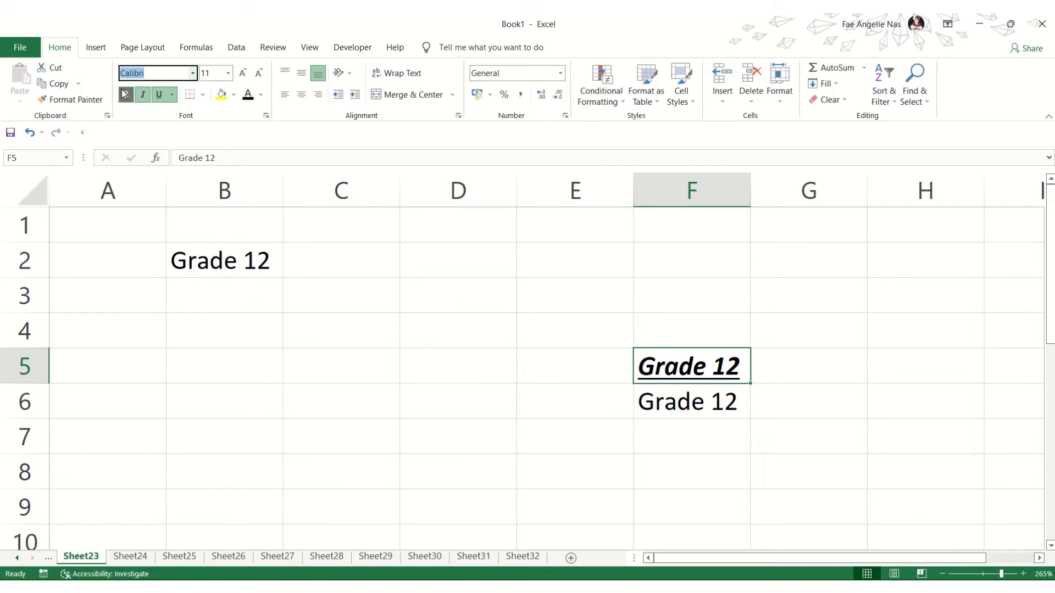
pyautogui.click(230, 76)
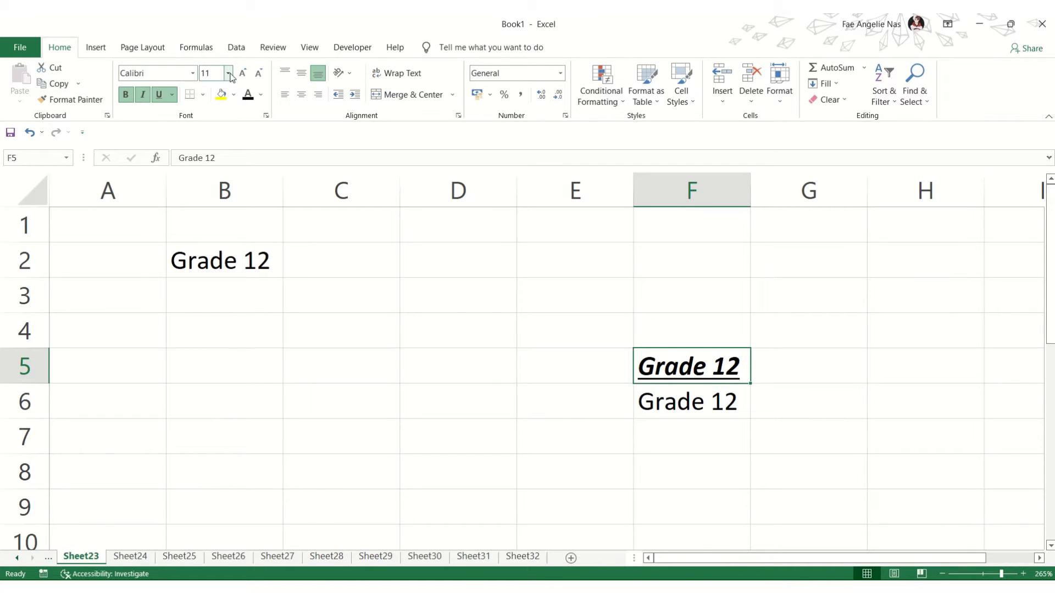
pyautogui.click(261, 96)
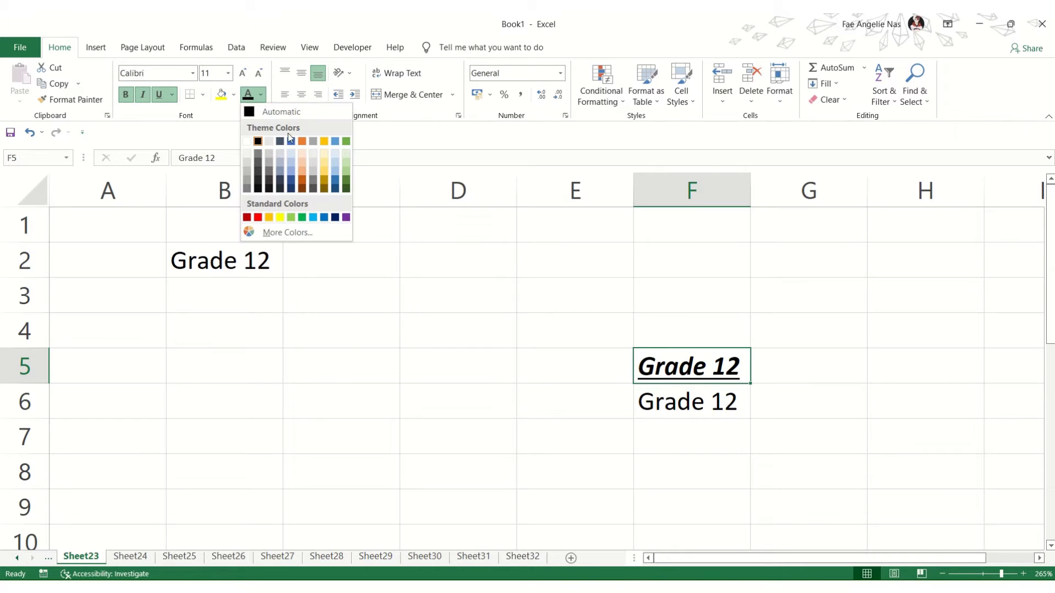
pyautogui.click(258, 218)
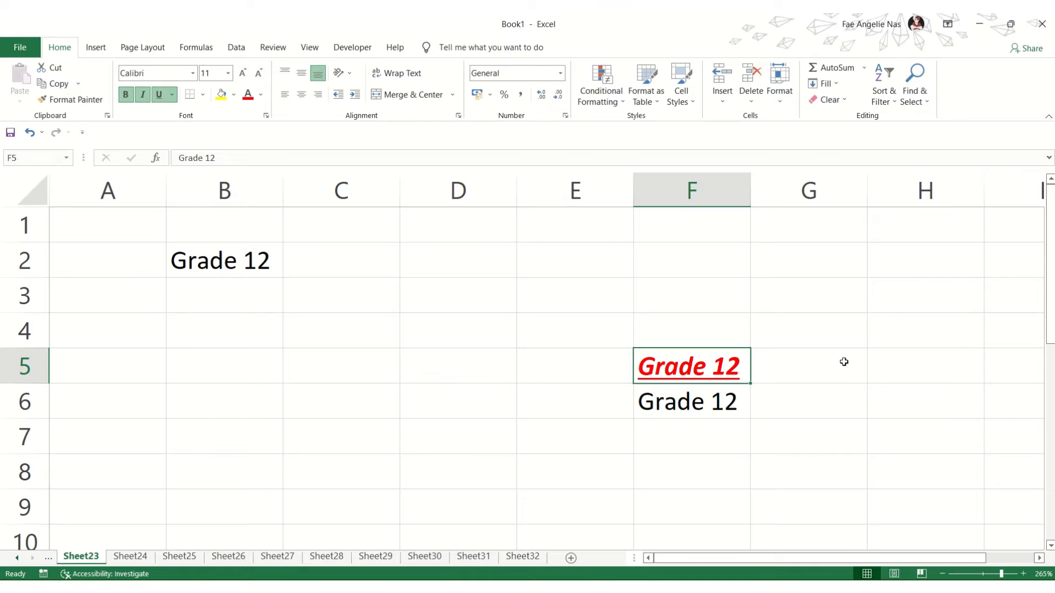
# Step: Change the font of the red Grade 12 text in cell F5 to Arial Nova
pyautogui.hotkey('alt', 'Tab')
pyautogui.click(192, 73)
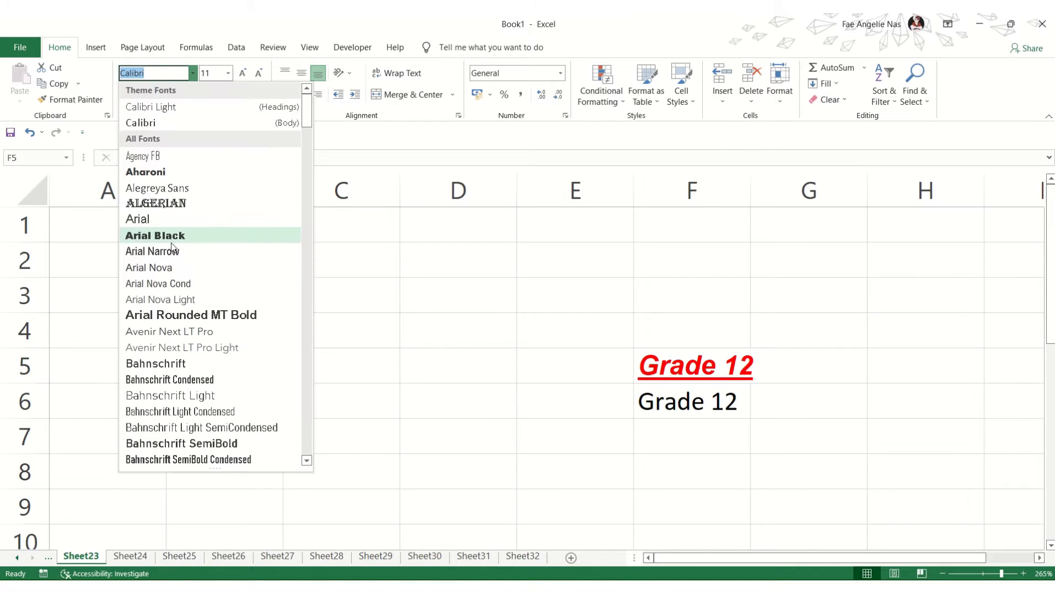
pyautogui.click(170, 267)
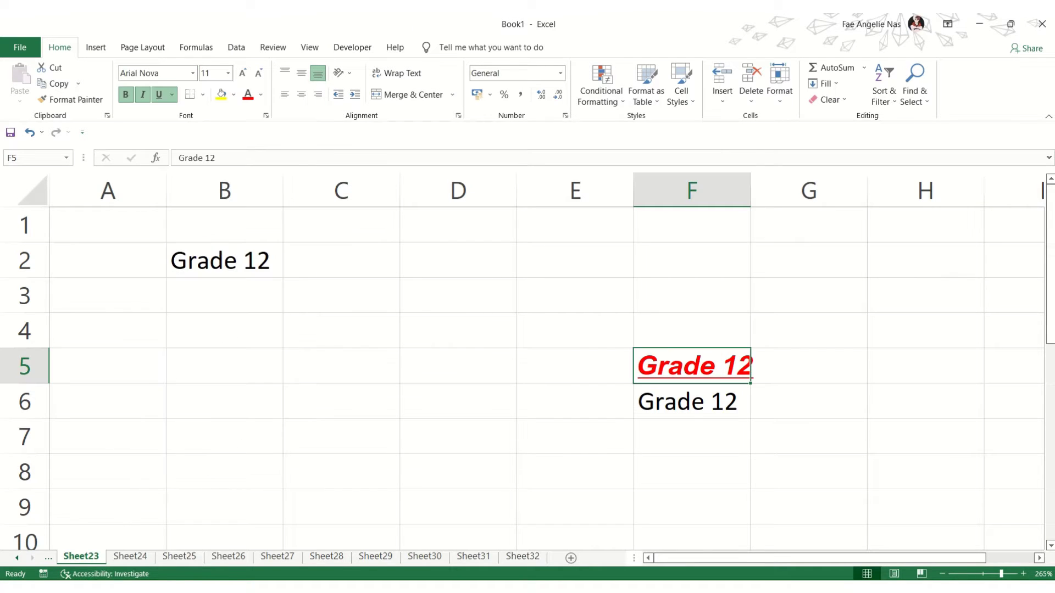
# Step: Set the font of the red Grade 12 text in cell F5 to Algerian
pyautogui.click(192, 73)
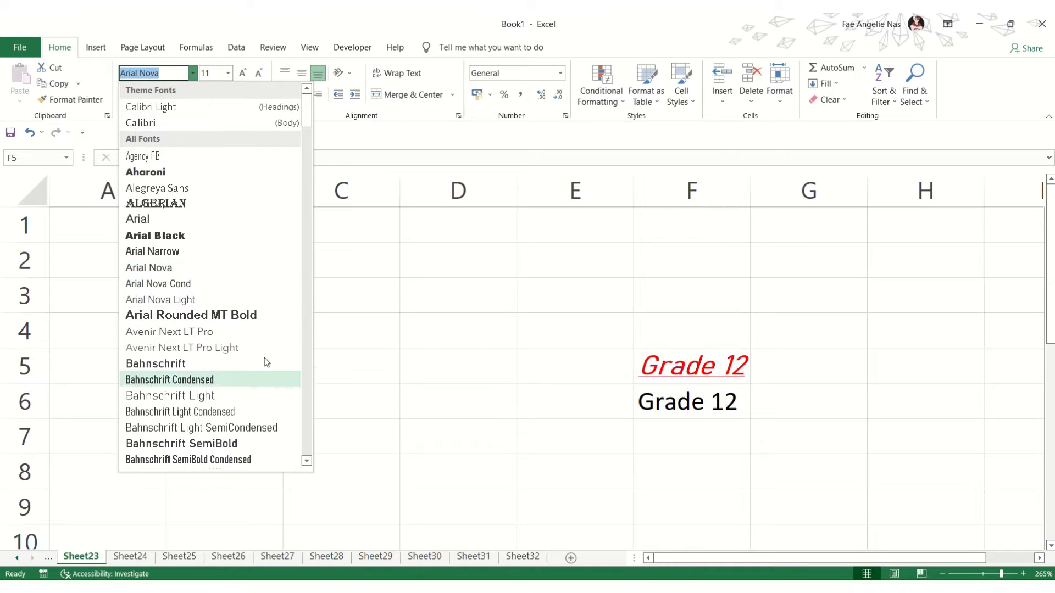
pyautogui.click(208, 205)
pyautogui.click(879, 437)
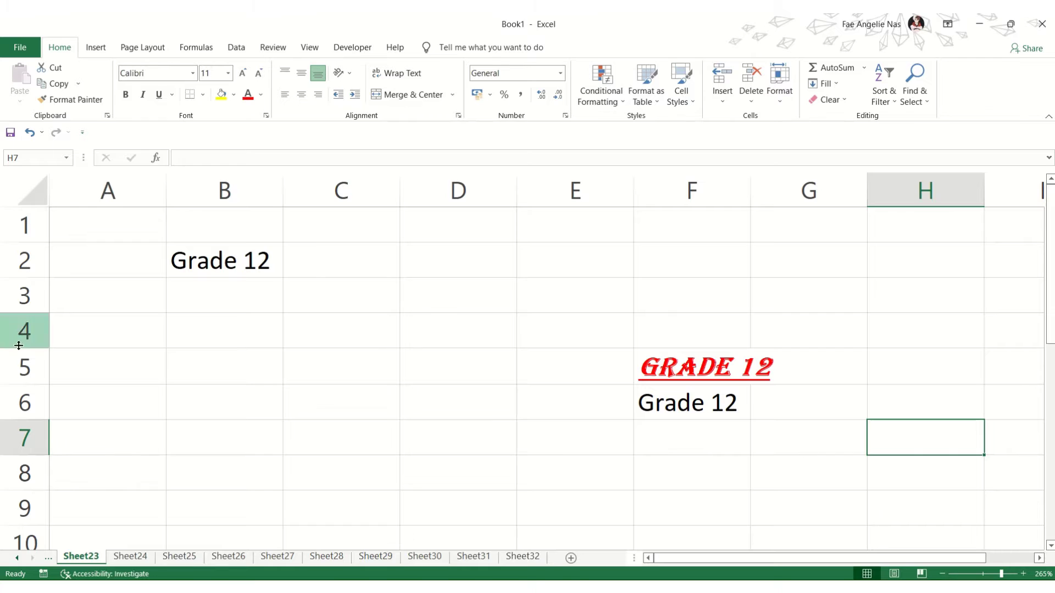
# Step: Switch to the PowerPoint slide show and advance past the slide on text formatting and font style
pyautogui.hotkey('alt', 'Tab')
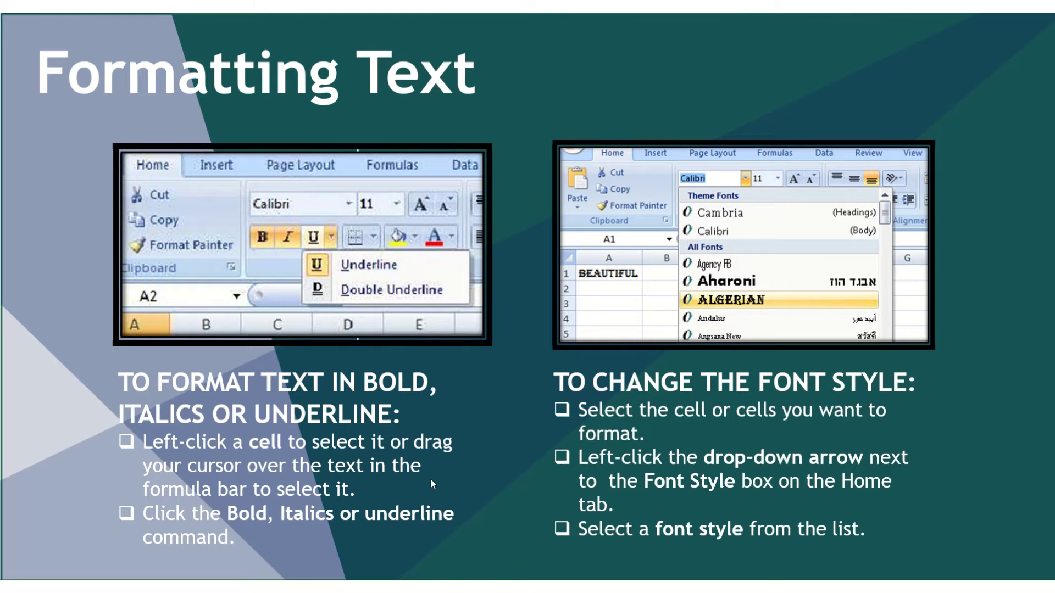
pyautogui.press('Right')
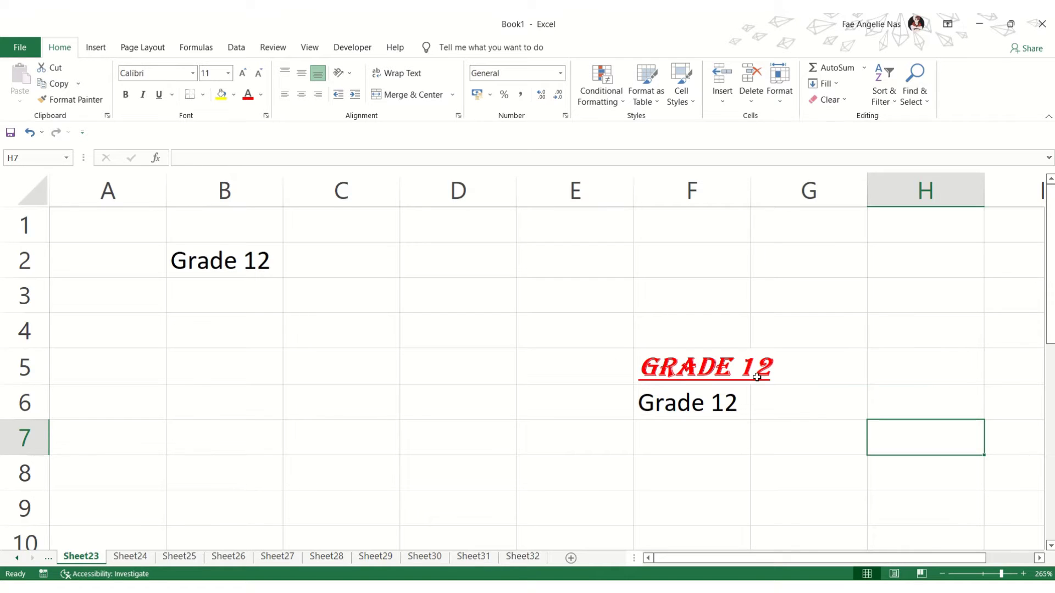
# Step: Set the font size of the Algerian text in cell F5 of the Excel workbook to 36
pyautogui.press('Left')
pyautogui.press('Up')
pyautogui.press('Up')
pyautogui.click(687, 367)
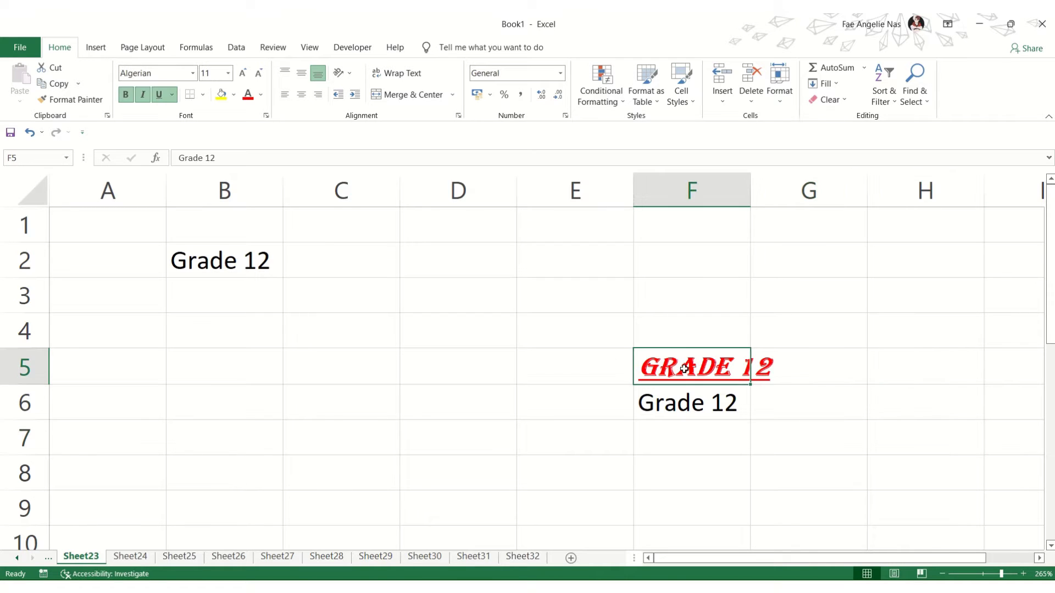
pyautogui.click(228, 75)
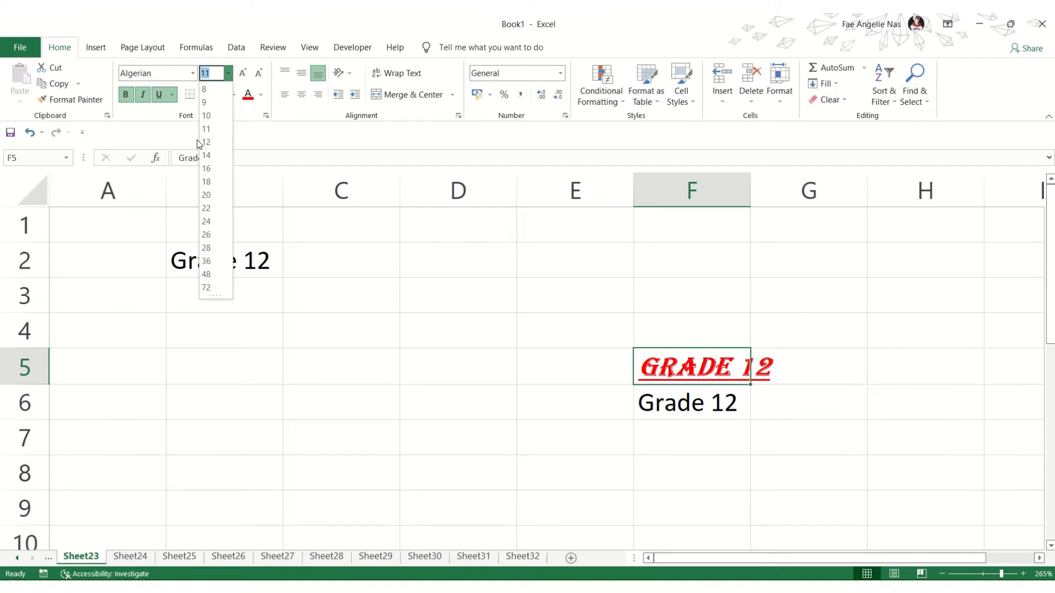
pyautogui.click(207, 261)
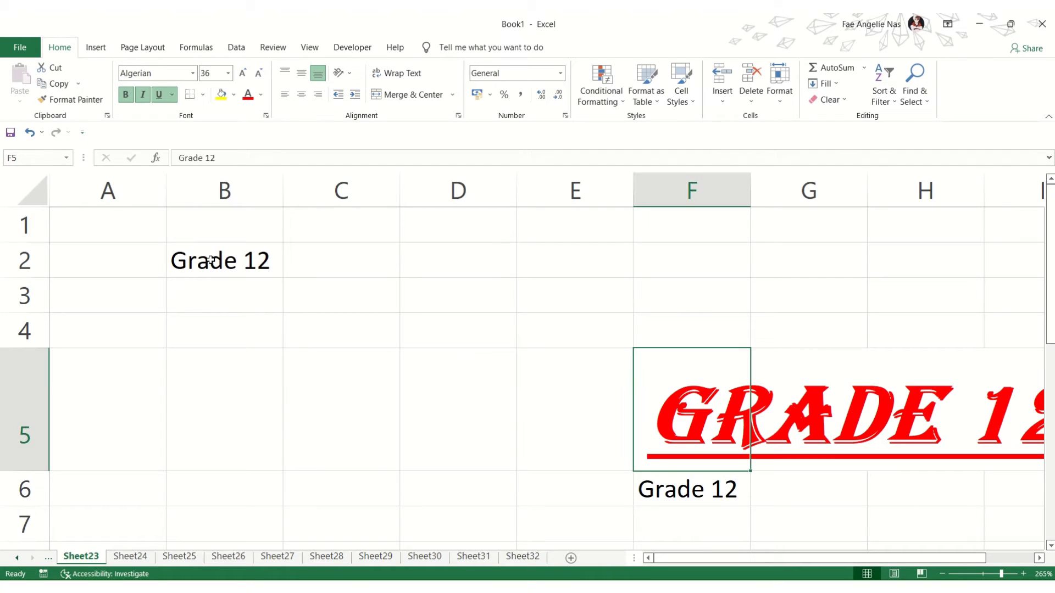
# Step: Set the font size of the text in cell F5 to 24
pyautogui.click(228, 73)
pyautogui.click(211, 222)
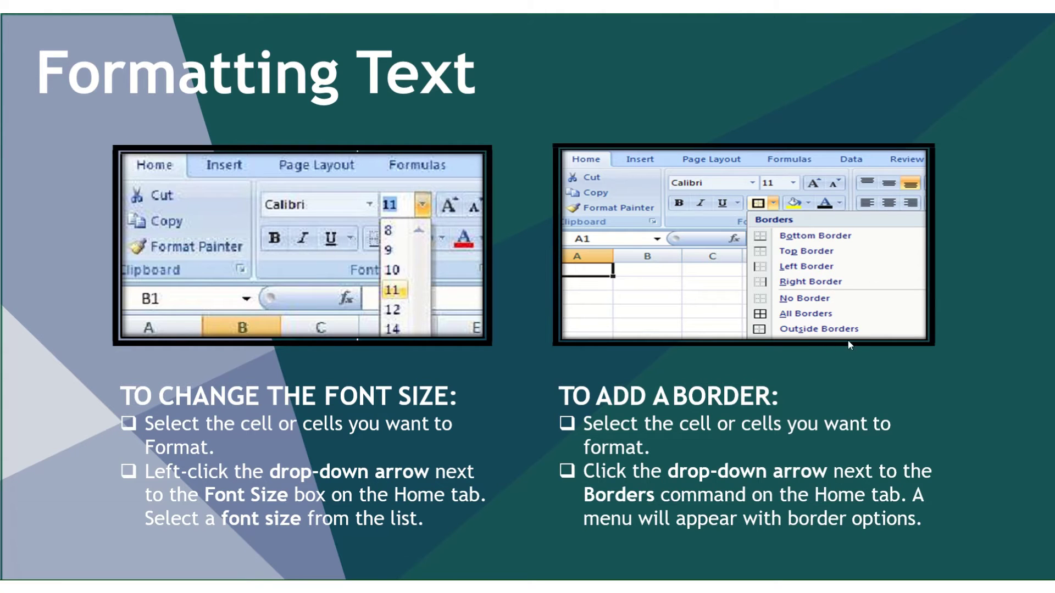
# Step: Switch to the Excel workbook and apply a bottom border to the range B2:G6
pyautogui.hotkey('alt', 'Tab')
pyautogui.click(241, 341)
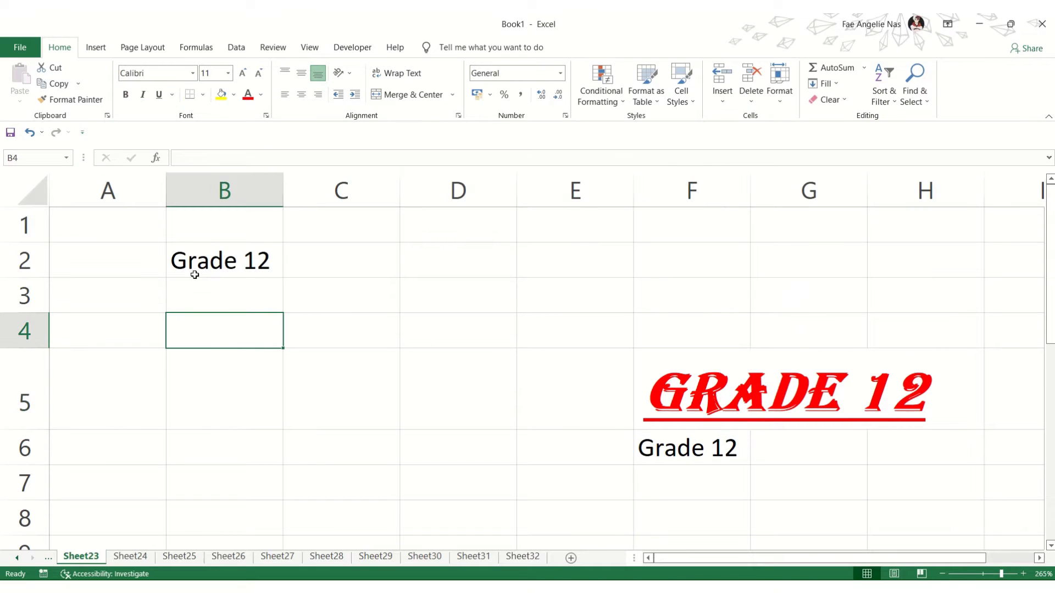
pyautogui.moveTo(194, 274); pyautogui.dragTo(810, 454)
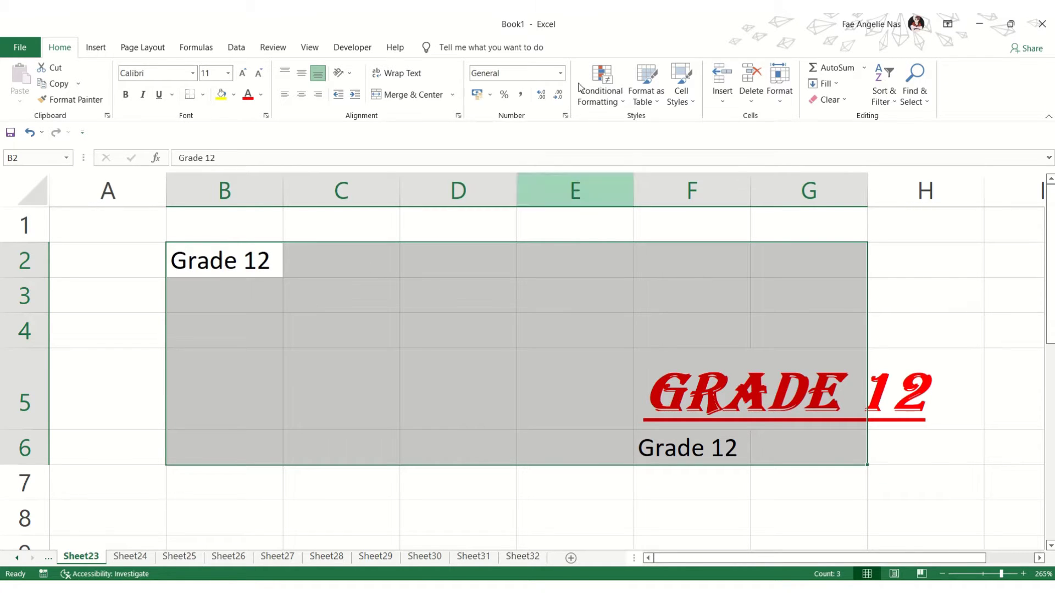
pyautogui.click(202, 96)
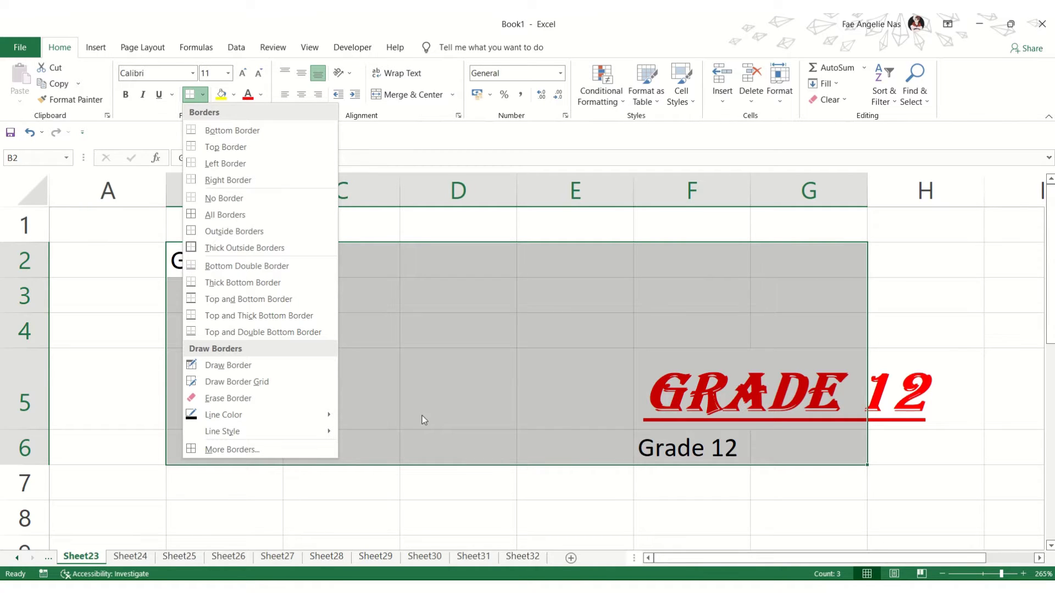
pyautogui.click(213, 130)
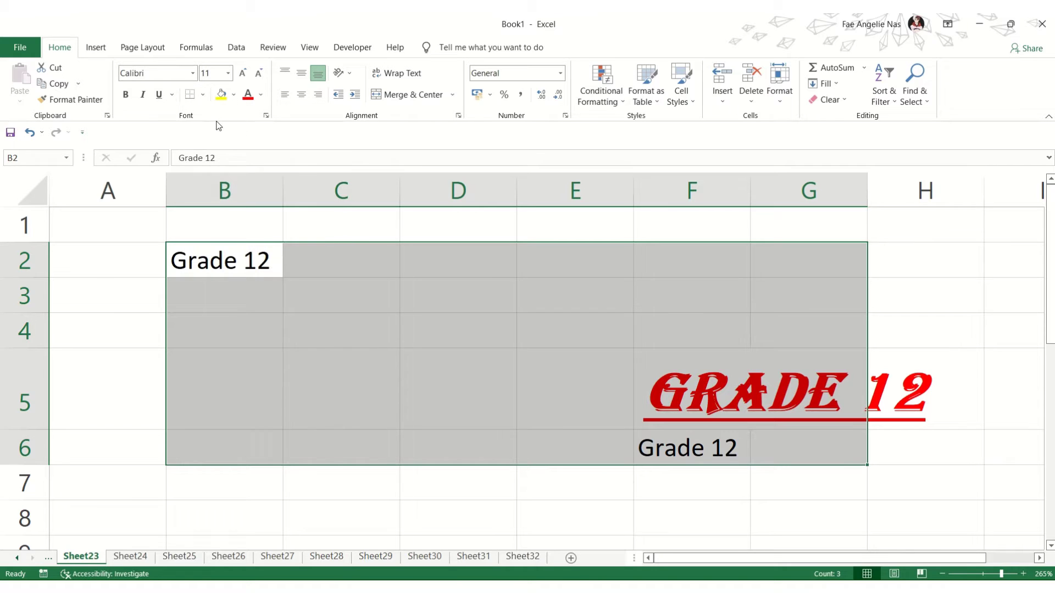
pyautogui.click(114, 319)
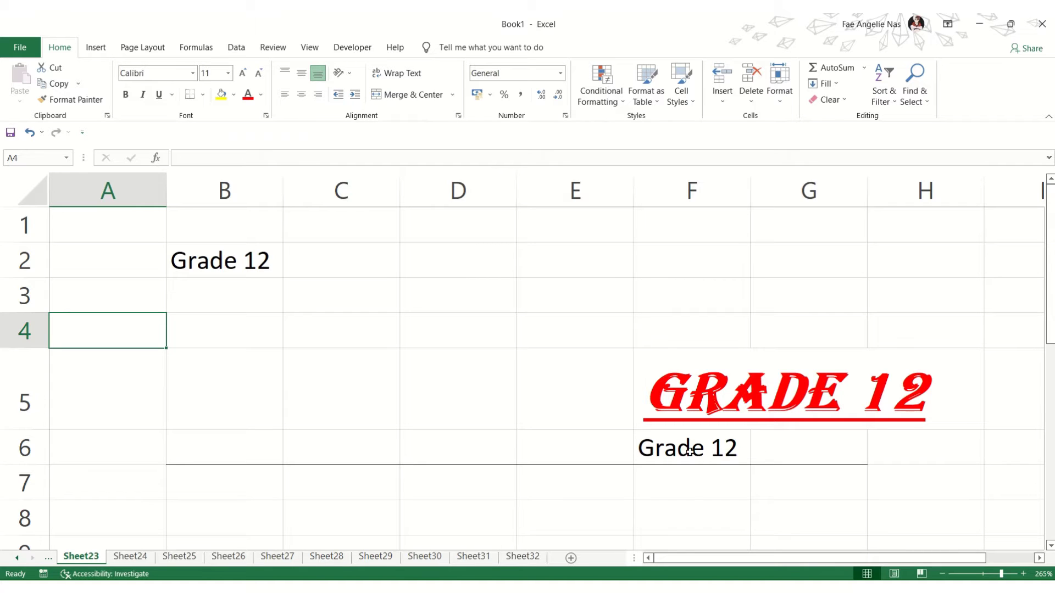
# Step: Apply all borders to the range B2:G6
pyautogui.moveTo(221, 254); pyautogui.dragTo(843, 448)
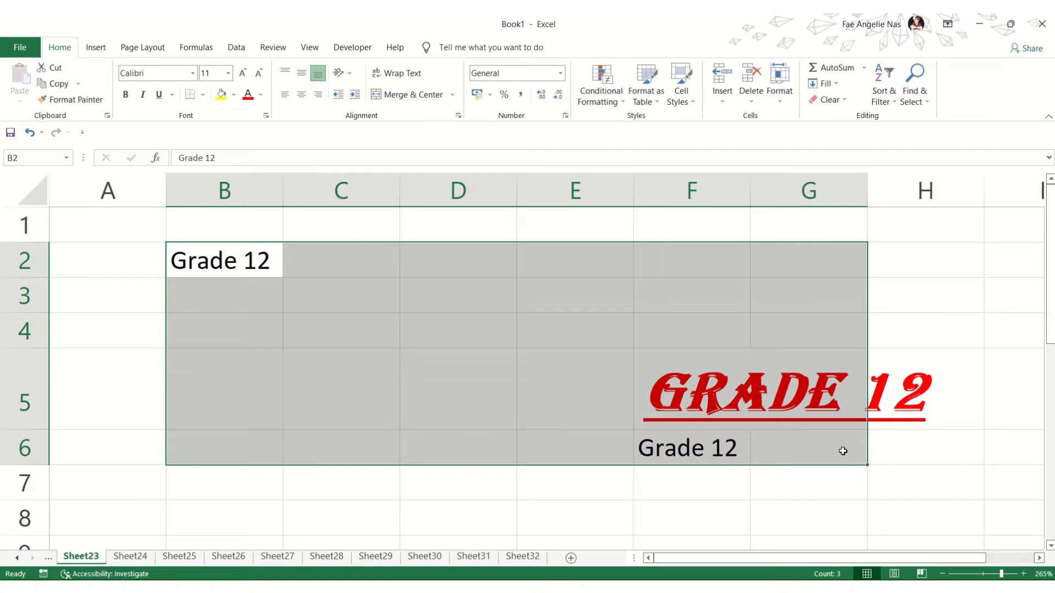
pyautogui.click(203, 98)
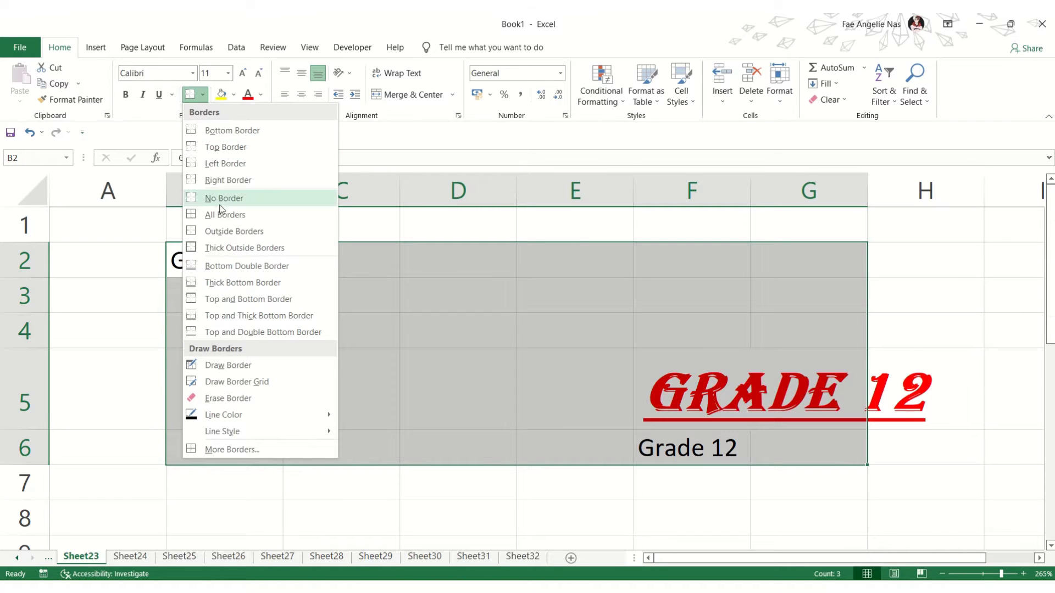
pyautogui.click(246, 216)
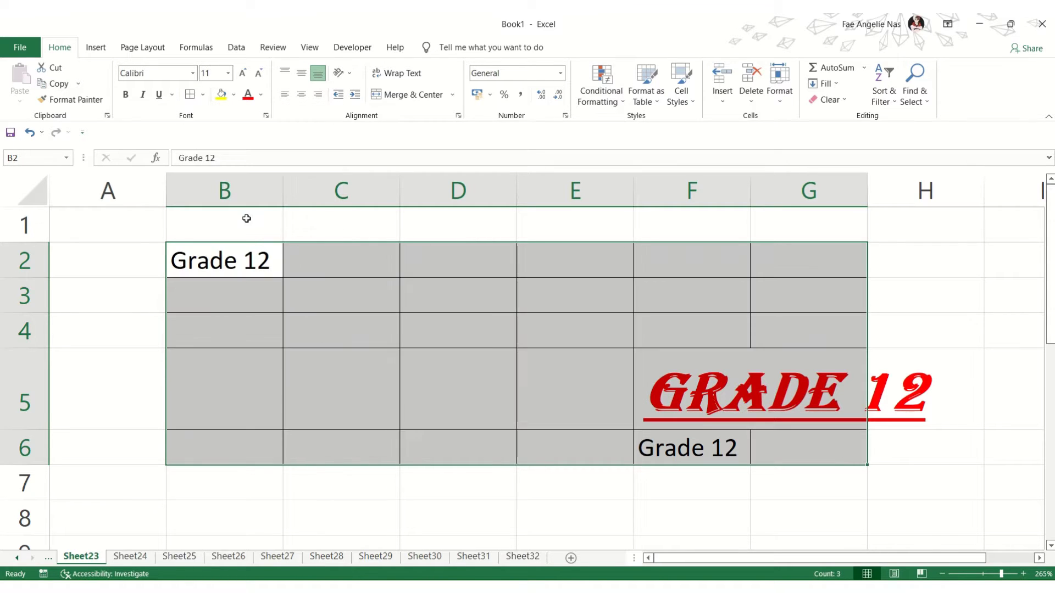
pyautogui.click(130, 299)
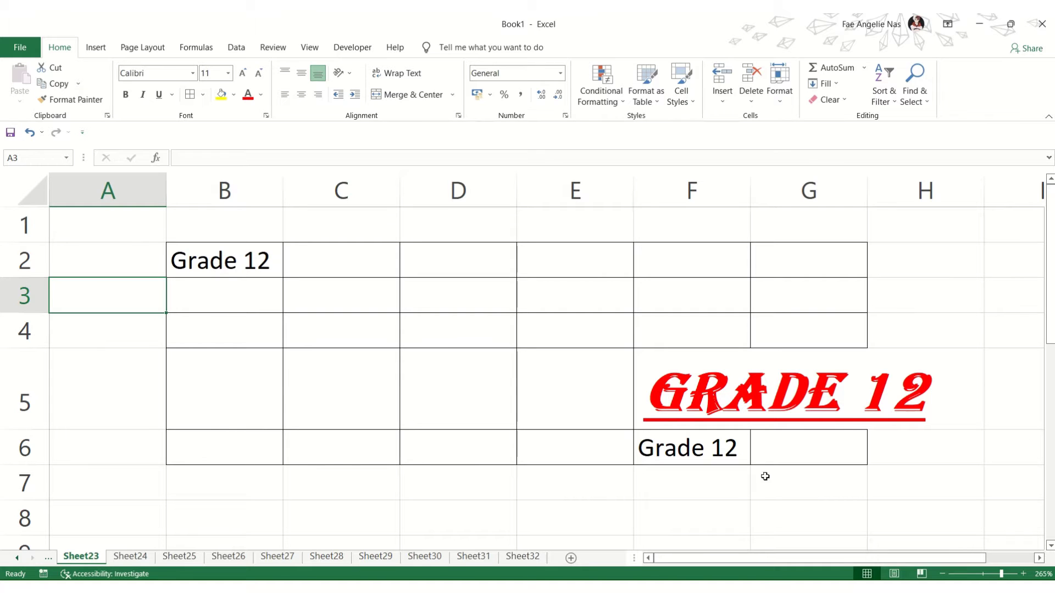
pyautogui.click(769, 508)
pyautogui.scroll(-4, 636, 358)
pyautogui.scroll(4, 638, 362)
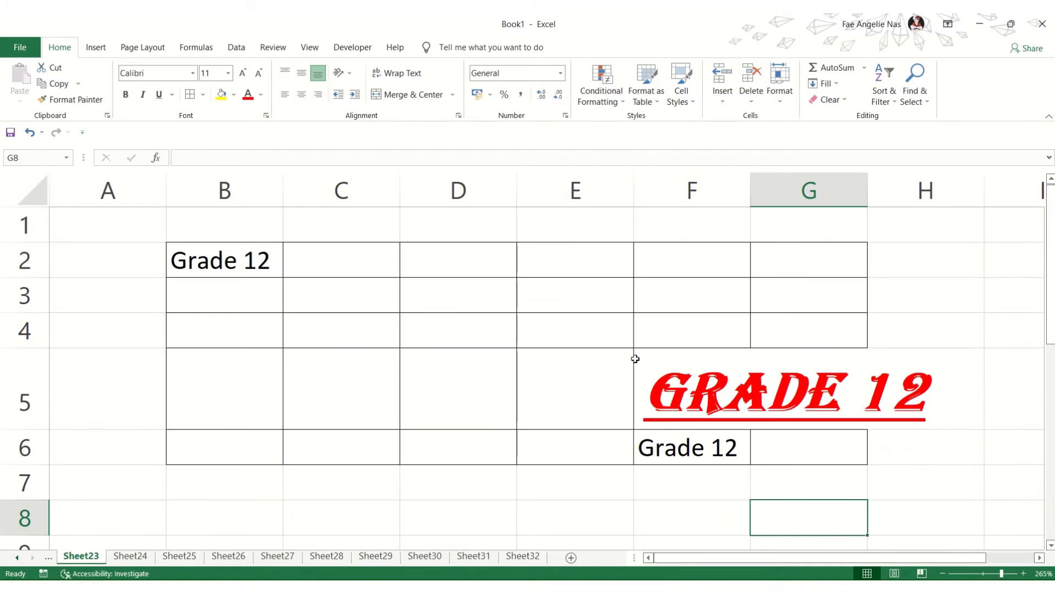
# Step: Set the font size of the red Algerian text in cell F5 to 16
pyautogui.click(694, 385)
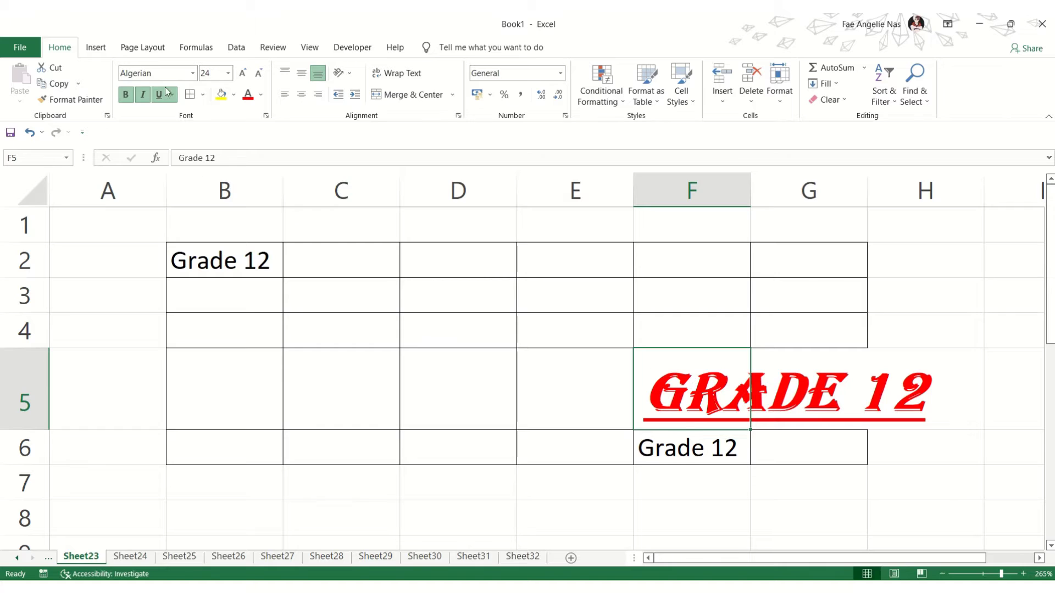
pyautogui.click(214, 76)
pyautogui.write('16')
pyautogui.press('Return')
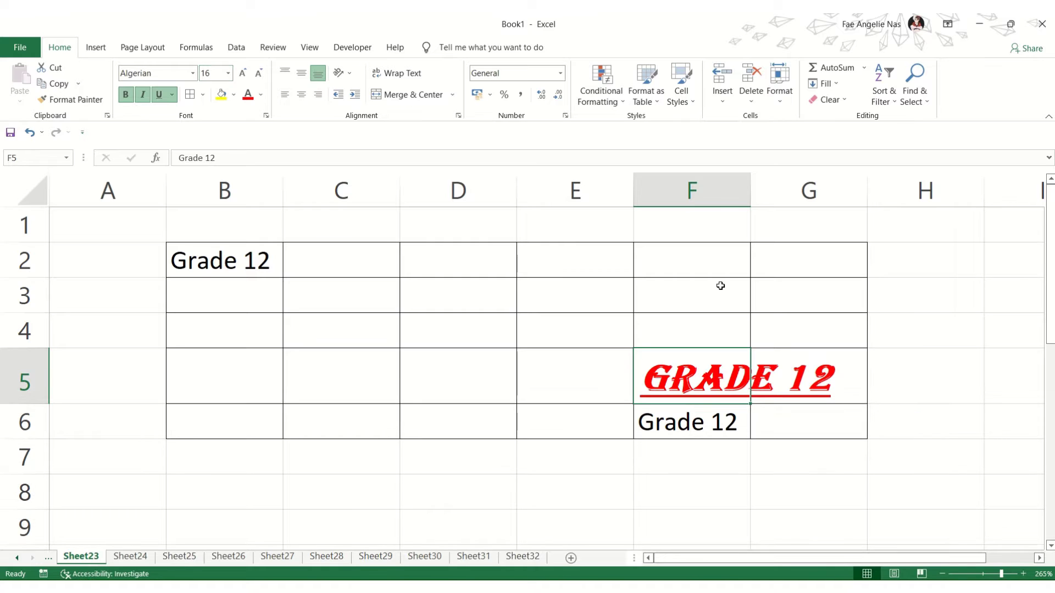
pyautogui.click(927, 331)
# Step: Advance the PowerPoint slide show to the text and fill colour slide, and view the font color palette for cell F5 in Excel
pyautogui.hotkey('alt', 'Tab')
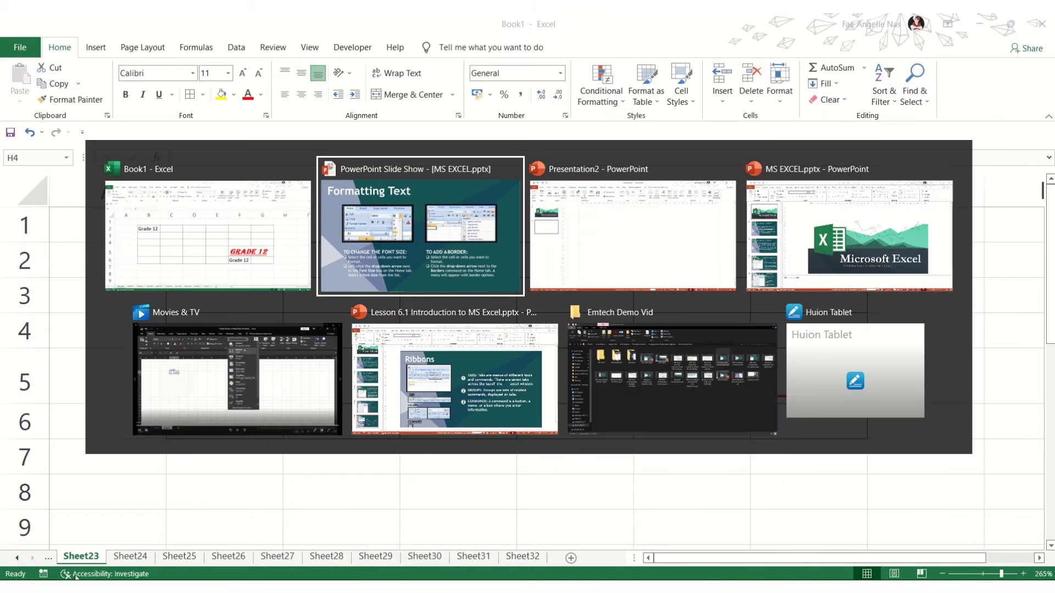
pyautogui.click(184, 511)
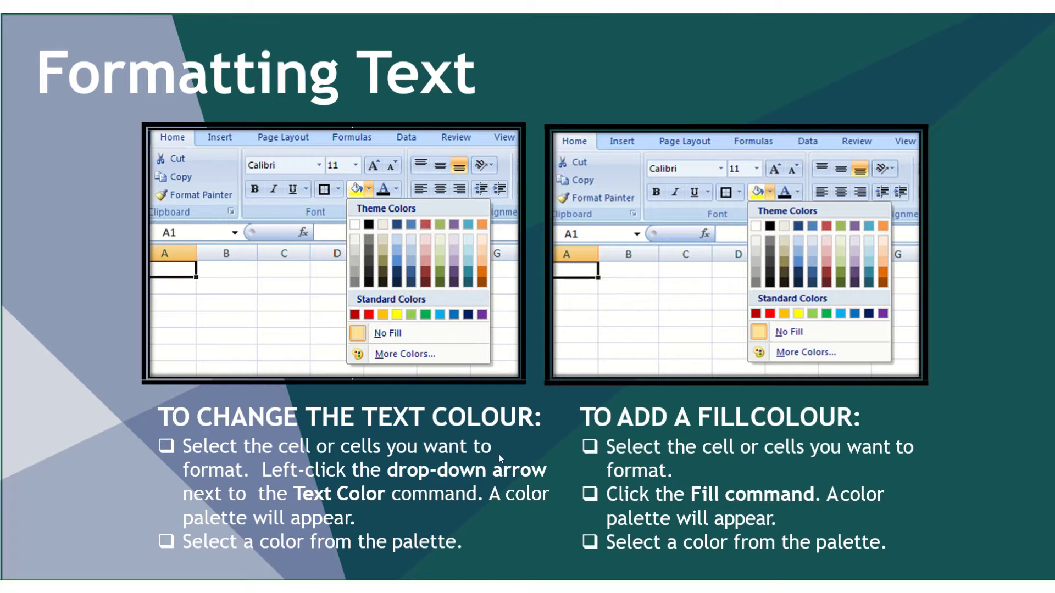
pyautogui.hotkey('alt', 'Tab')
pyautogui.click(708, 390)
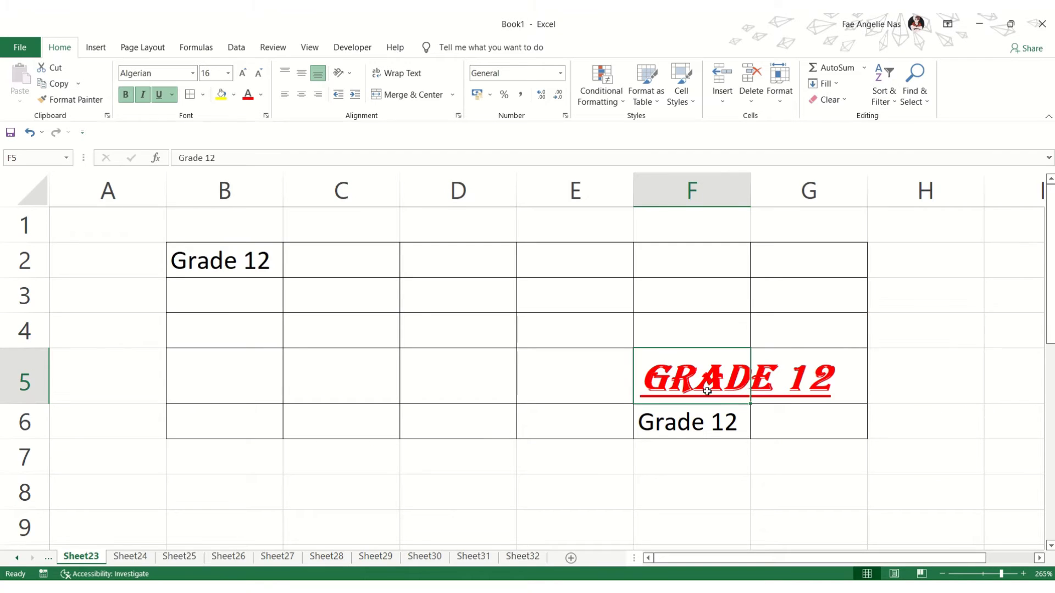
pyautogui.click(262, 97)
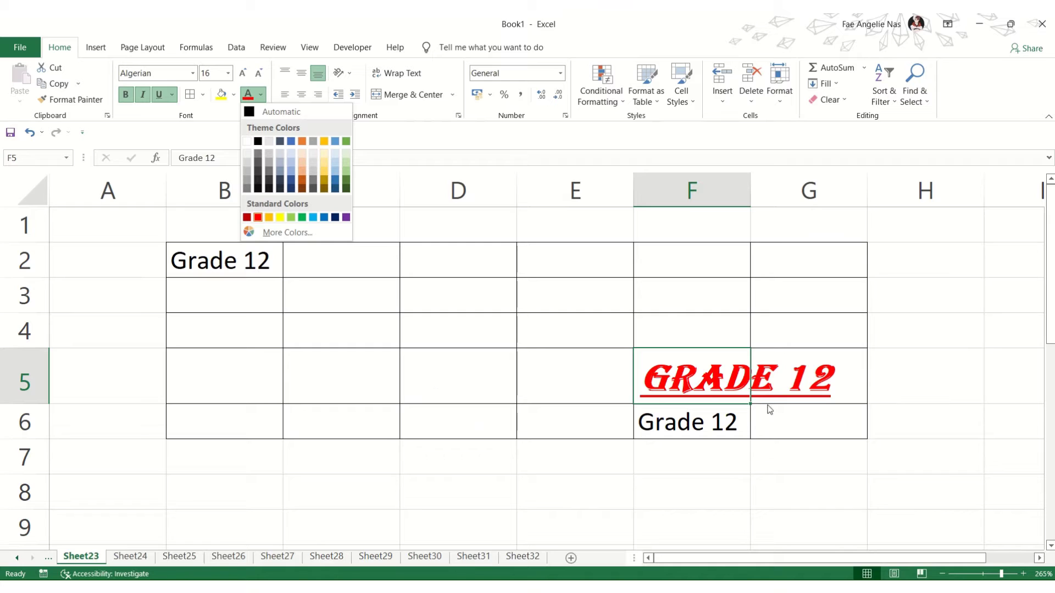
pyautogui.click(515, 346)
pyautogui.click(334, 269)
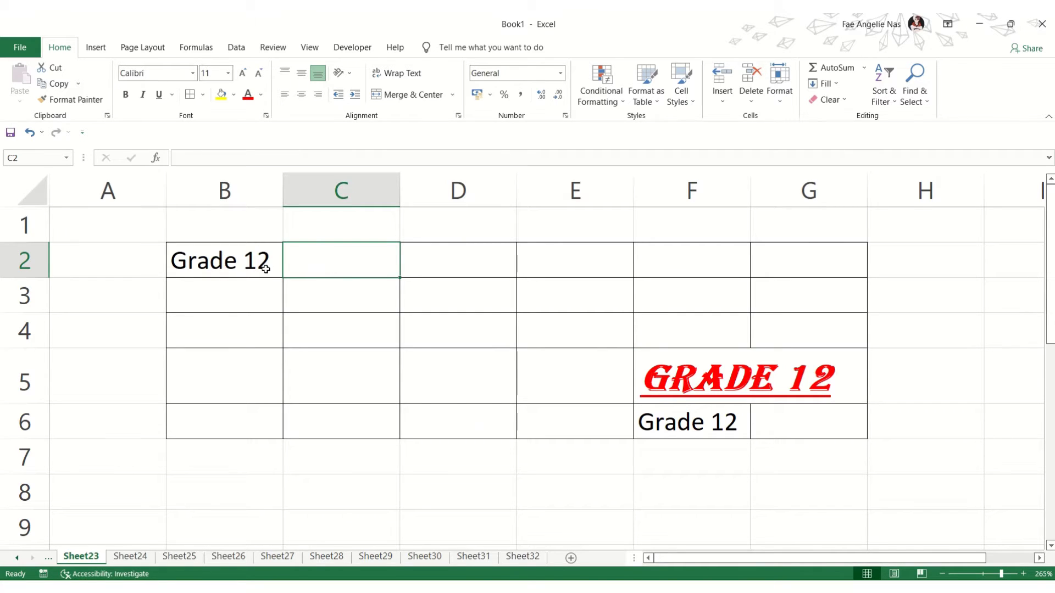
# Step: Fill cells B2:G2 with dark blue and set their text color to white
pyautogui.moveTo(193, 268); pyautogui.dragTo(832, 261)
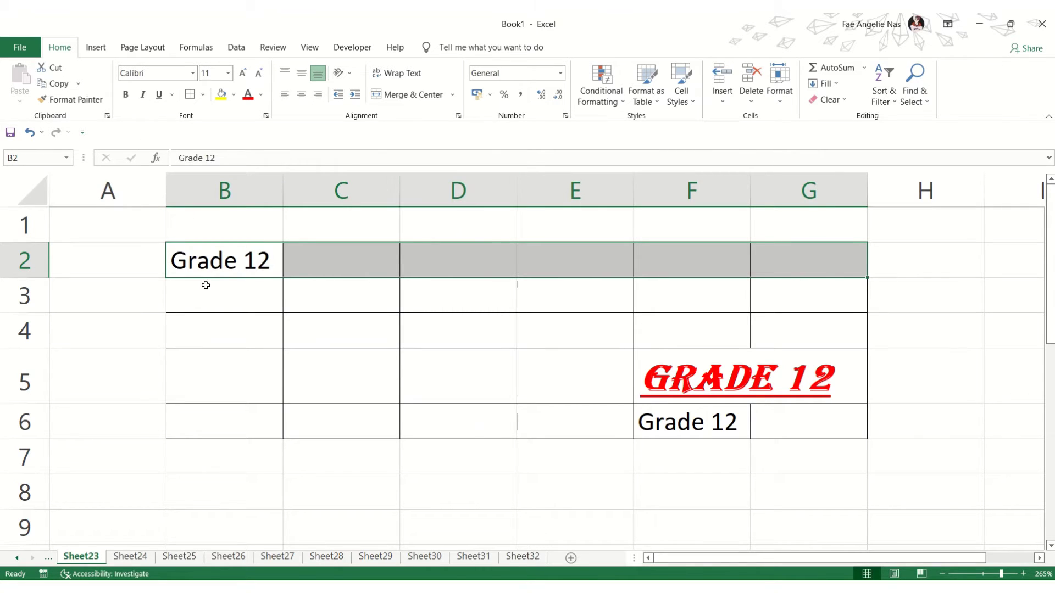
pyautogui.click(235, 95)
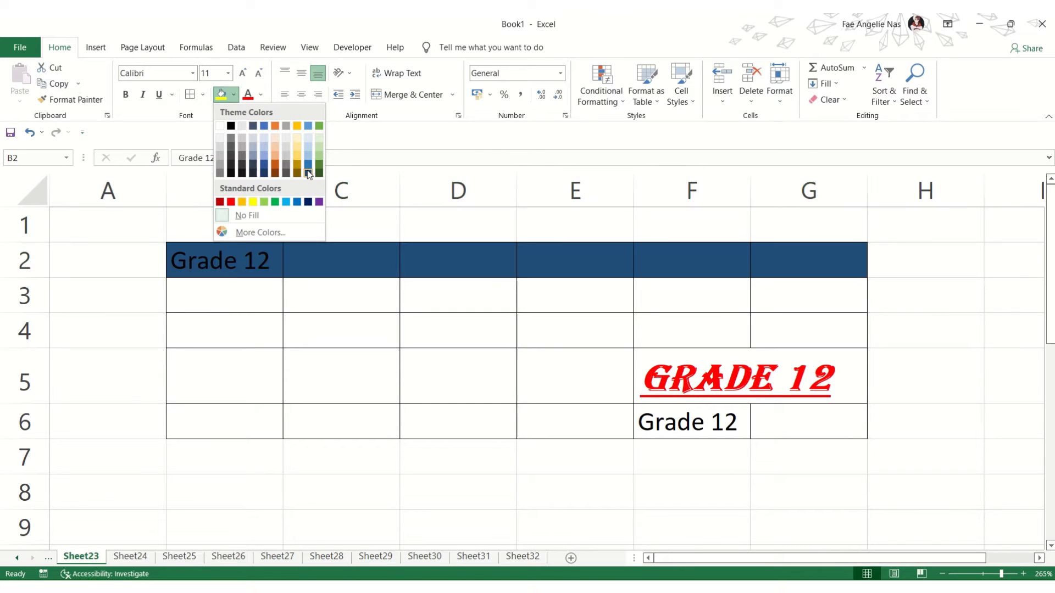
pyautogui.click(264, 173)
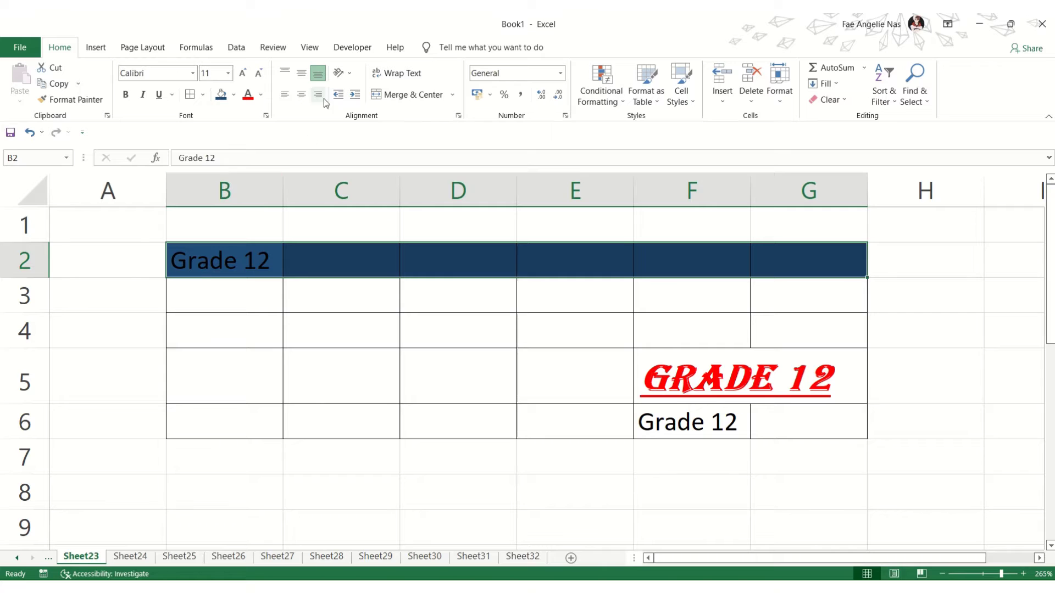
pyautogui.click(261, 95)
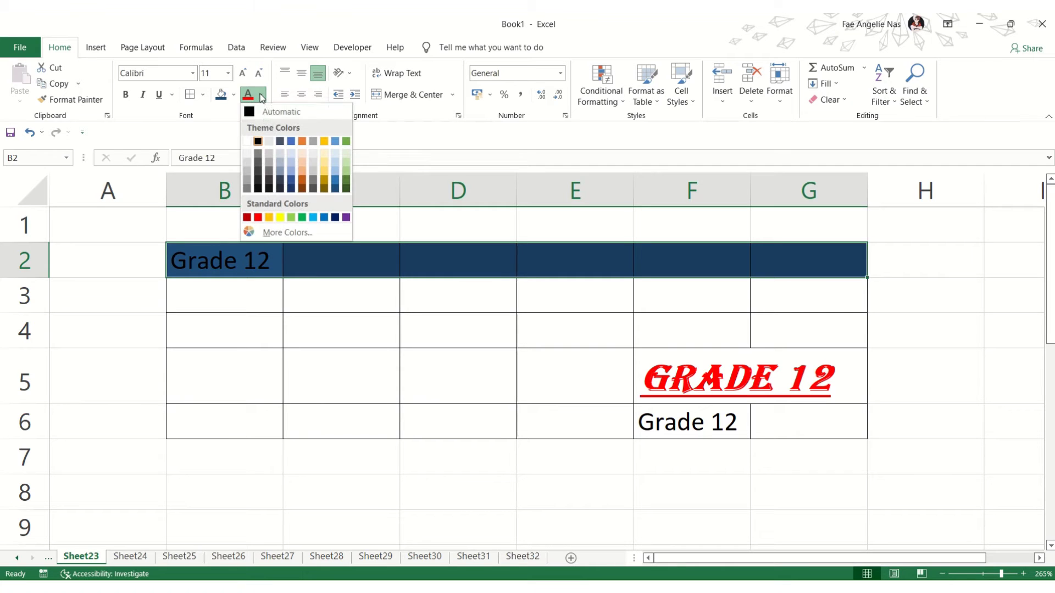
pyautogui.click(246, 141)
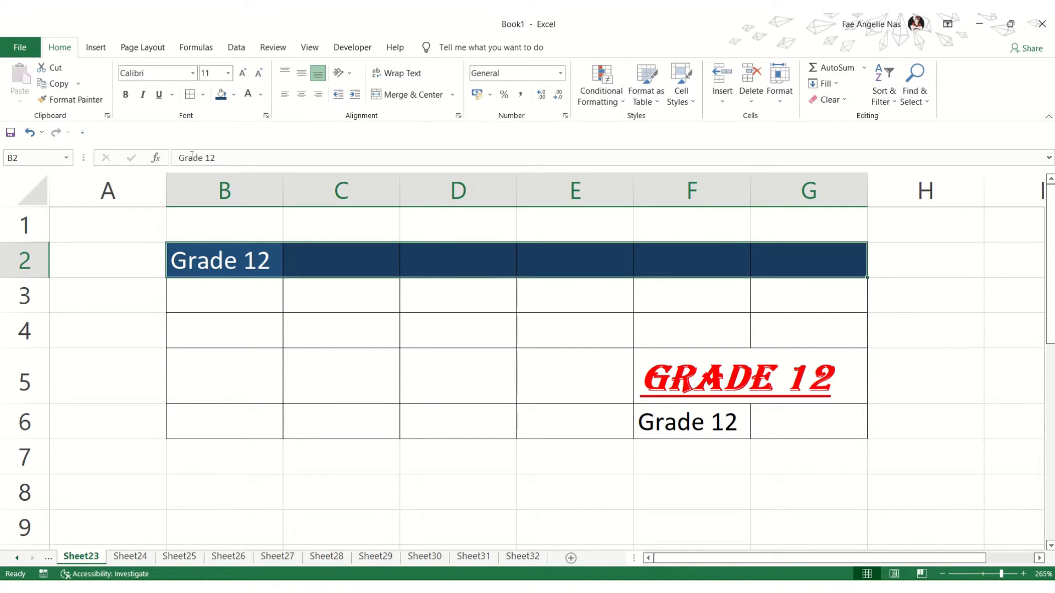
# Step: Advance the PowerPoint slide show to the Inserting Rows and Columns slide and return to the Excel workbook
pyautogui.hotkey('alt', 'Tab')
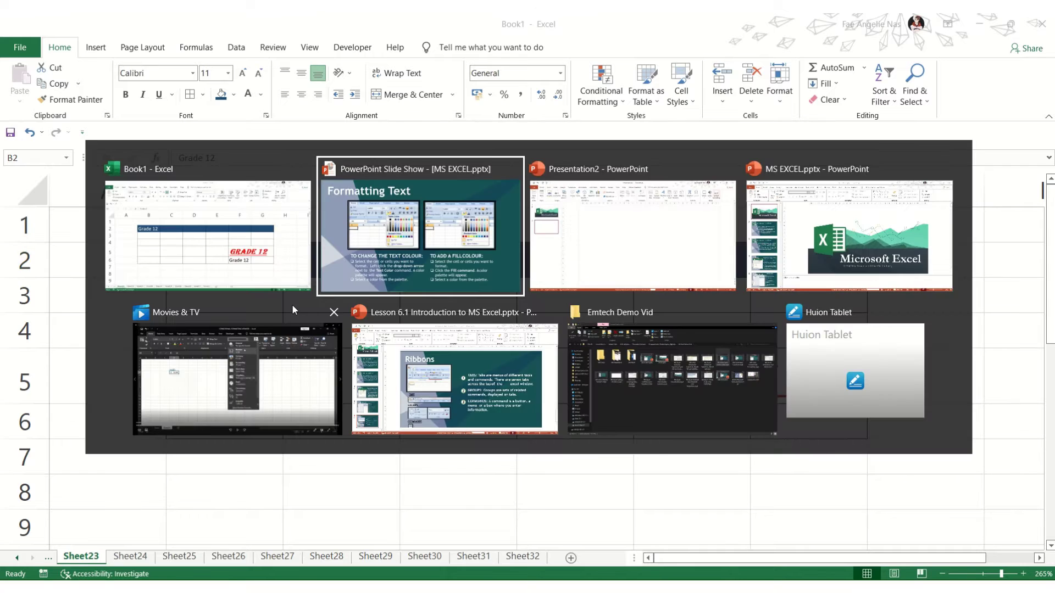
pyautogui.press('Right')
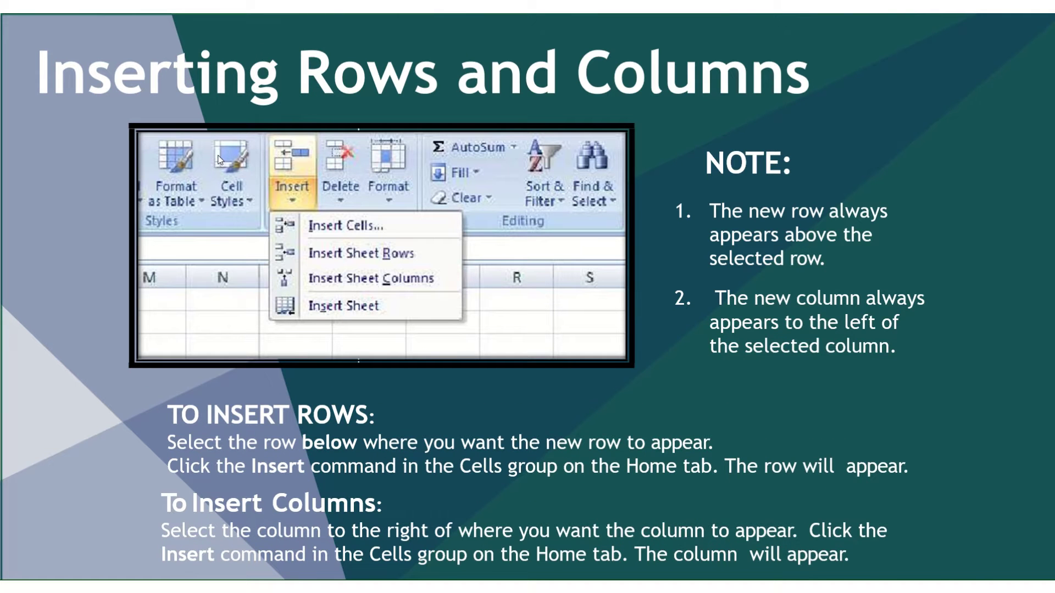
pyautogui.hotkey('alt', 'Tab')
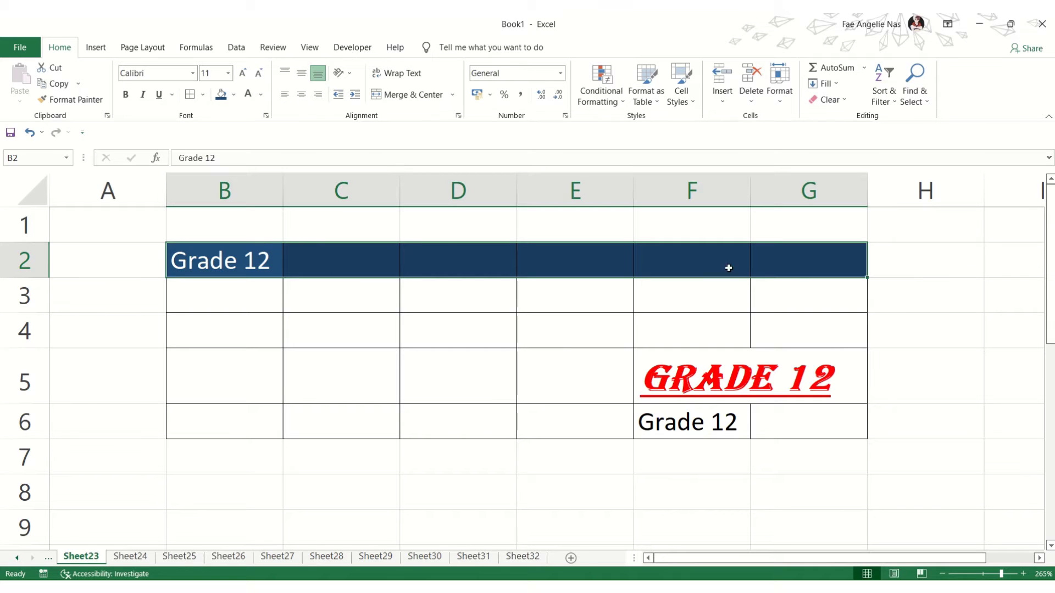
# Step: Try merging and centering cells B2:G2, and unmerge them again
pyautogui.click(259, 262)
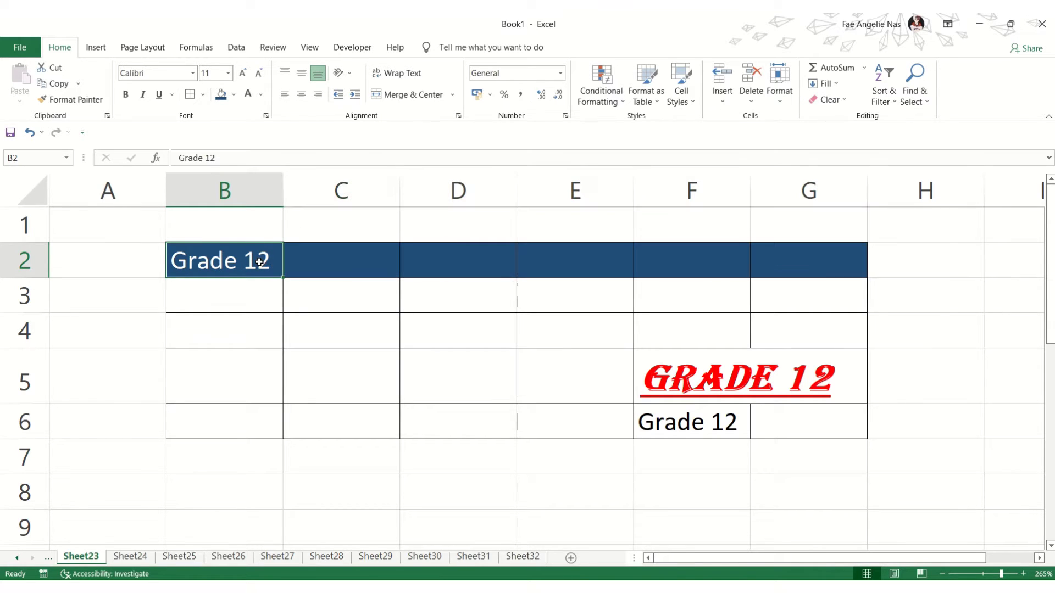
pyautogui.click(783, 263)
pyautogui.moveTo(260, 268); pyautogui.dragTo(802, 256)
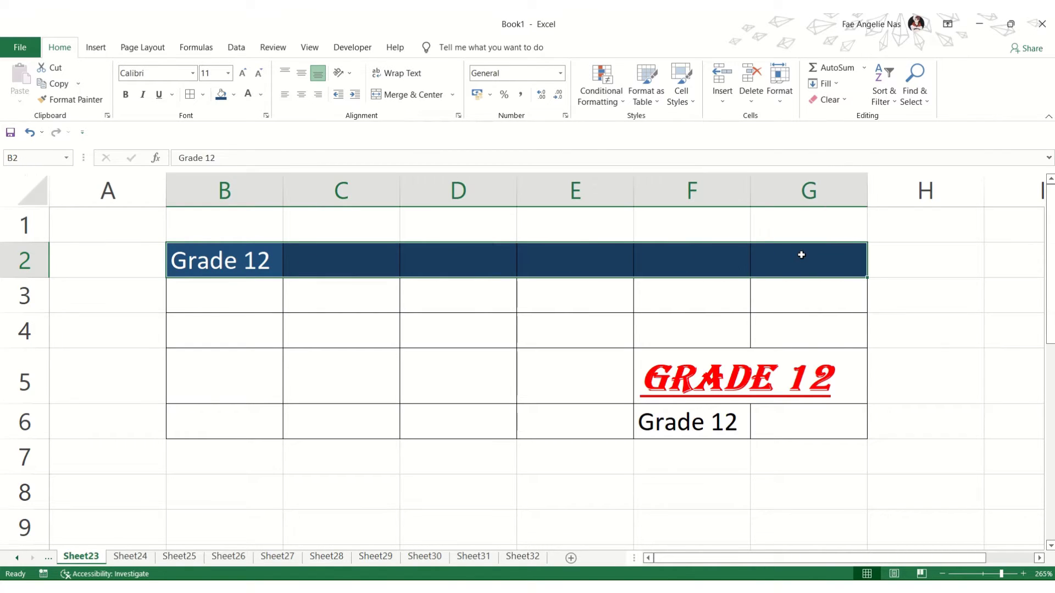
pyautogui.click(406, 95)
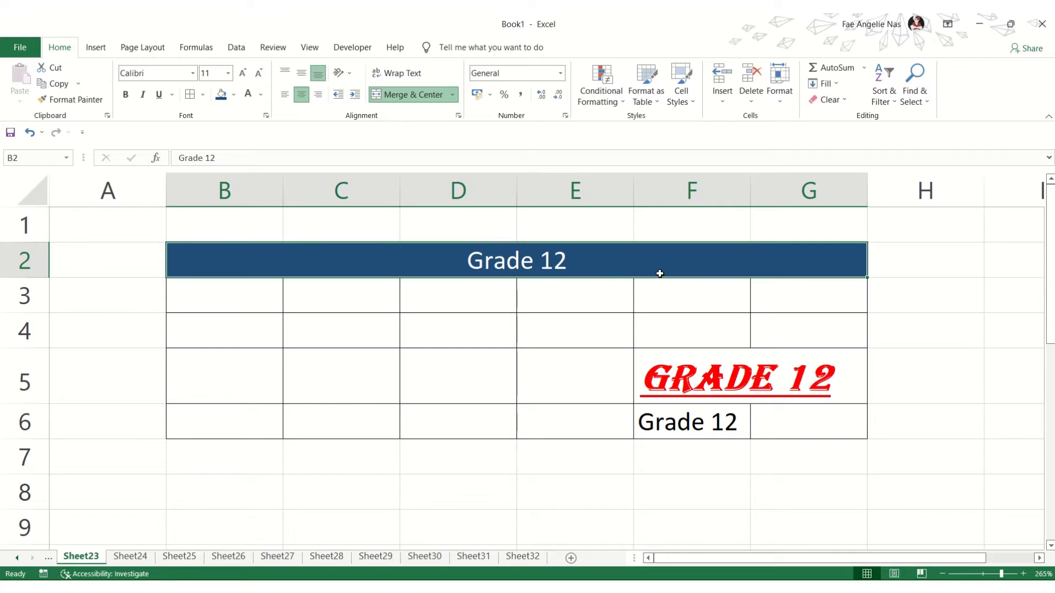
pyautogui.click(410, 99)
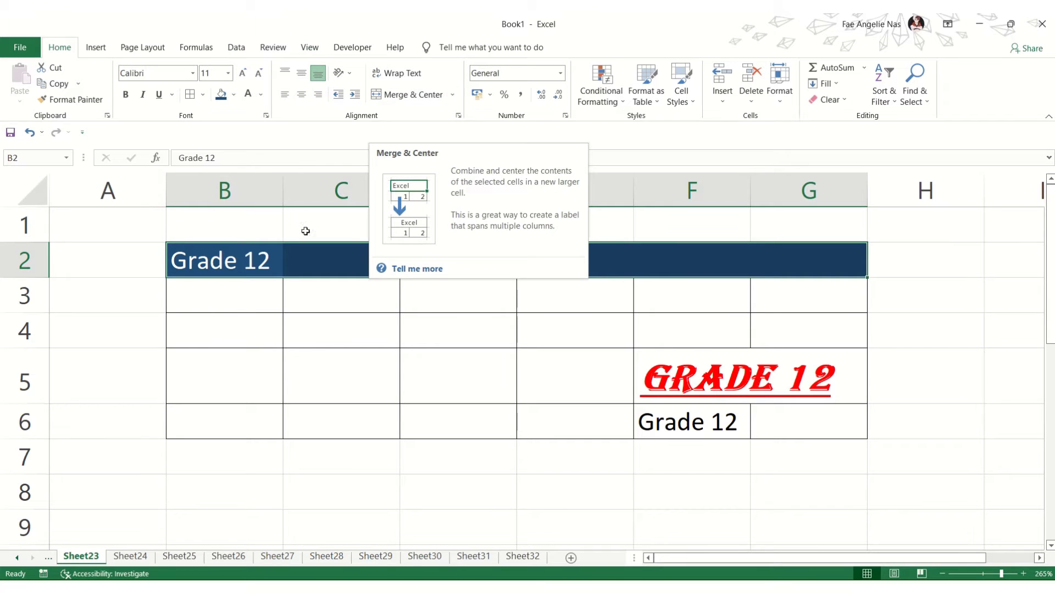
# Step: Align the text of B2:G2 to the middle and center, and merge the cells into one header
pyautogui.click(305, 75)
pyautogui.click(299, 96)
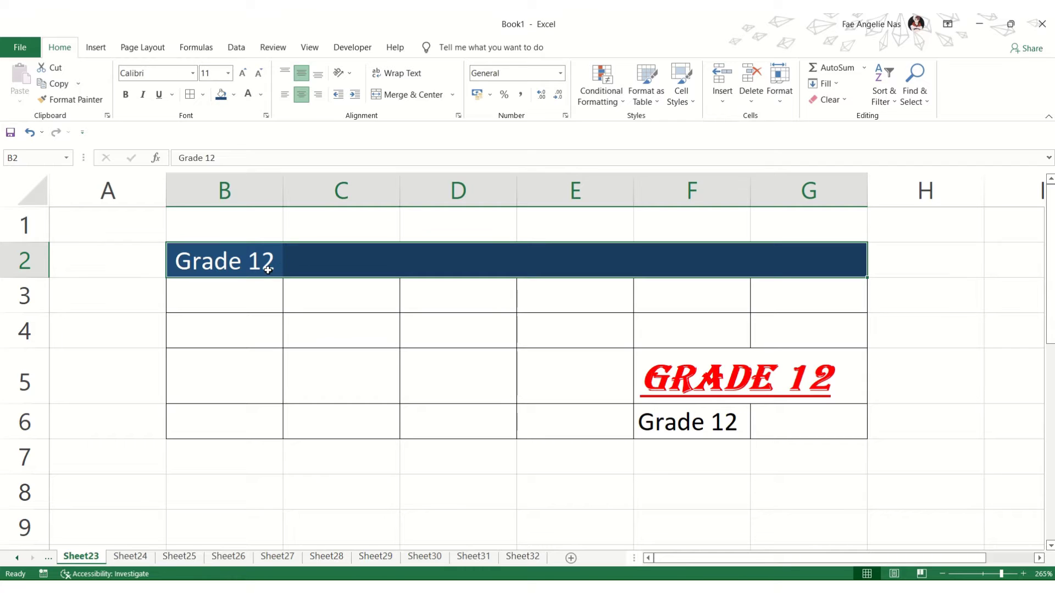
pyautogui.click(410, 95)
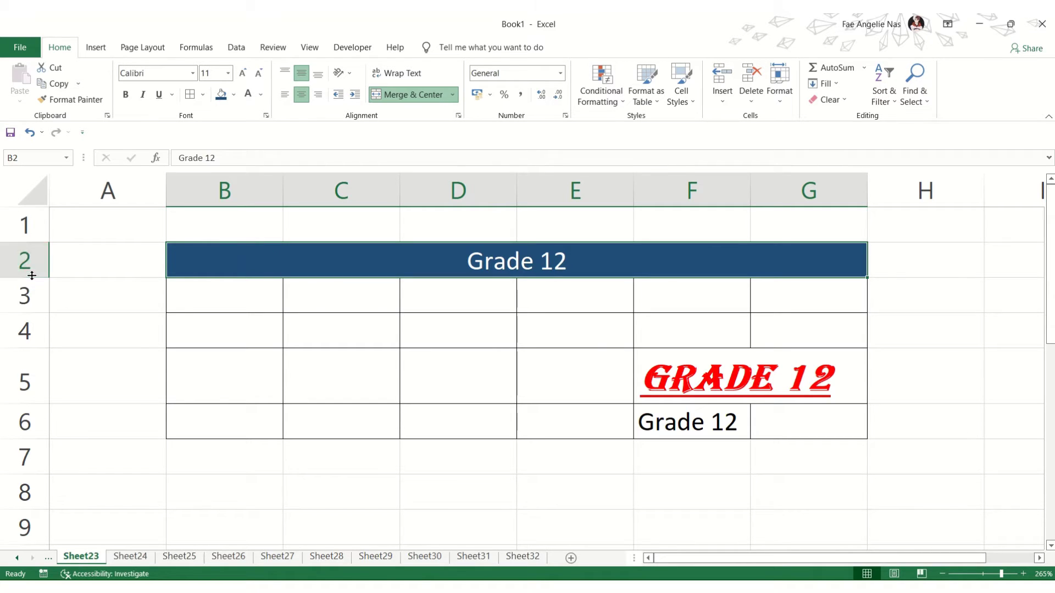
# Step: Increase row 2 to about twice its height and replace the merged header text in B2 with STUDENTS
pyautogui.moveTo(25, 278); pyautogui.dragTo(27, 318)
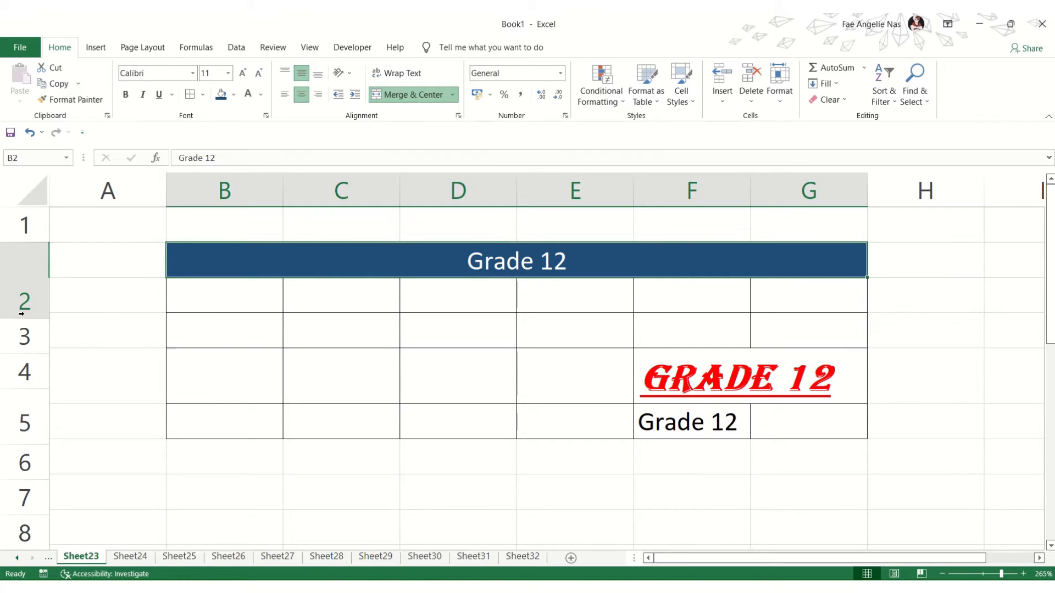
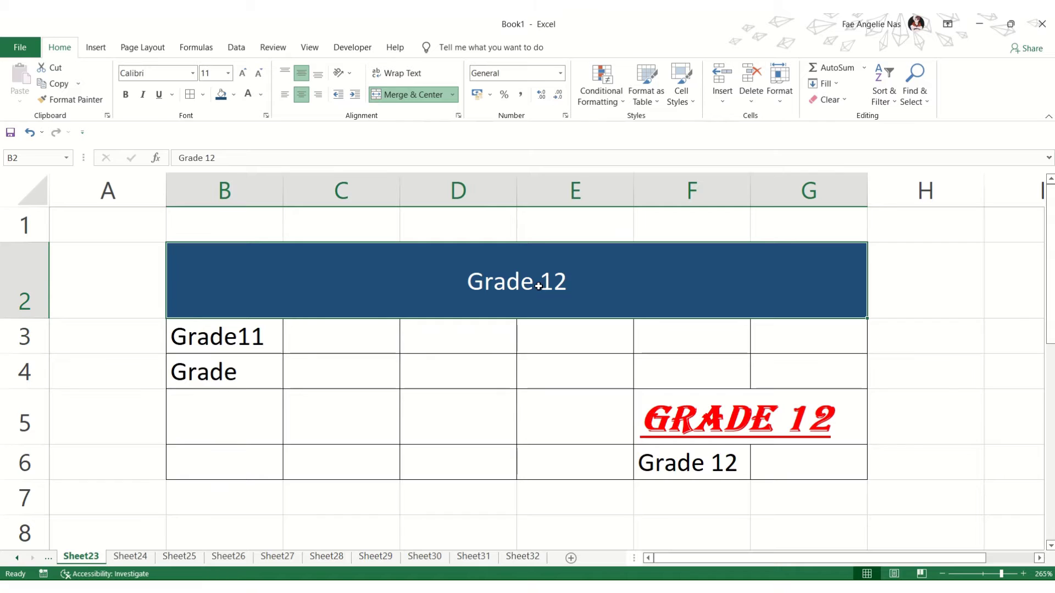
pyautogui.write('STUDENTS')
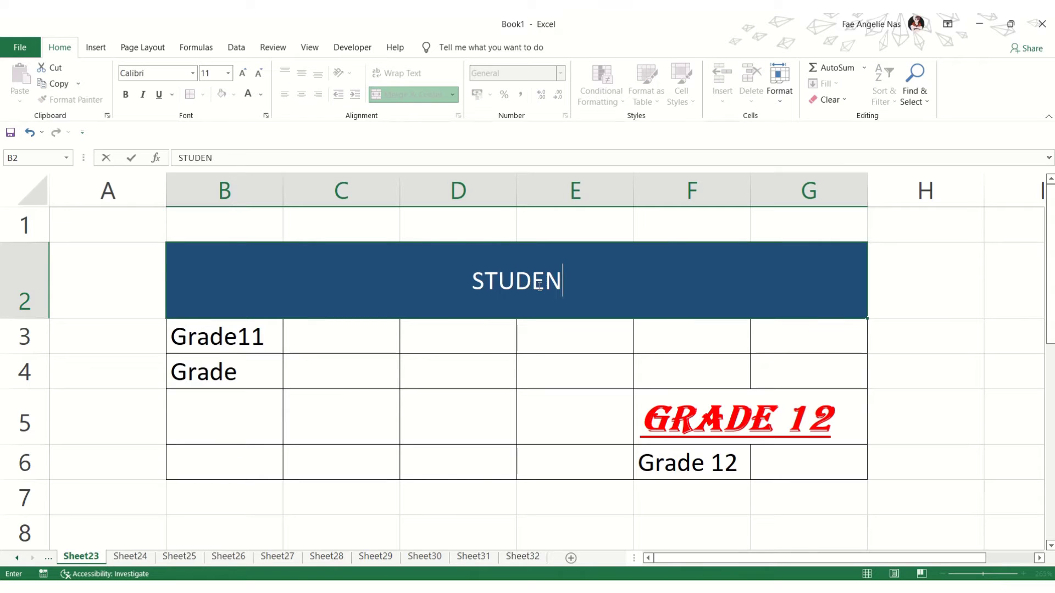
pyautogui.click(254, 337)
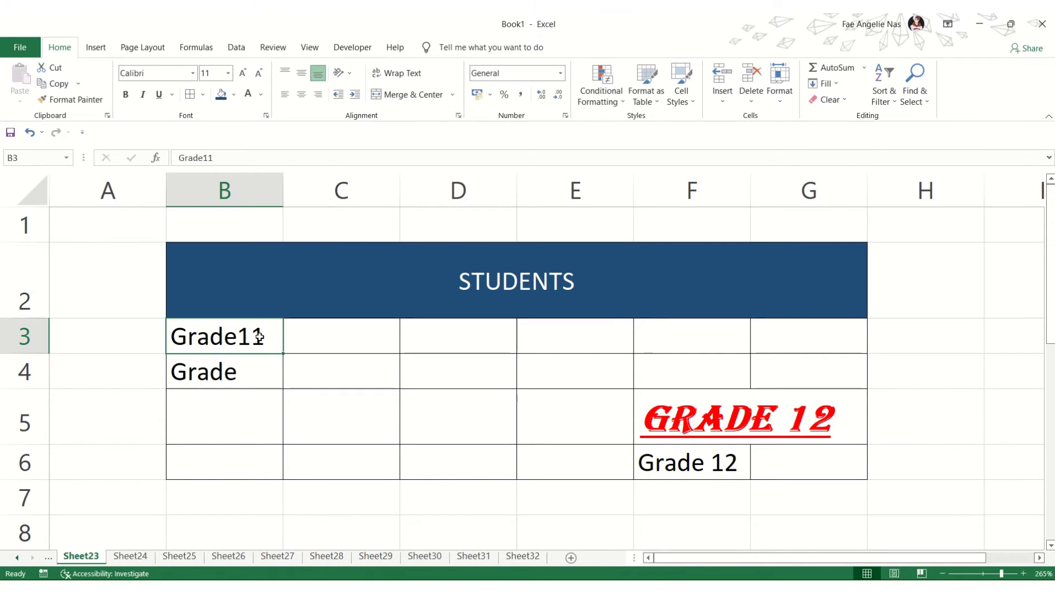
# Step: Change the text in B3 to Grade10 and the text in B4 to Grade 12
pyautogui.doubleClick(267, 337)
pyautogui.press('BackSpace')
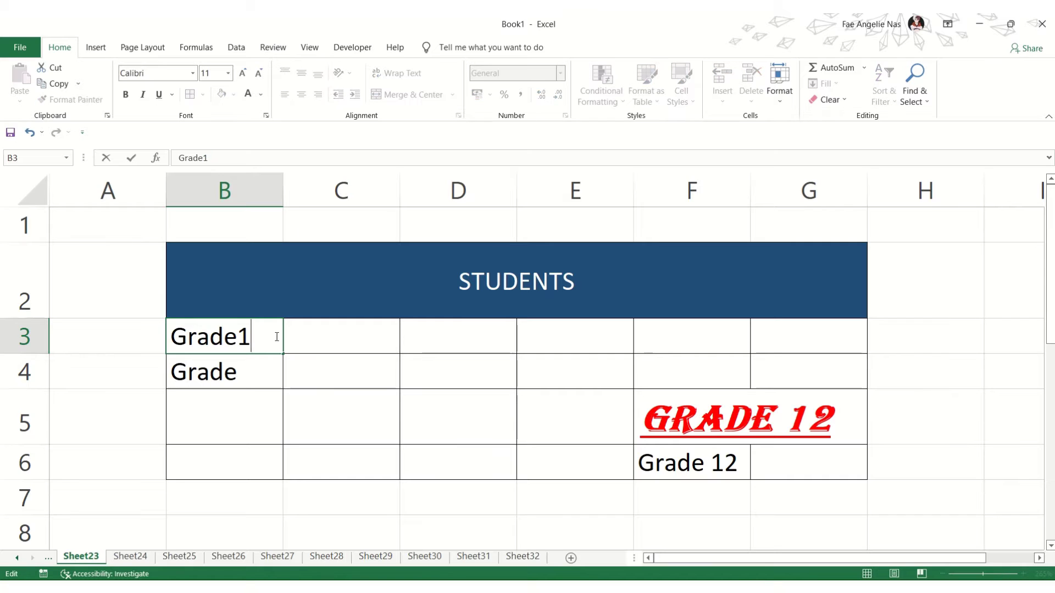
pyautogui.write('0')
pyautogui.click(256, 375)
pyautogui.doubleClick(247, 371)
pyautogui.write('12')
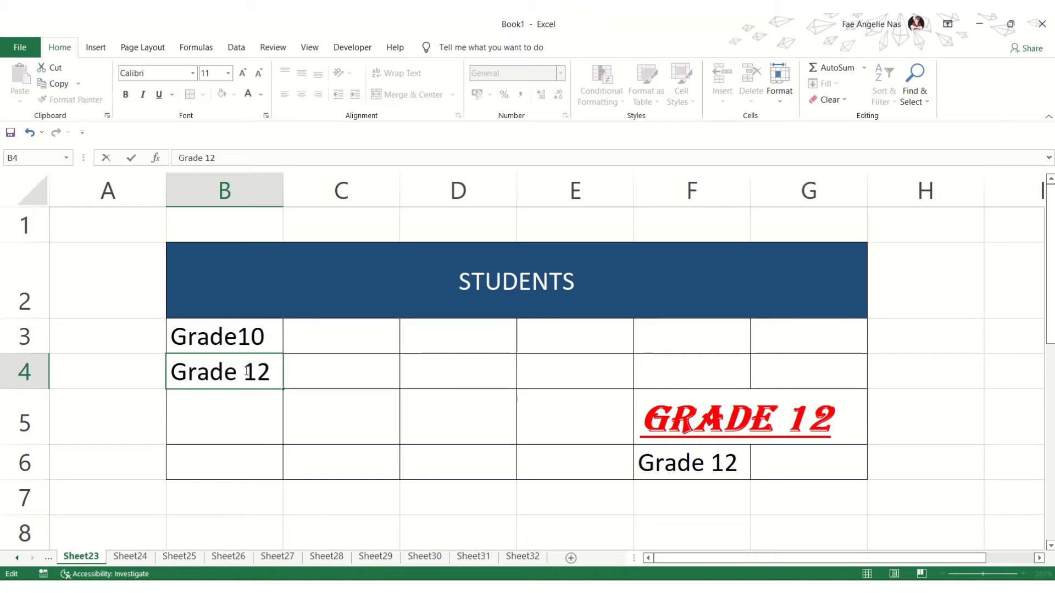
pyautogui.press('Return')
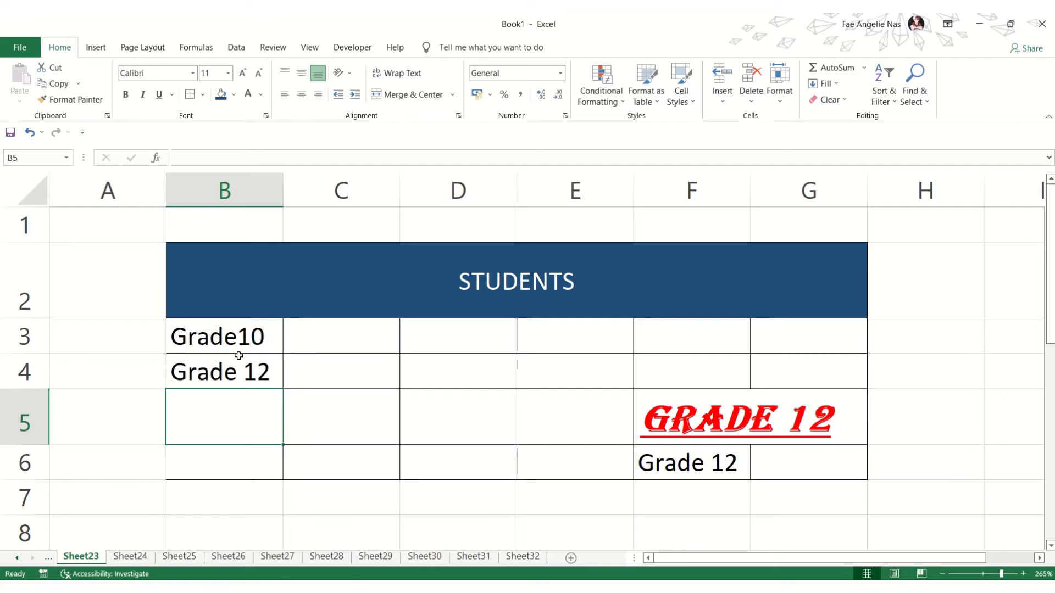
# Step: Fill the Grade 12 row with placeholder letters s, d, f, f and f in cells C4 through G4
pyautogui.click(224, 372)
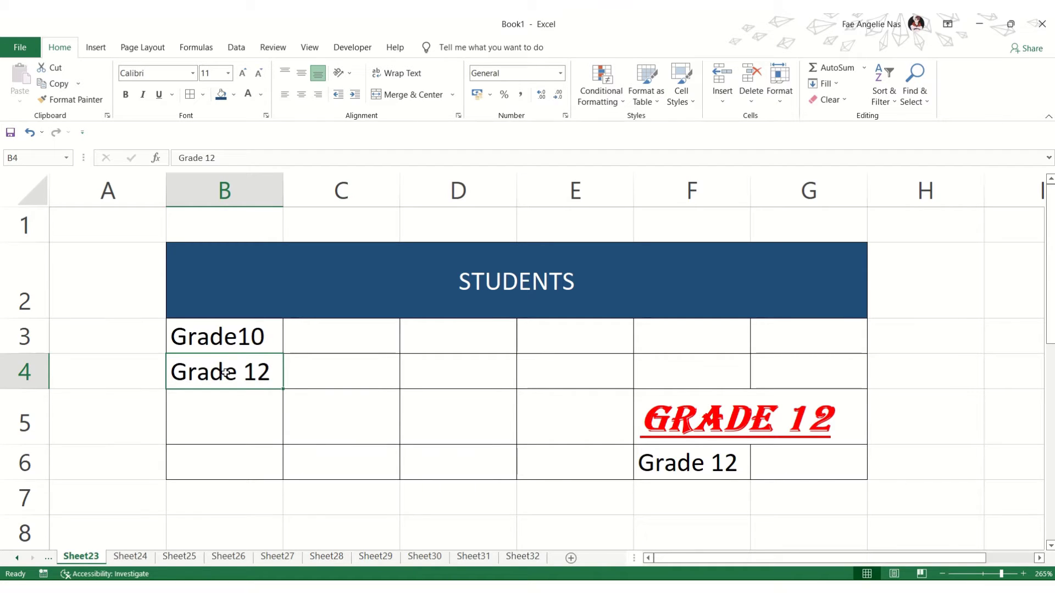
pyautogui.click(372, 368)
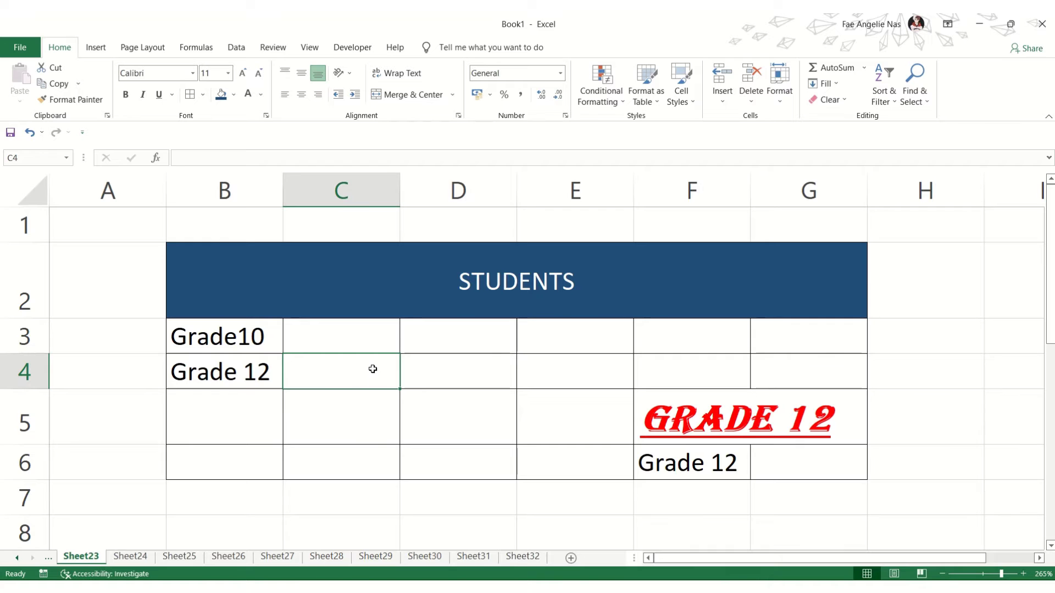
pyautogui.write('s')
pyautogui.press('Tab')
pyautogui.write('d')
pyautogui.press('Tab')
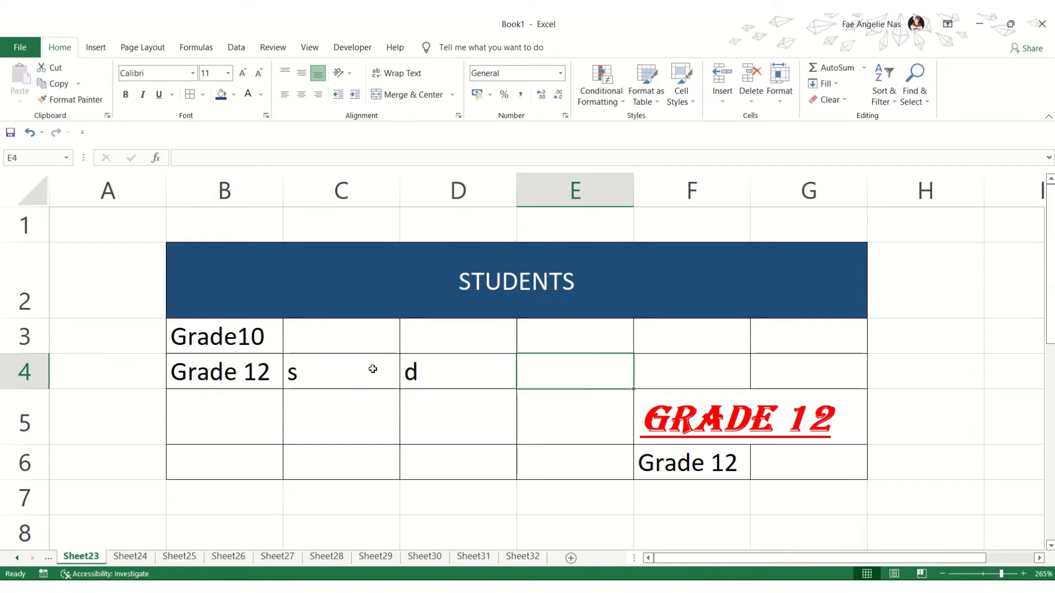
pyautogui.press('Tab')
pyautogui.click(580, 372)
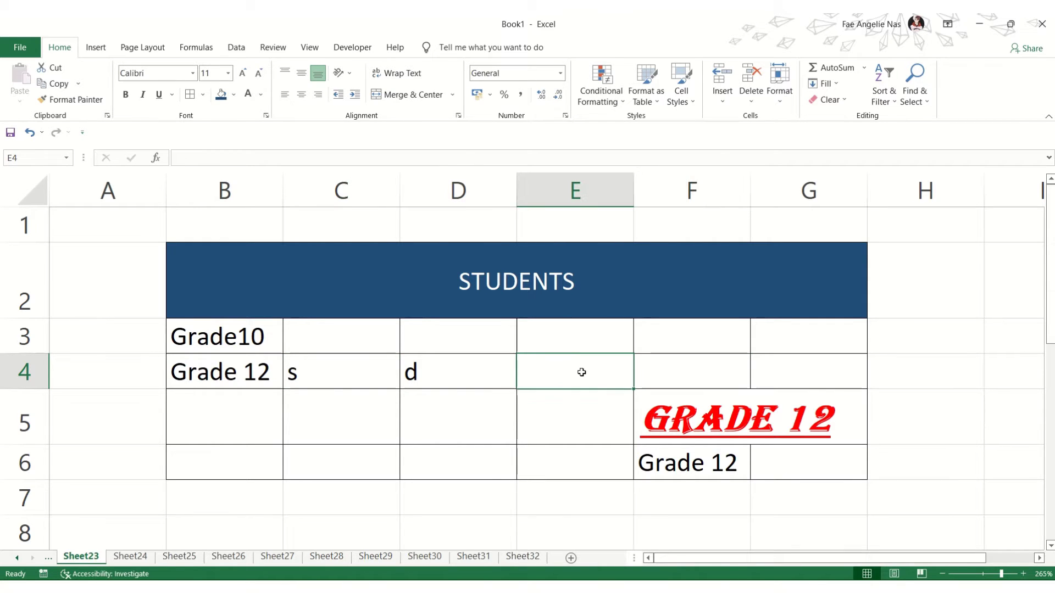
pyautogui.write('f')
pyautogui.press('Tab')
pyautogui.write('f')
pyautogui.press('Tab')
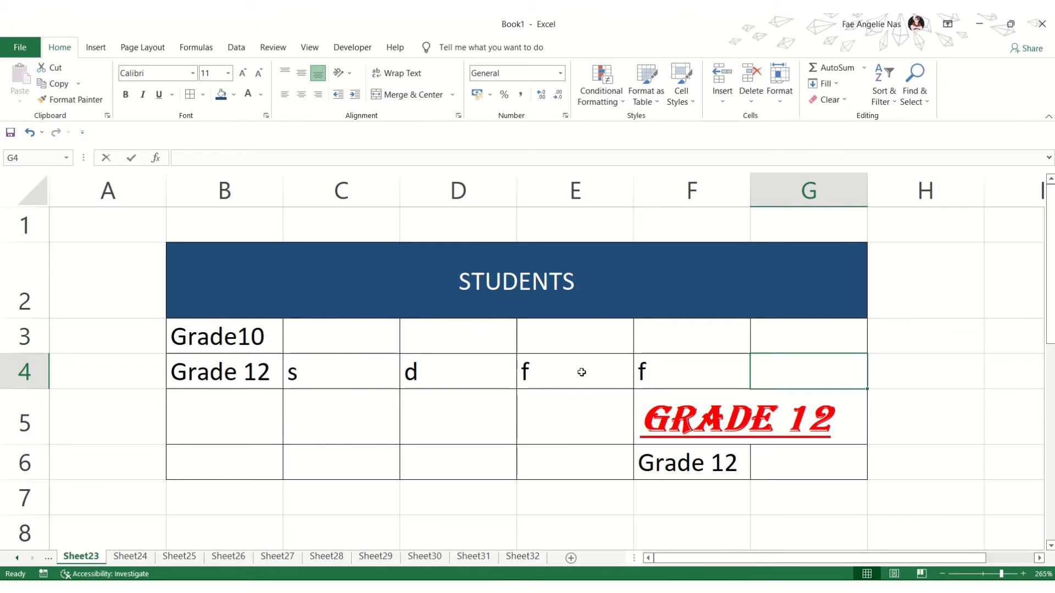
pyautogui.write('f')
pyautogui.press('Tab')
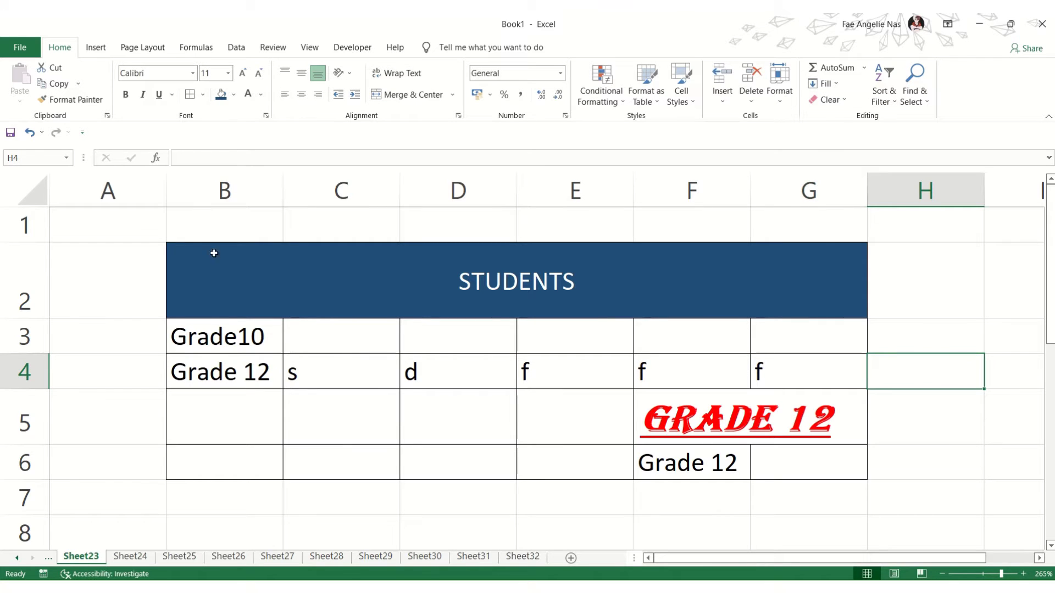
# Step: Insert two blank rows directly above the Grade 12 row, between it and the Grade10 row
pyautogui.click(27, 371)
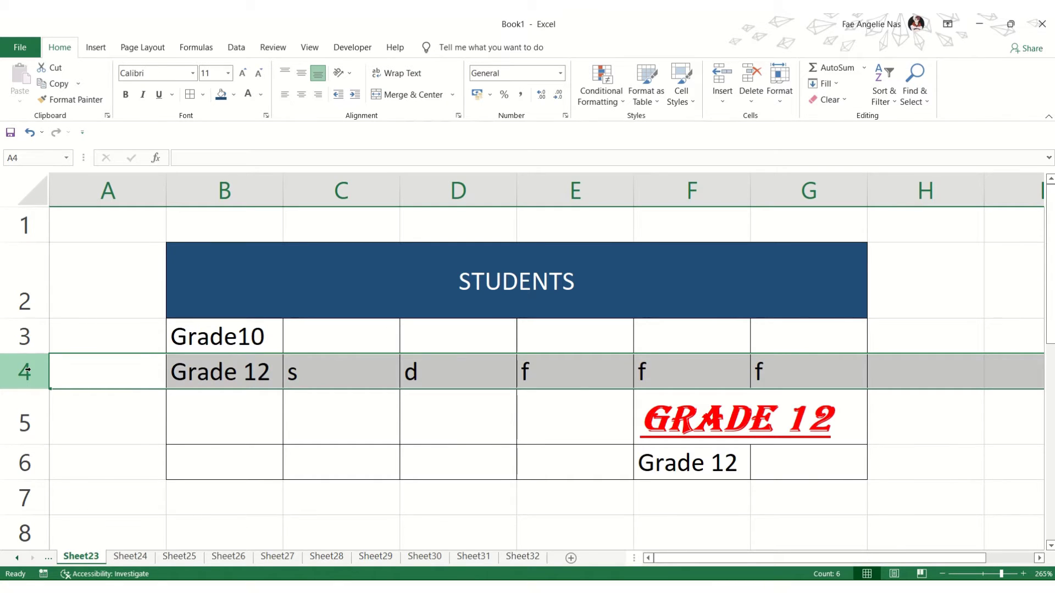
pyautogui.rightClick(27, 371)
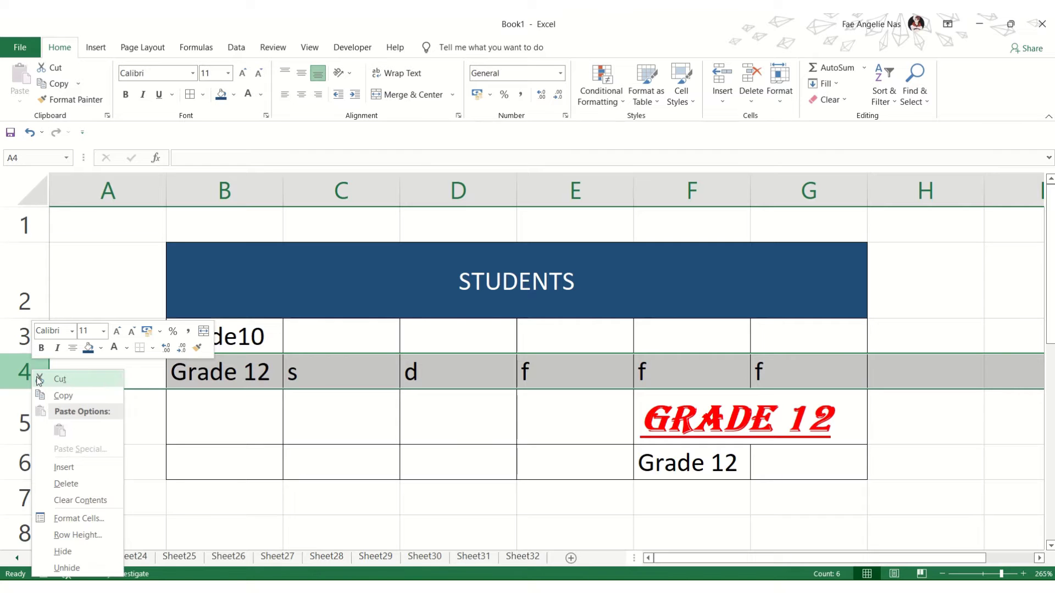
pyautogui.click(64, 468)
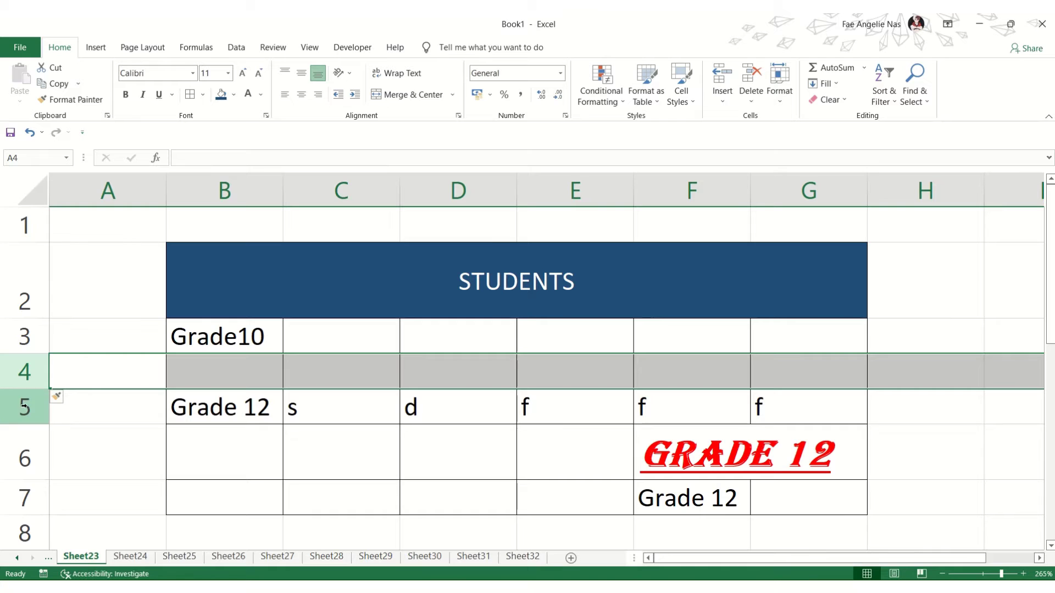
pyautogui.click(24, 405)
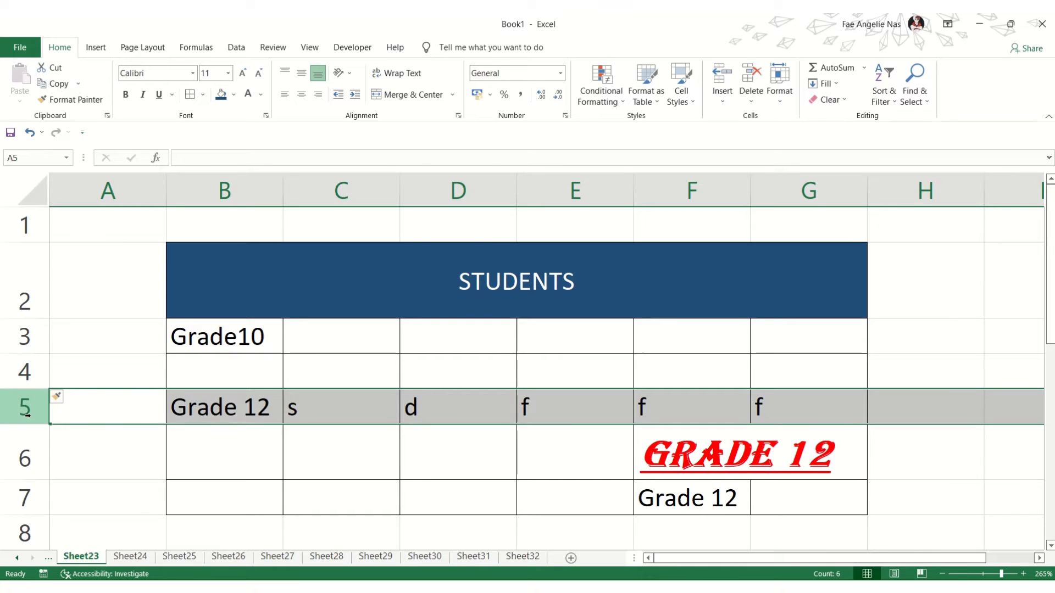
pyautogui.rightClick(27, 416)
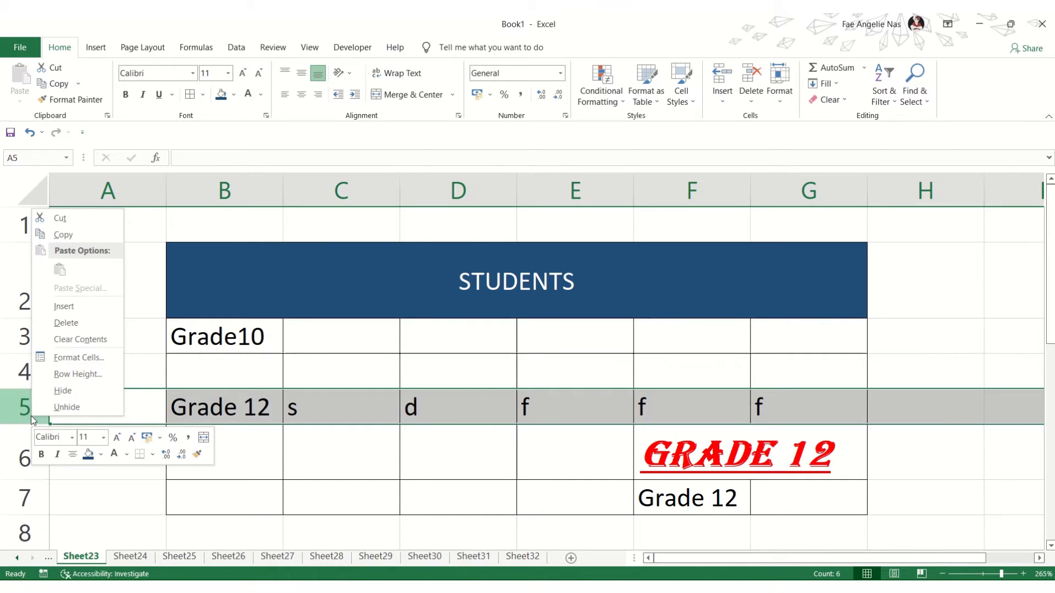
pyautogui.click(74, 307)
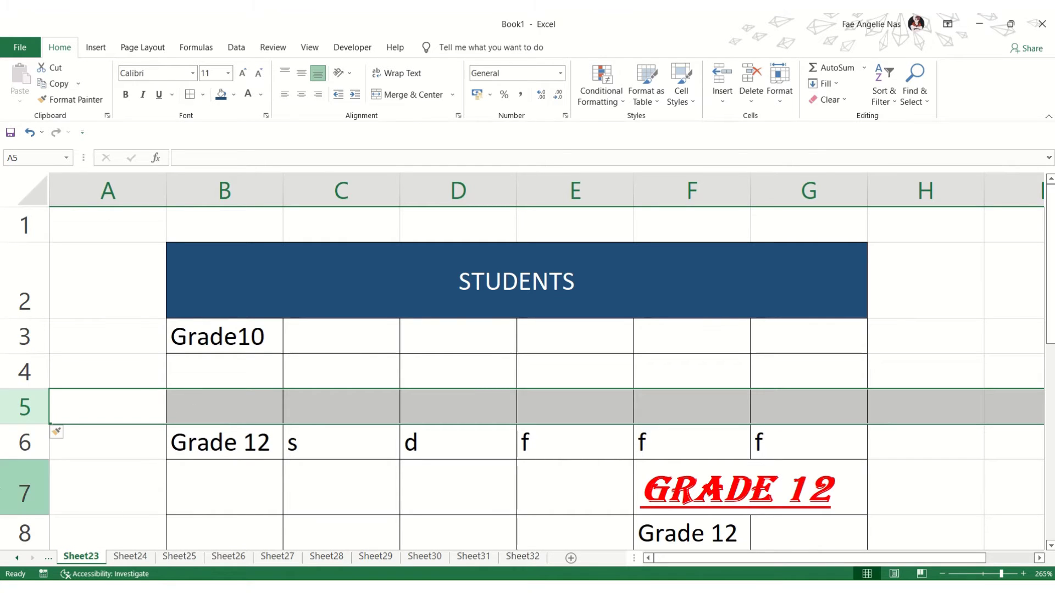
# Step: Insert a blank column before column C of the STUDENTS table
pyautogui.click(355, 181)
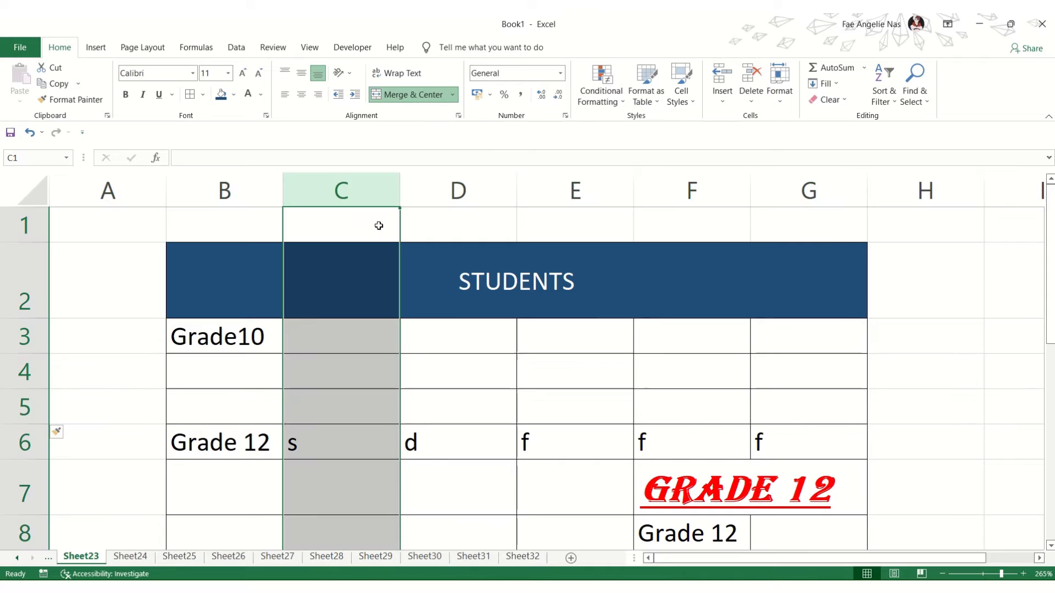
pyautogui.rightClick(361, 188)
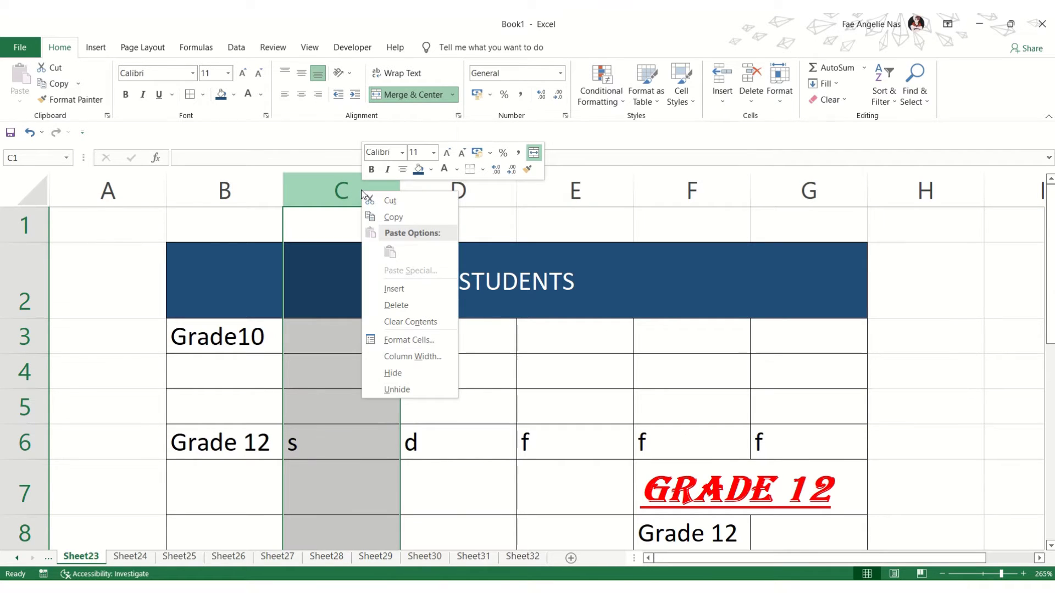
pyautogui.click(413, 291)
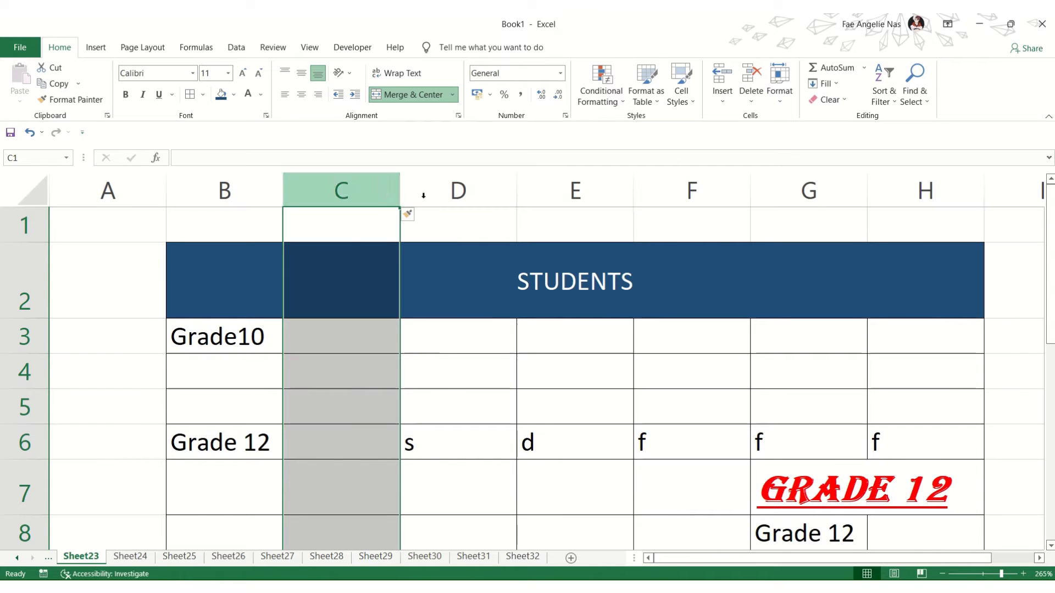
pyautogui.rightClick(355, 199)
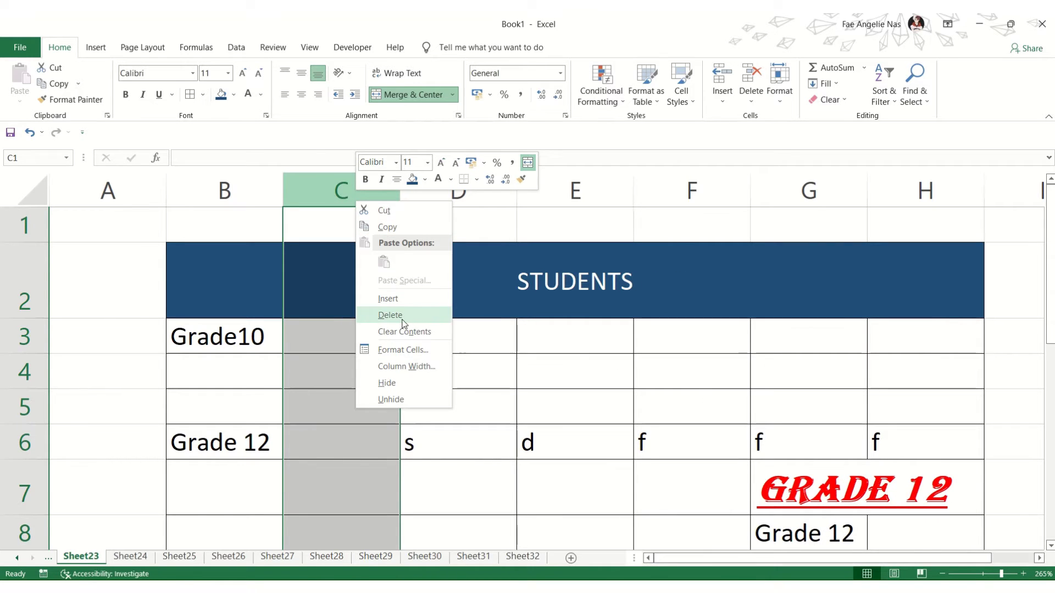
pyautogui.press('Escape')
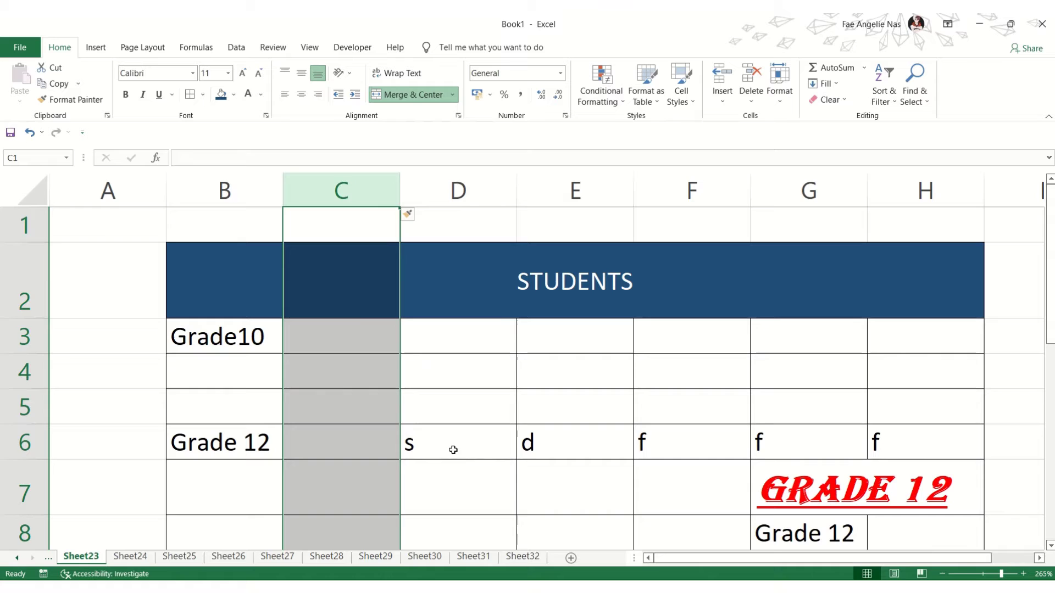
pyautogui.click(357, 443)
pyautogui.click(473, 440)
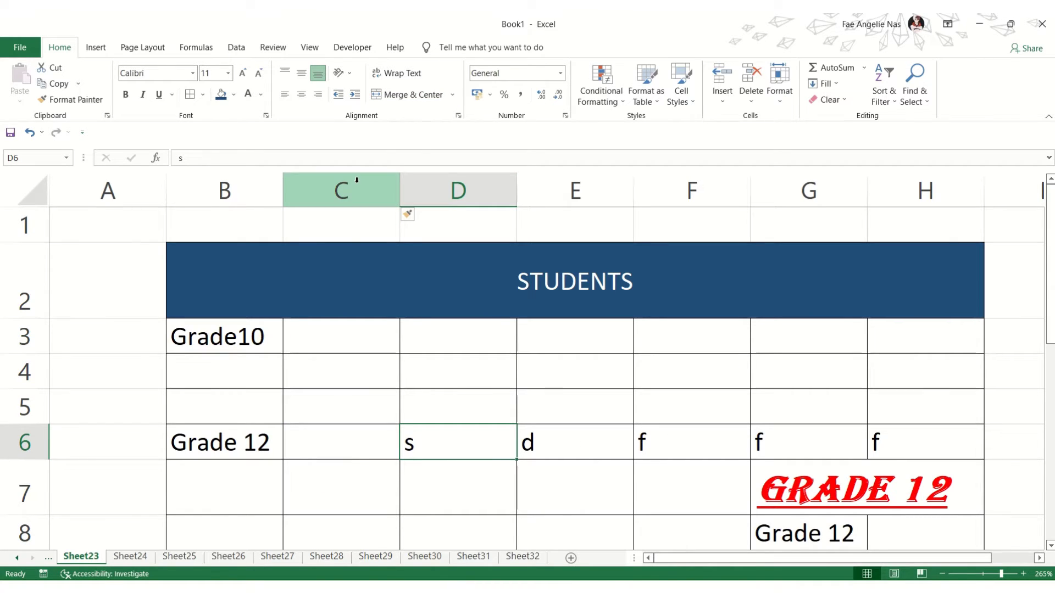
pyautogui.click(461, 191)
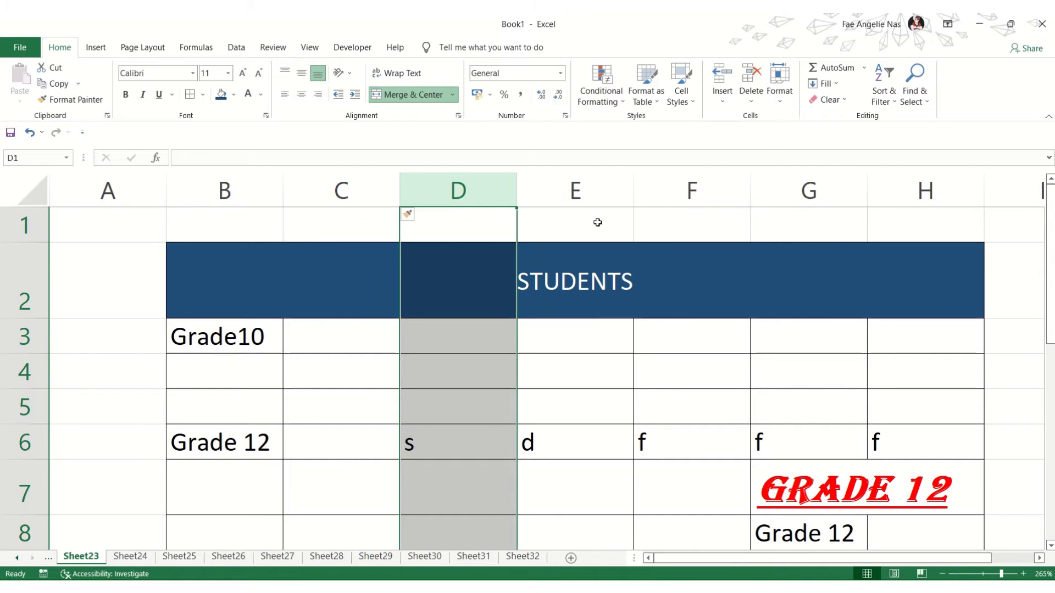
# Step: Advance the PowerPoint slide show to the Editing Fill slide, and return to Excel on the empty Sheet25
pyautogui.hotkey('alt', 'Tab')
pyautogui.press('Right')
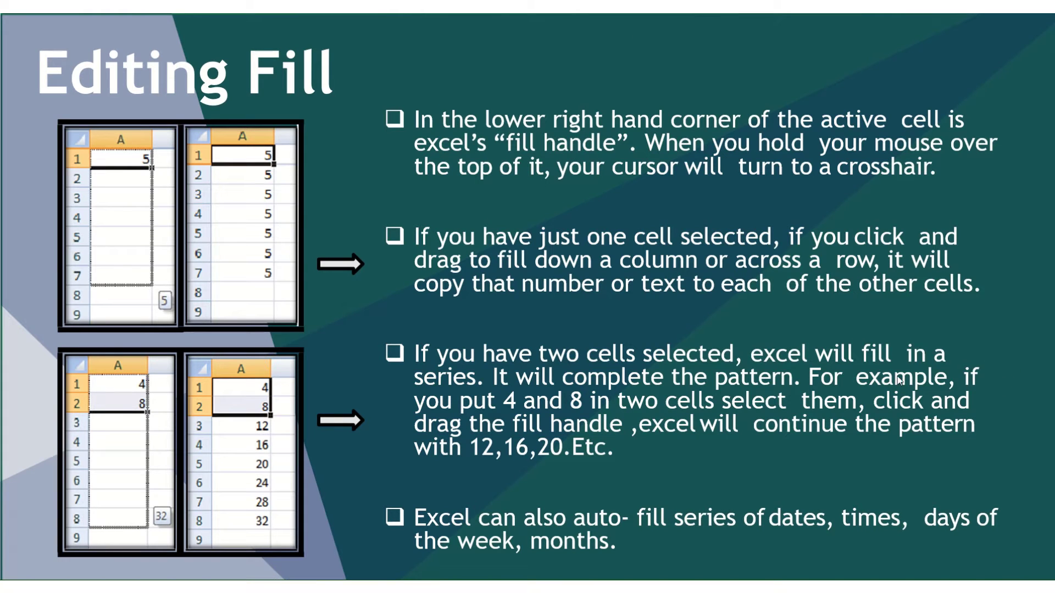
pyautogui.hotkey('alt', 'Tab')
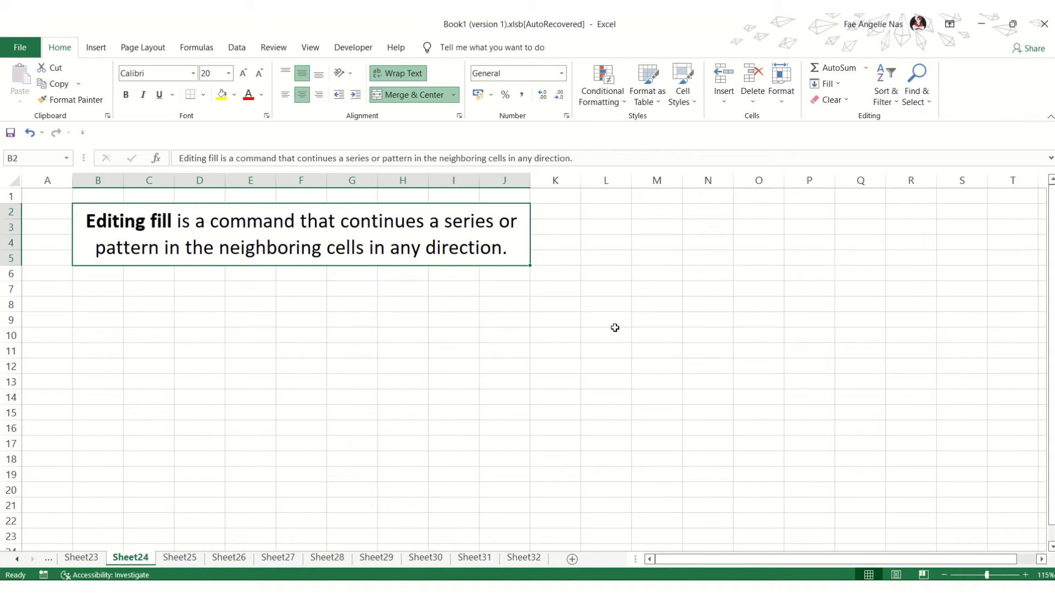
pyautogui.click(614, 301)
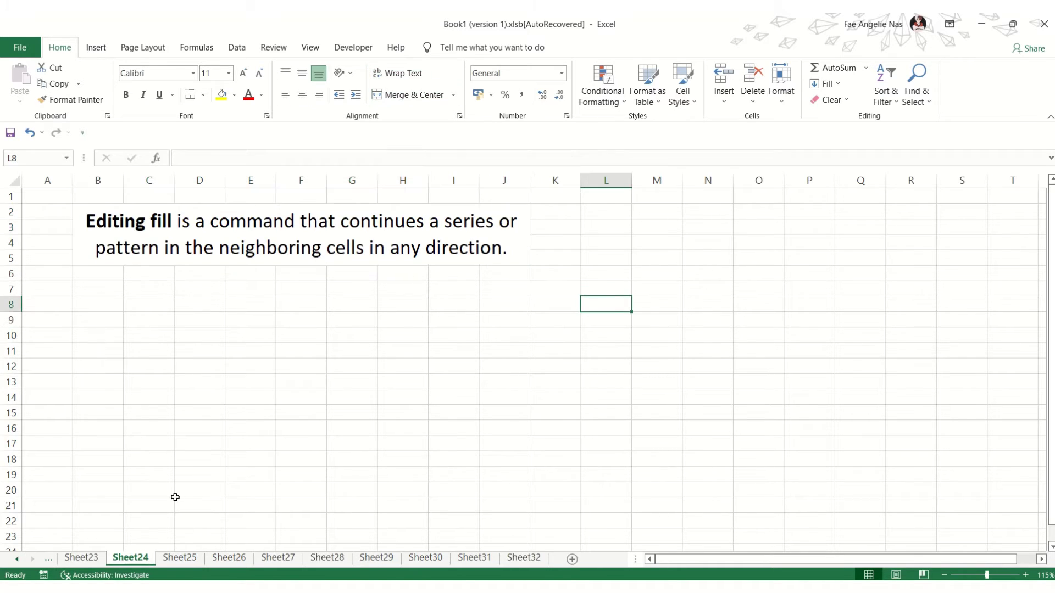
pyautogui.click(178, 559)
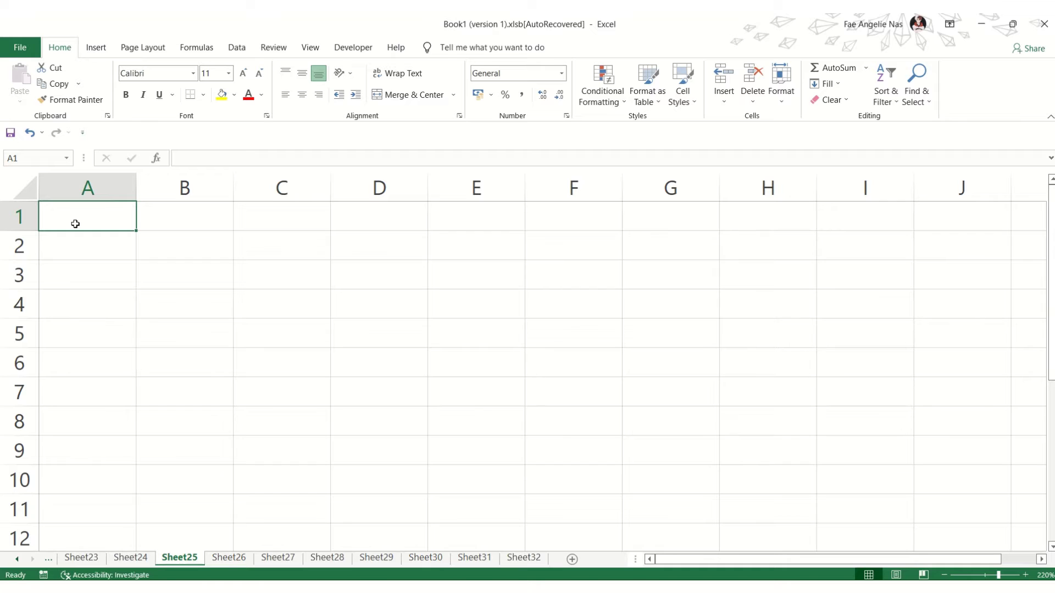
# Step: Enter the number 5 manually in each of cells A1 through A5
pyautogui.moveTo(75, 225); pyautogui.dragTo(89, 482)
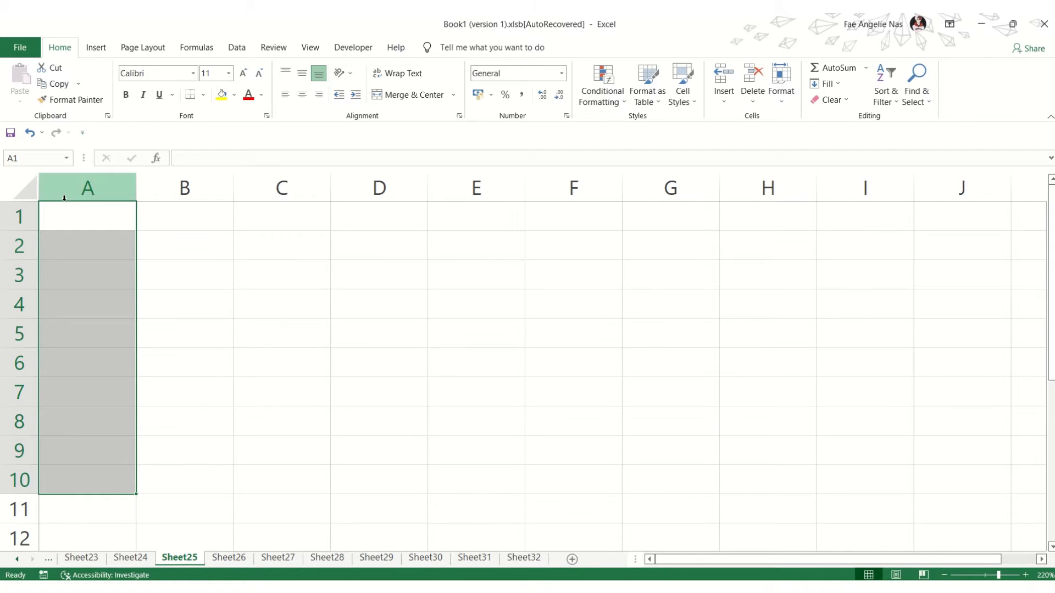
pyautogui.click(76, 217)
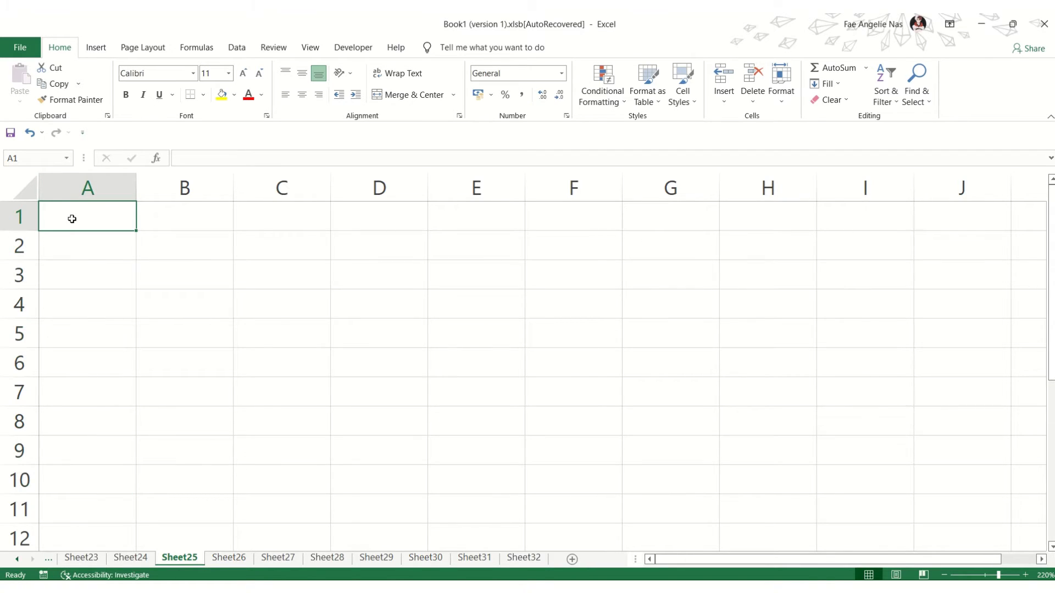
pyautogui.write('5')
pyautogui.press('Return')
pyautogui.write('5')
pyautogui.press('Return')
pyautogui.write('5')
pyautogui.press('Return')
pyautogui.write('5')
pyautogui.press('Return')
pyautogui.write('5')
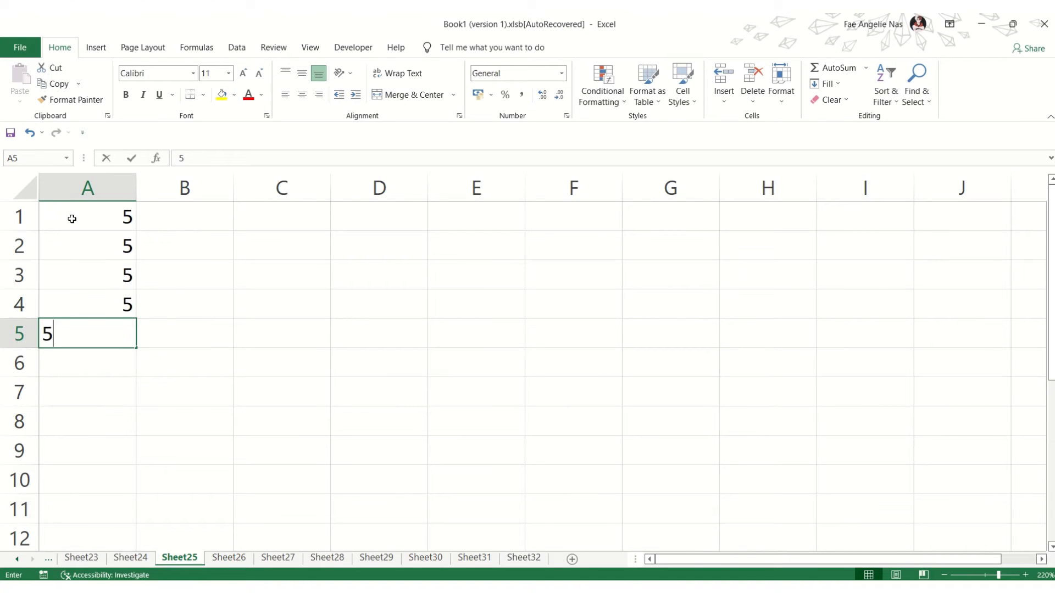
pyautogui.press('Return')
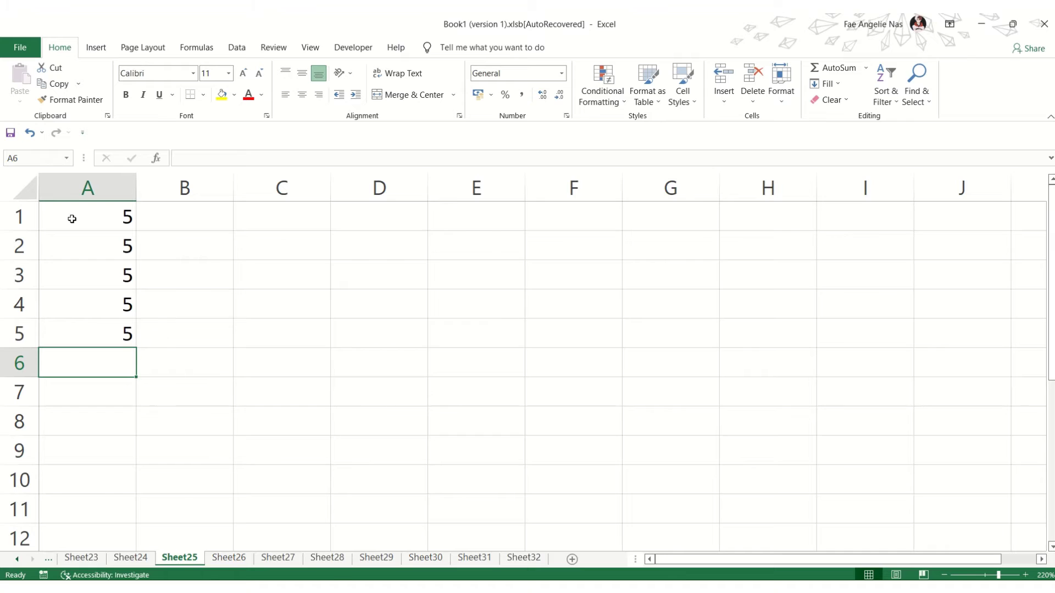
# Step: Undo all the number entries in A1:A5
pyautogui.hotkey('ctrl', 'z')
pyautogui.hotkey('ctrl', 'z')
pyautogui.hotkey('ctrl', 'z')
pyautogui.hotkey('ctrl', 'z')
pyautogui.hotkey('ctrl', 'z')
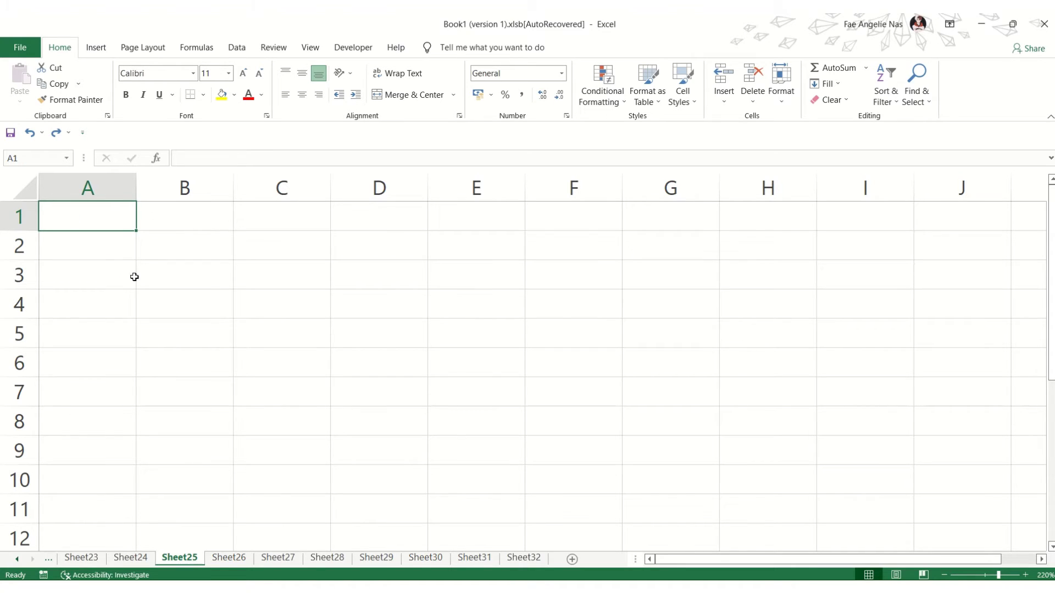
# Step: Enter 5 in cell A1 only and select that cell again
pyautogui.click(157, 256)
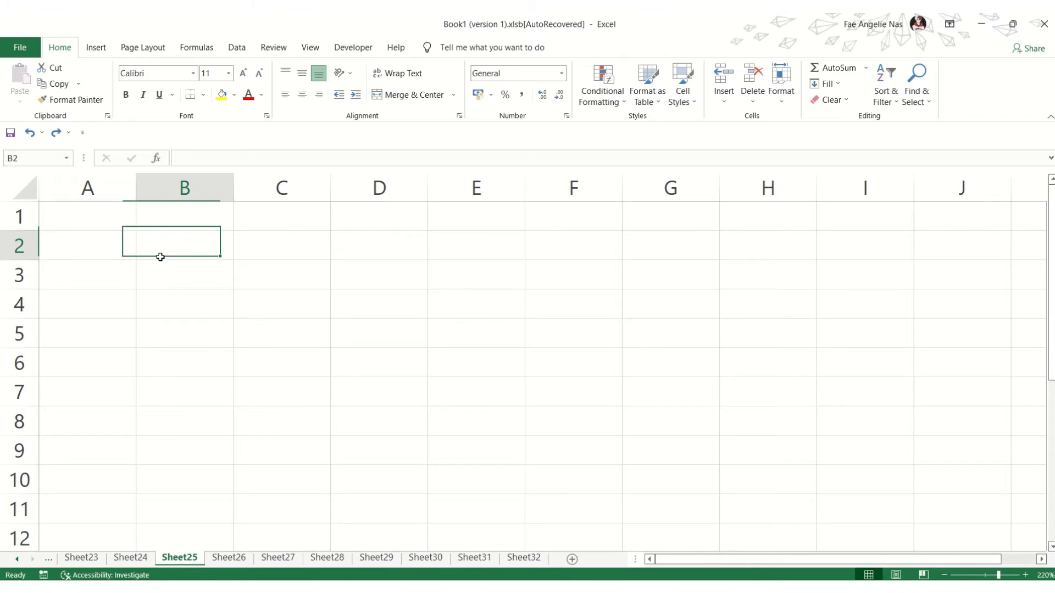
pyautogui.click(94, 218)
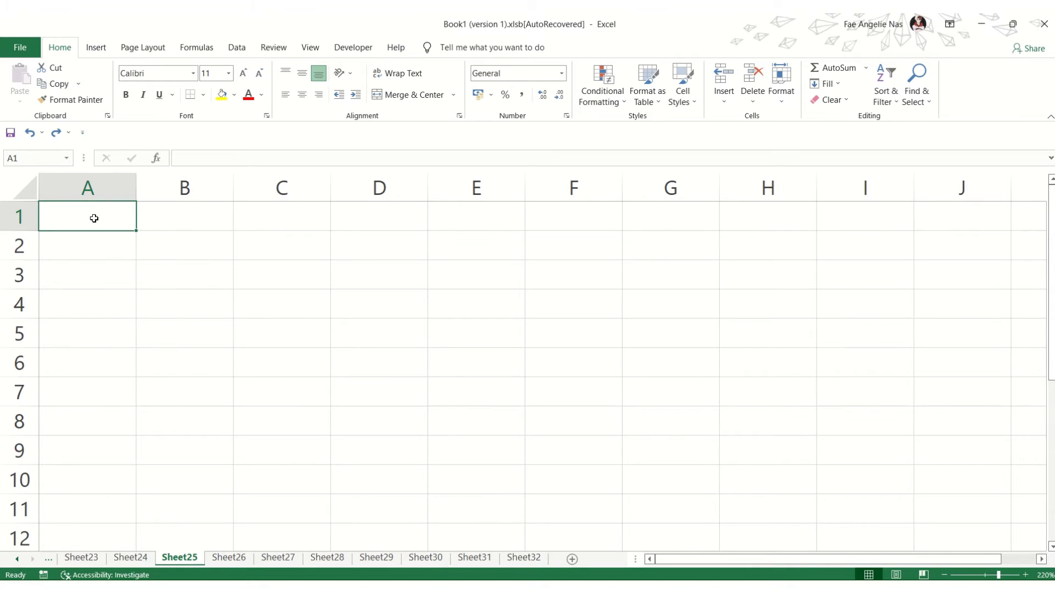
pyautogui.write('5')
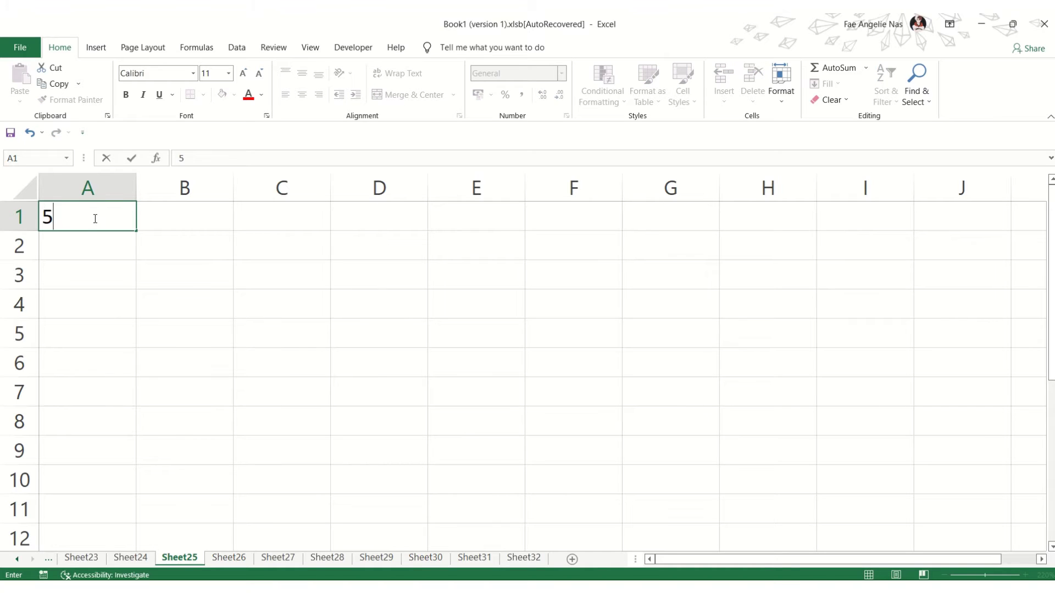
pyautogui.press('Return')
pyautogui.click(94, 218)
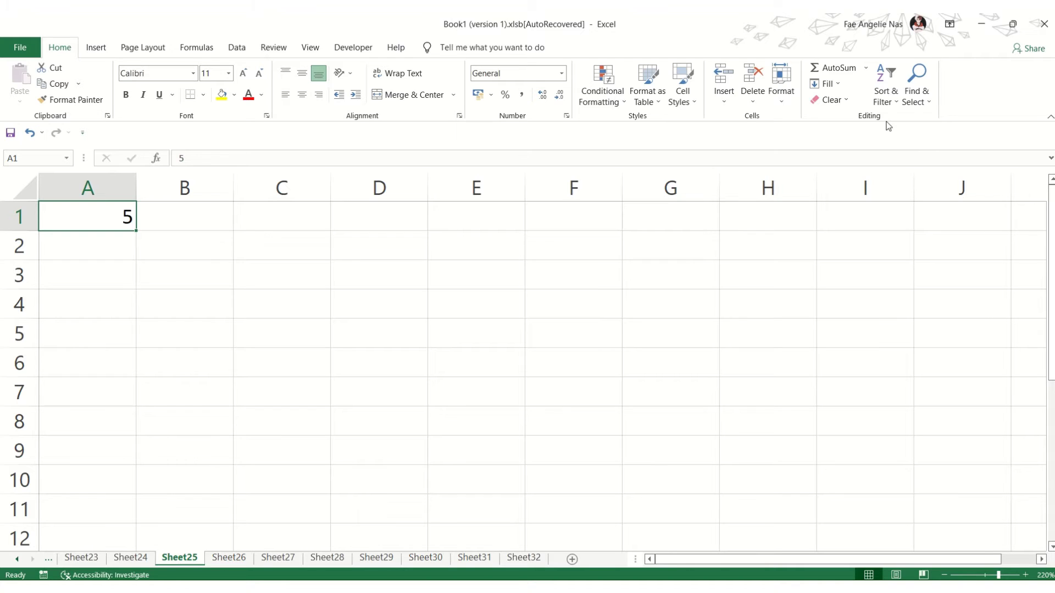
# Step: Fill the 5 in cell A1 down through A10 with the Fill Down command
pyautogui.click(837, 87)
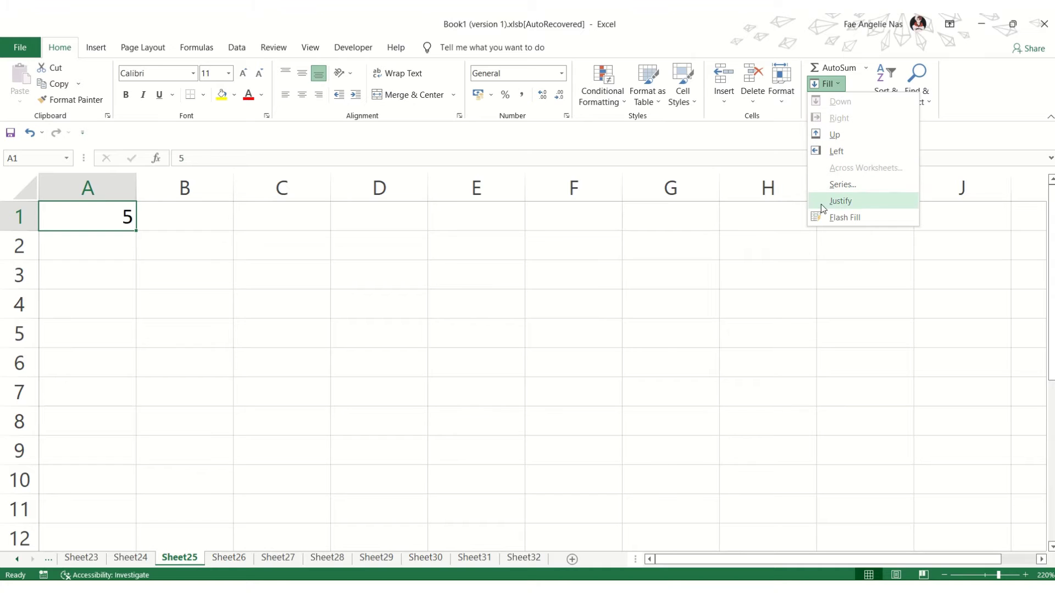
pyautogui.click(222, 281)
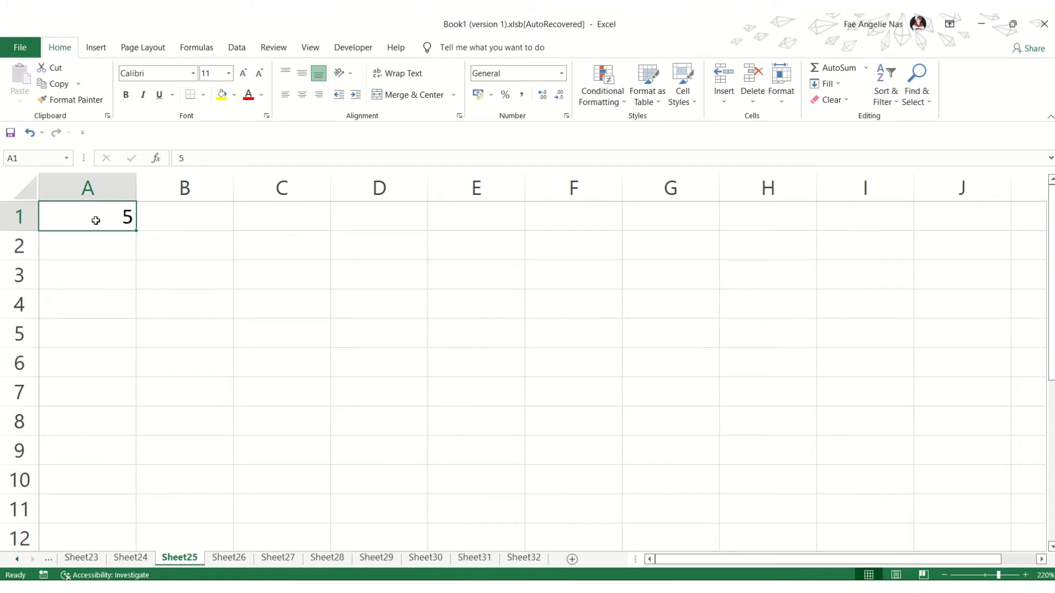
pyautogui.moveTo(101, 214); pyautogui.dragTo(60, 486)
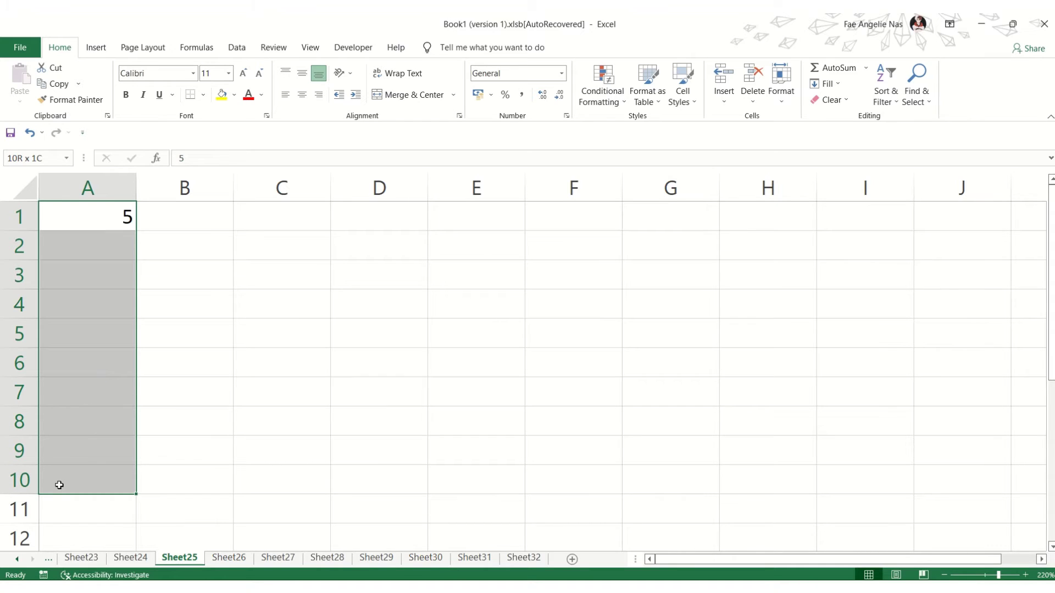
pyautogui.moveTo(59, 486); pyautogui.dragTo(59, 484)
pyautogui.click(839, 86)
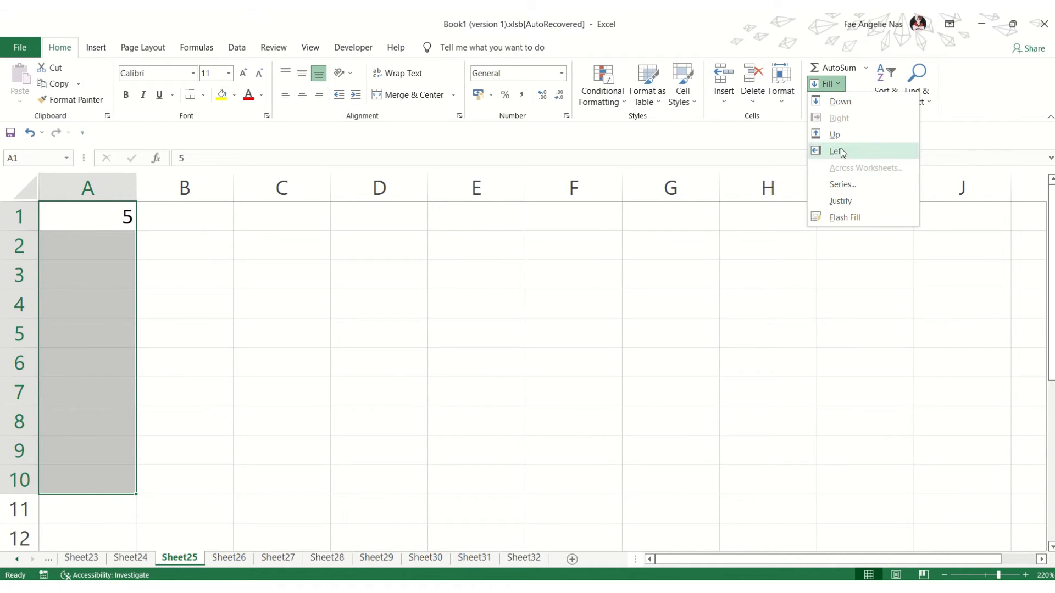
pyautogui.click(871, 107)
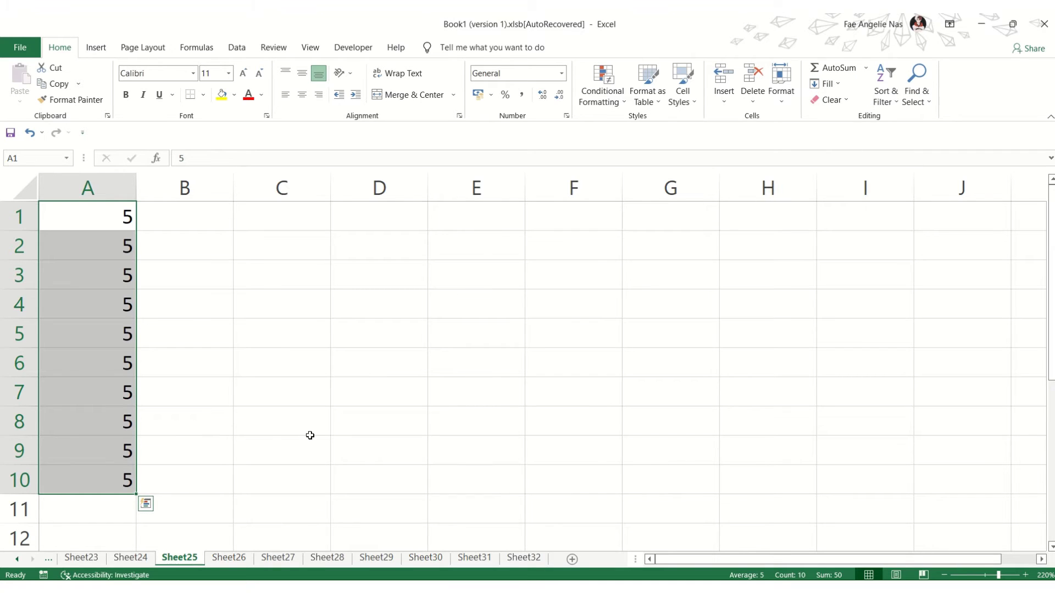
pyautogui.click(108, 254)
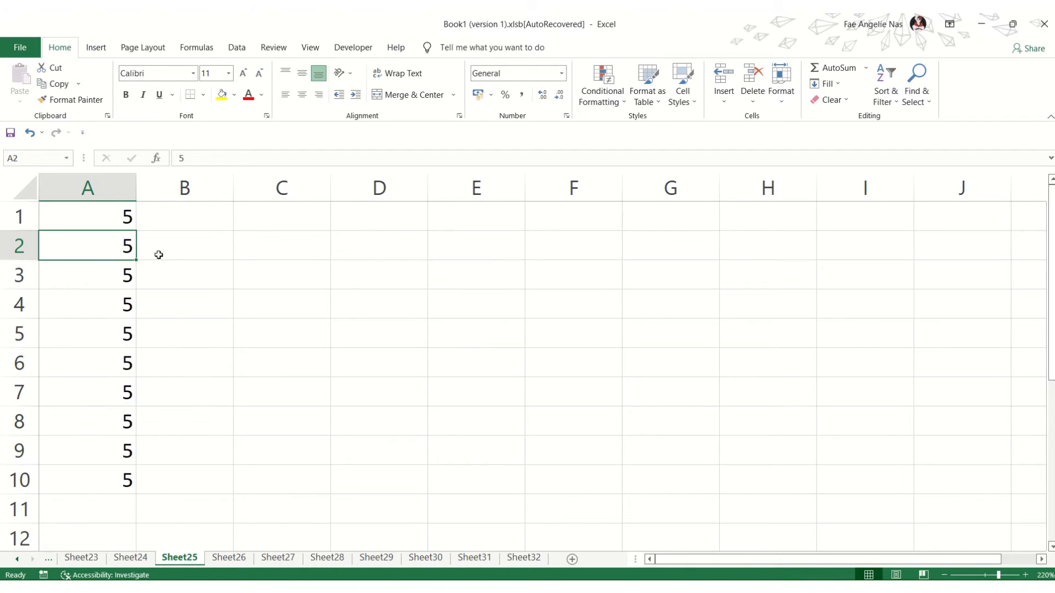
# Step: Enter Camalig in cell B1 and fill it down through B10 with the Fill Down command
pyautogui.click(164, 212)
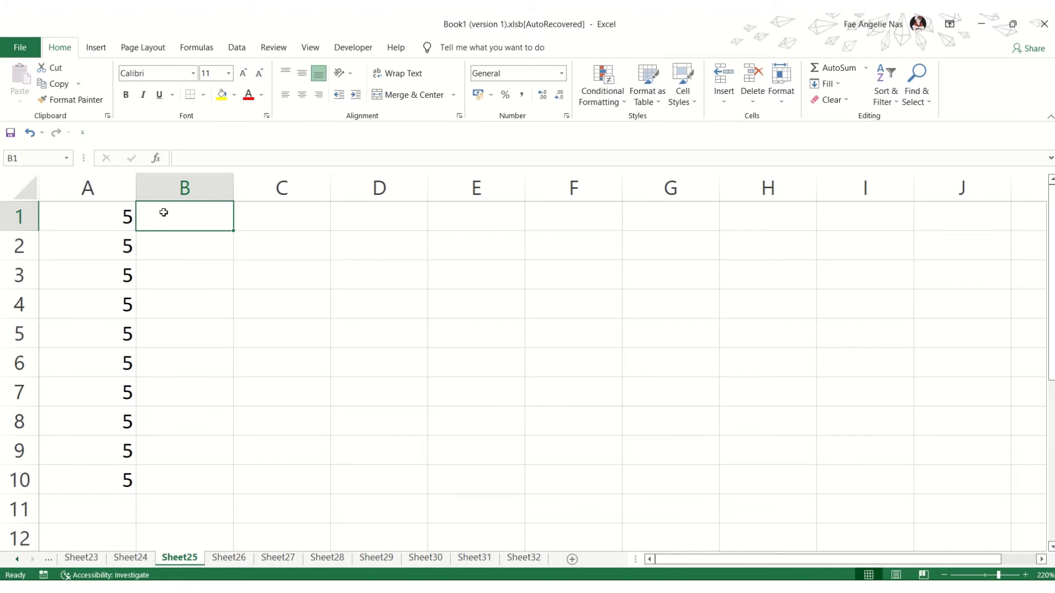
pyautogui.write('C')
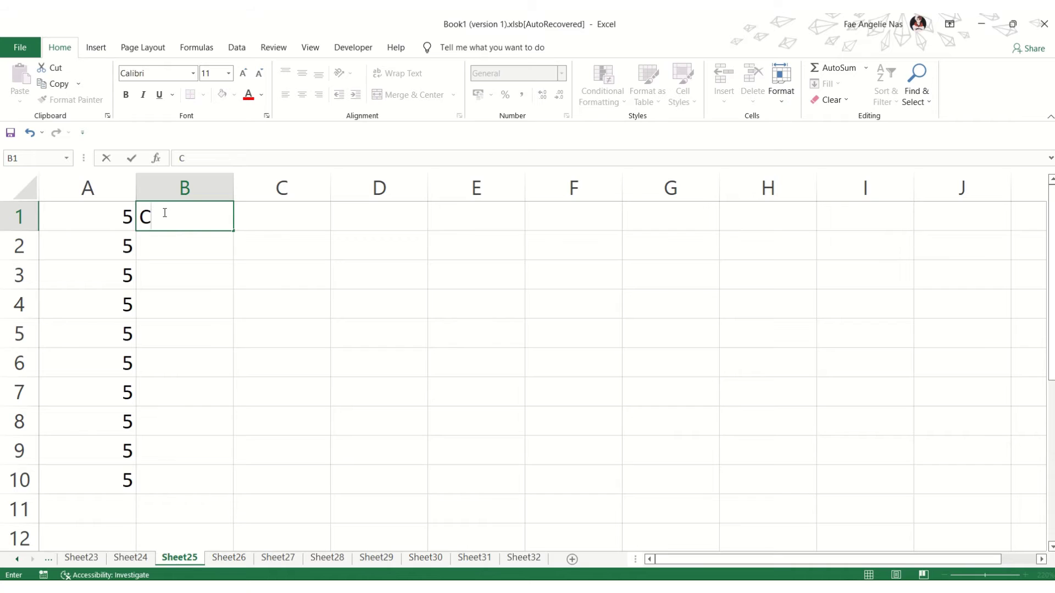
pyautogui.write('amalig')
pyautogui.click(187, 279)
pyautogui.click(190, 221)
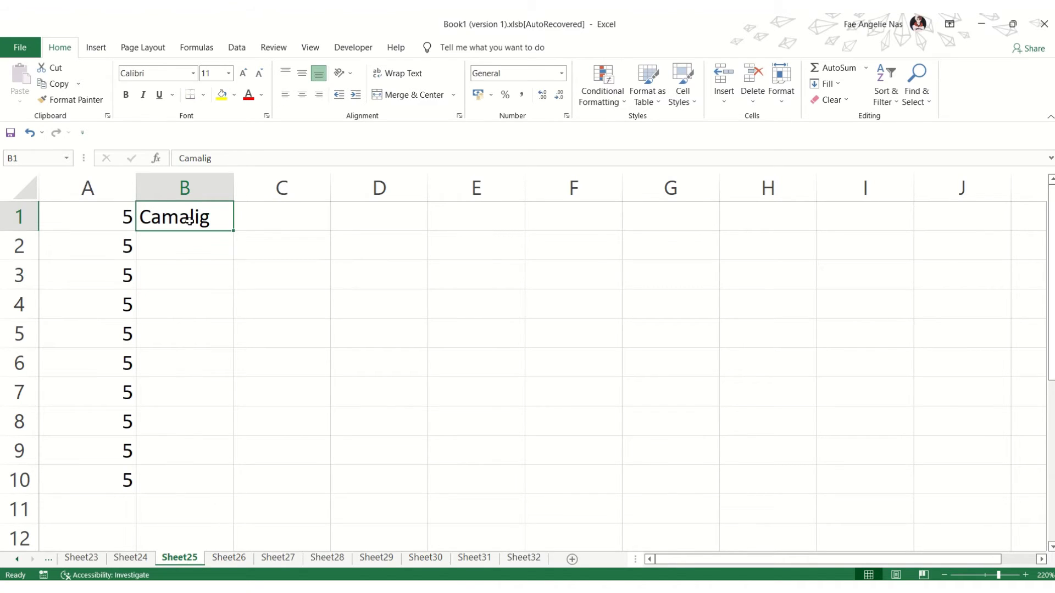
pyautogui.moveTo(203, 222); pyautogui.dragTo(200, 477)
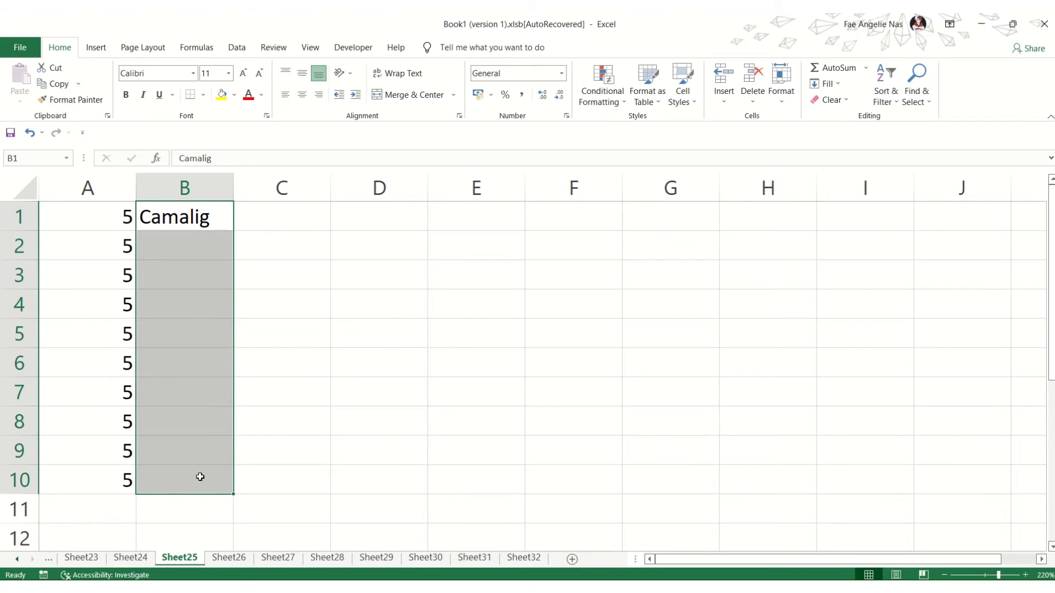
pyautogui.click(838, 85)
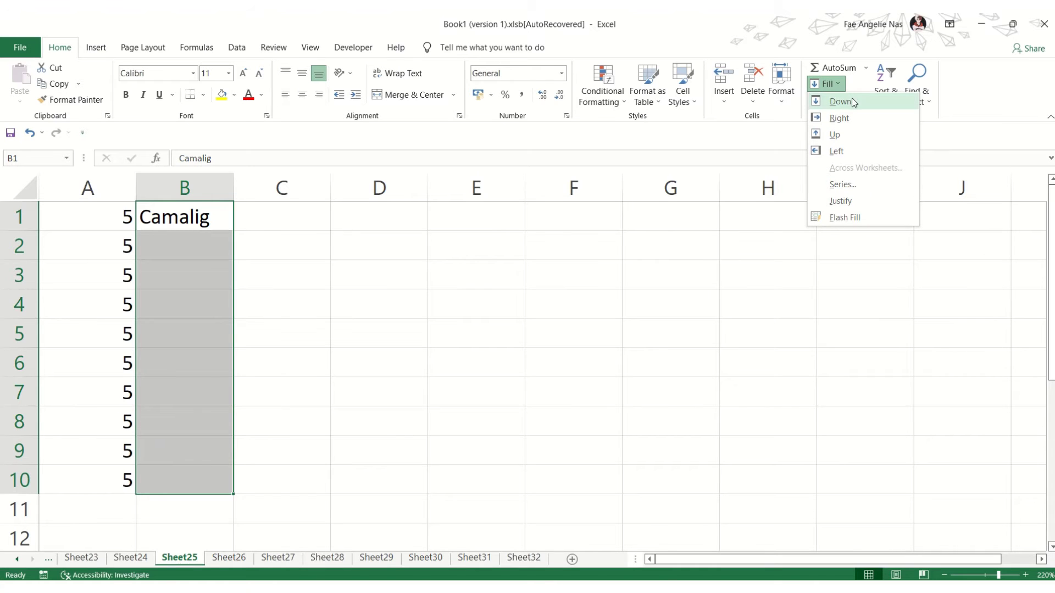
pyautogui.click(840, 101)
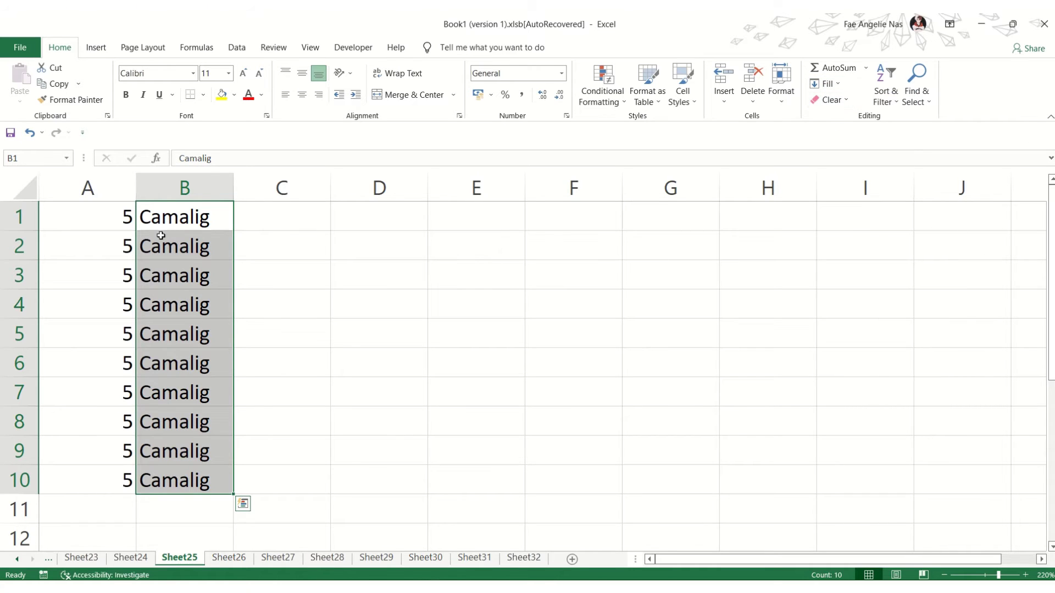
# Step: Switch to the PowerPoint slide show to review the Editing Fill slide, and return to Excel
pyautogui.hotkey('alt', 'Tab')
pyautogui.click(342, 328)
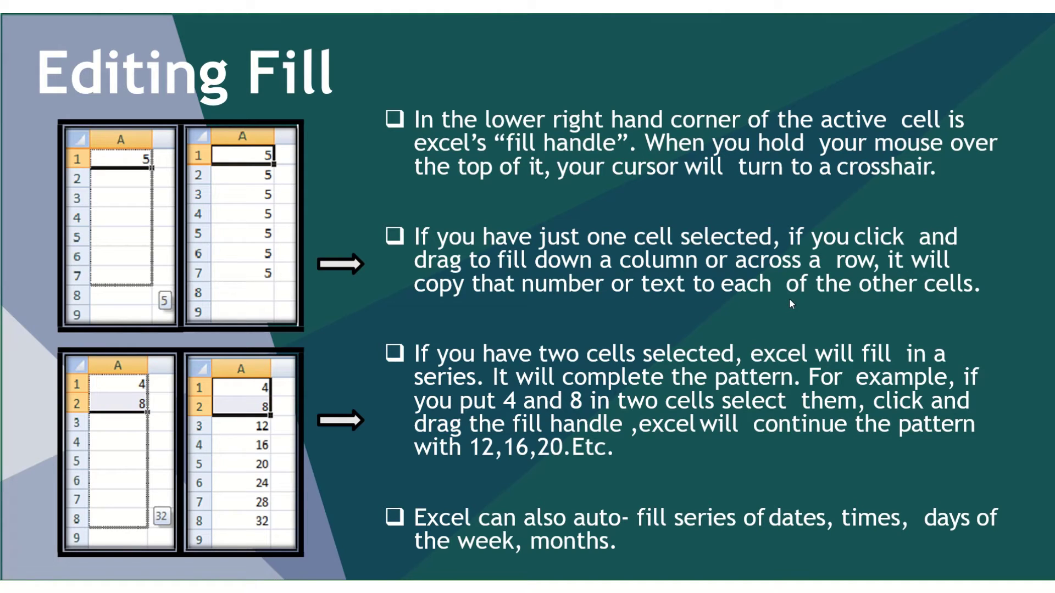
pyautogui.hotkey('alt', 'Tab')
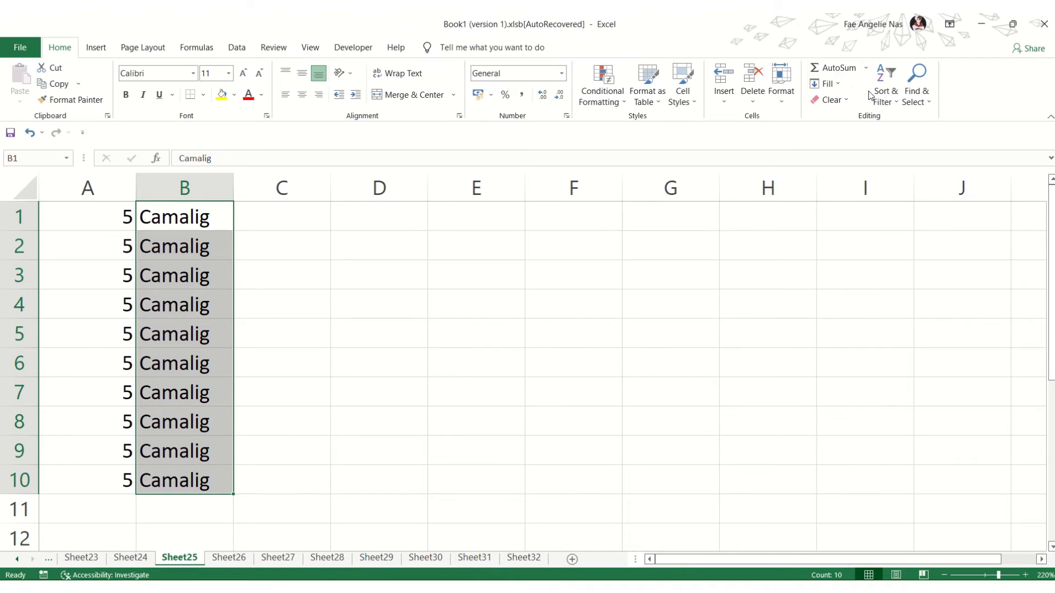
# Step: Enter 4 in cell C1, with the sheet magnified to 325%
pyautogui.click(337, 245)
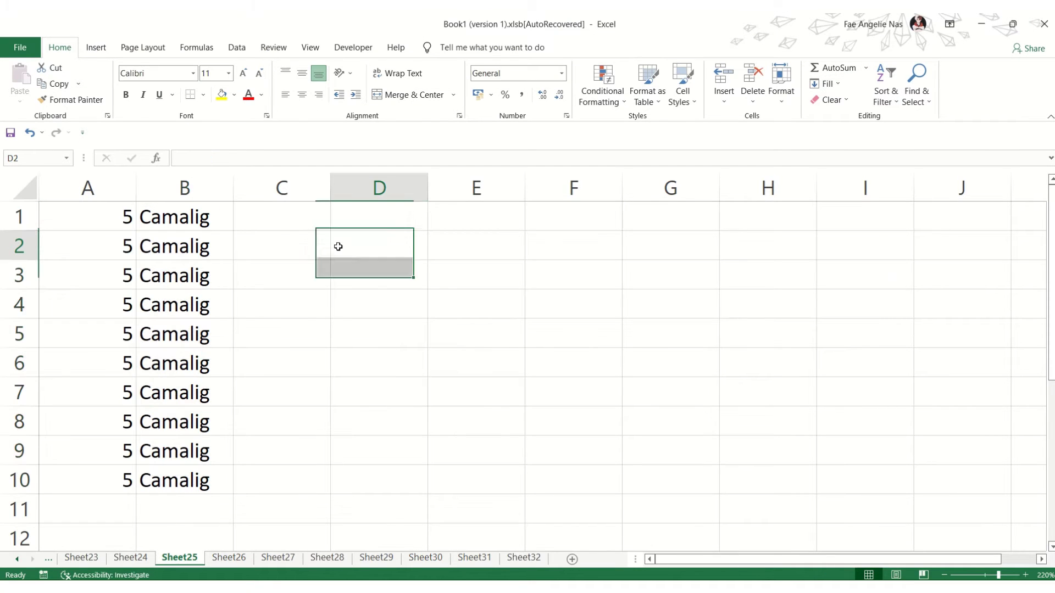
pyautogui.click(268, 227)
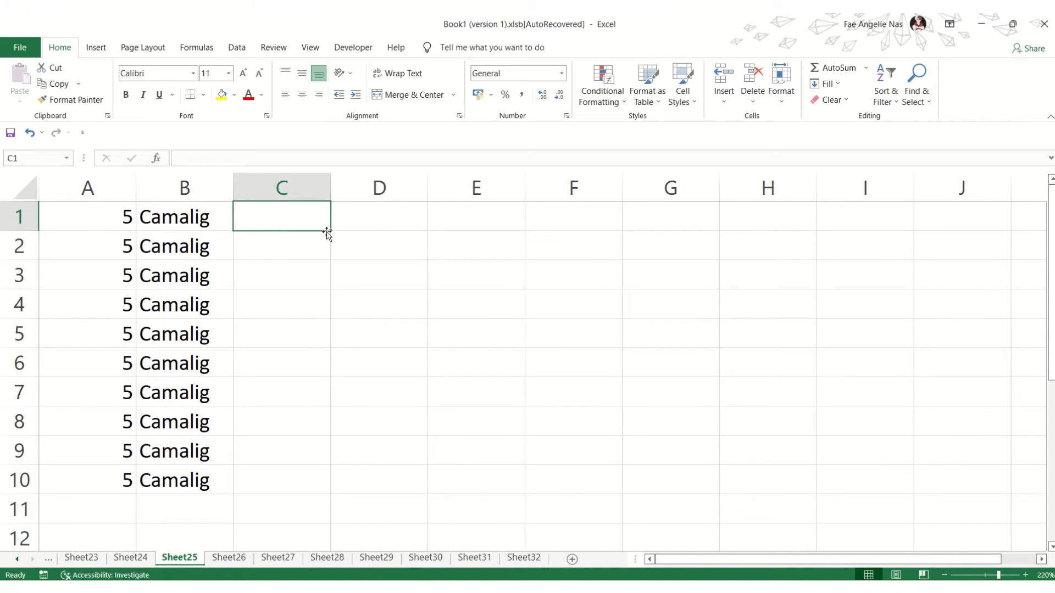
pyautogui.scroll(5, 283, 257)
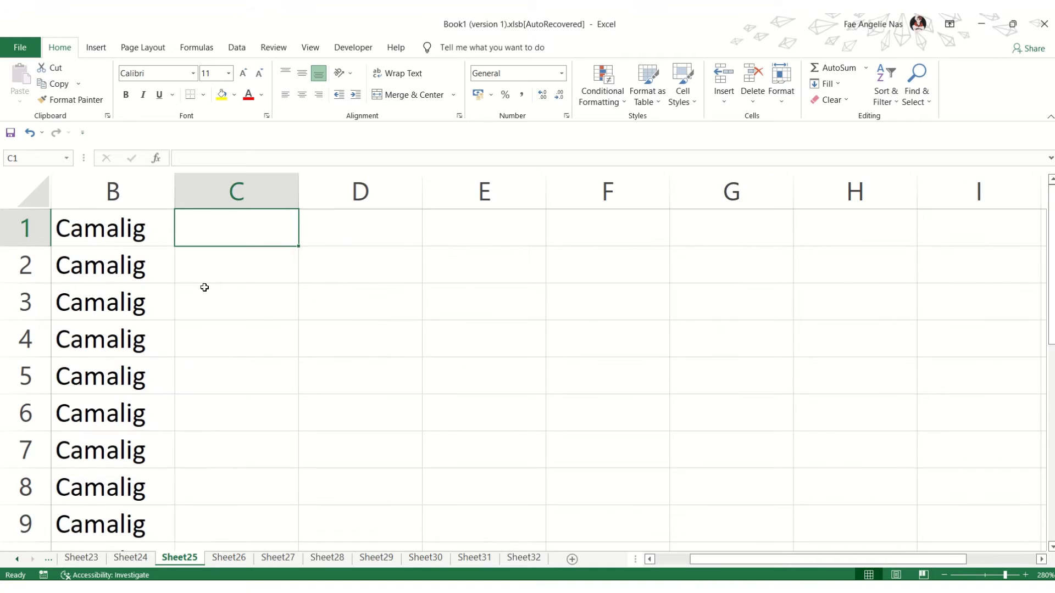
pyautogui.scroll(1, 202, 287)
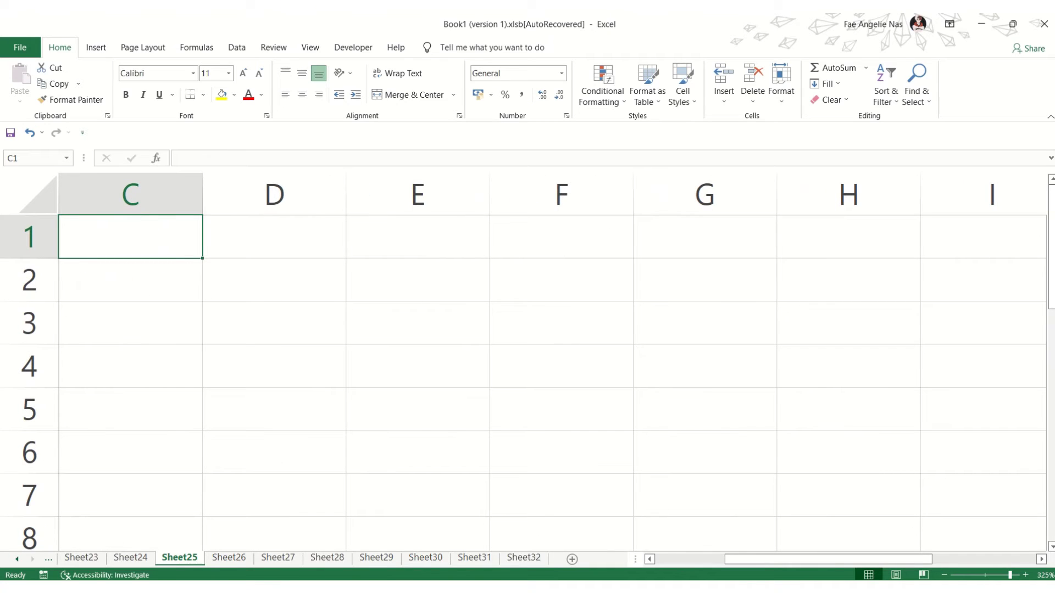
pyautogui.moveTo(829, 559); pyautogui.dragTo(696, 559)
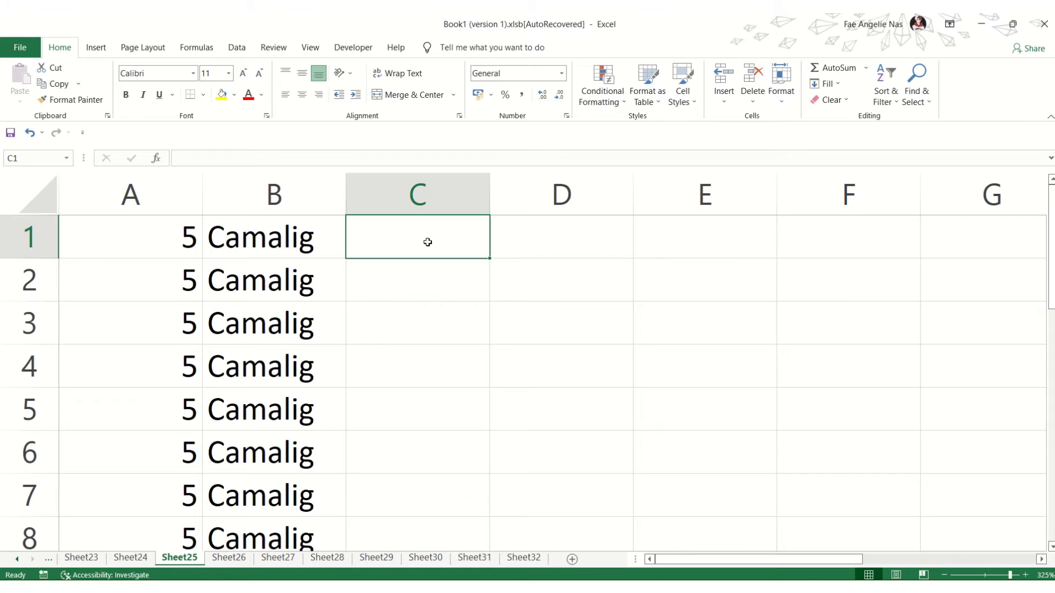
pyautogui.click(414, 301)
pyautogui.click(415, 234)
pyautogui.write('4')
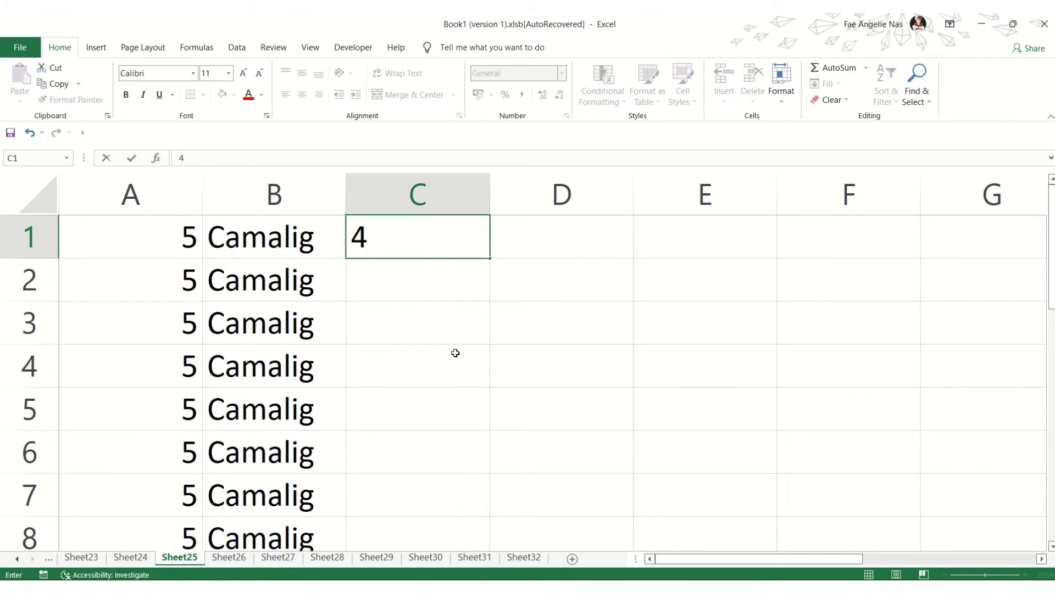
pyautogui.click(455, 352)
# Step: Copy the 4 in C1 across the row through F1 with the fill handle
pyautogui.click(390, 229)
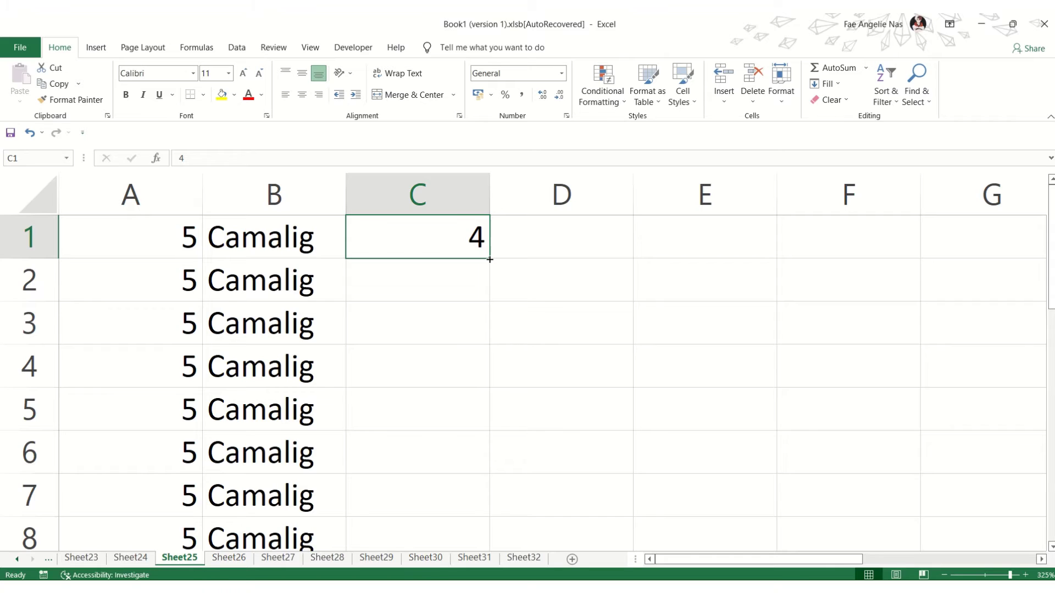
pyautogui.moveTo(489, 259); pyautogui.dragTo(880, 248)
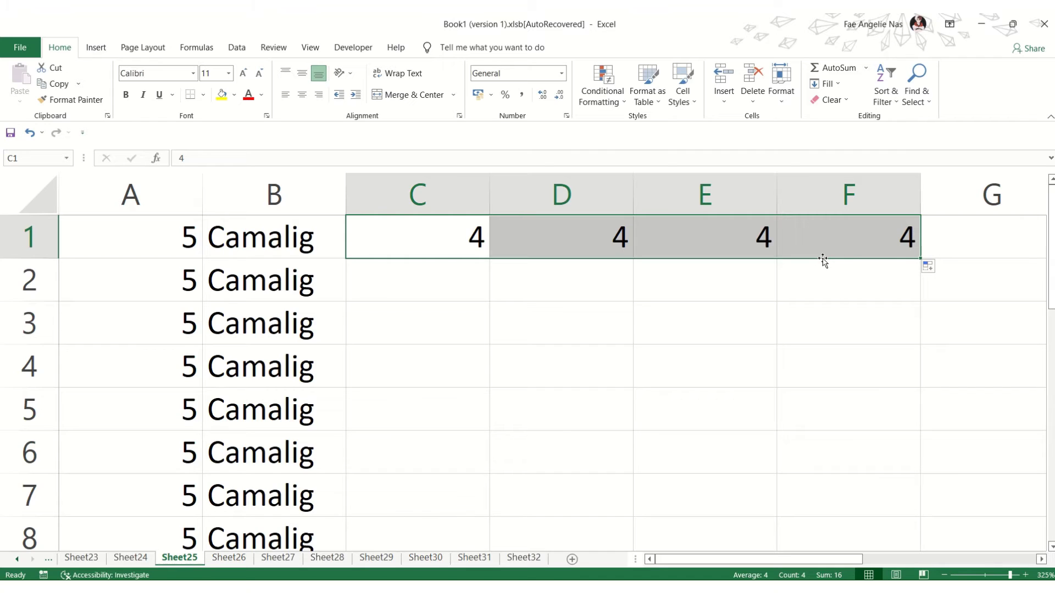
# Step: Copy the 4 in C1 down the column through C10 with the fill handle
pyautogui.click(447, 239)
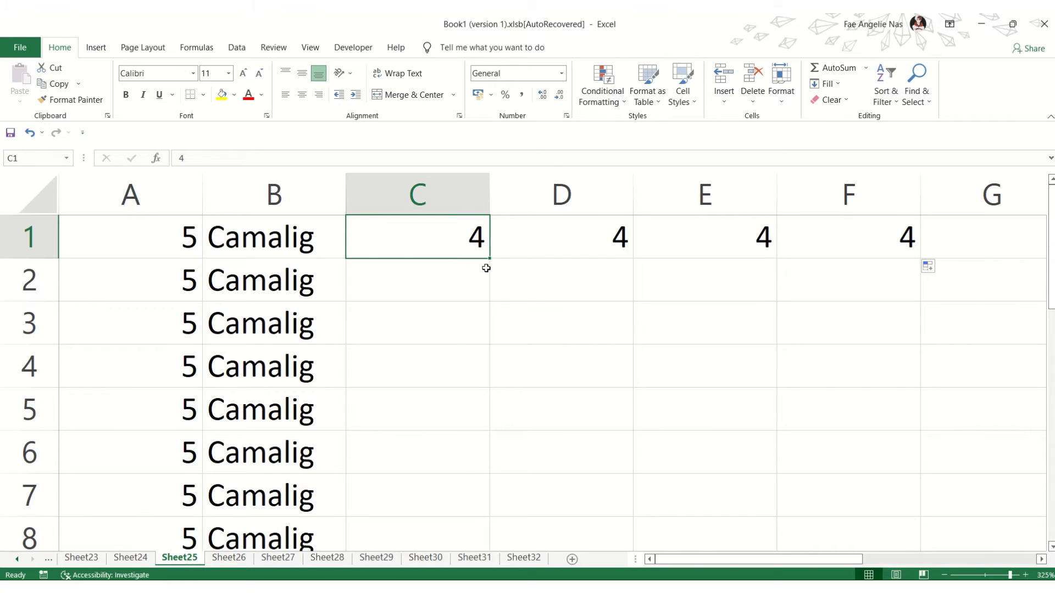
pyautogui.moveTo(490, 258); pyautogui.dragTo(441, 456)
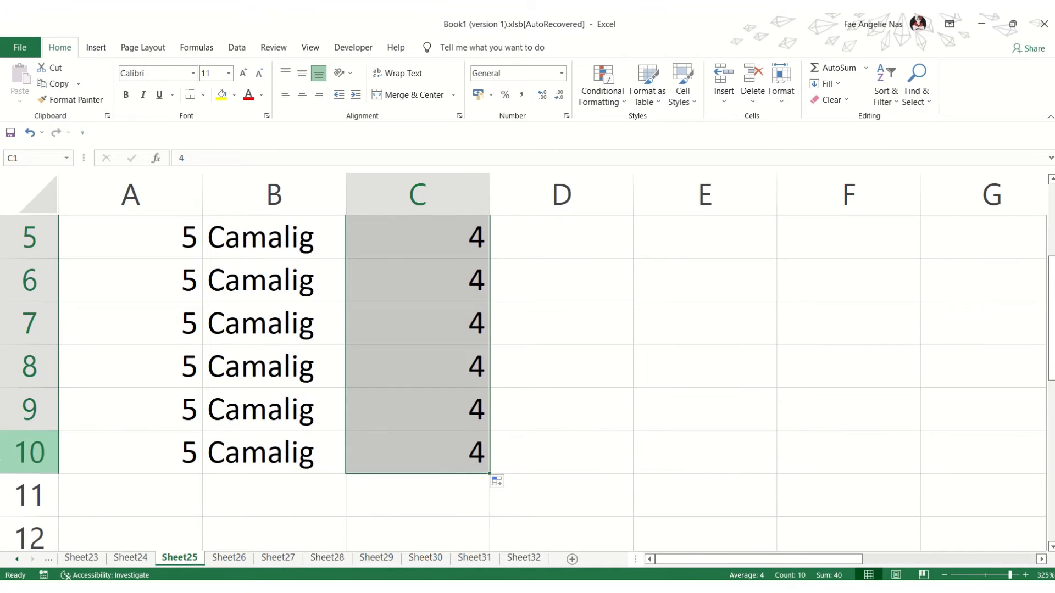
pyautogui.scroll(2, 649, 371)
pyautogui.click(577, 277)
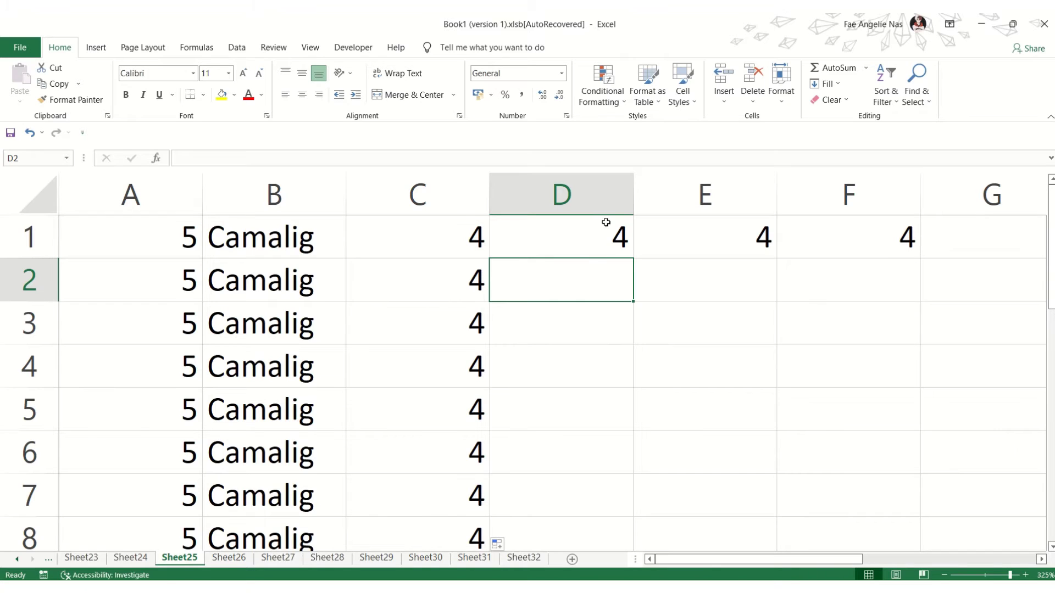
# Step: Clear the copied numbers from cells D1 through F1
pyautogui.moveTo(597, 247); pyautogui.dragTo(883, 238)
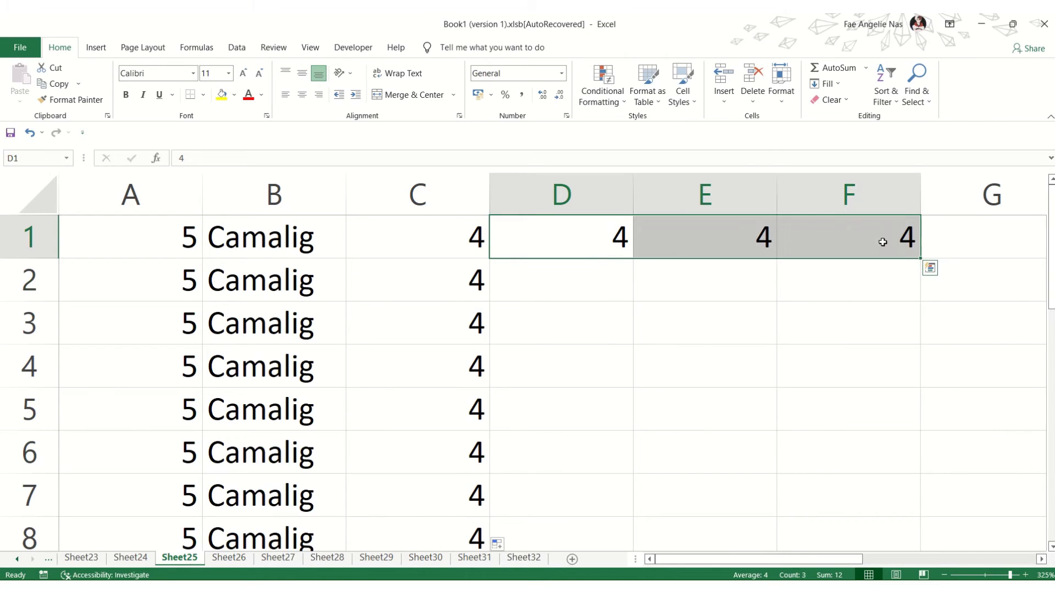
pyautogui.press('Delete')
pyautogui.click(876, 326)
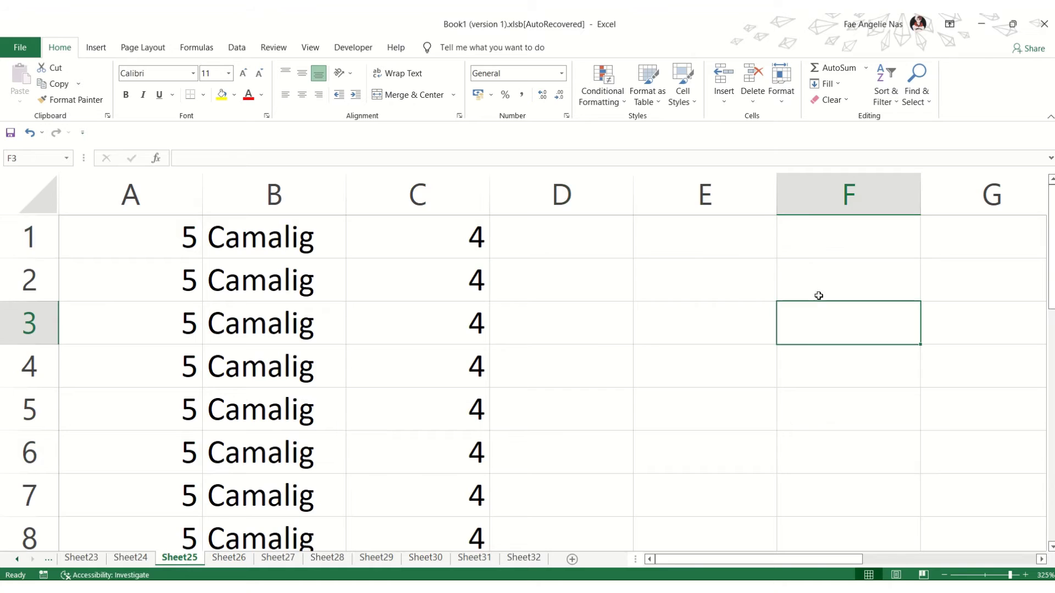
pyautogui.click(564, 244)
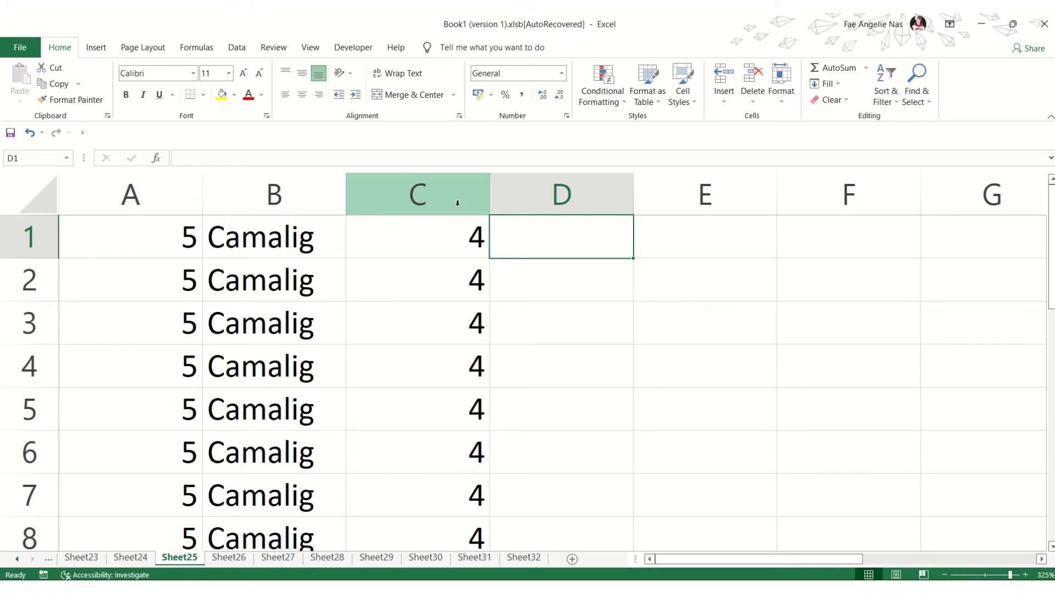
pyautogui.click(604, 305)
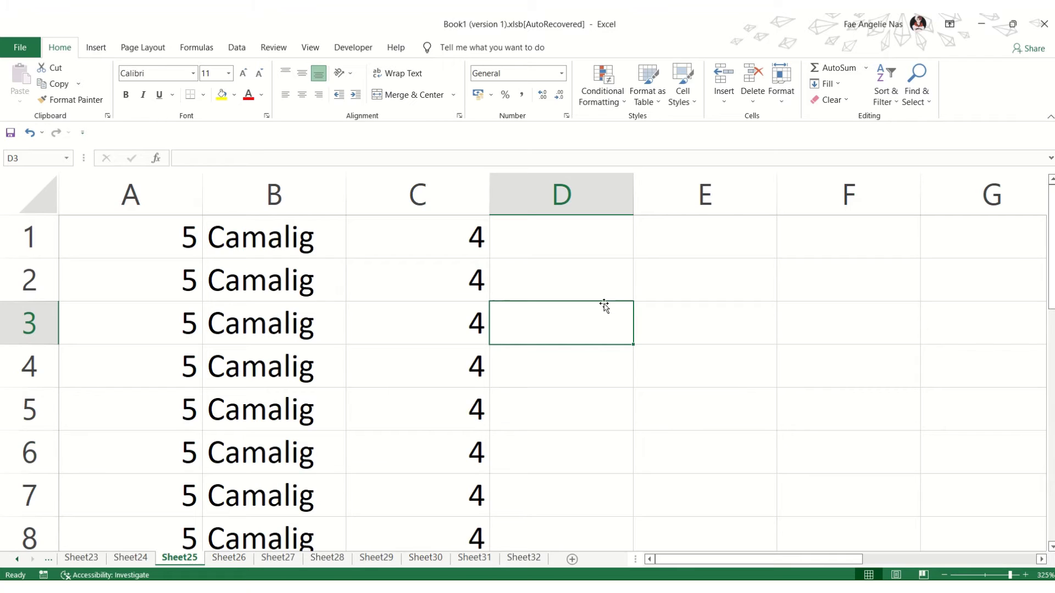
pyautogui.click(606, 238)
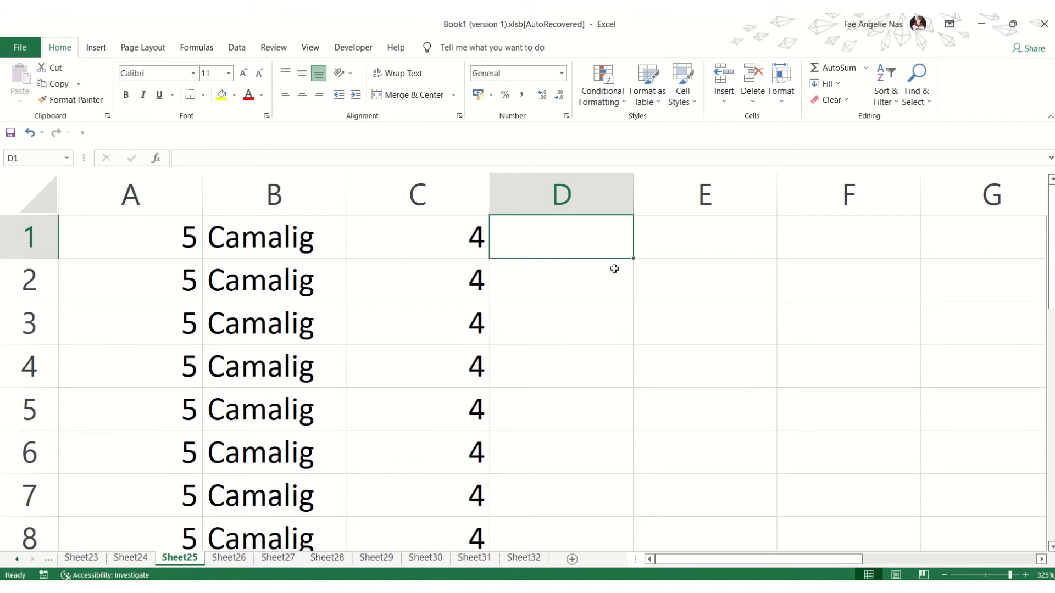
pyautogui.scroll(-2, 612, 280)
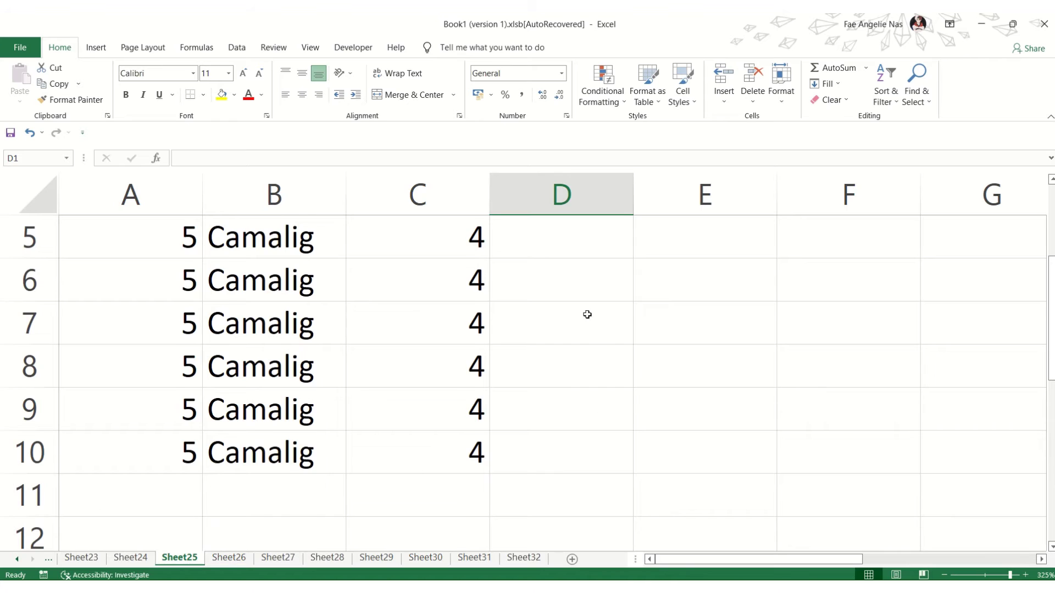
pyautogui.scroll(2, 574, 329)
pyautogui.moveTo(587, 238); pyautogui.dragTo(575, 450)
pyautogui.scroll(1, 570, 447)
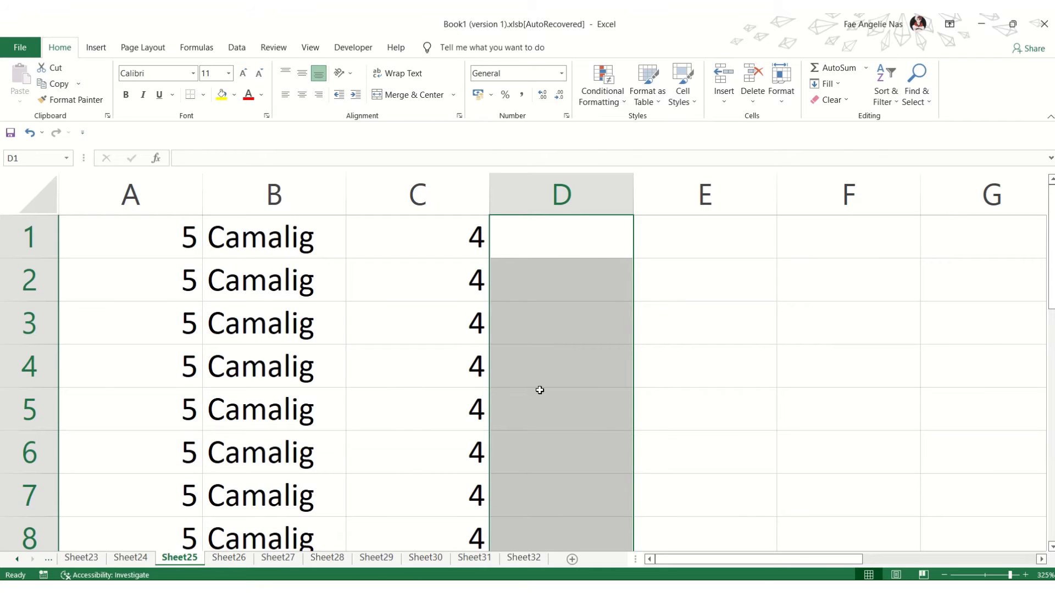
pyautogui.scroll(-2, 549, 319)
pyautogui.scroll(1, 534, 417)
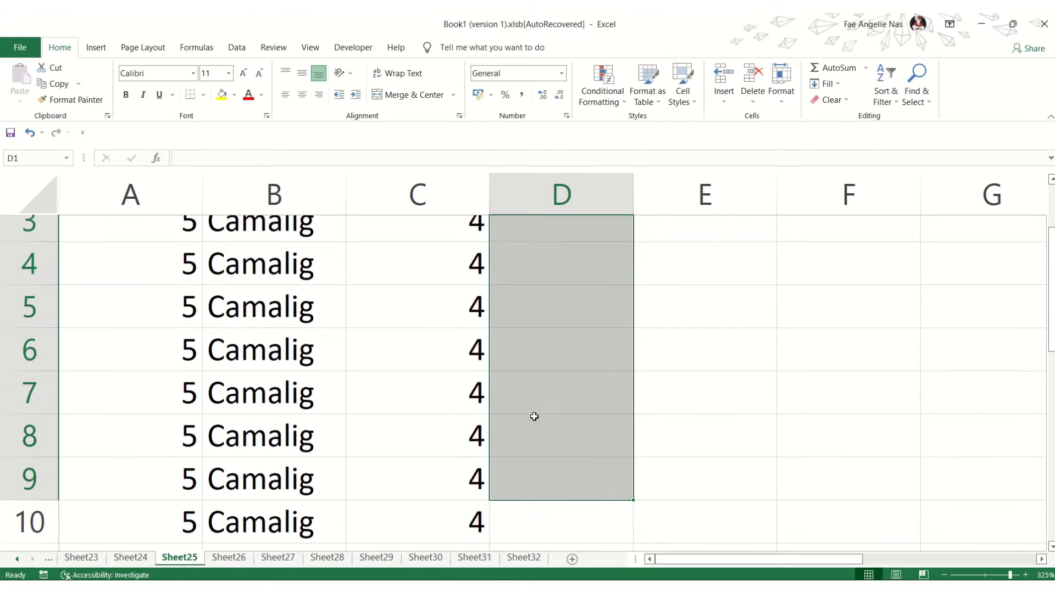
pyautogui.scroll(1, 534, 417)
pyautogui.click(550, 227)
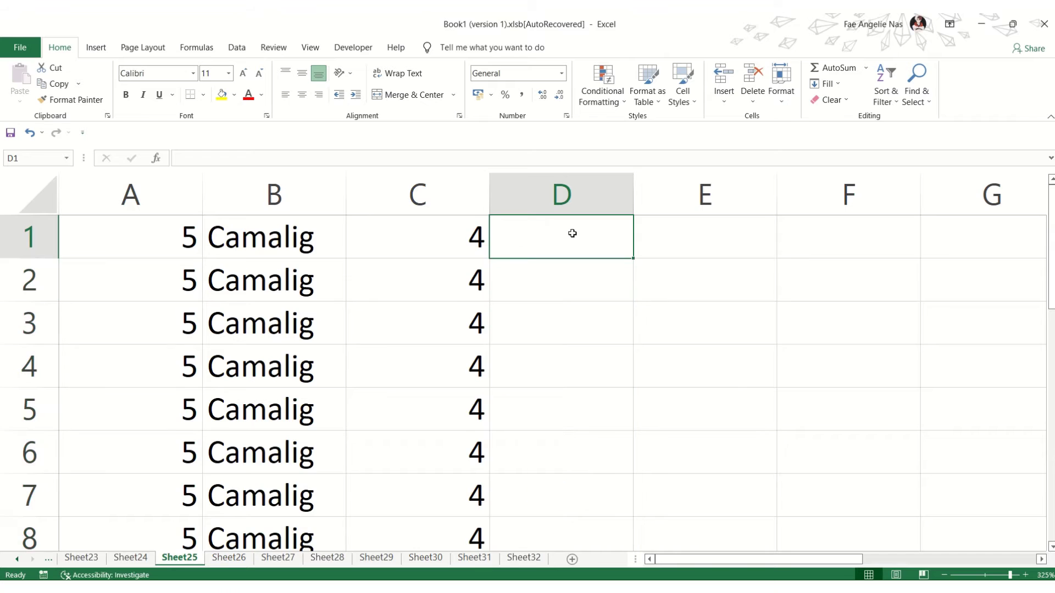
pyautogui.moveTo(573, 233); pyautogui.dragTo(548, 462)
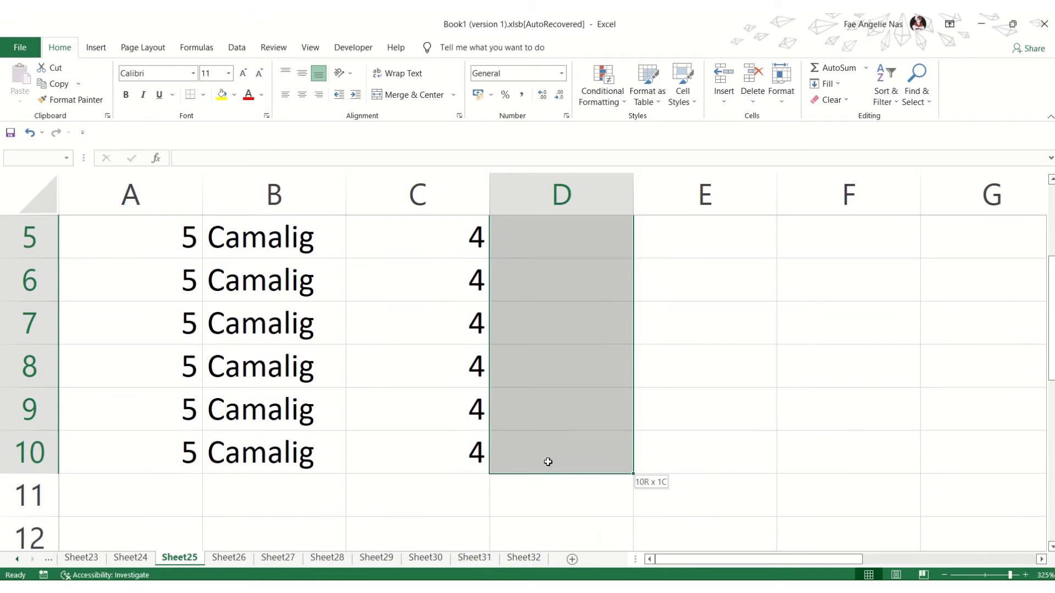
pyautogui.scroll(2, 560, 481)
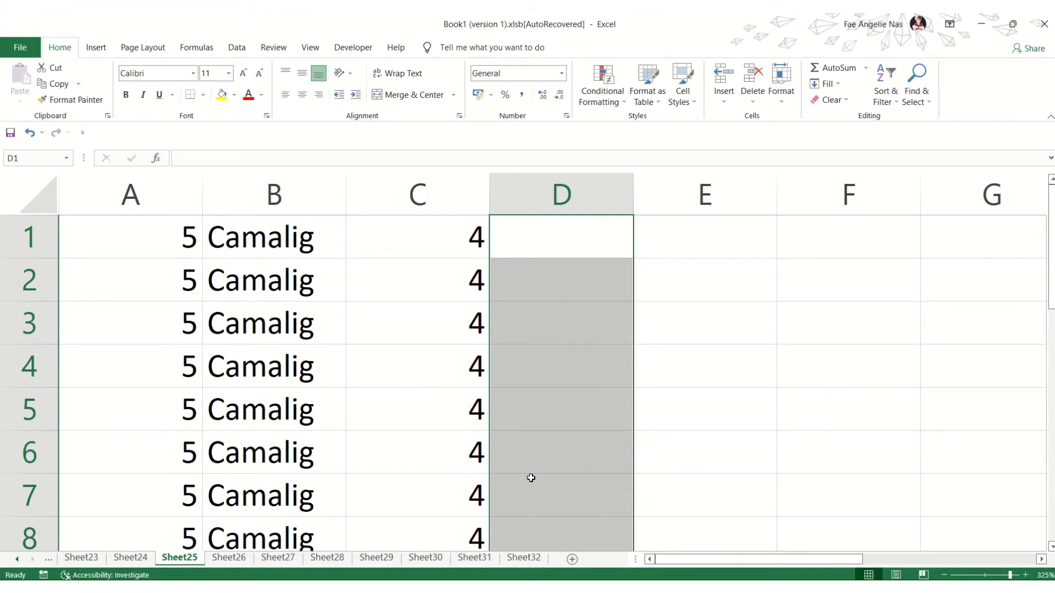
# Step: Enter 1 in cell D1 and 2 in cell D2 as the starting numbers of a sequence
pyautogui.click(591, 226)
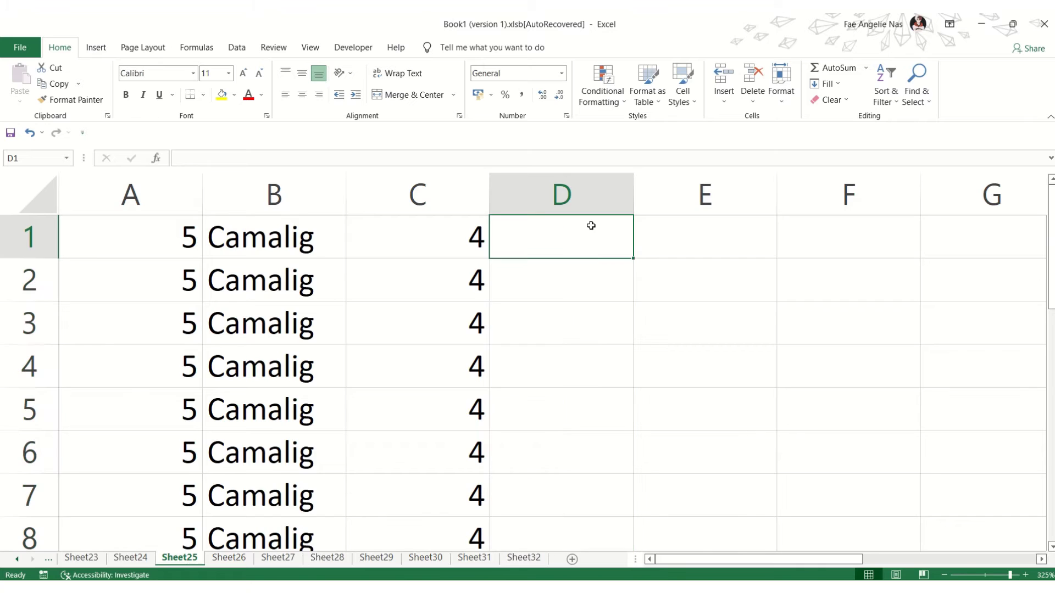
pyautogui.write('1')
pyautogui.press('Return')
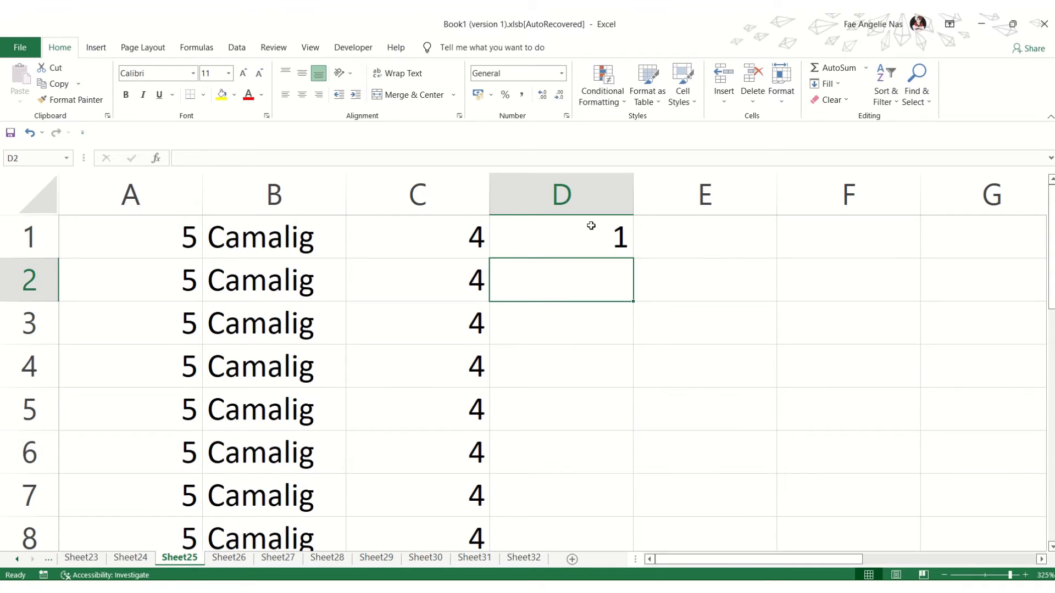
pyautogui.write('2')
pyautogui.click(614, 400)
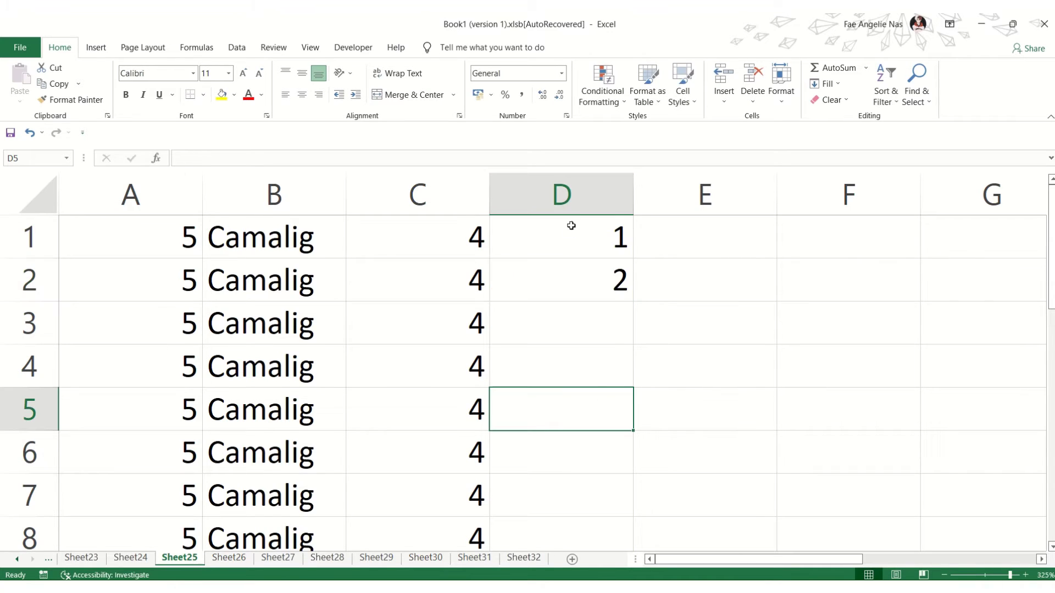
# Step: Fill D1 through D10 with a linear series in columns, using the Fill Series command with a step value of 1
pyautogui.moveTo(570, 226); pyautogui.dragTo(579, 458)
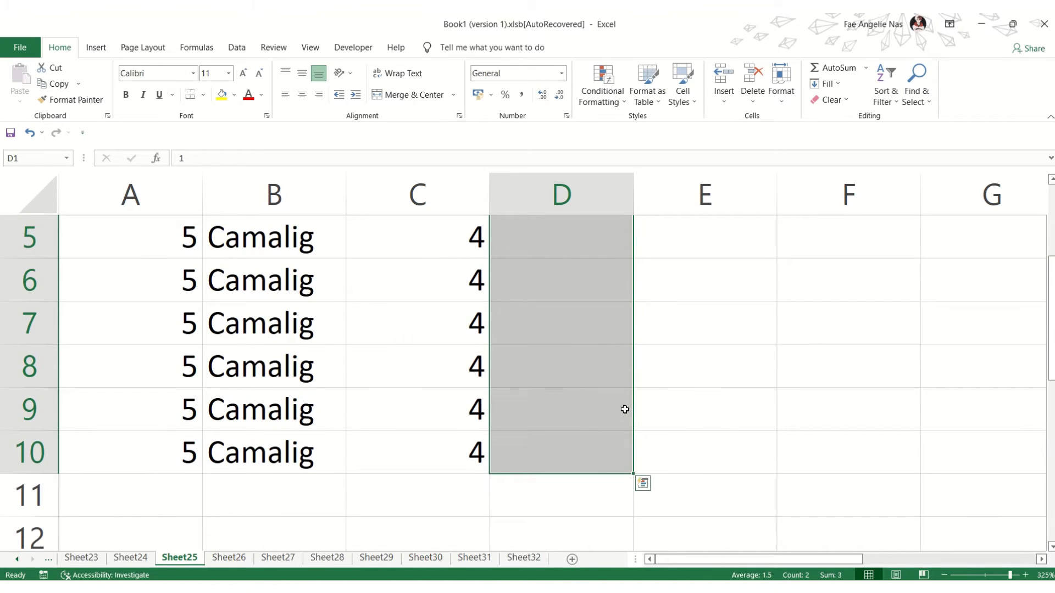
pyautogui.click(838, 86)
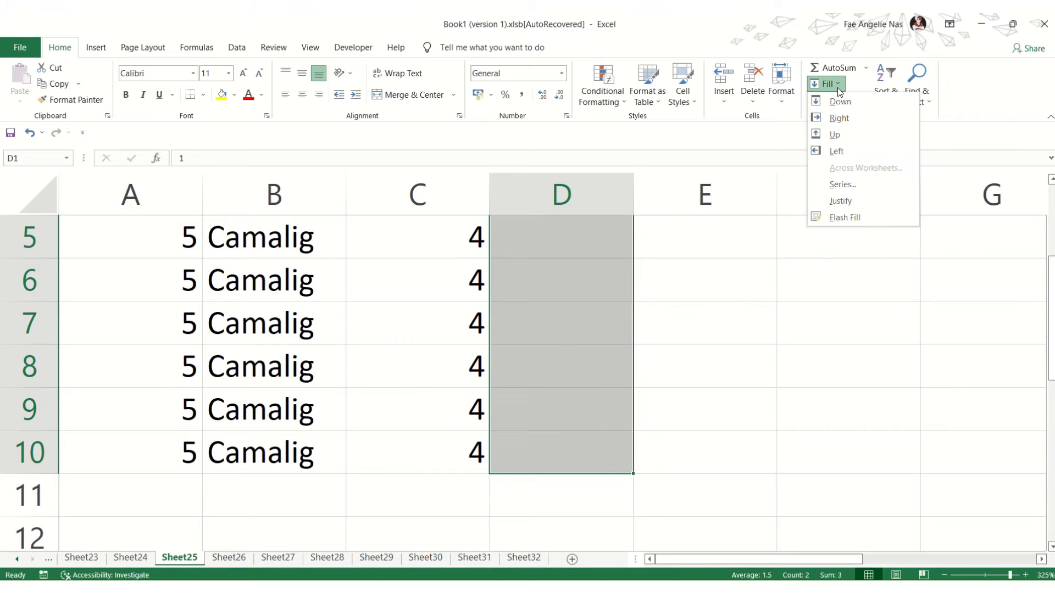
pyautogui.click(872, 185)
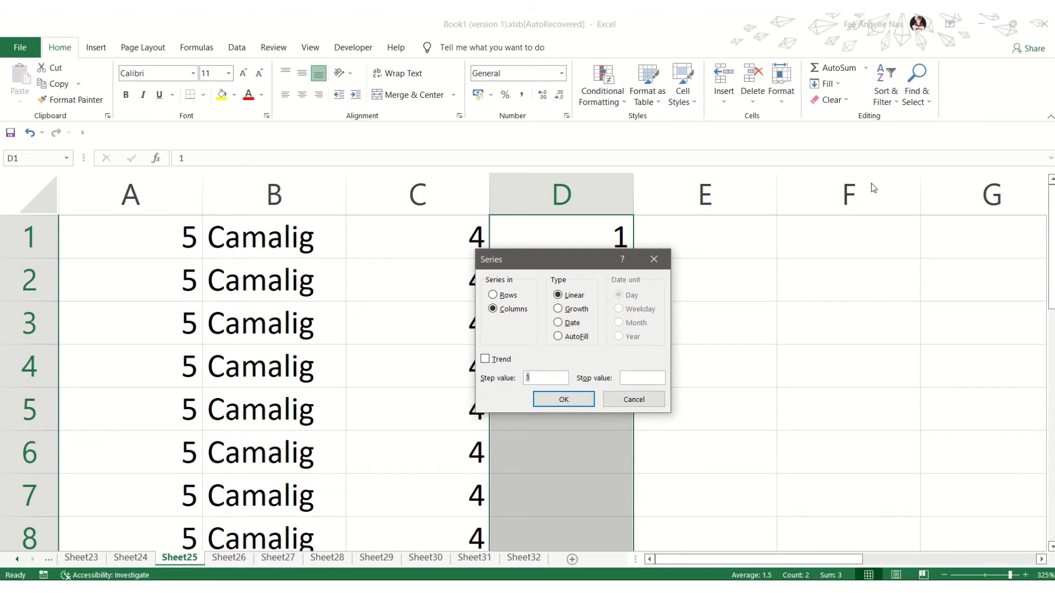
pyautogui.moveTo(418, 17)
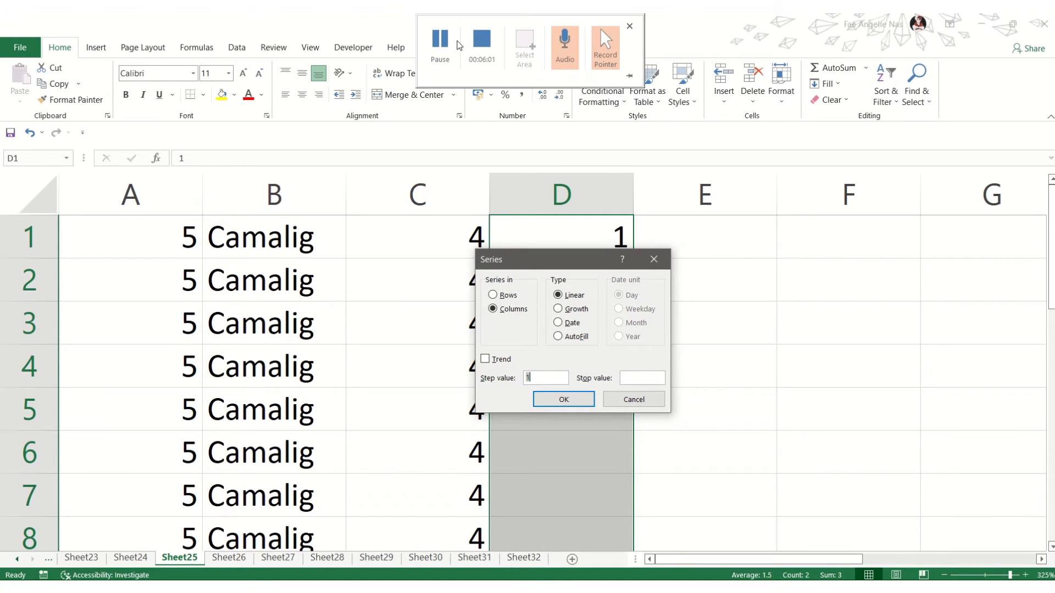
pyautogui.click(446, 44)
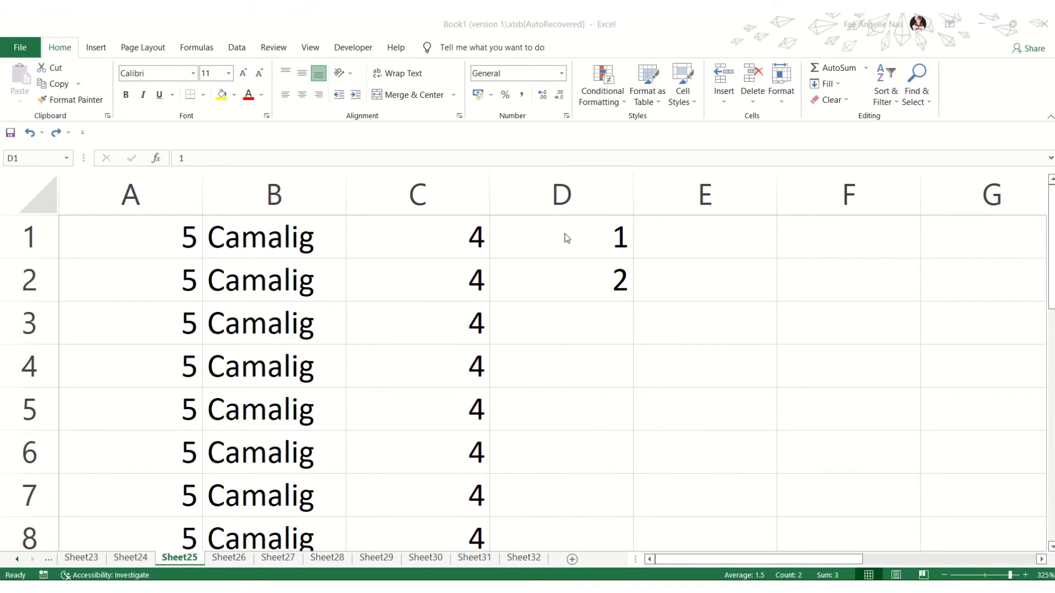
pyautogui.scroll(-4, 572, 235)
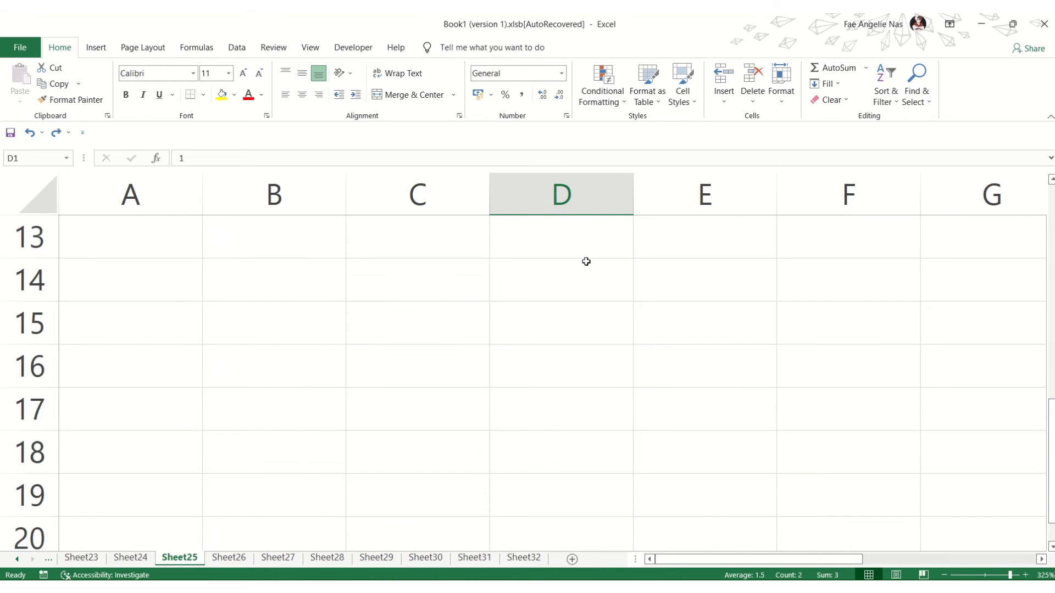
pyautogui.scroll(4, 587, 262)
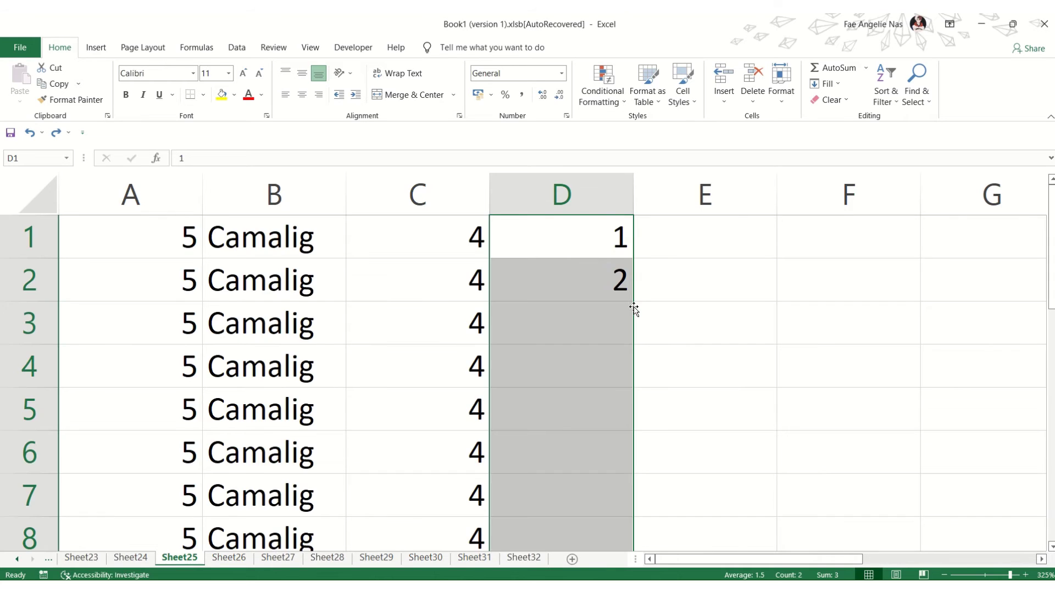
pyautogui.click(843, 85)
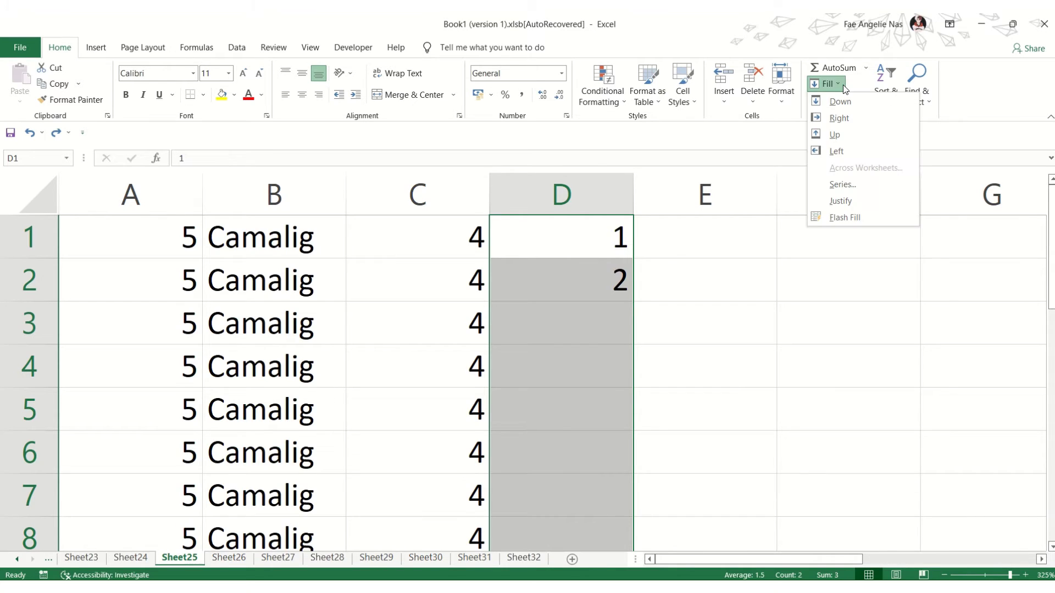
pyautogui.click(891, 185)
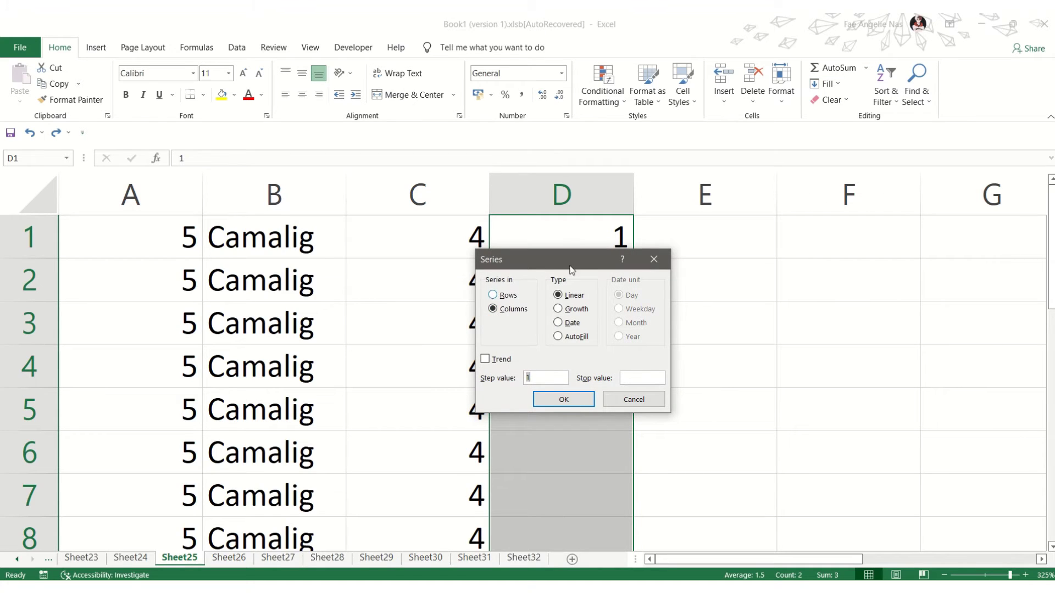
pyautogui.moveTo(575, 262); pyautogui.dragTo(981, 124)
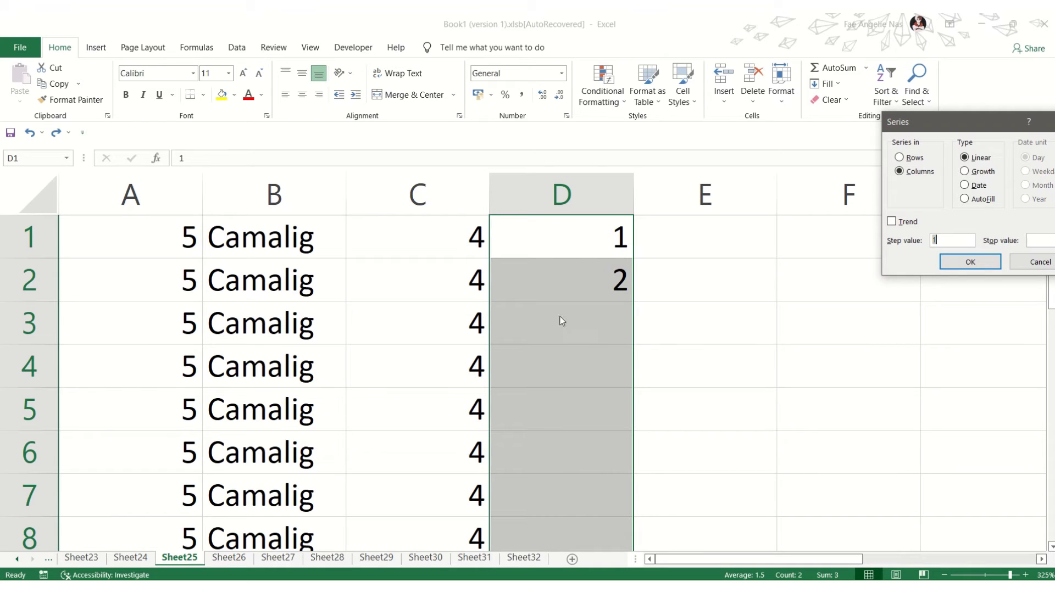
pyautogui.moveTo(974, 118); pyautogui.dragTo(743, 169)
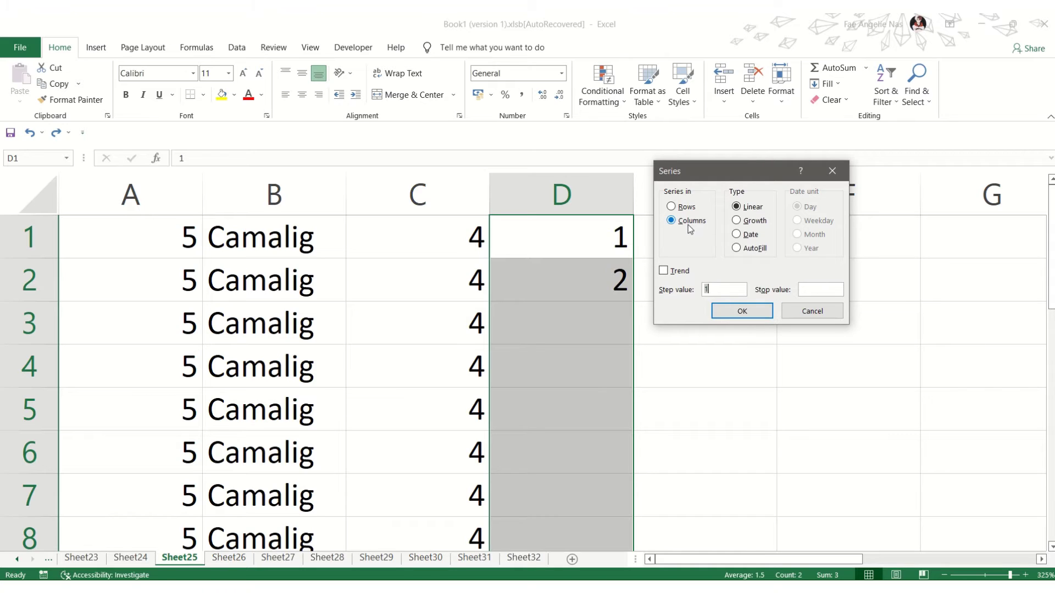
pyautogui.click(754, 314)
# Step: Examine the filled number series in D1 through D10, with the sheet zoomed out to 250%
pyautogui.scroll(-1, 644, 389)
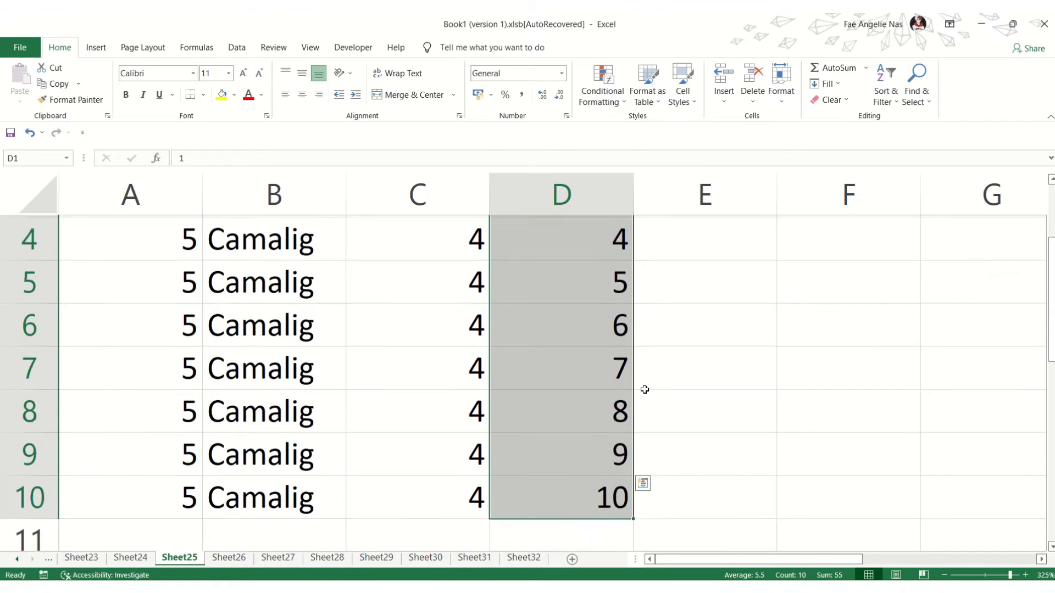
pyautogui.scroll(-3, 637, 385)
pyautogui.scroll(4, 630, 377)
pyautogui.scroll(-3, 612, 380)
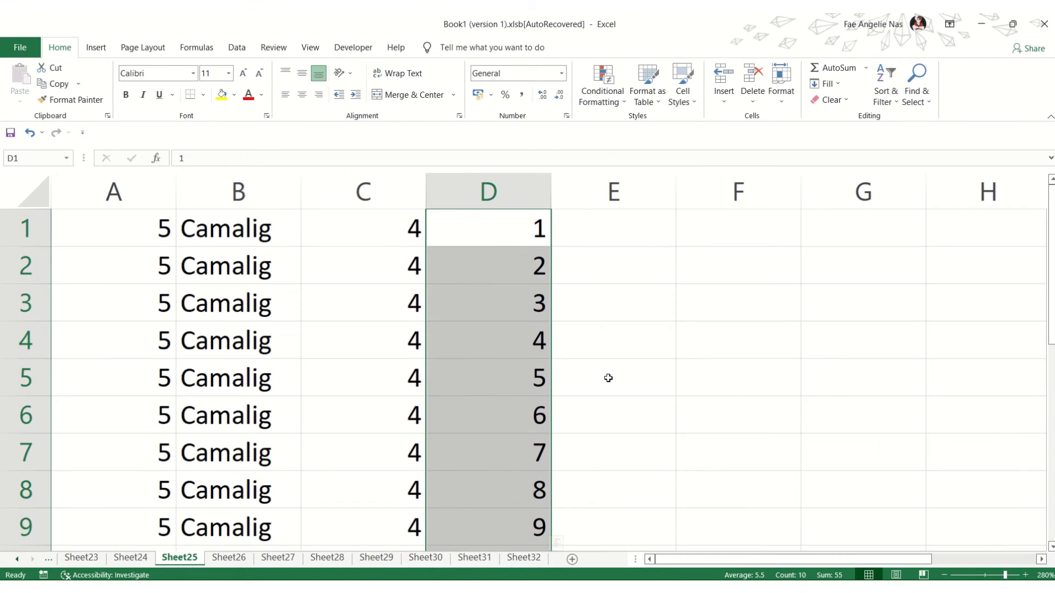
pyautogui.scroll(-1, 511, 388)
pyautogui.scroll(-1, 509, 394)
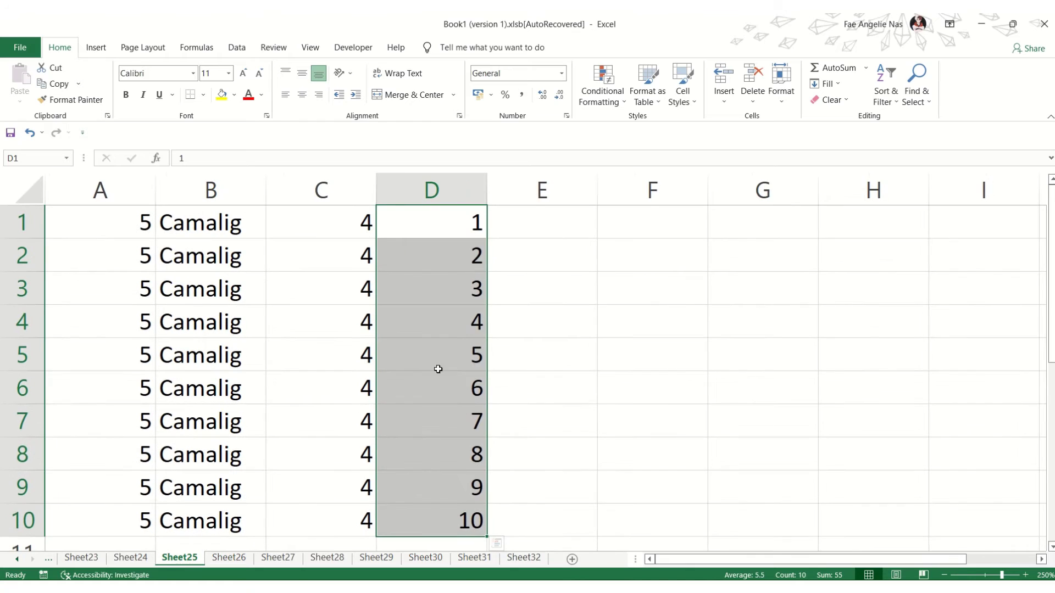
pyautogui.click(439, 223)
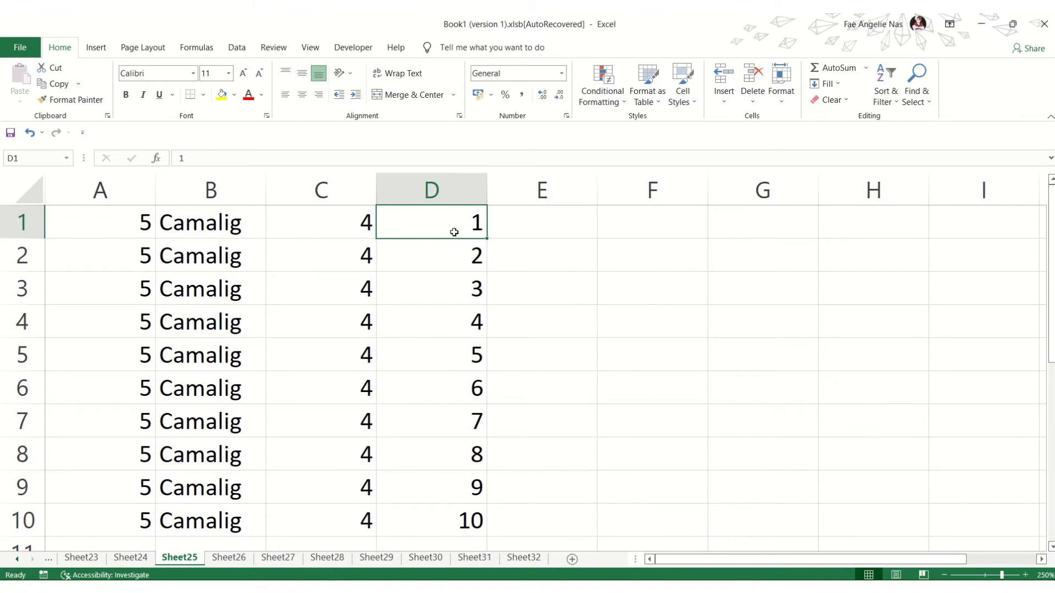
pyautogui.click(476, 520)
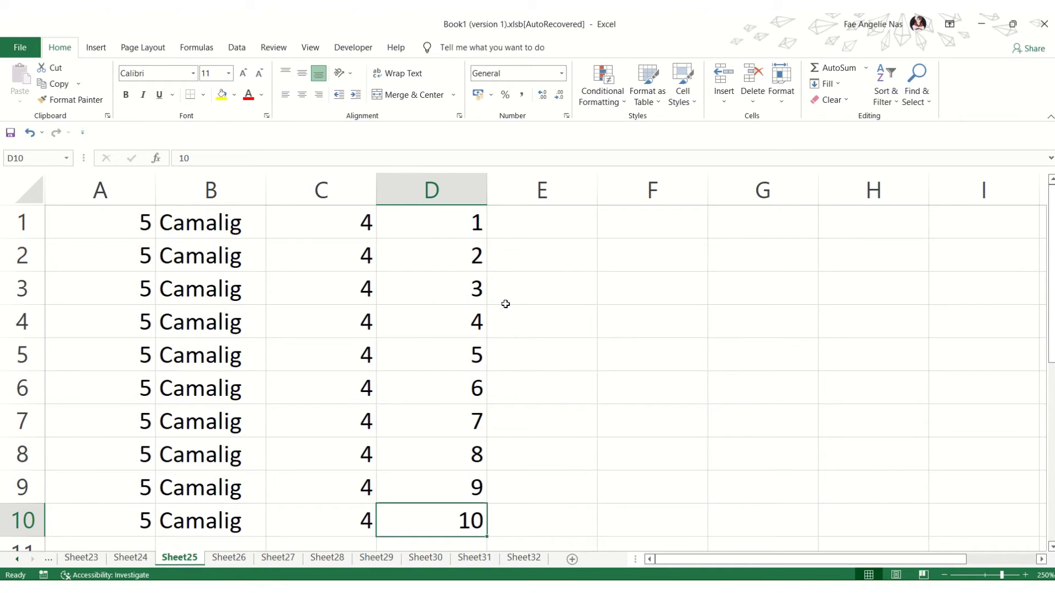
pyautogui.click(440, 223)
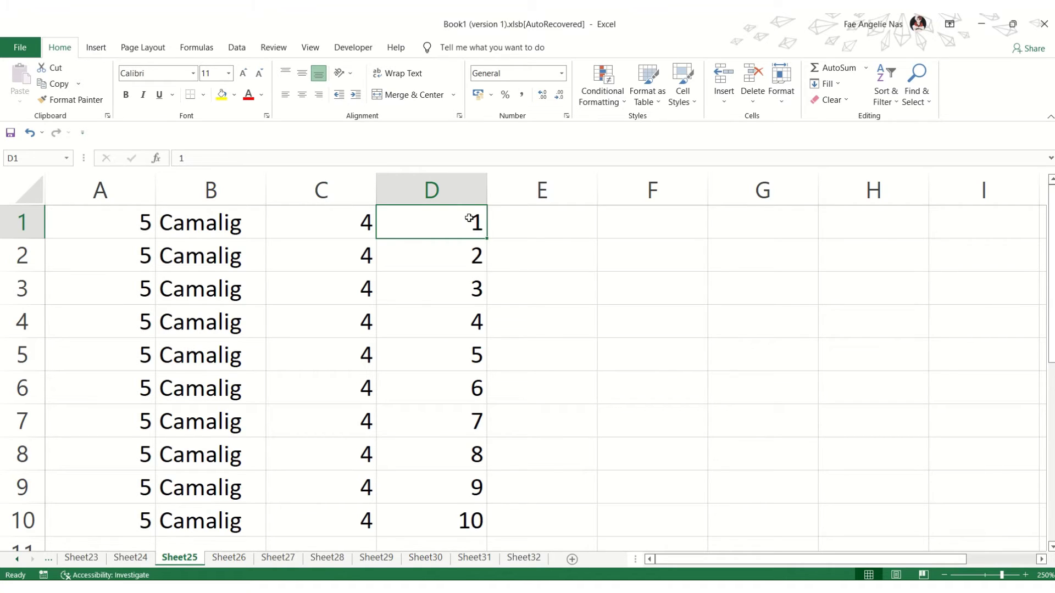
pyautogui.moveTo(469, 219); pyautogui.dragTo(462, 521)
pyautogui.scroll(-4, 442, 432)
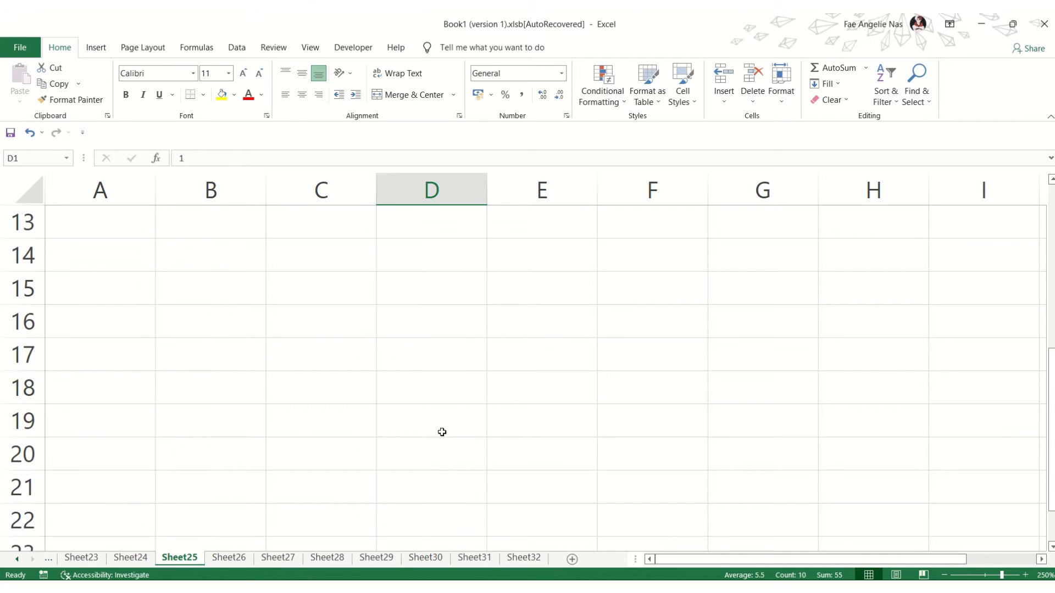
pyautogui.scroll(4, 441, 433)
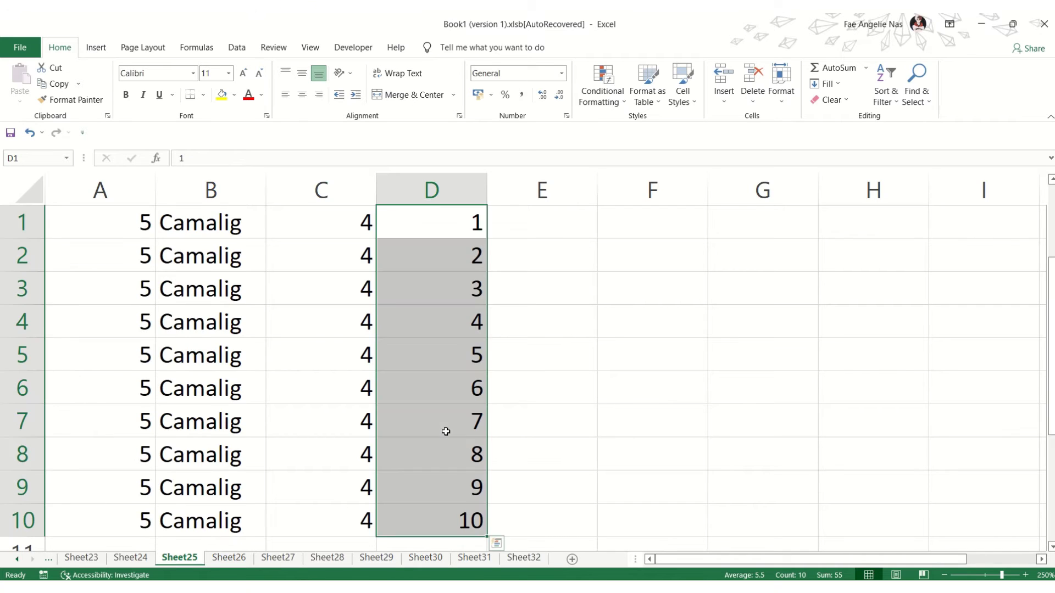
pyautogui.click(435, 218)
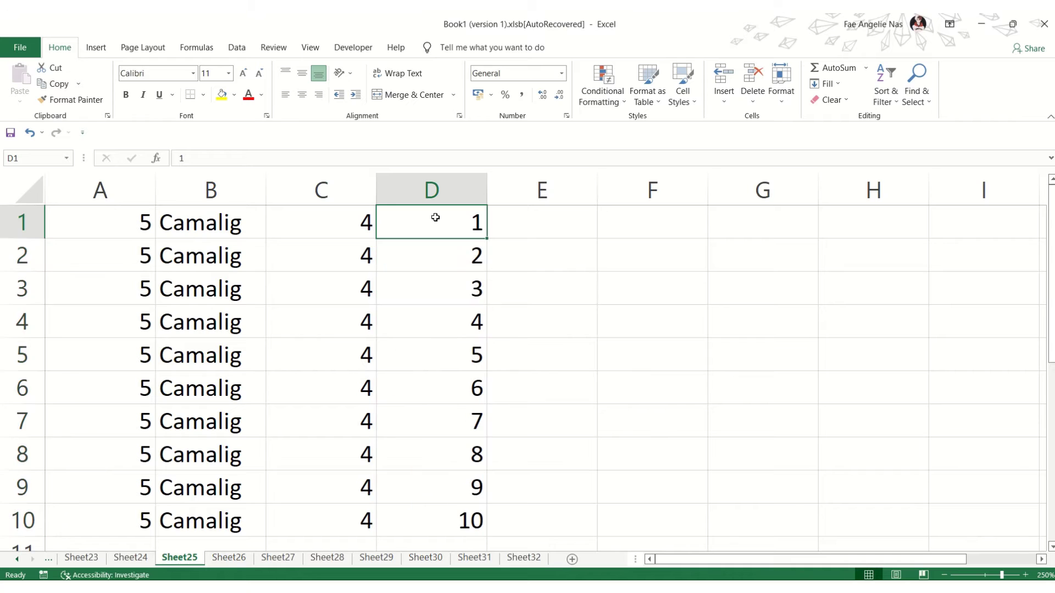
pyautogui.moveTo(435, 217); pyautogui.dragTo(437, 513)
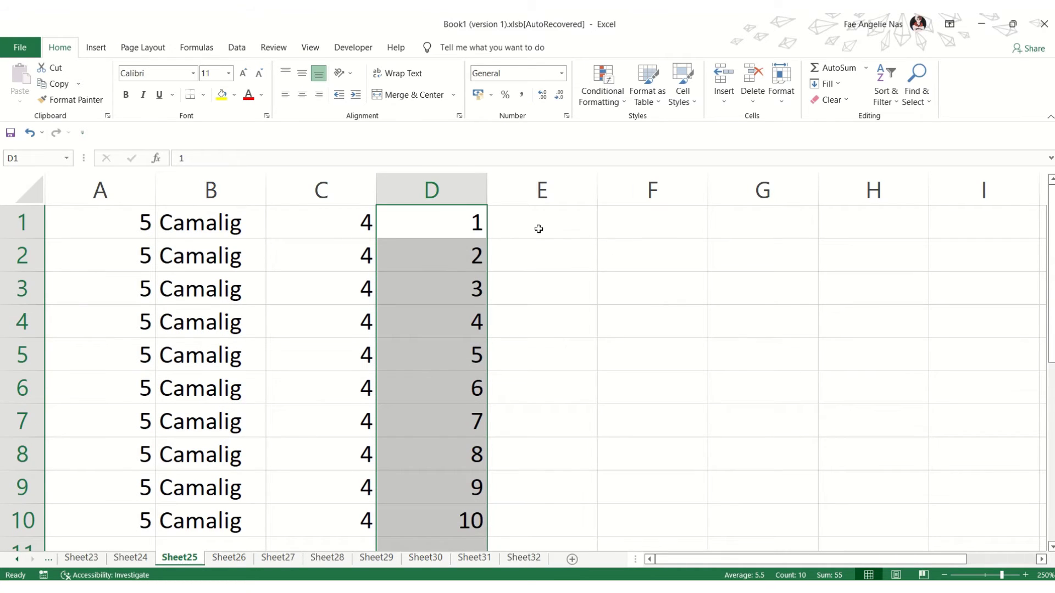
# Step: Enter 1 in cell E1 and fill down column E with a linear series in columns, using the Fill Series command with a step value of 1
pyautogui.click(538, 229)
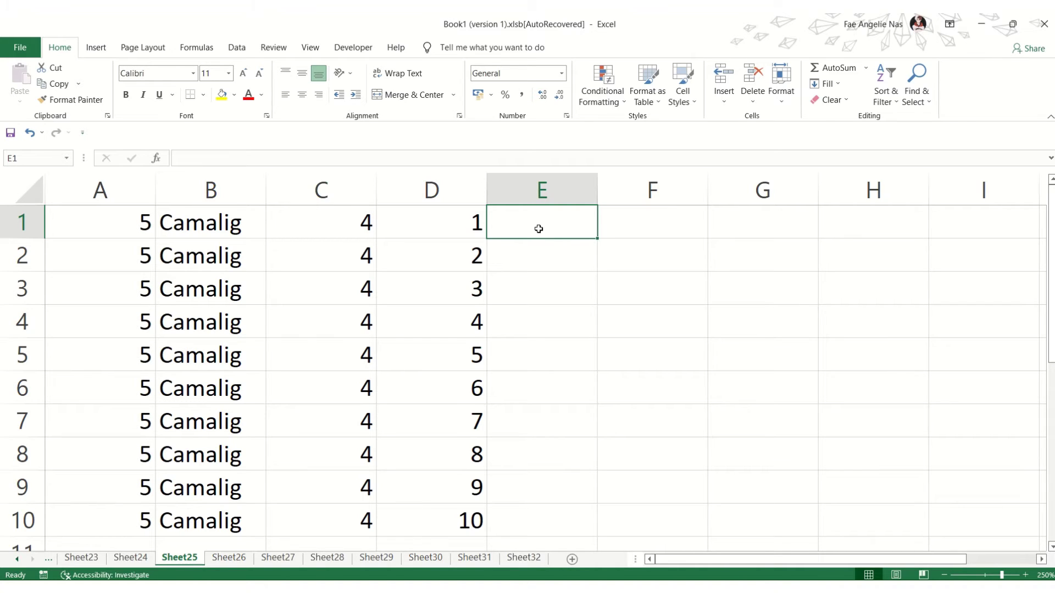
pyautogui.write('1')
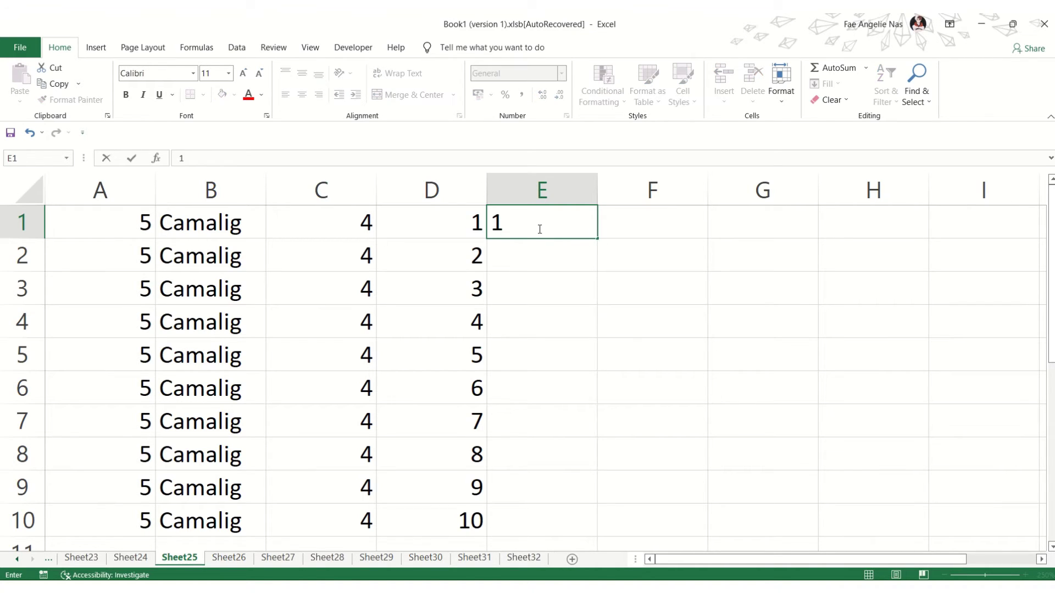
pyautogui.press('Return')
pyautogui.click(530, 225)
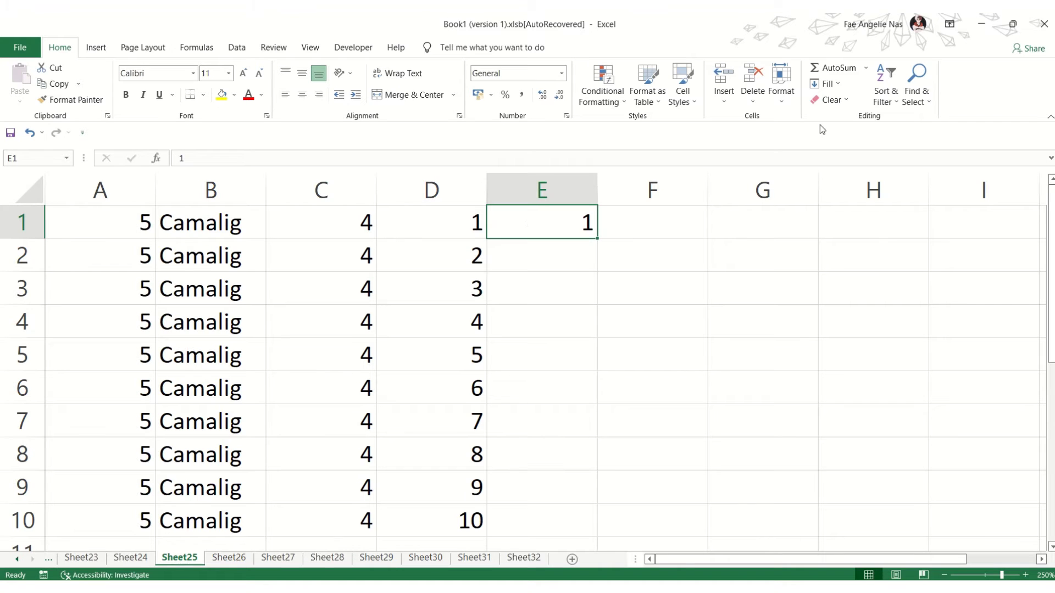
pyautogui.click(839, 83)
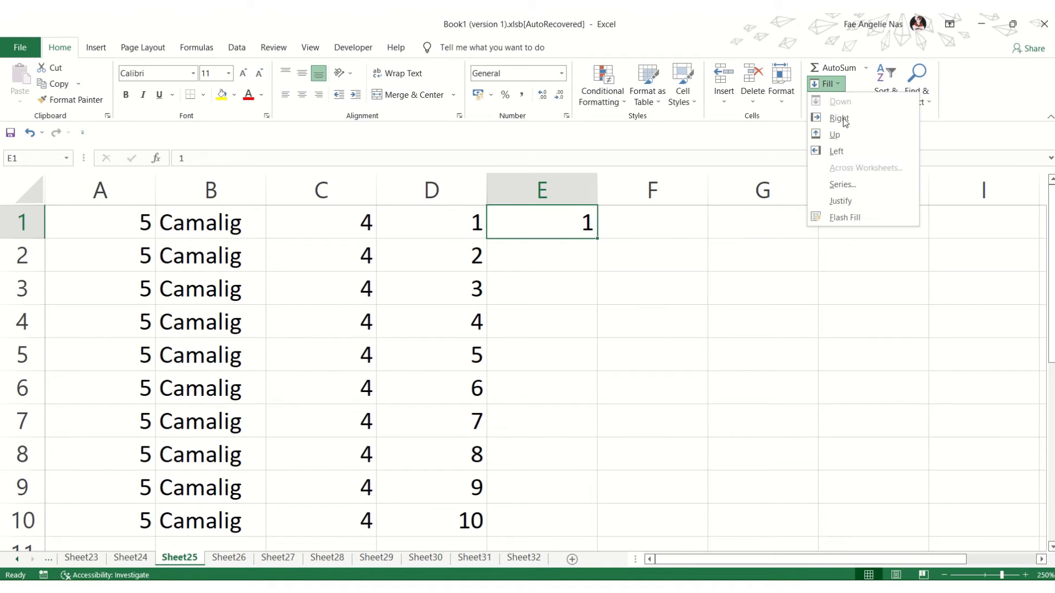
pyautogui.click(870, 185)
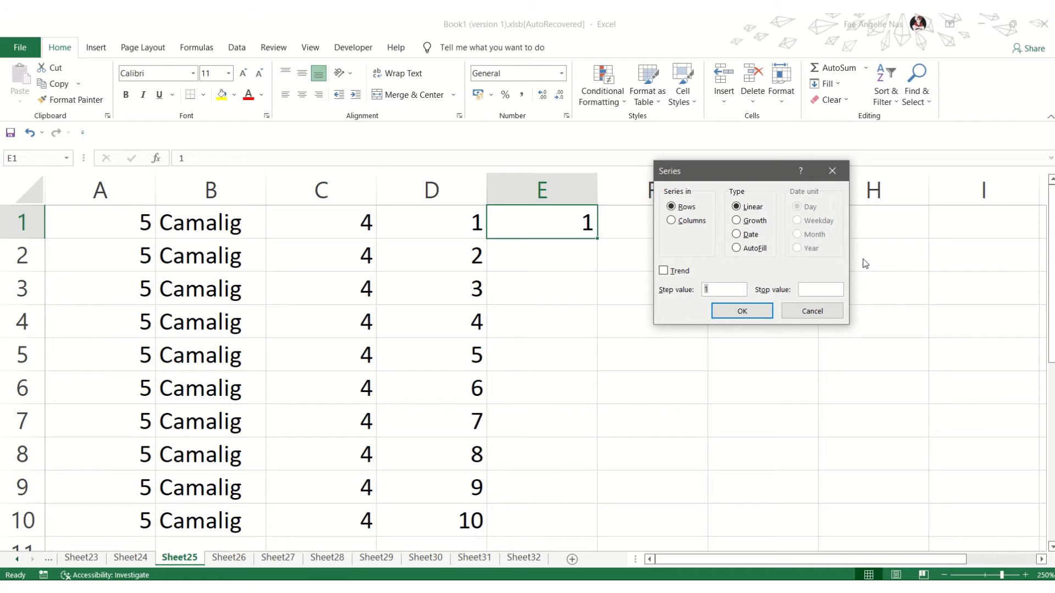
pyautogui.click(683, 225)
pyautogui.click(736, 290)
pyautogui.click(742, 311)
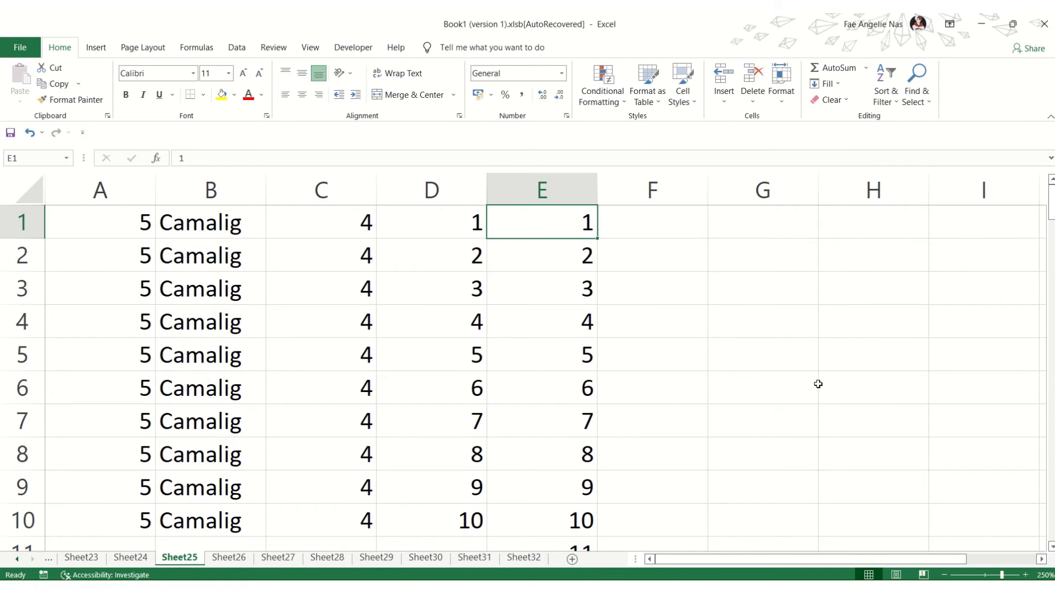
# Step: Examine how far the filled number series extends down column E
pyautogui.scroll(-7, 536, 434)
pyautogui.scroll(-19, 538, 439)
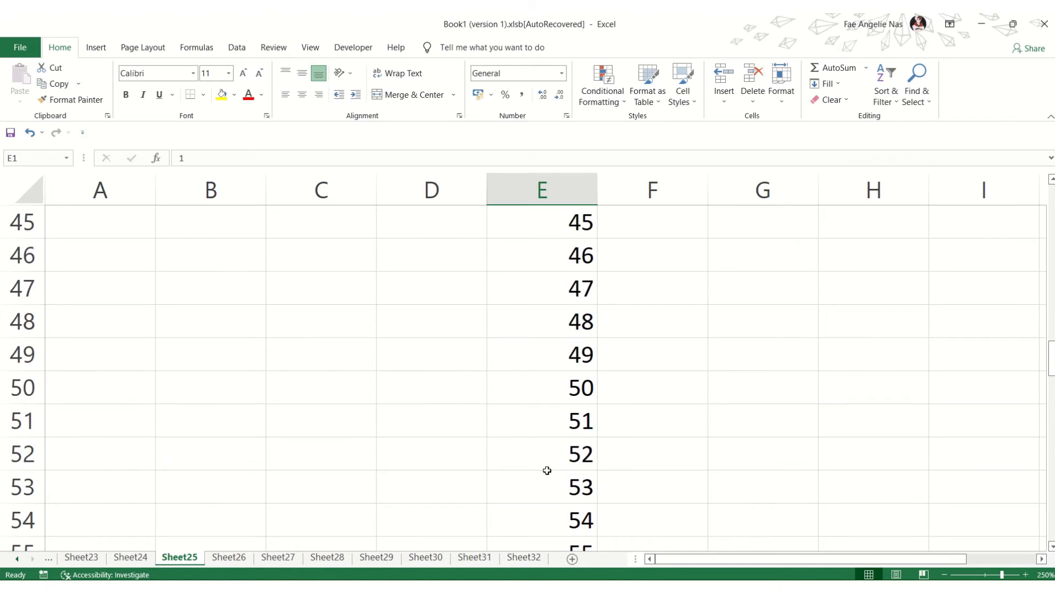
pyautogui.scroll(-12, 556, 497)
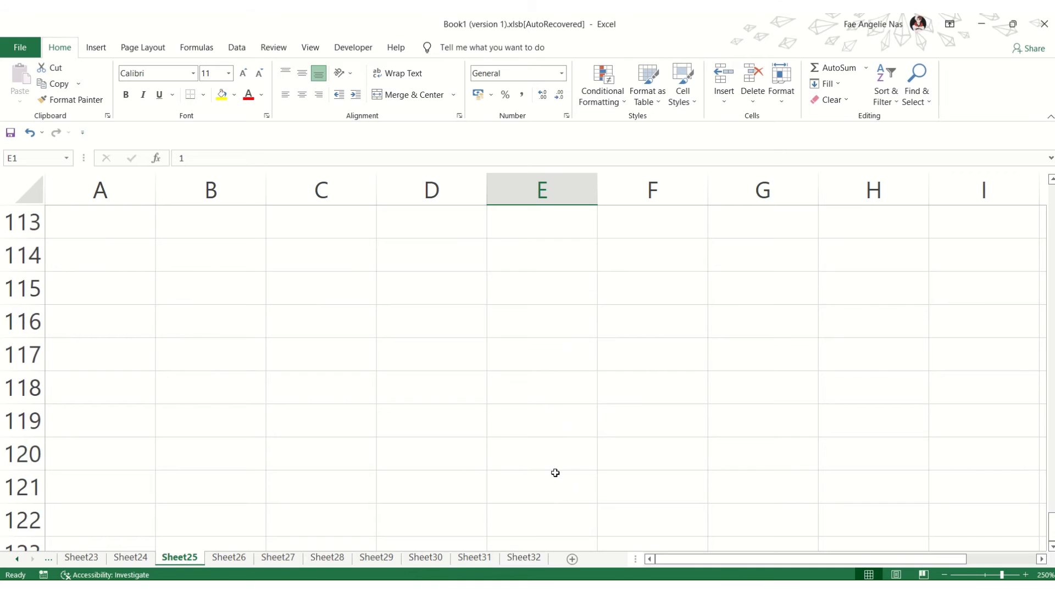
pyautogui.scroll(7, 556, 476)
pyautogui.scroll(20, 572, 451)
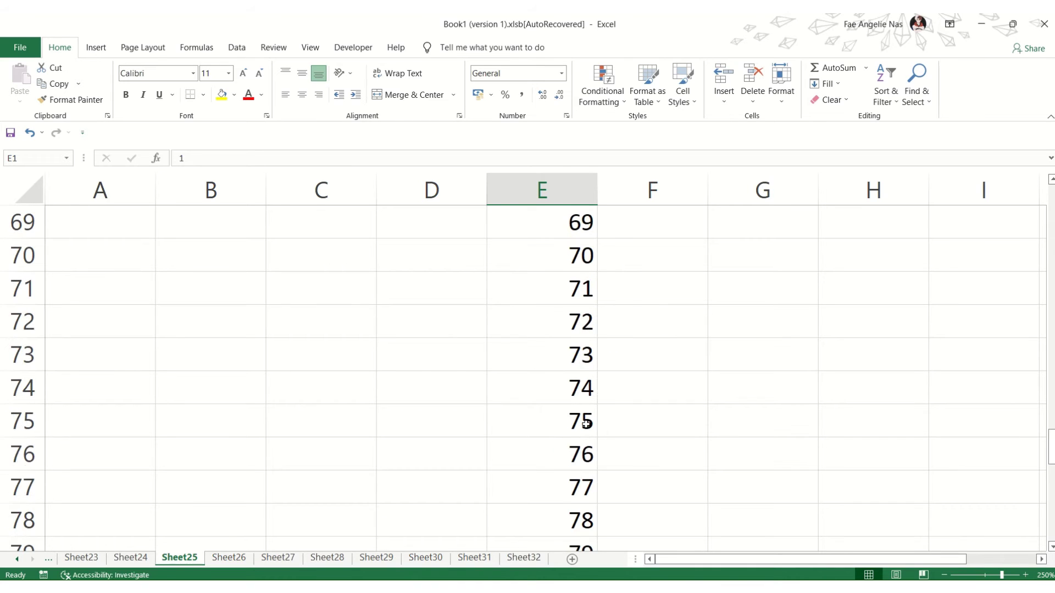
# Step: Enter 2 in cell F1 and 4 in cell F2 as the starting numbers of a pattern
pyautogui.click(671, 237)
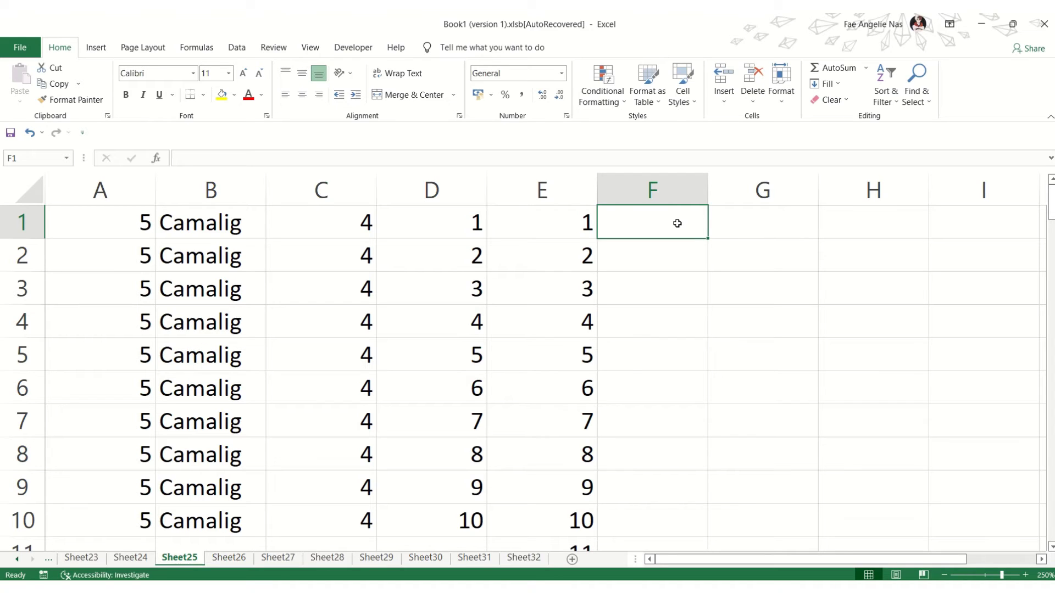
pyautogui.write('2')
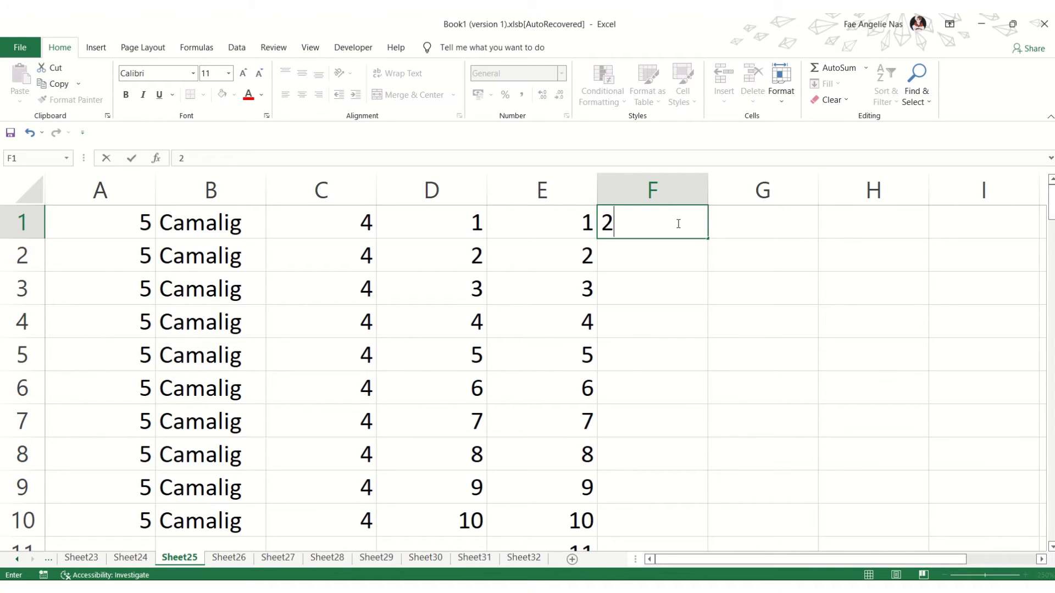
pyautogui.press('Return')
pyautogui.write('4')
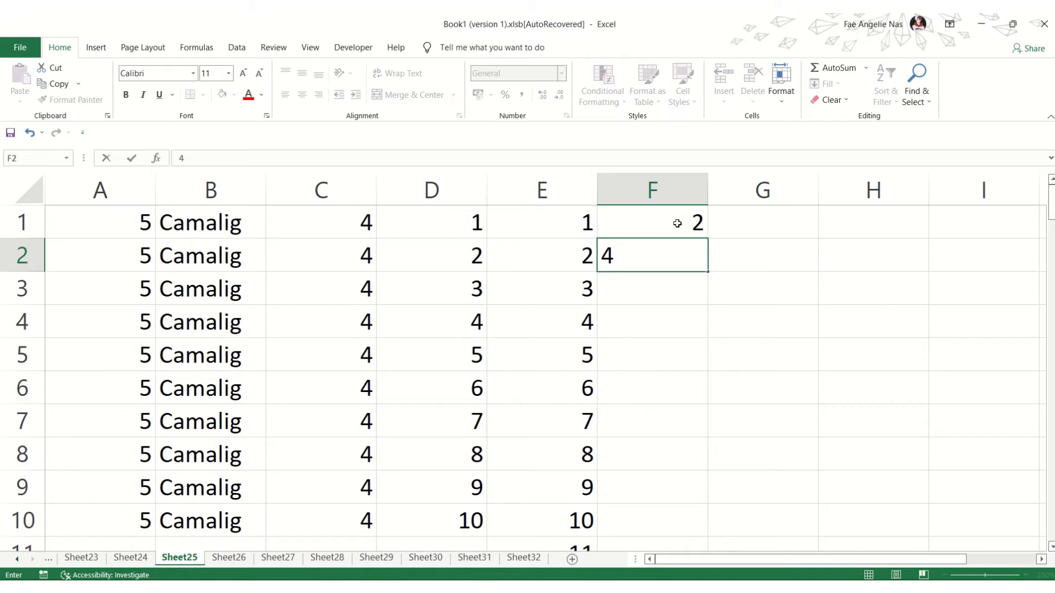
pyautogui.click(669, 314)
# Step: Extend the pattern in F1 and F2 down to cell F10 with the fill handle
pyautogui.click(680, 220)
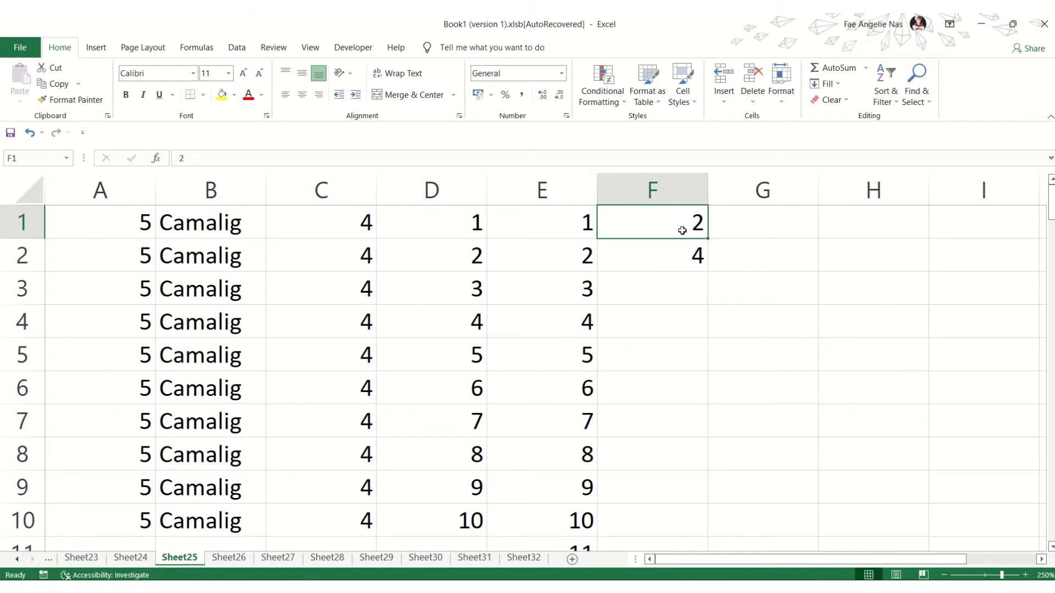
pyautogui.moveTo(682, 231); pyautogui.dragTo(683, 250)
pyautogui.click(667, 295)
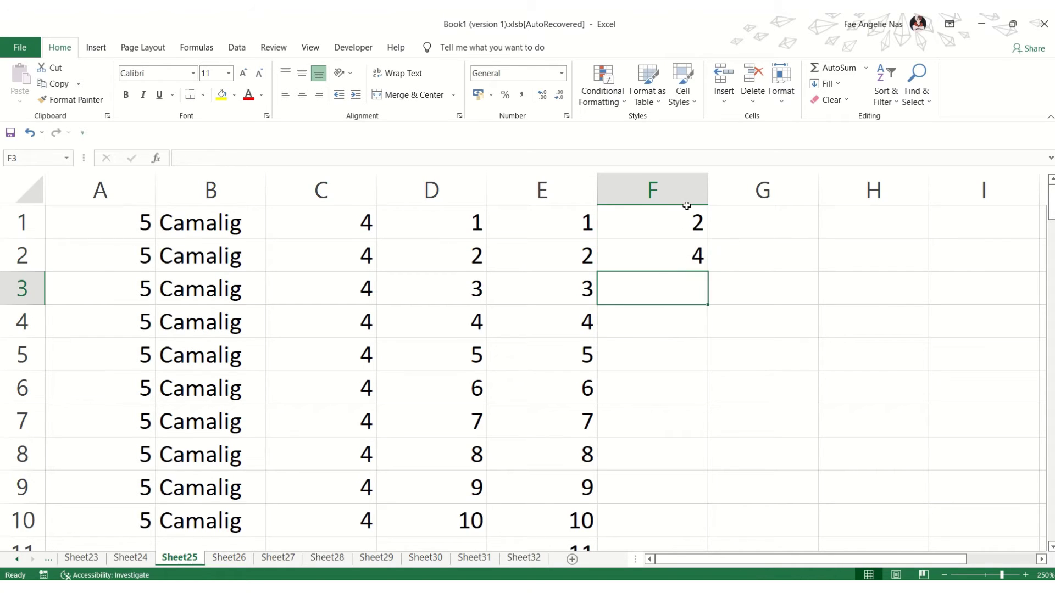
pyautogui.click(680, 221)
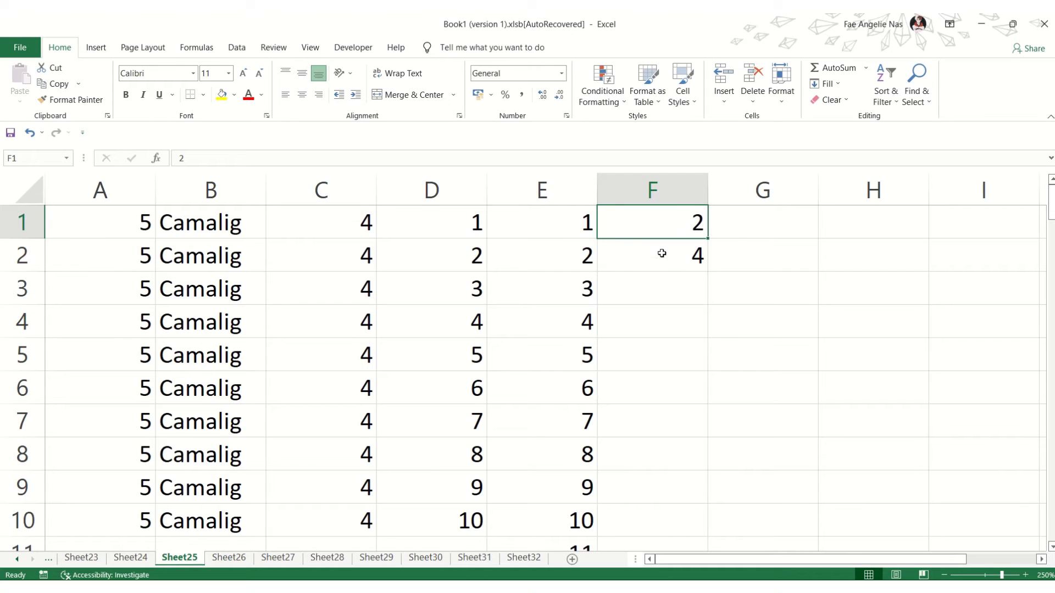
pyautogui.moveTo(669, 220); pyautogui.dragTo(671, 257)
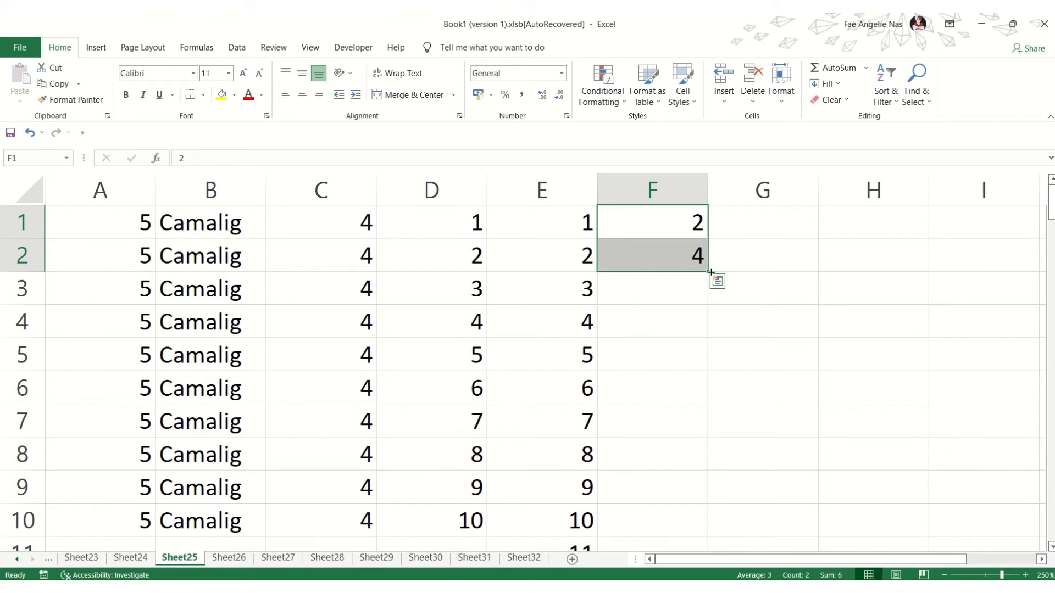
pyautogui.moveTo(708, 271); pyautogui.dragTo(720, 531)
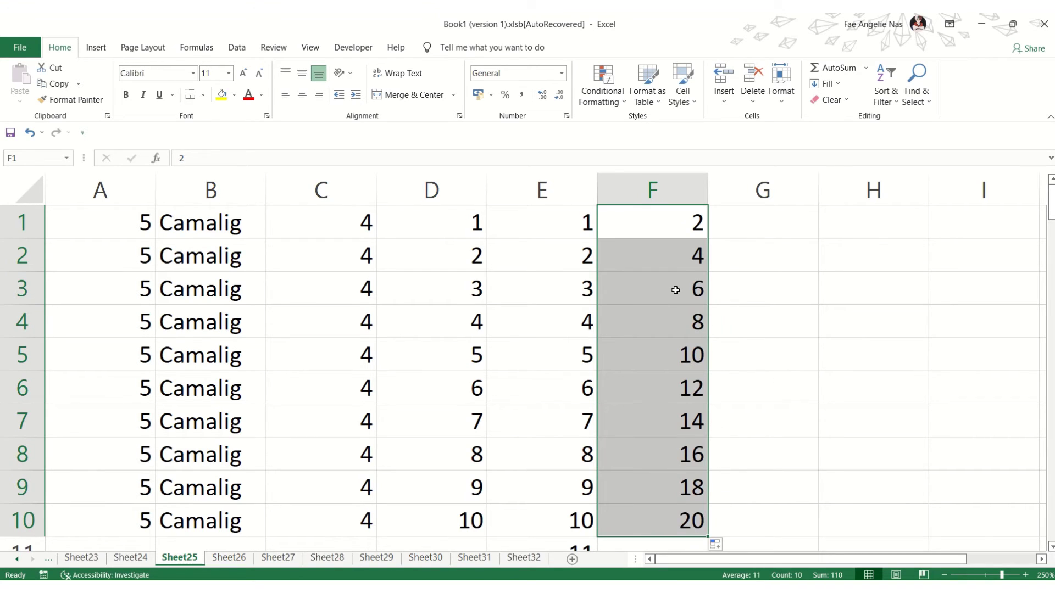
# Step: Examine the filled values in column F against the two starting numbers in F1 and F2
pyautogui.click(676, 291)
pyautogui.click(678, 316)
pyautogui.click(673, 343)
pyautogui.click(681, 384)
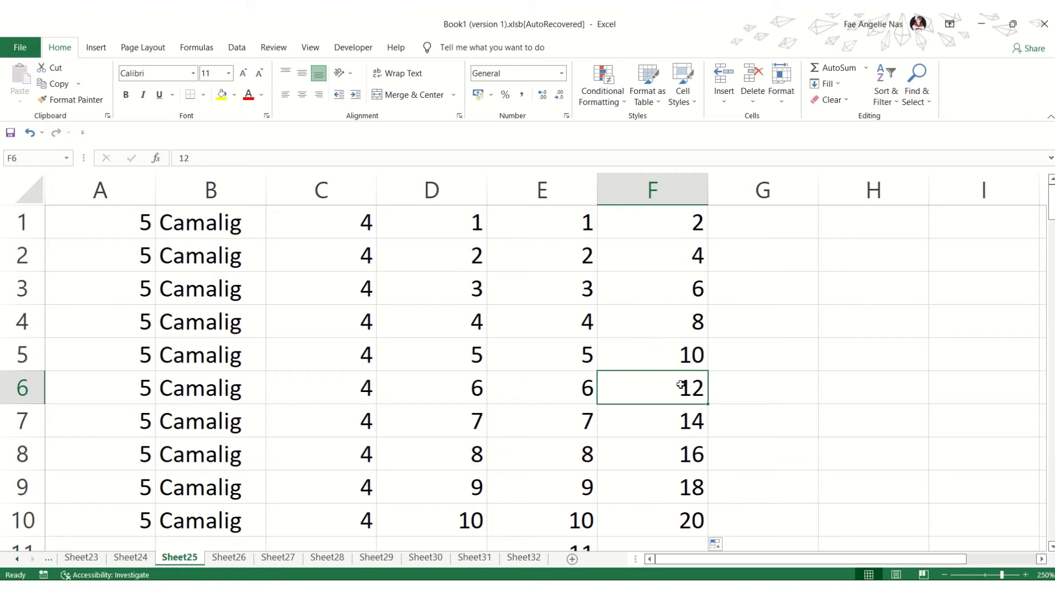
pyautogui.click(675, 246)
pyautogui.click(676, 218)
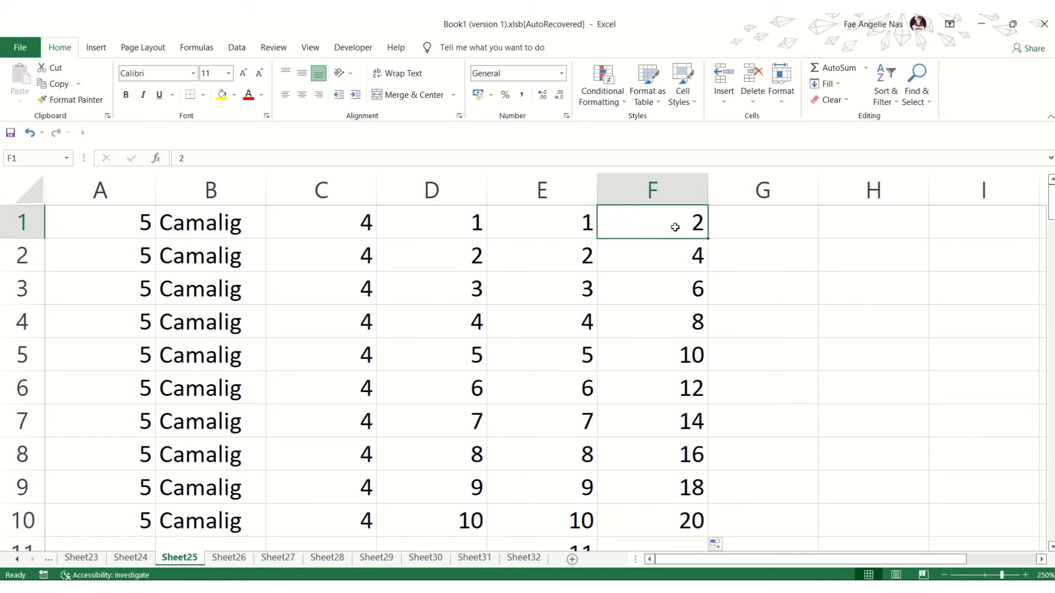
pyautogui.click(669, 252)
pyautogui.click(664, 229)
pyautogui.click(665, 255)
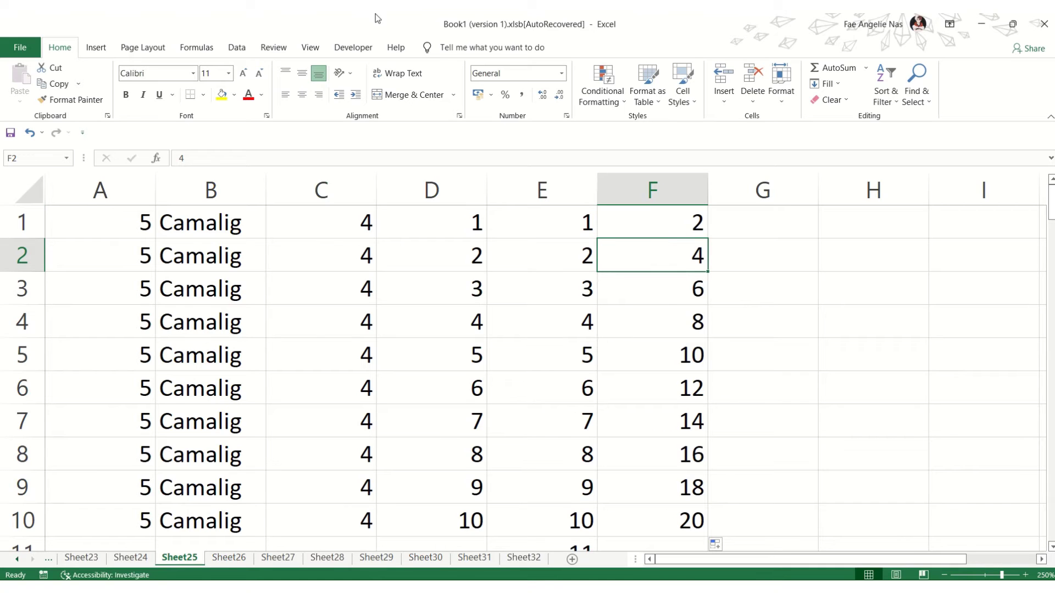
# Step: Enter Respondent 1 in G1 and Respondent 2 in G2, and extend the numbered labels down to G10 with the fill handle
pyautogui.moveTo(377, 17)
pyautogui.click(440, 38)
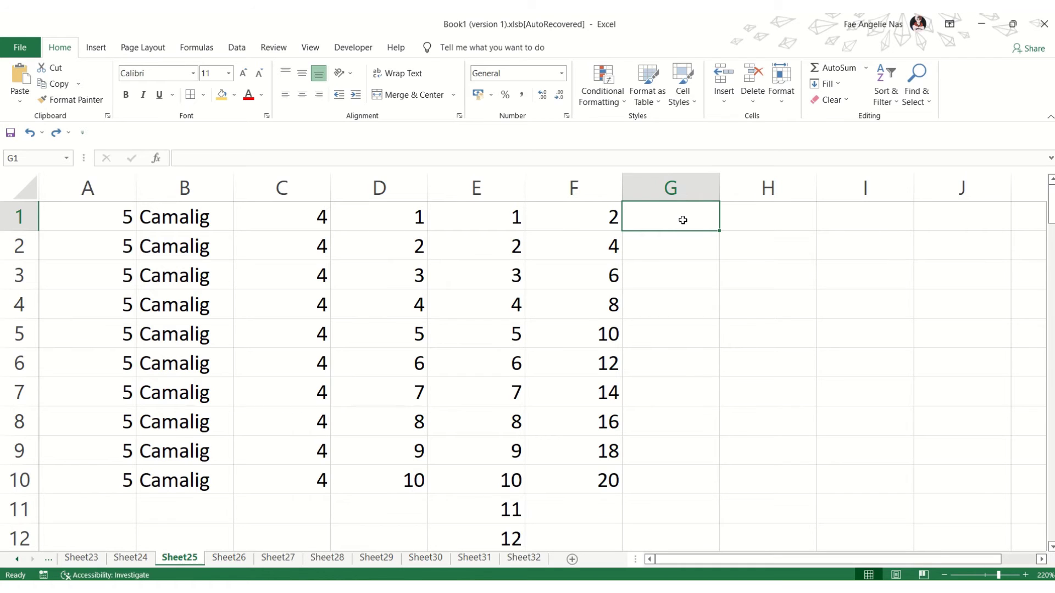
pyautogui.write('R')
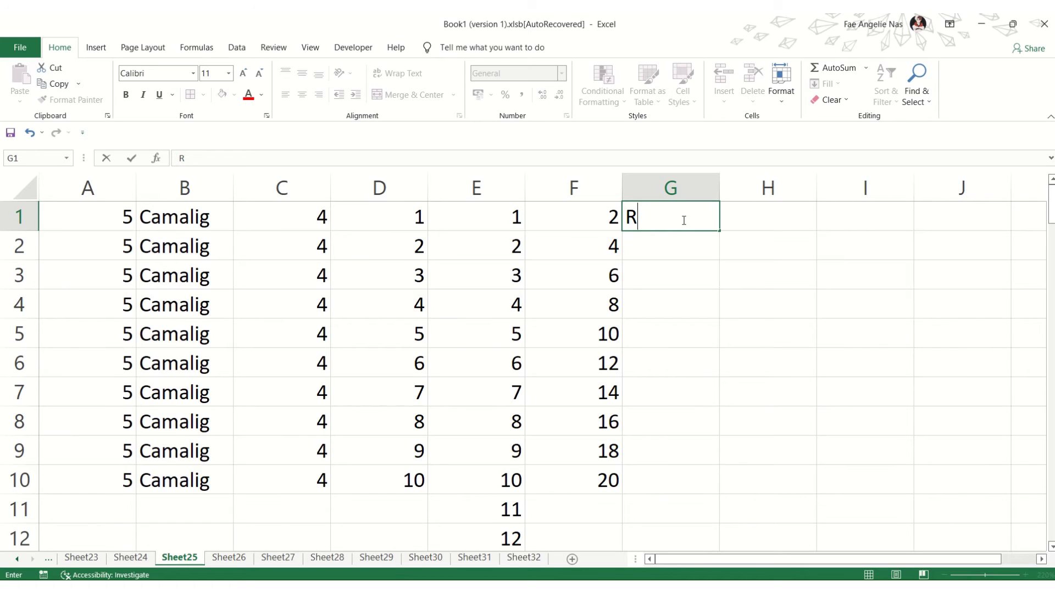
pyautogui.write('espondent 1')
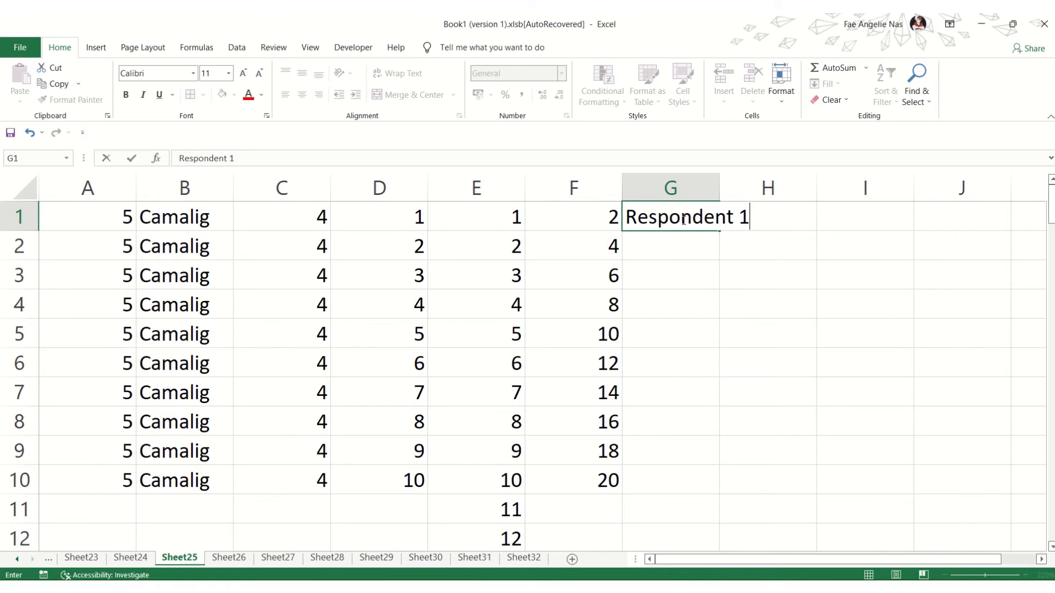
pyautogui.press('Return')
pyautogui.write('Respon')
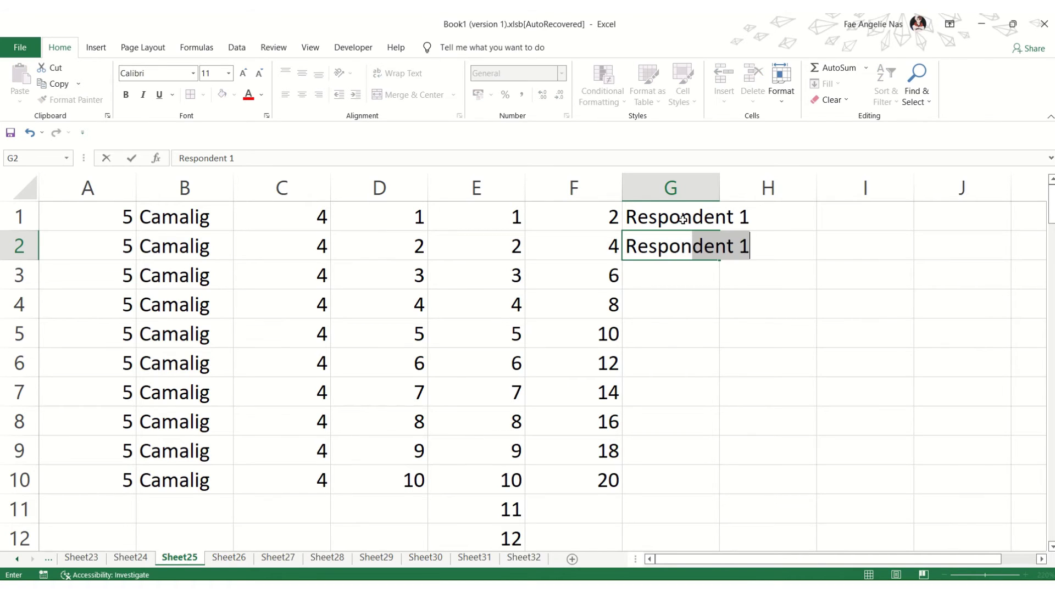
pyautogui.write('dent 2')
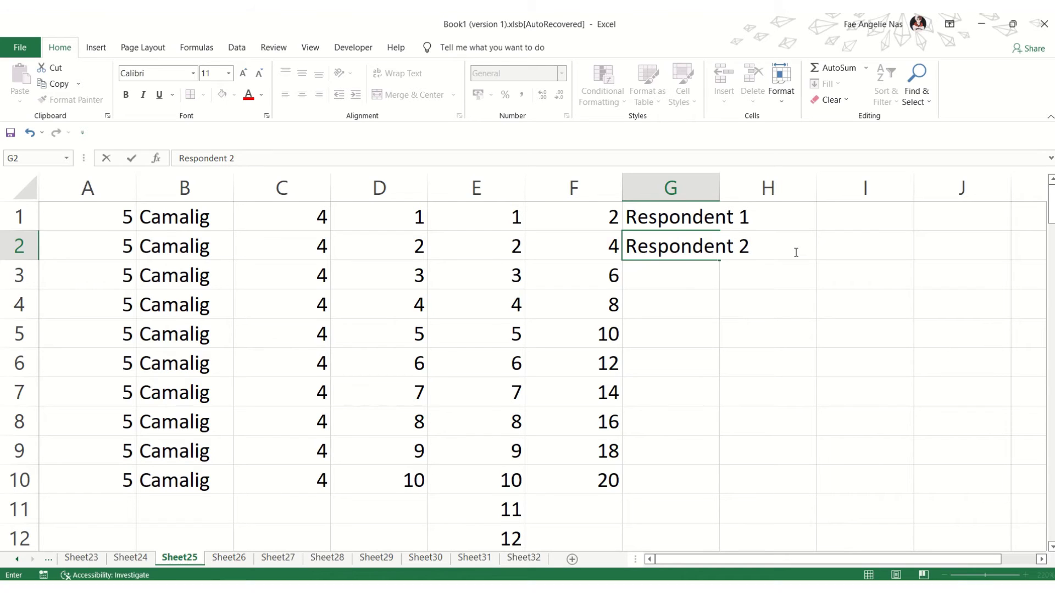
pyautogui.click(696, 281)
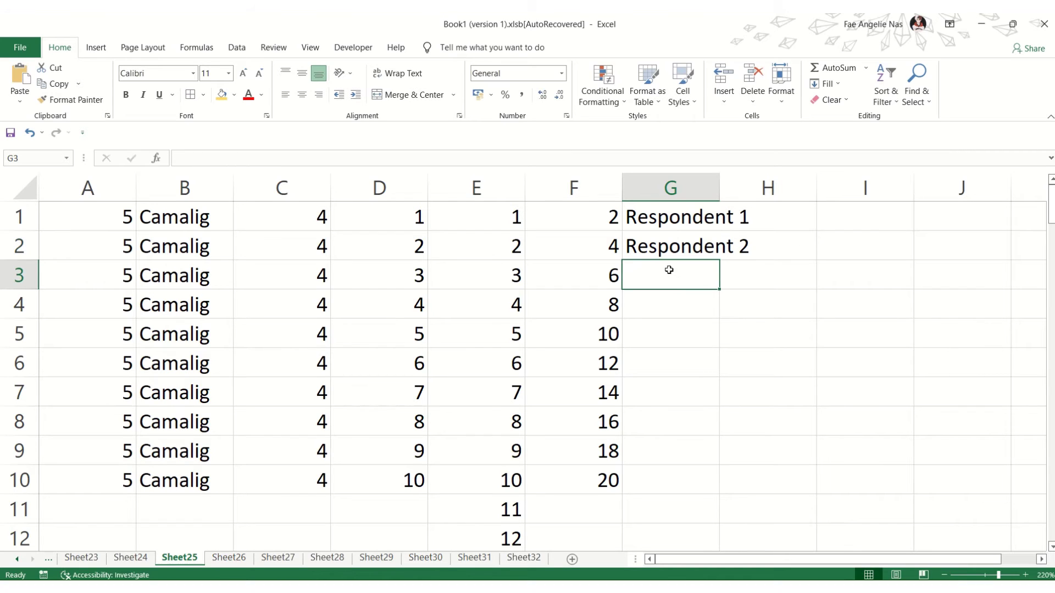
pyautogui.moveTo(672, 215); pyautogui.dragTo(676, 248)
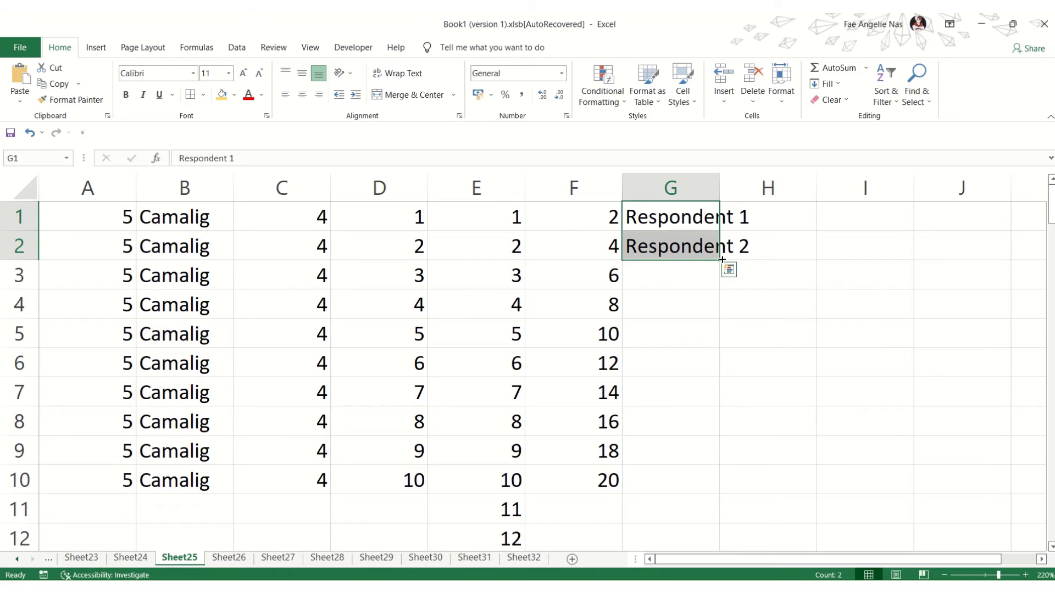
pyautogui.moveTo(722, 259); pyautogui.dragTo(703, 494)
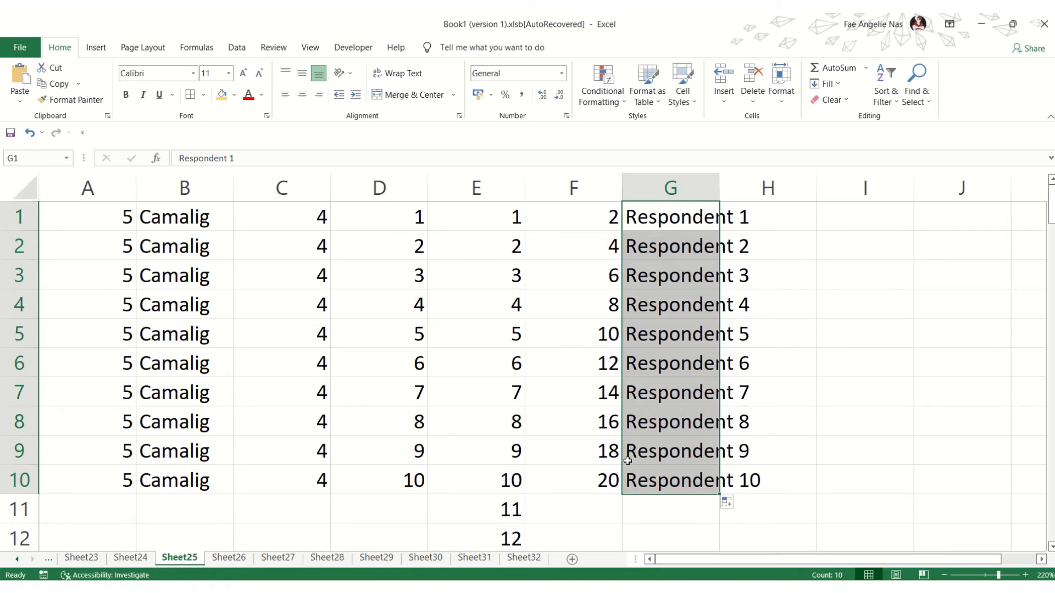
# Step: Consult the Editing Fill slide in the presentation and open Sheet26 of the Excel workbook
pyautogui.hotkey('alt', 'Tab')
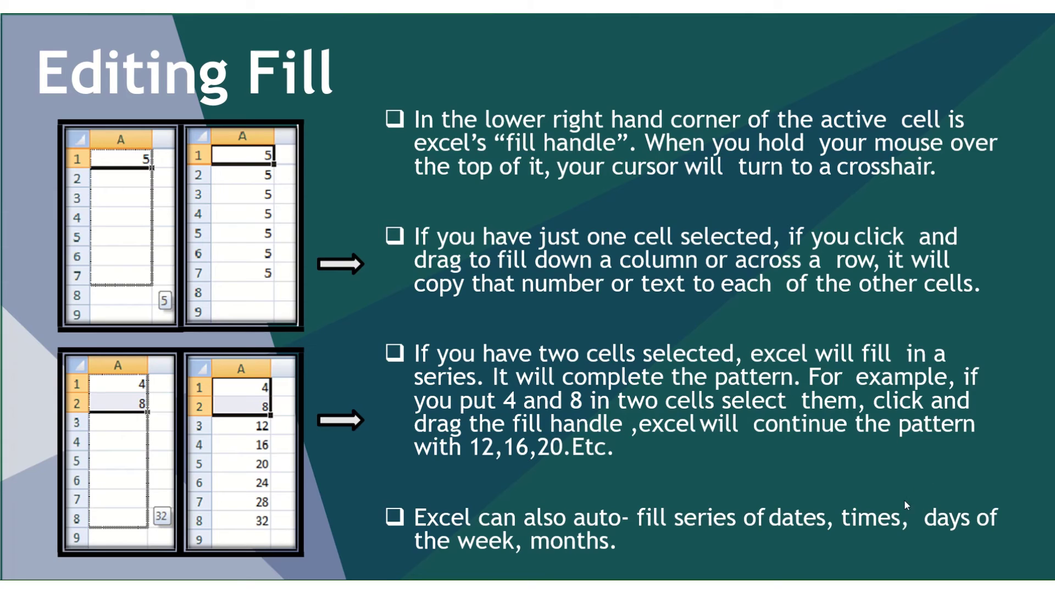
pyautogui.hotkey('alt', 'Tab')
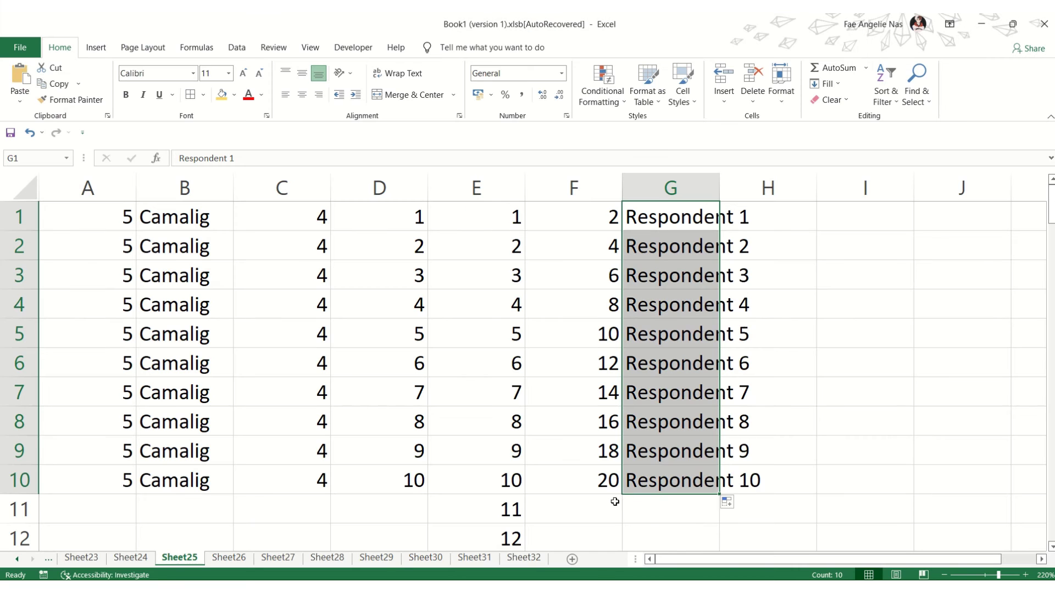
pyautogui.click(236, 564)
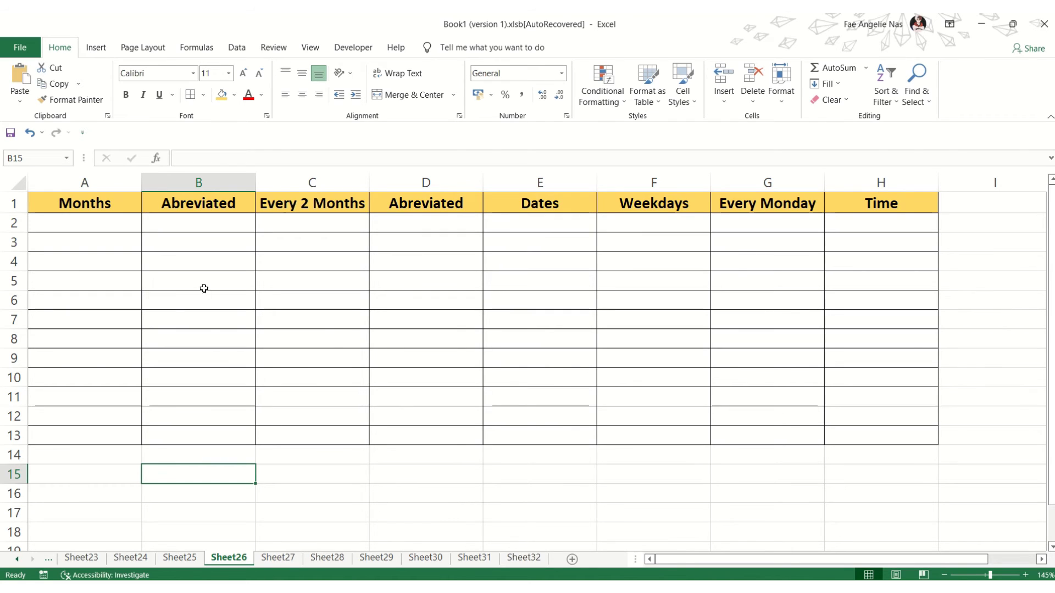
# Step: Enter January in cell A2 under Months and extend the month series down to A13 with the fill handle
pyautogui.click(83, 222)
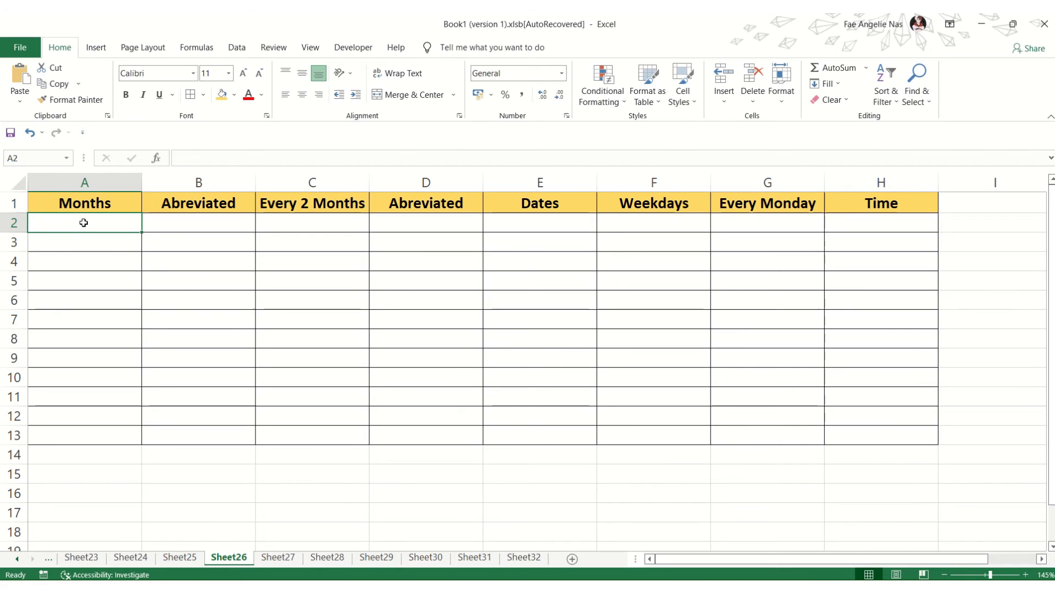
pyautogui.write('Janu')
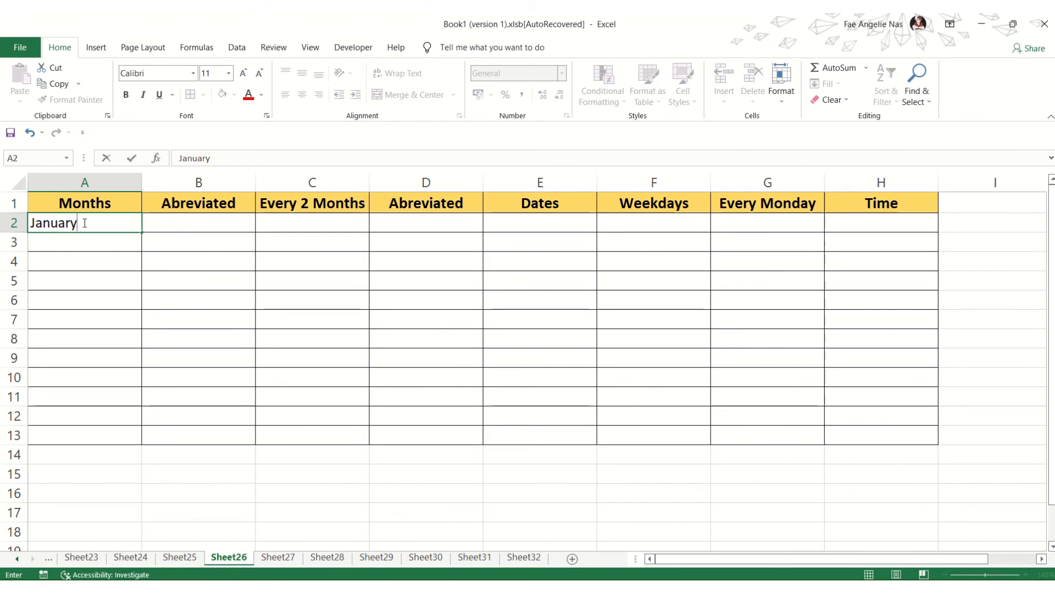
pyautogui.write('ary')
pyautogui.press('Return')
pyautogui.click(89, 226)
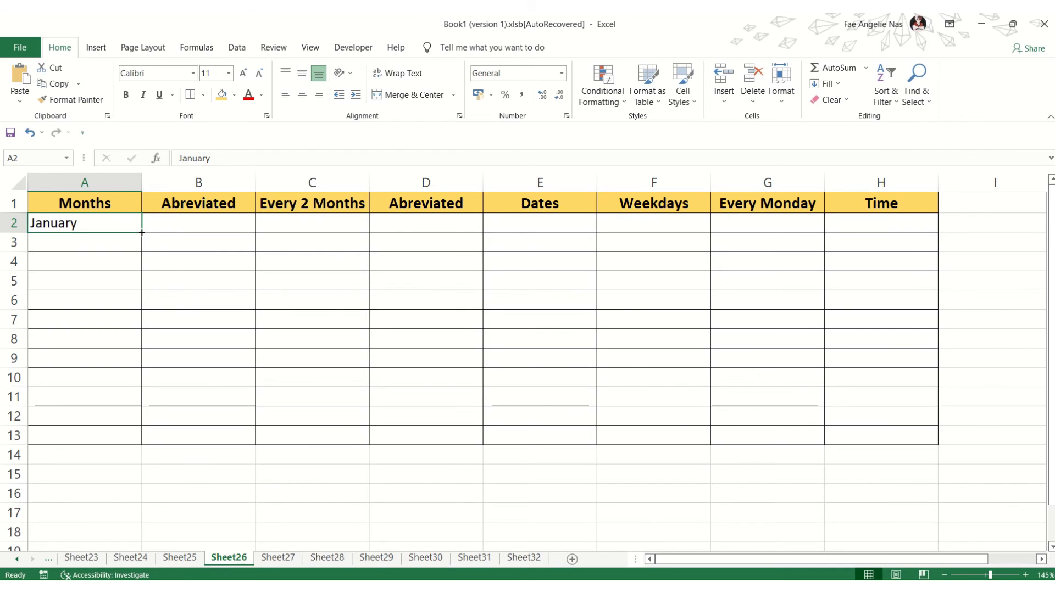
pyautogui.moveTo(142, 233); pyautogui.dragTo(119, 439)
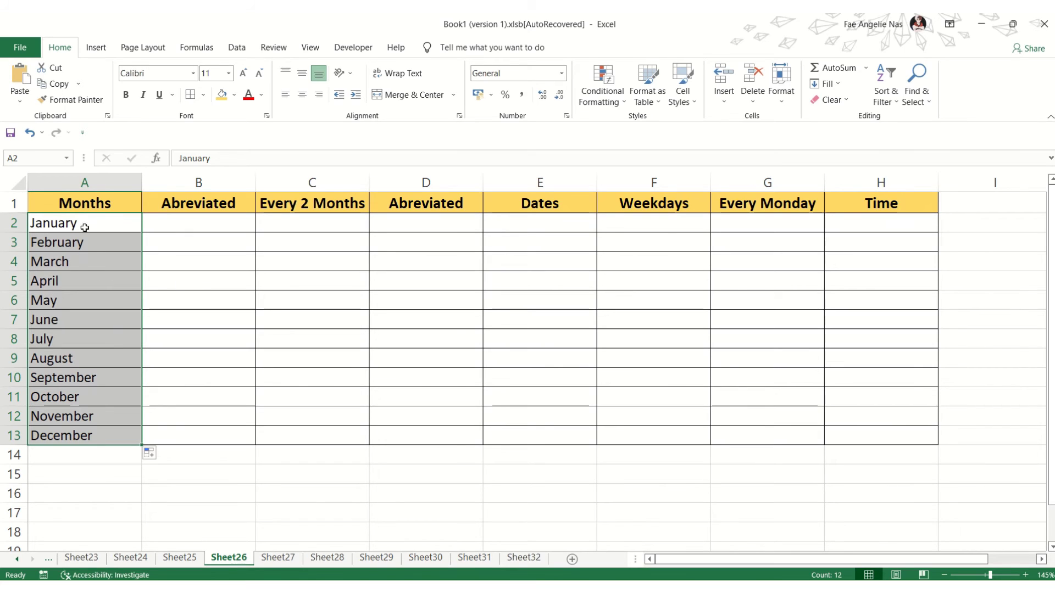
# Step: Try extending January from A2 across row 2 to H2 with the fill handle, and undo that fill
pyautogui.click(102, 223)
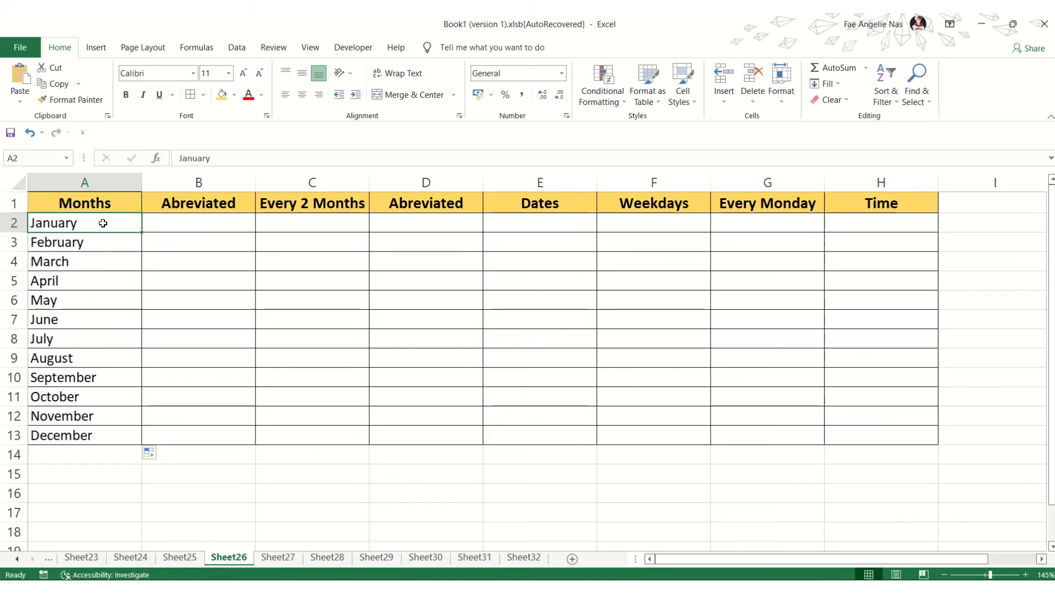
pyautogui.moveTo(141, 233); pyautogui.dragTo(900, 225)
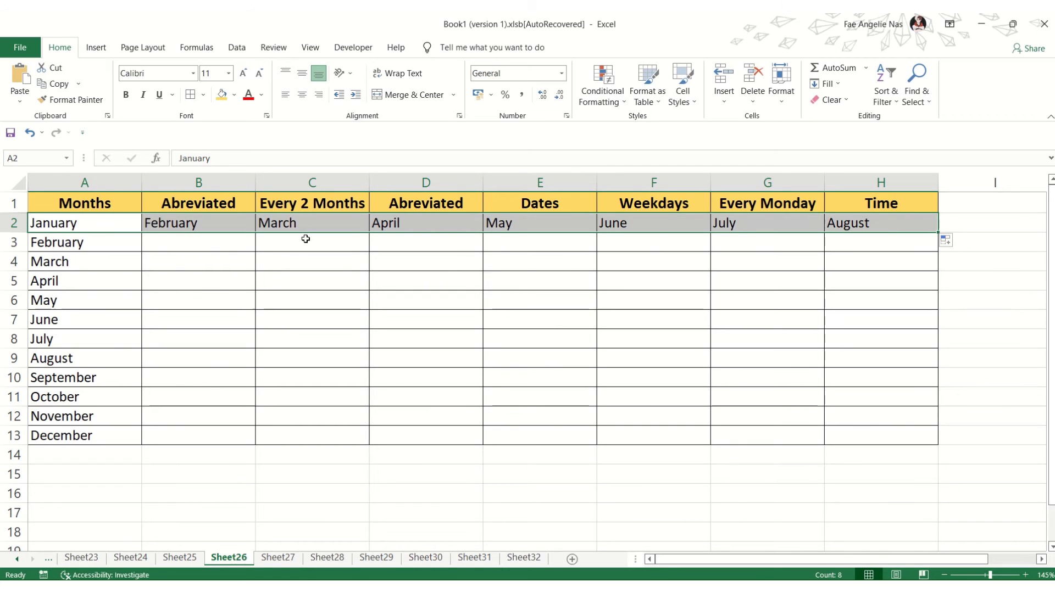
pyautogui.hotkey('ctrl', 'z')
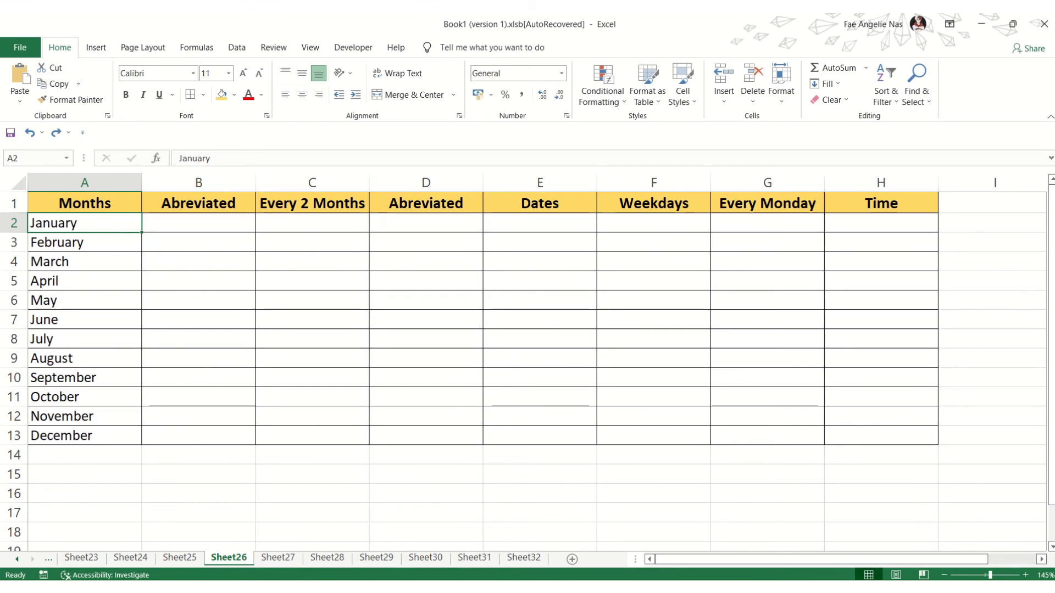
pyautogui.click(61, 264)
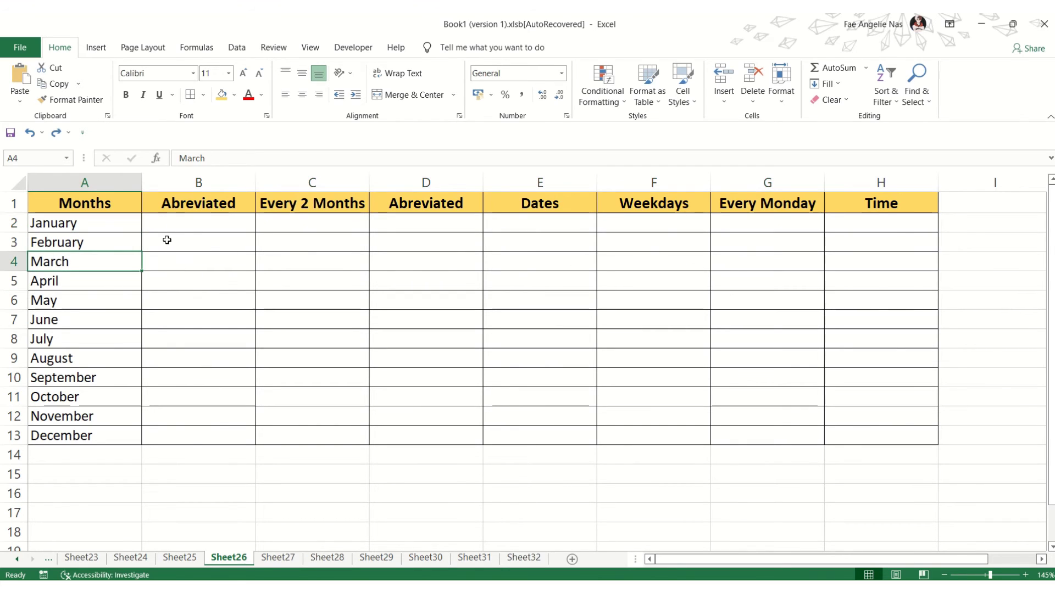
# Step: Enter Jan in B2 under Abreviated and extend the abbreviated month series down to B13 with the fill handle
pyautogui.click(207, 222)
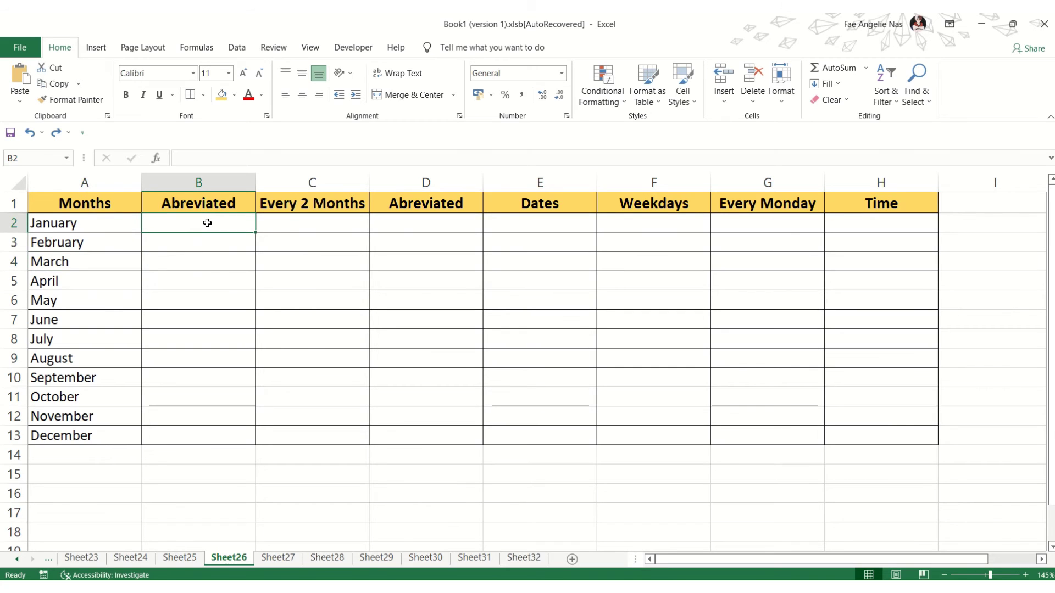
pyautogui.click(123, 239)
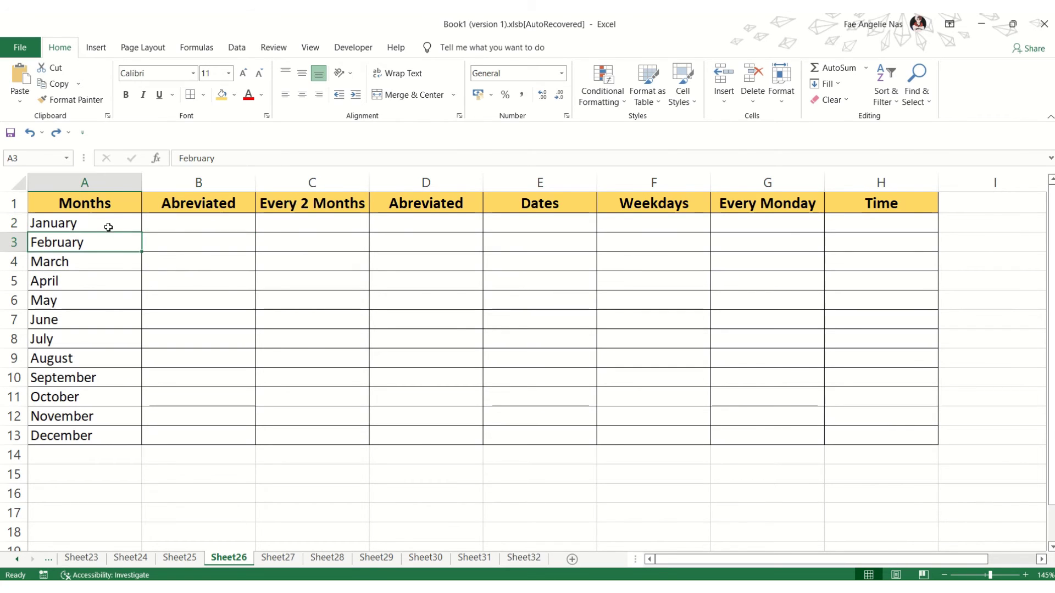
pyautogui.click(108, 226)
pyautogui.click(192, 220)
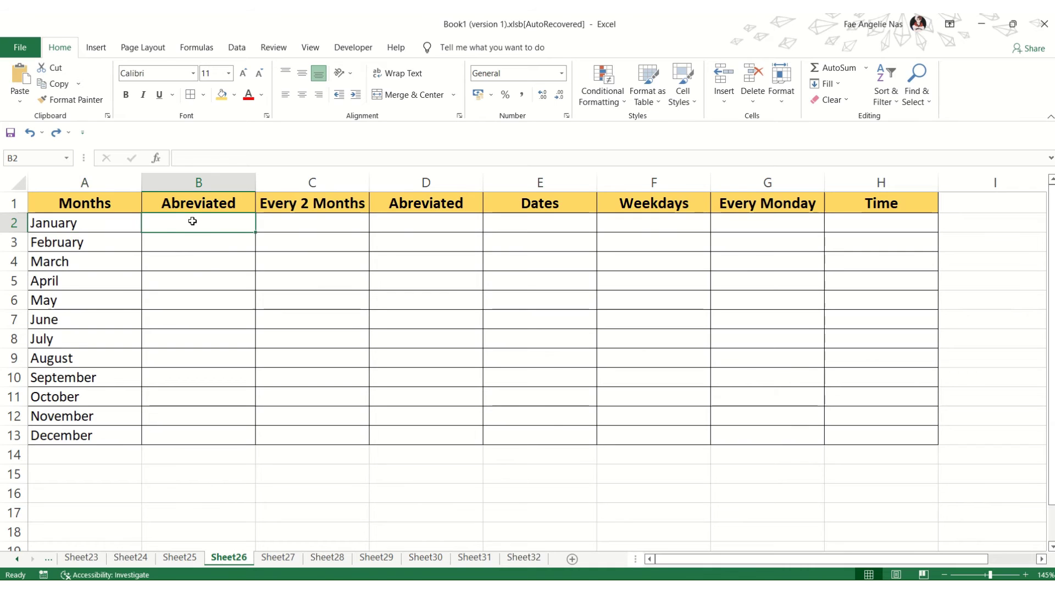
pyautogui.write('Jan')
pyautogui.click(221, 263)
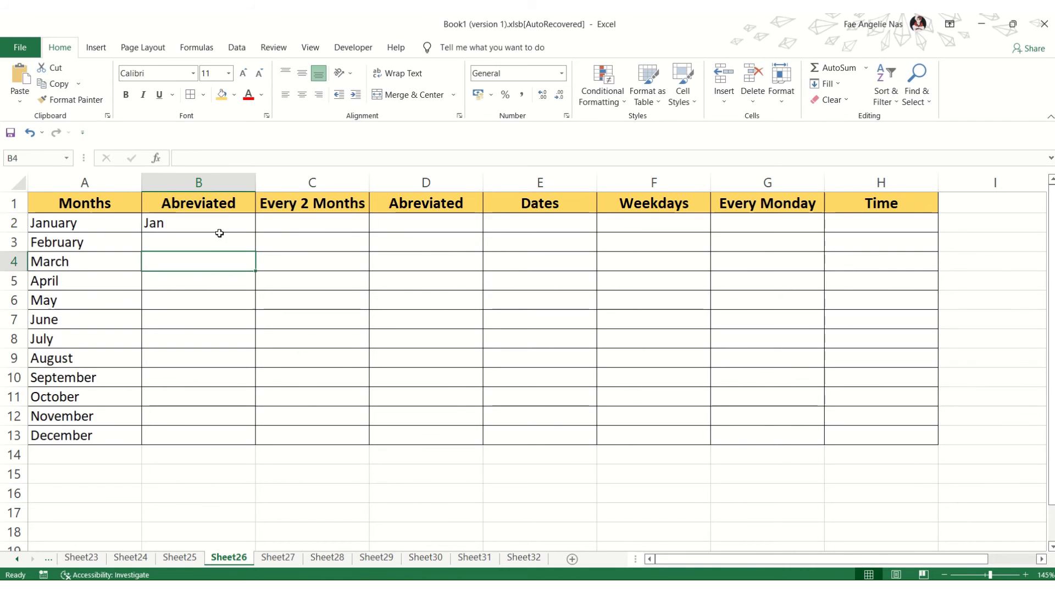
pyautogui.click(220, 218)
pyautogui.moveTo(256, 232); pyautogui.dragTo(231, 438)
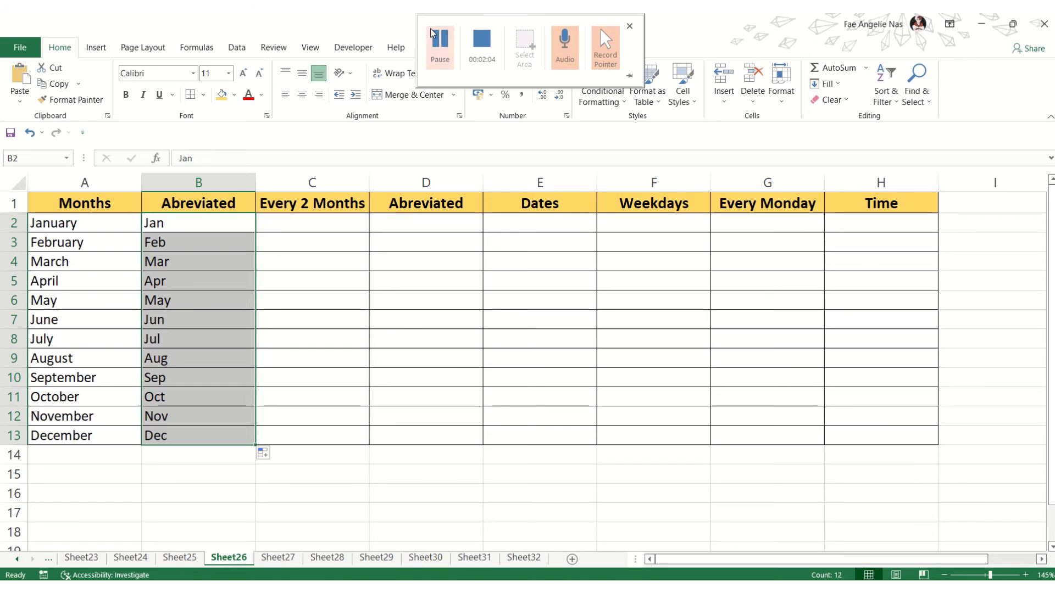
pyautogui.click(432, 34)
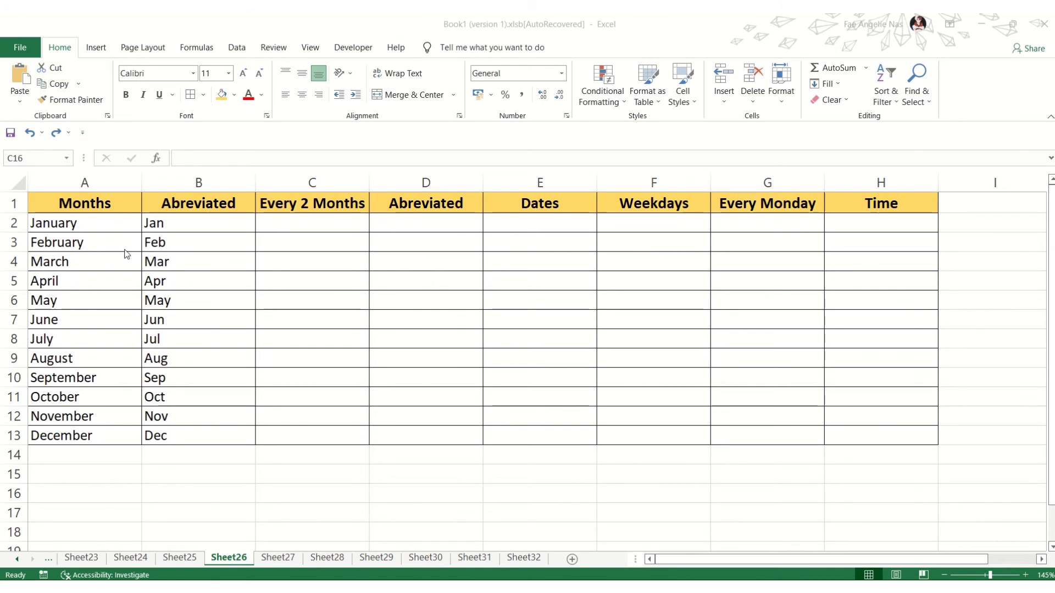
# Step: Clear the month names from cells A2 to A13 in the Months column
pyautogui.click(83, 222)
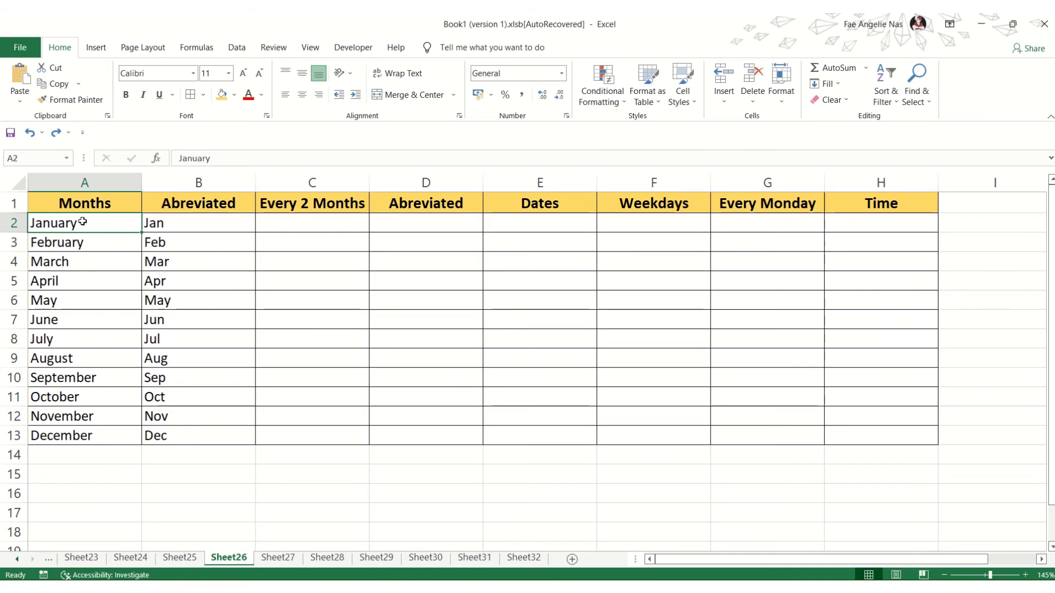
pyautogui.hotkey('shift', 'Down')
pyautogui.hotkey('shift', 'Down')
pyautogui.hotkey('shift', 'Down')
pyautogui.hotkey('shift', 'Down')
pyautogui.hotkey('shift', 'Down')
pyautogui.hotkey('shift', 'Down')
pyautogui.hotkey('shift', 'Down')
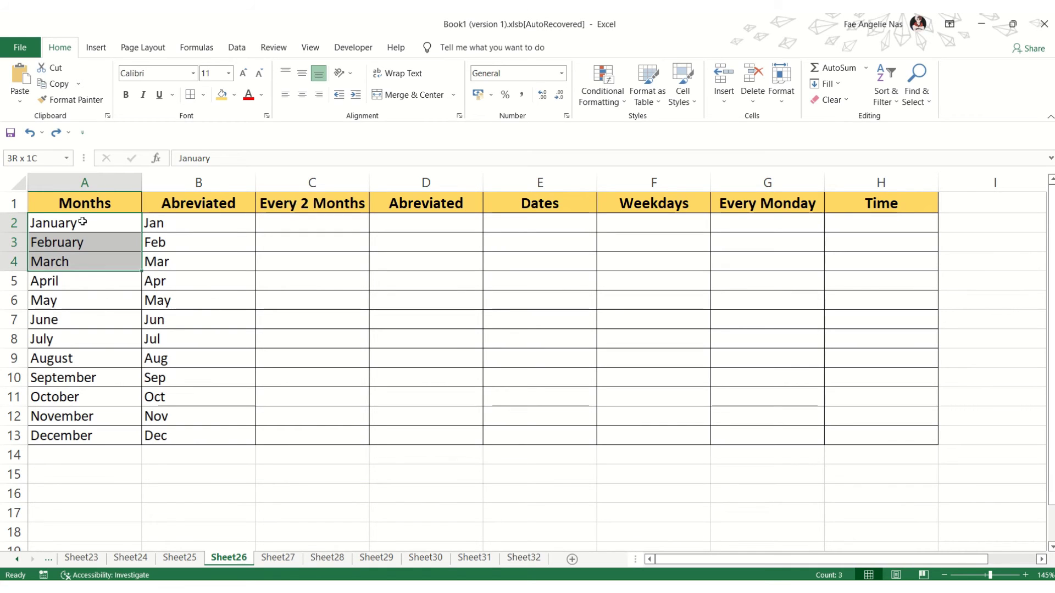
pyautogui.hotkey('shift', 'Down')
pyautogui.hotkey('shift', 'Down')
pyautogui.hotkey('shift', 'Down')
pyautogui.hotkey('shift', 'Down')
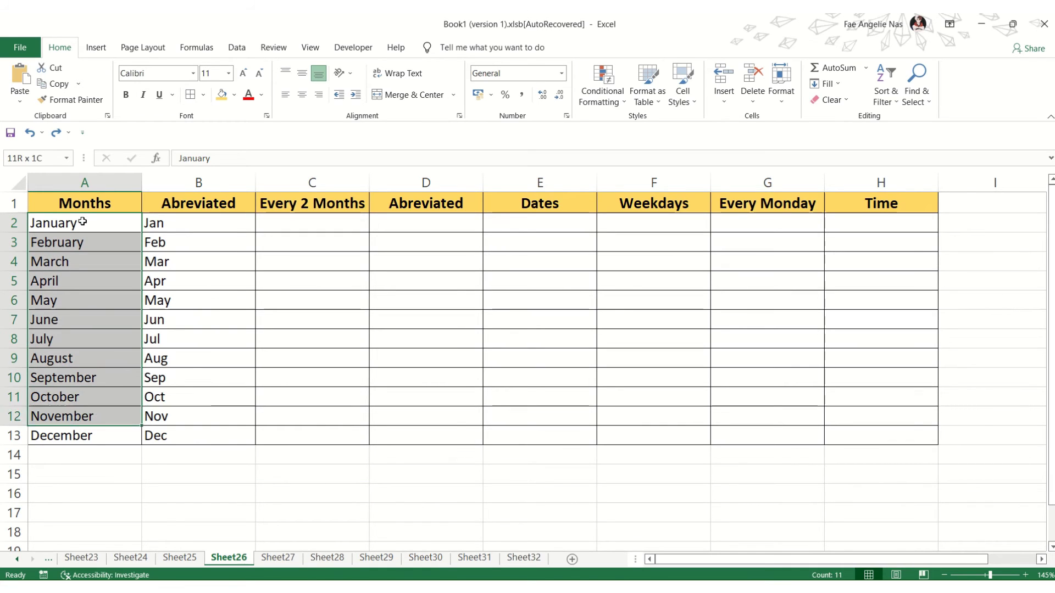
pyautogui.press('Delete')
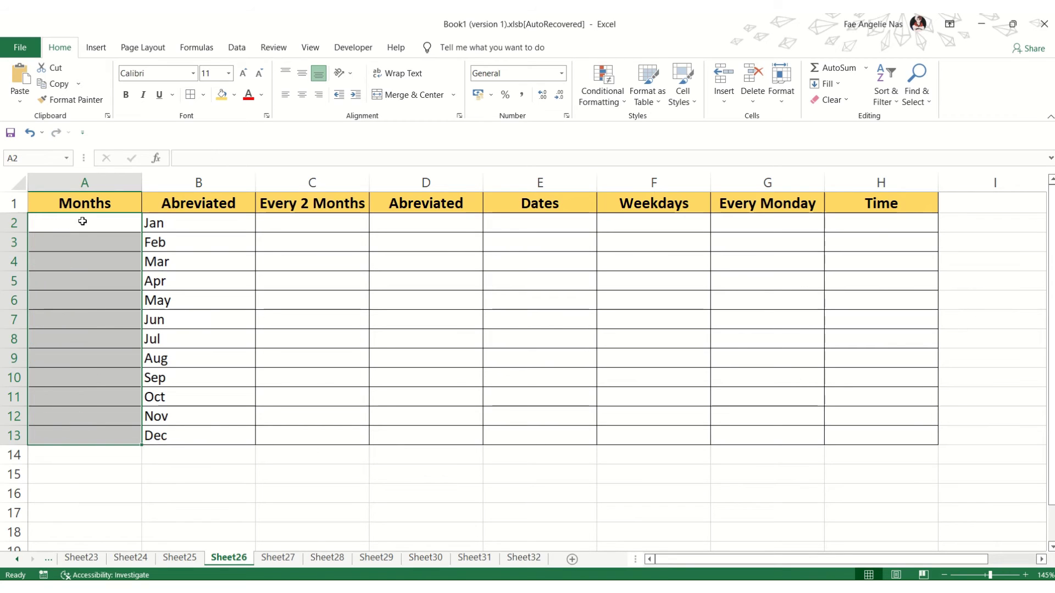
# Step: Enter March in A2 and extend the month series down to A13 with the fill handle
pyautogui.click(83, 222)
pyautogui.write('March')
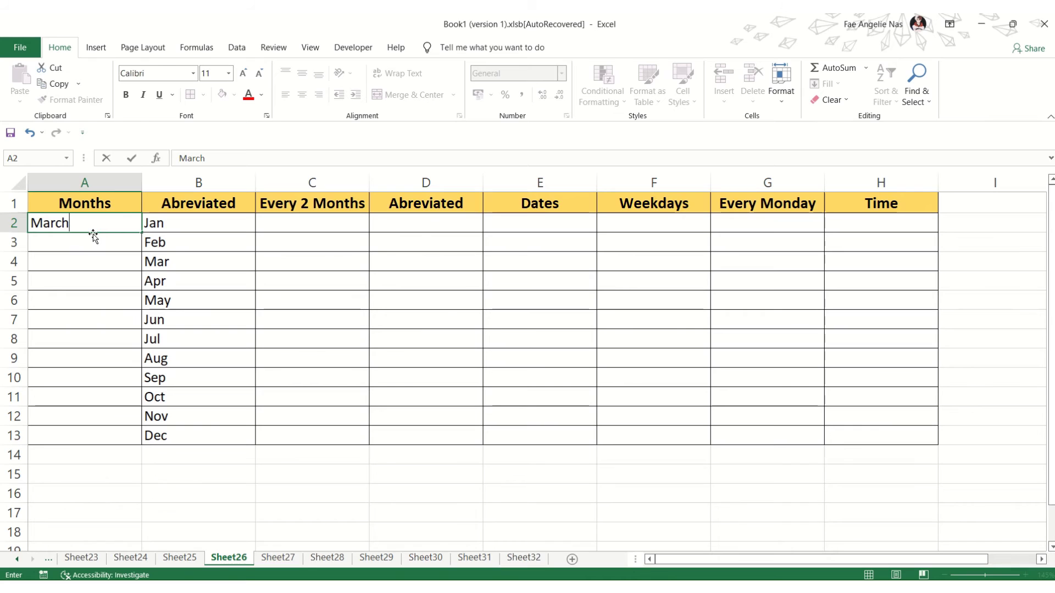
pyautogui.click(154, 259)
pyautogui.click(87, 224)
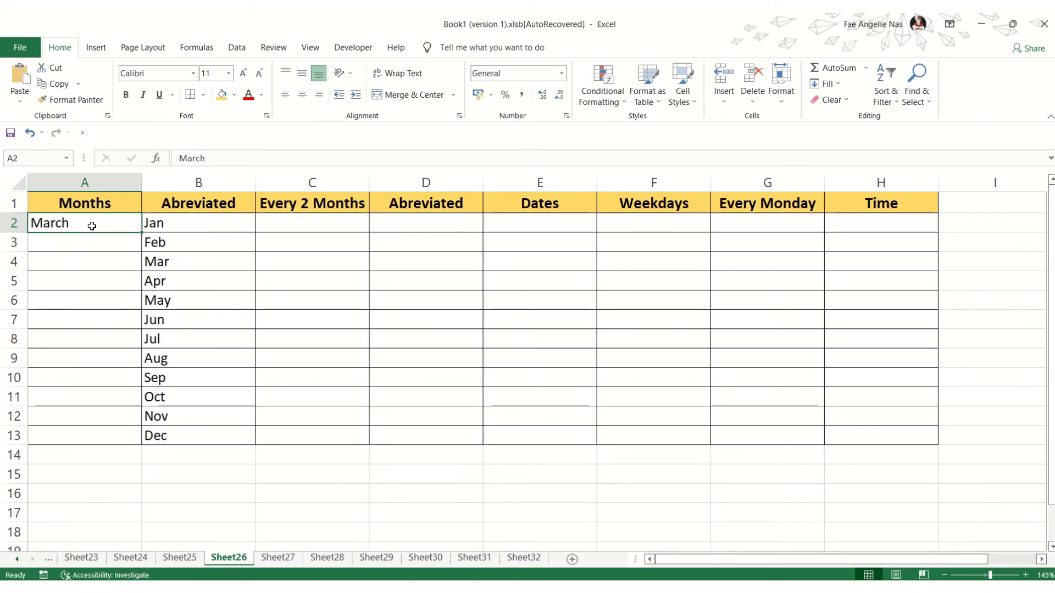
pyautogui.moveTo(142, 231); pyautogui.dragTo(142, 444)
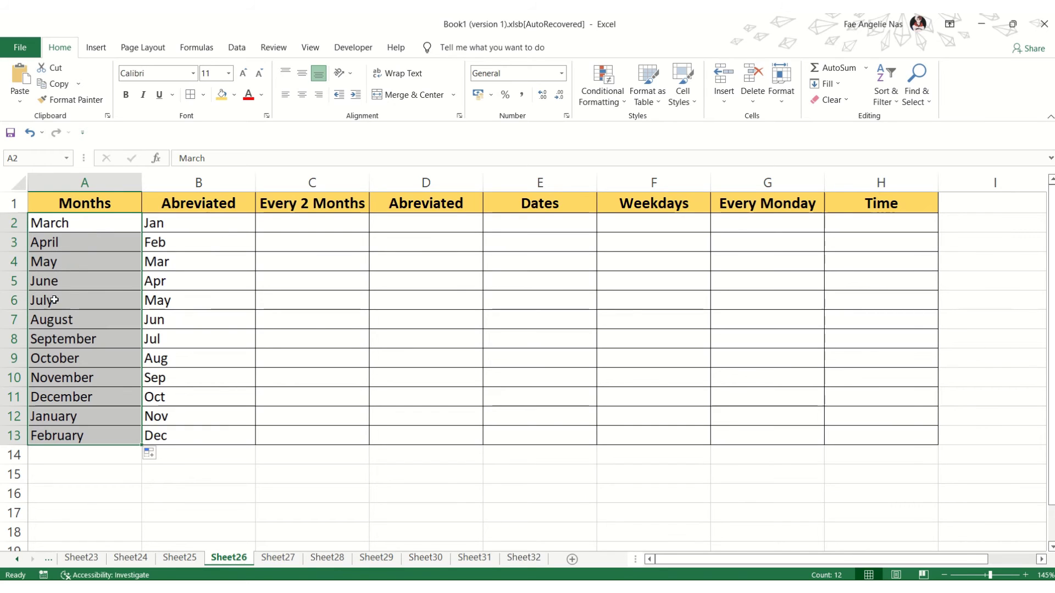
# Step: Undo the March fill, the March entry and the clearing of A2 to A13
pyautogui.hotkey('ctrl', 'z')
pyautogui.hotkey('ctrl', 'z')
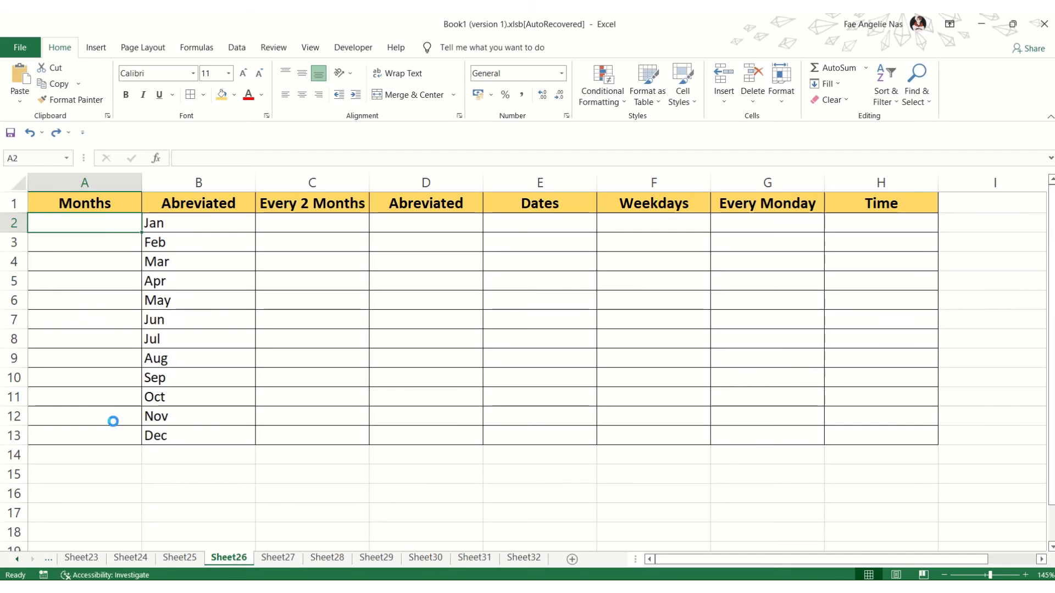
pyautogui.hotkey('ctrl', 'z')
# Step: Enter January in C2 and March in C3 under Every 2 Months, and extend the two-month series down to C13 with the fill handle
pyautogui.click(319, 262)
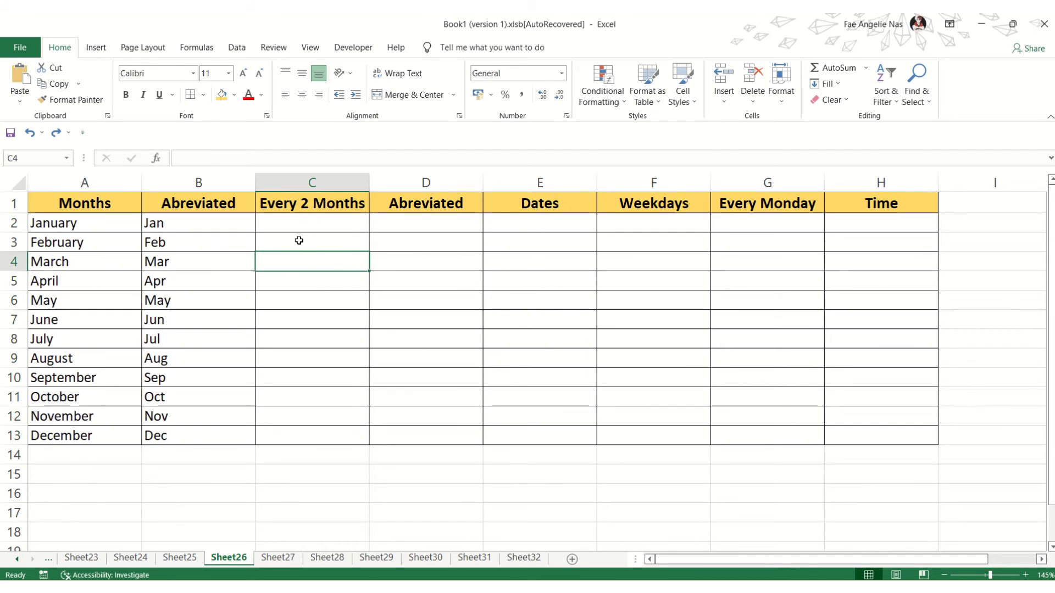
pyautogui.click(321, 220)
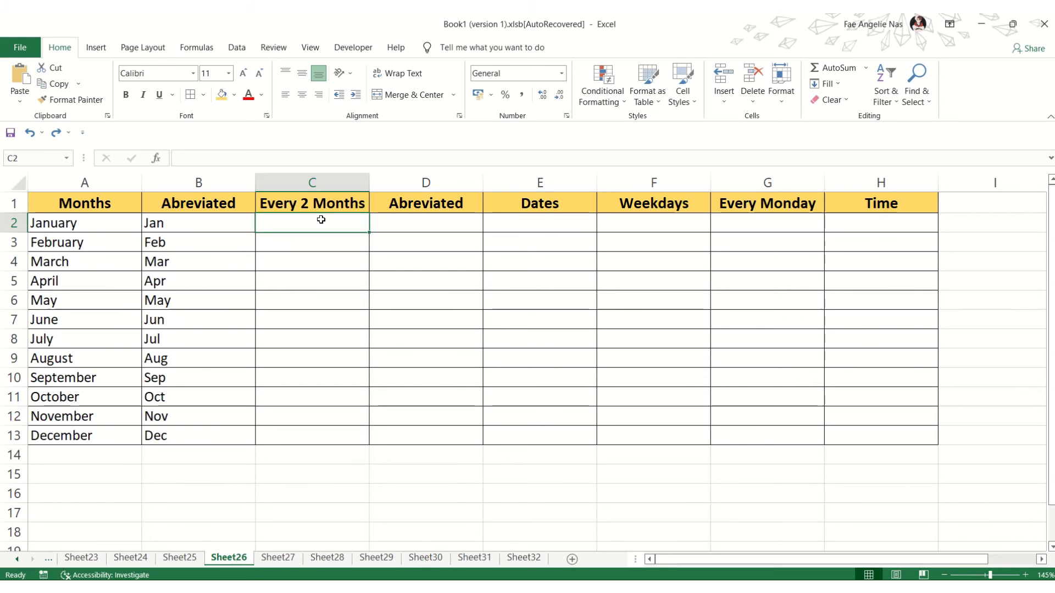
pyautogui.doubleClick(322, 220)
pyautogui.write('January')
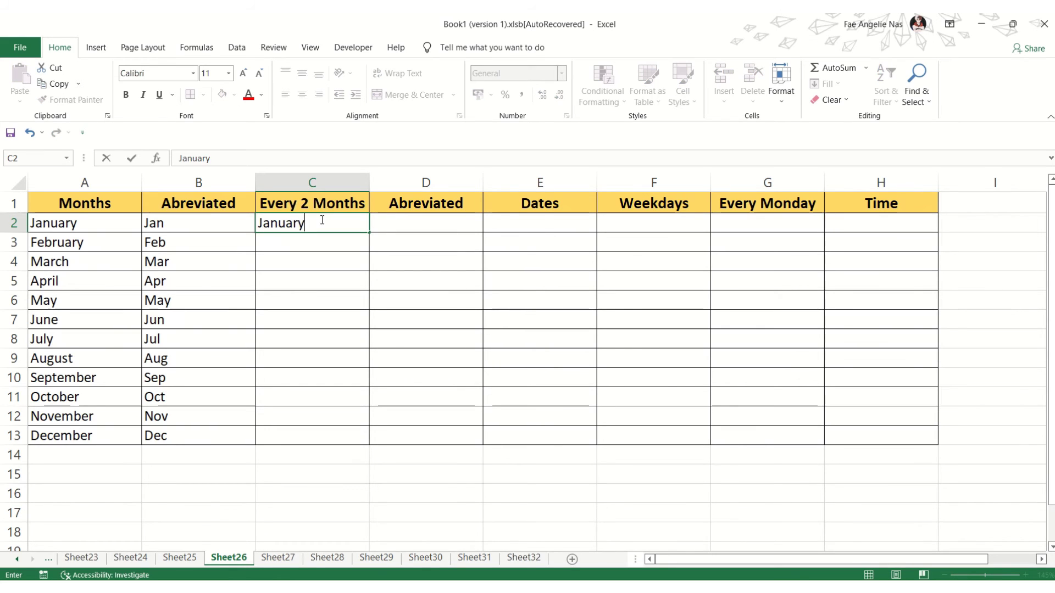
pyautogui.press('Return')
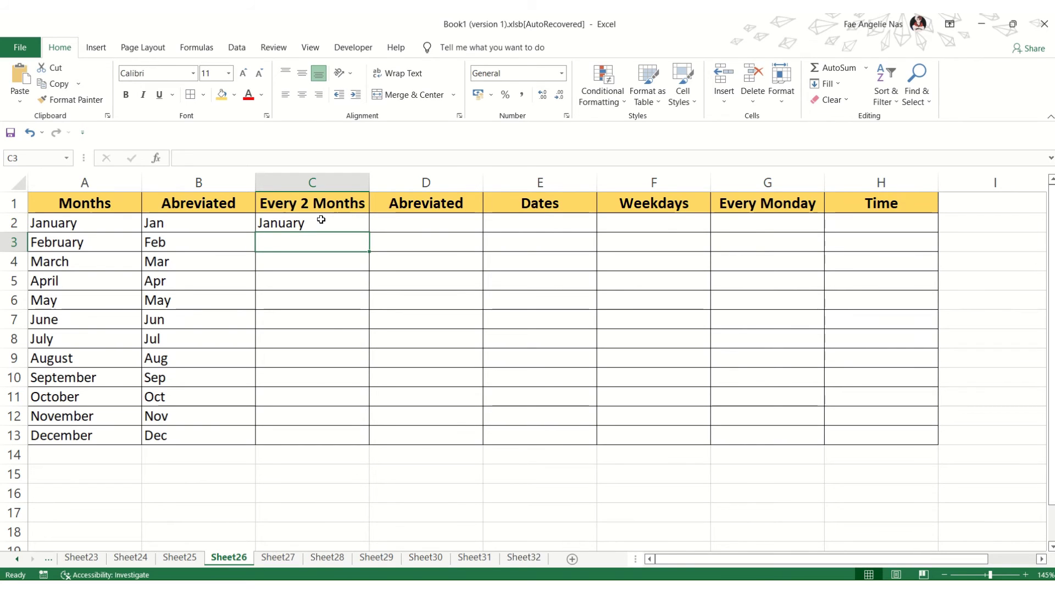
pyautogui.write('March')
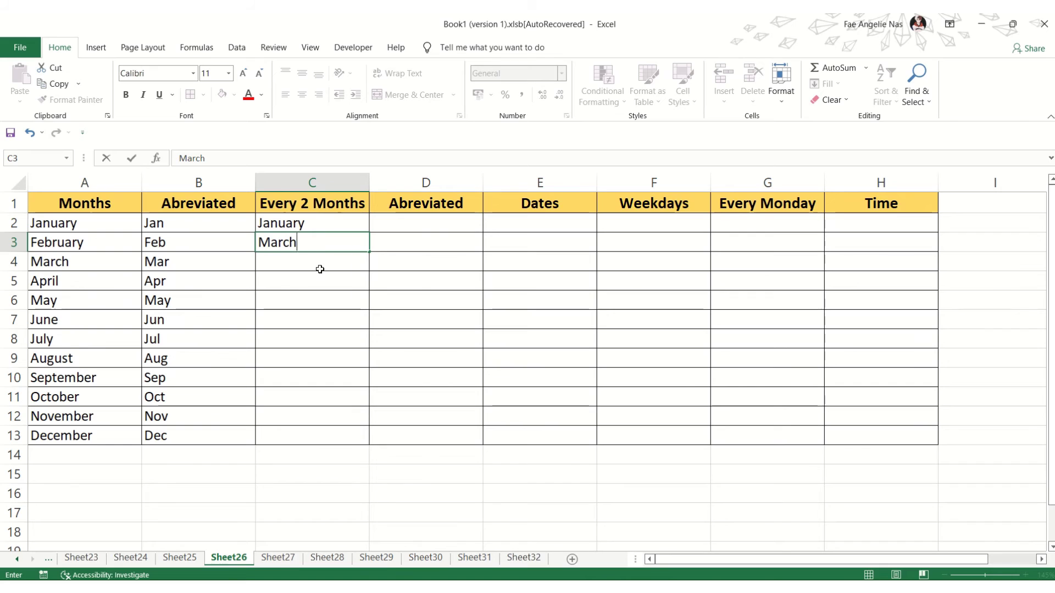
pyautogui.press('Return')
pyautogui.click(321, 225)
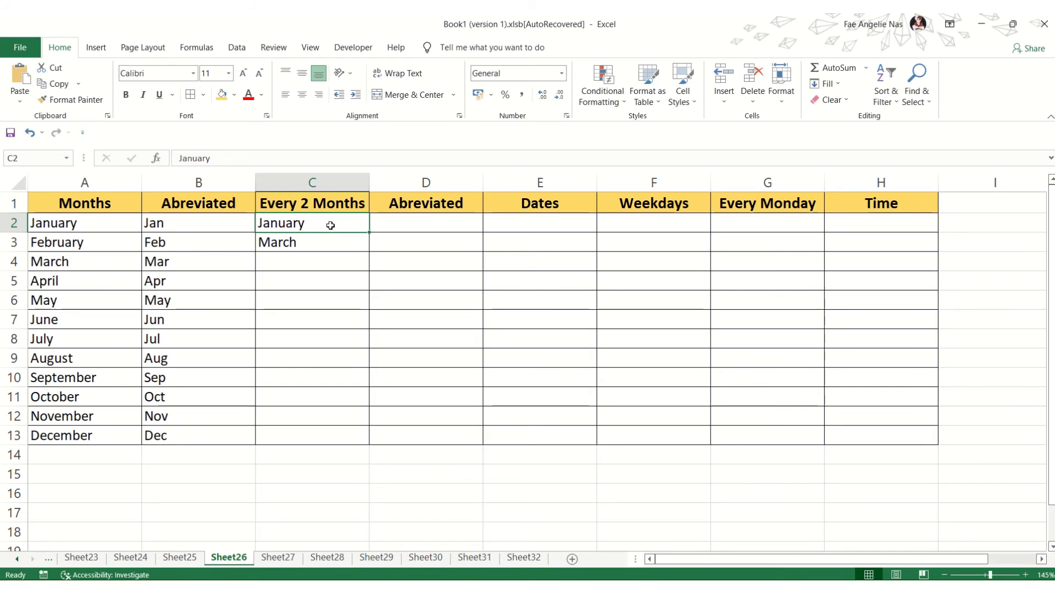
pyautogui.moveTo(332, 225); pyautogui.dragTo(358, 435)
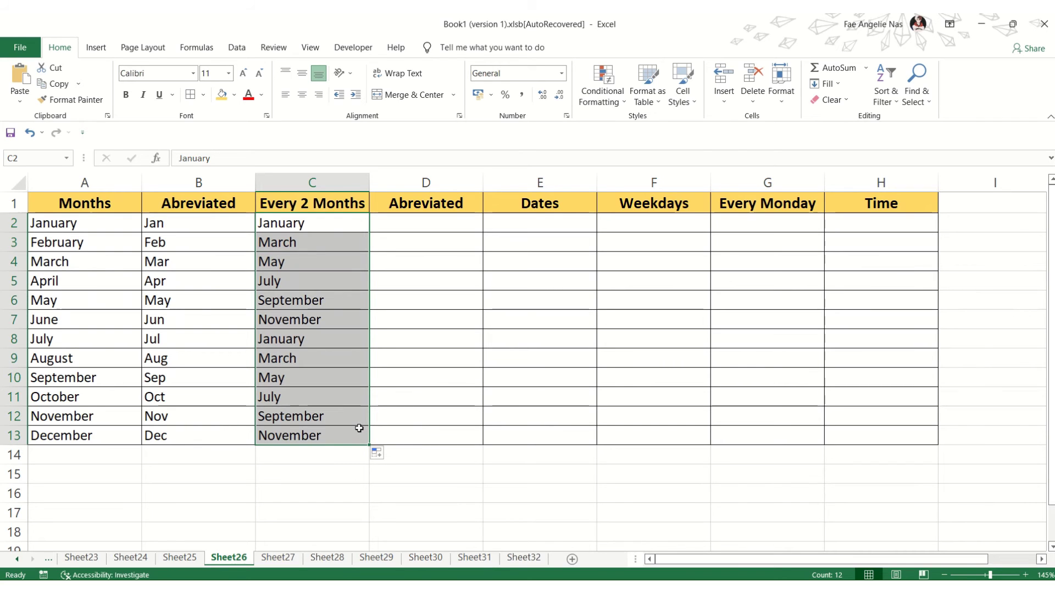
pyautogui.click(329, 467)
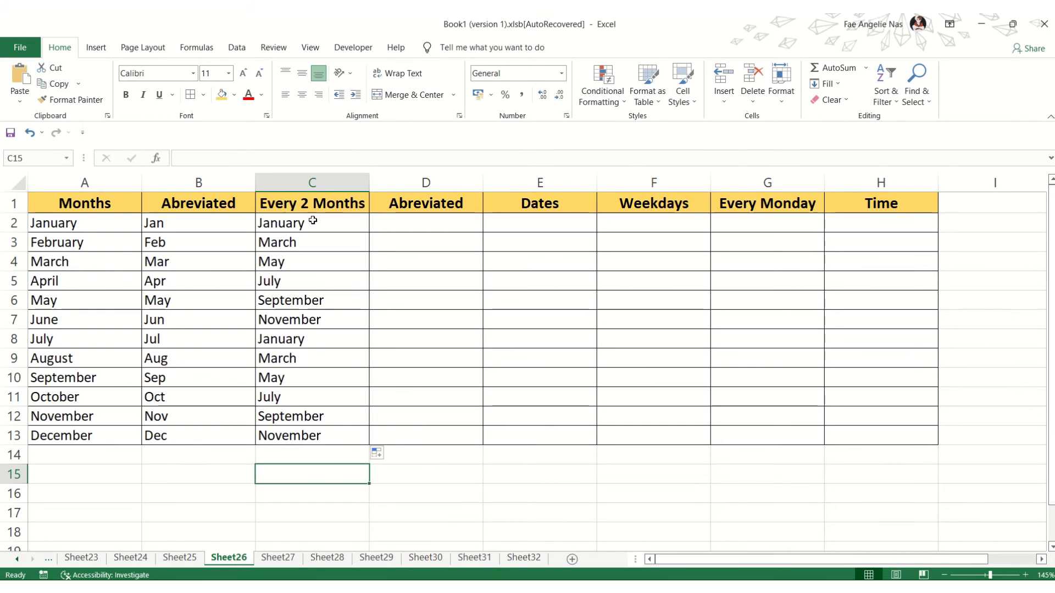
pyautogui.click(308, 261)
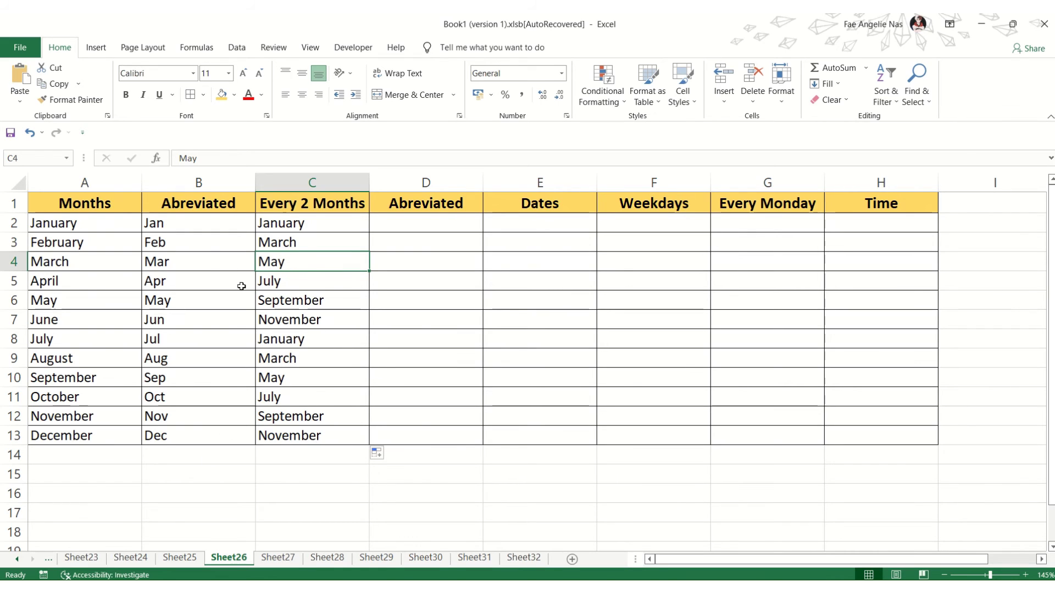
# Step: Enter Jan in D2 and Mar in D3, and extend the abbreviated two-month series down to D13 with the fill handle
pyautogui.click(420, 226)
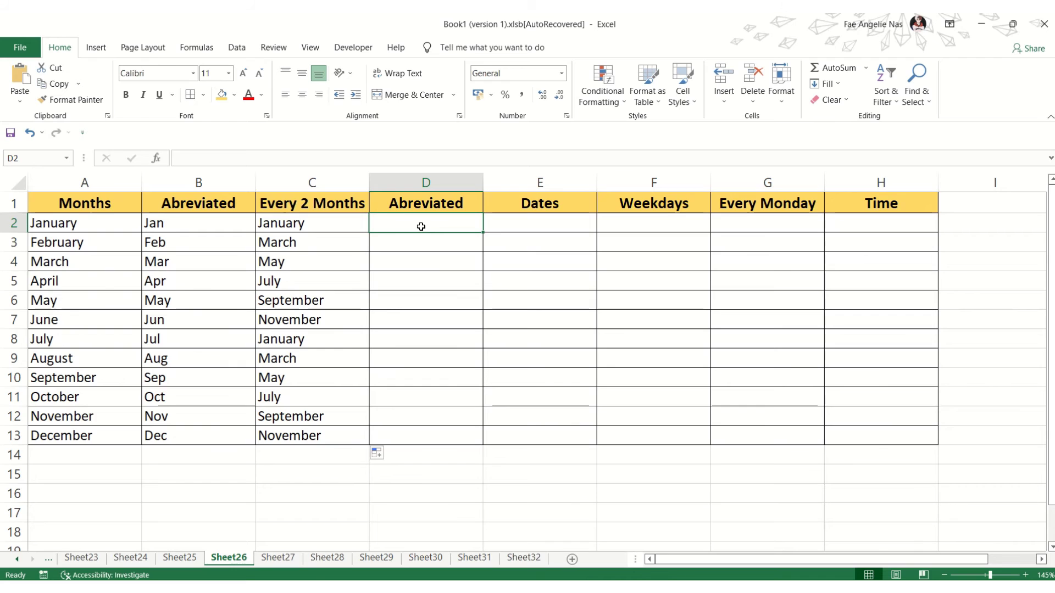
pyautogui.write('Jan')
pyautogui.press('Return')
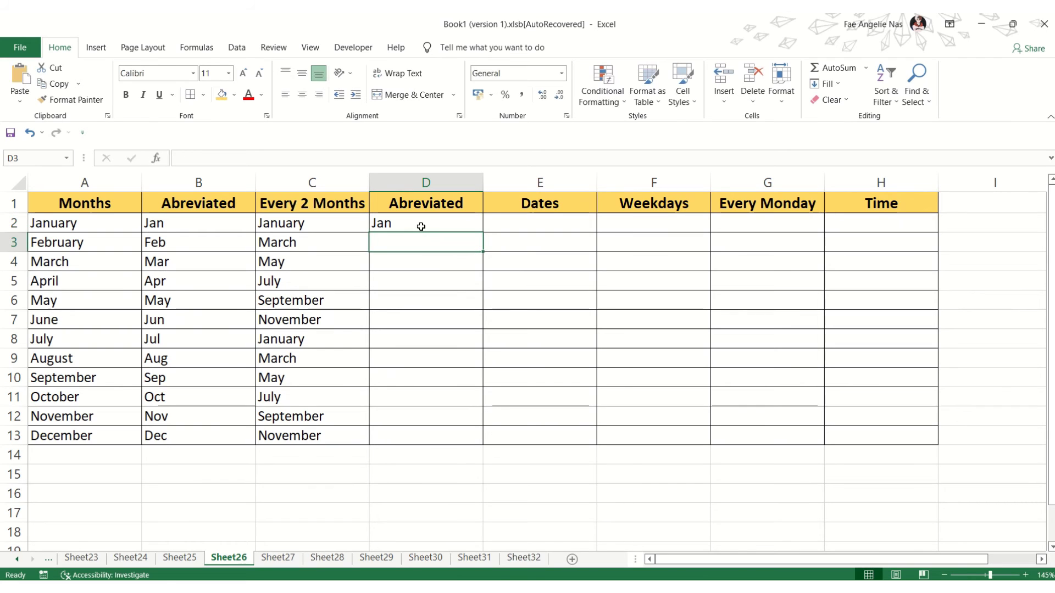
pyautogui.write('Mar')
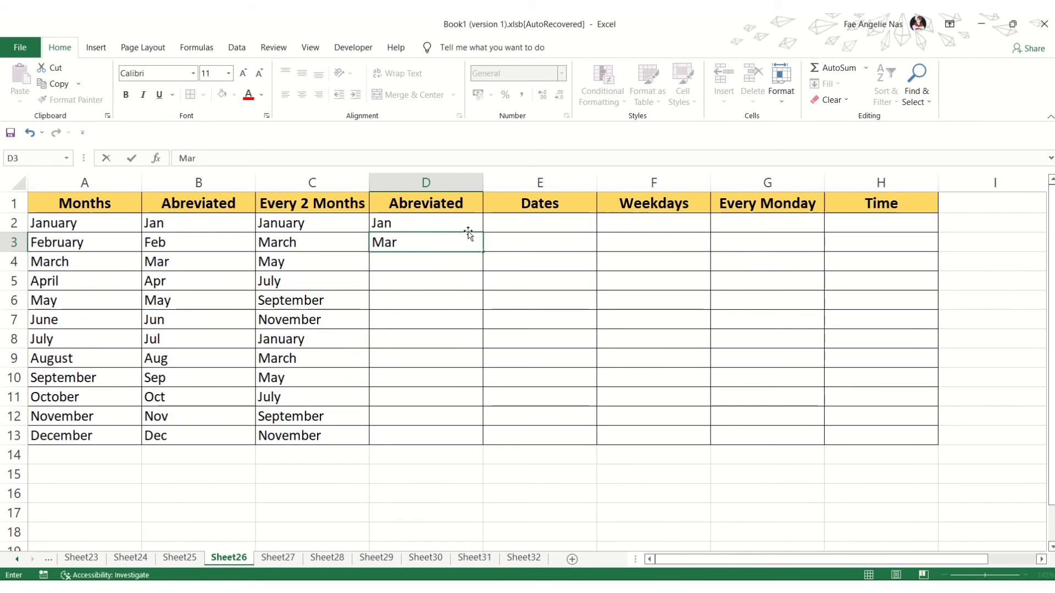
pyautogui.press('Return')
pyautogui.click(446, 223)
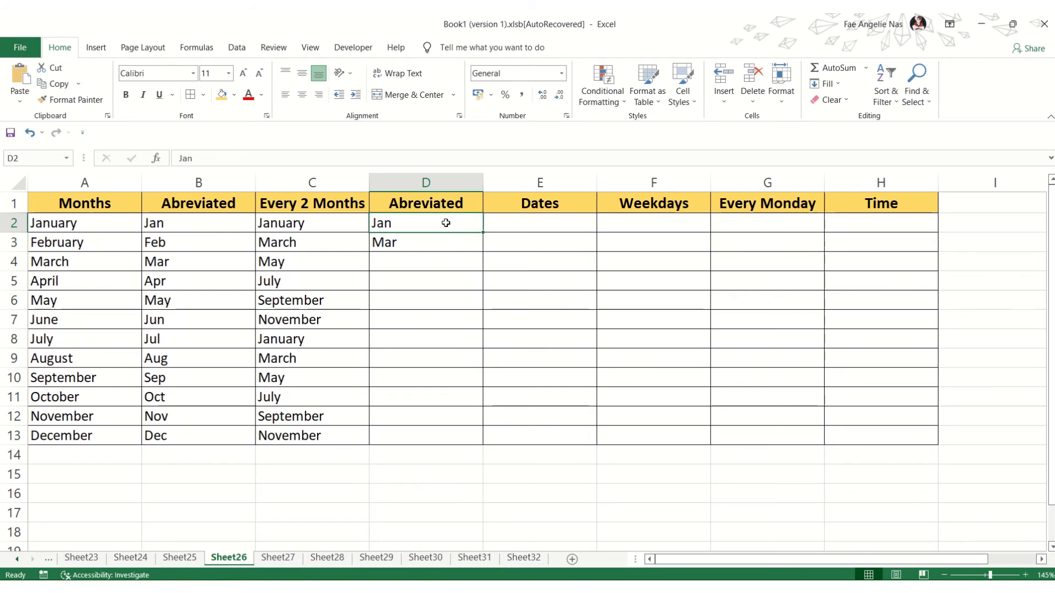
pyautogui.moveTo(446, 223); pyautogui.dragTo(446, 238)
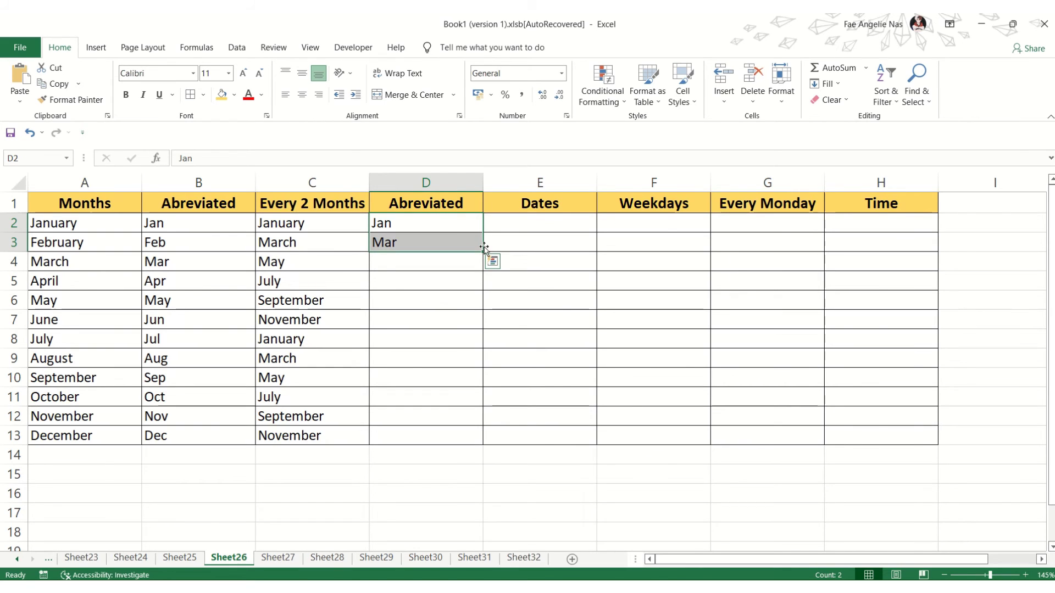
pyautogui.moveTo(482, 252); pyautogui.dragTo(477, 439)
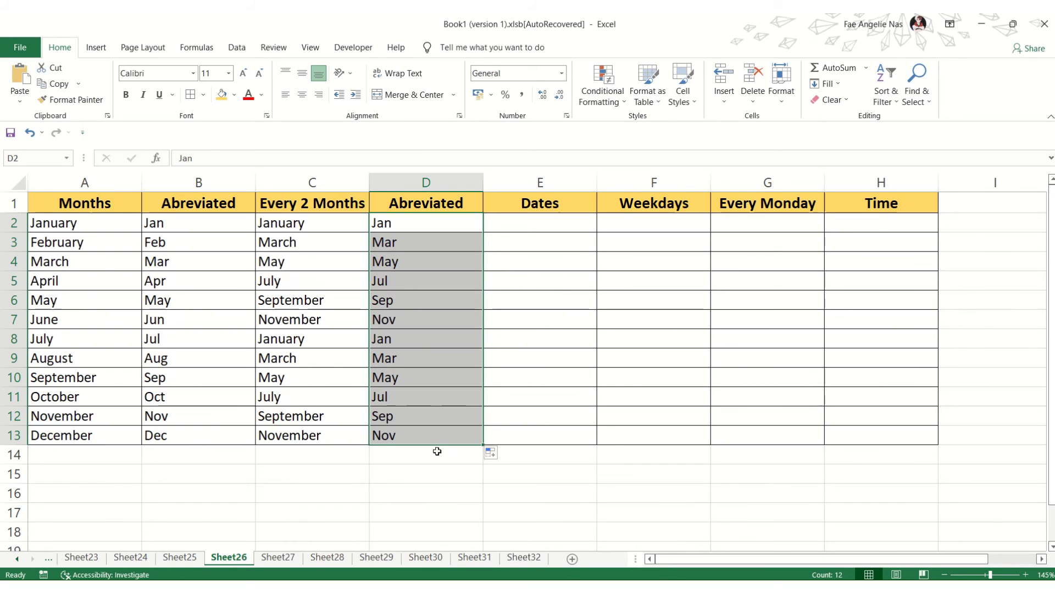
pyautogui.click(338, 466)
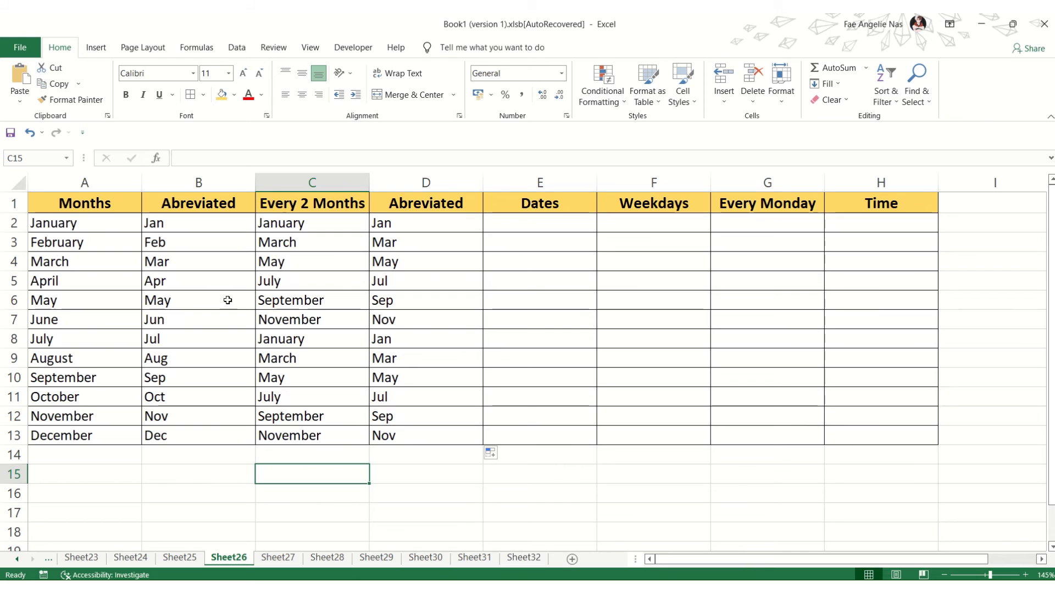
pyautogui.click(427, 279)
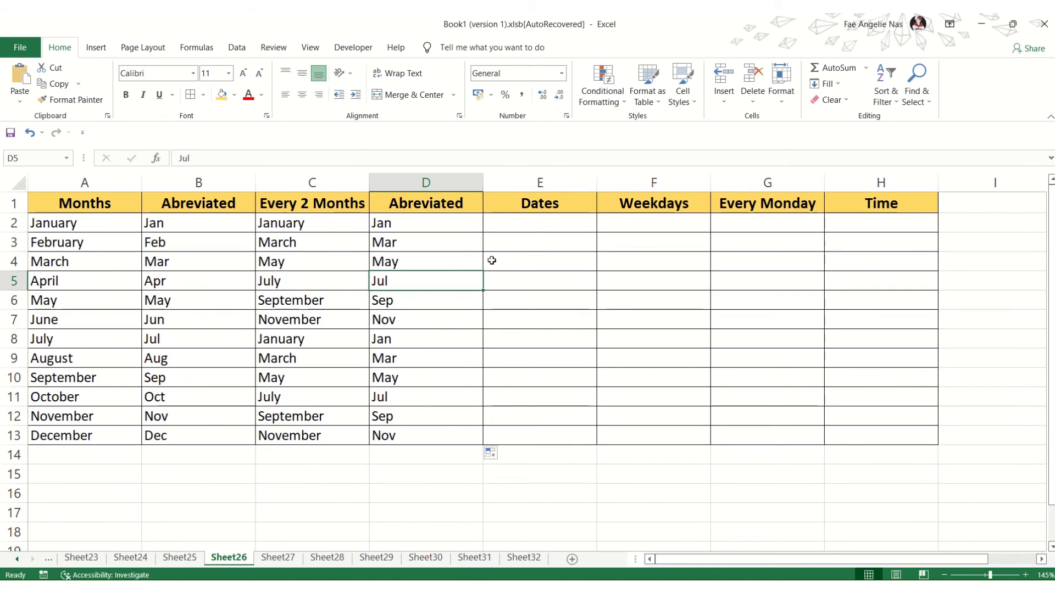
pyautogui.click(560, 224)
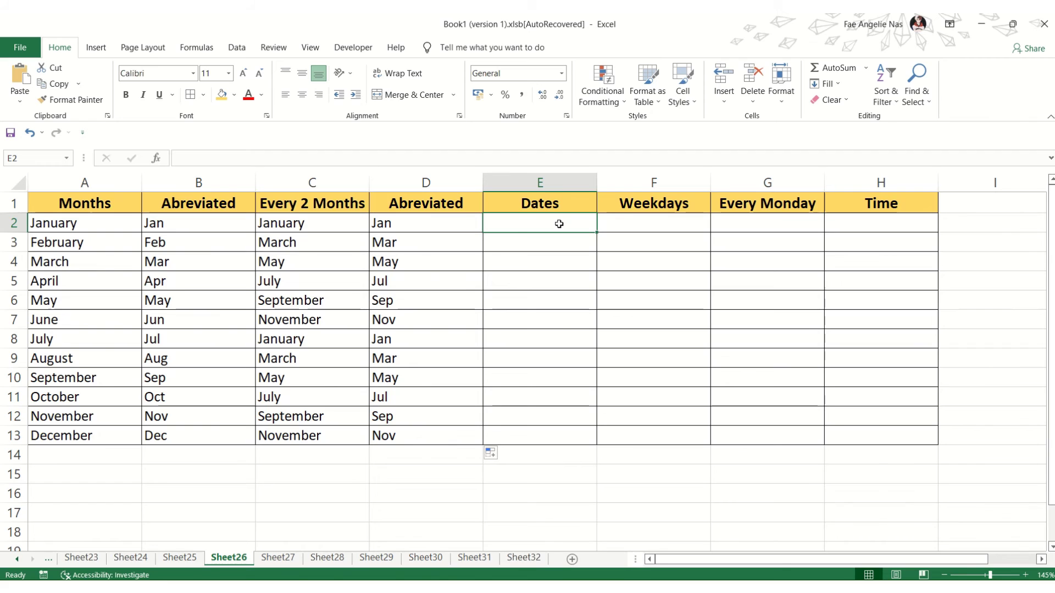
pyautogui.write('dd')
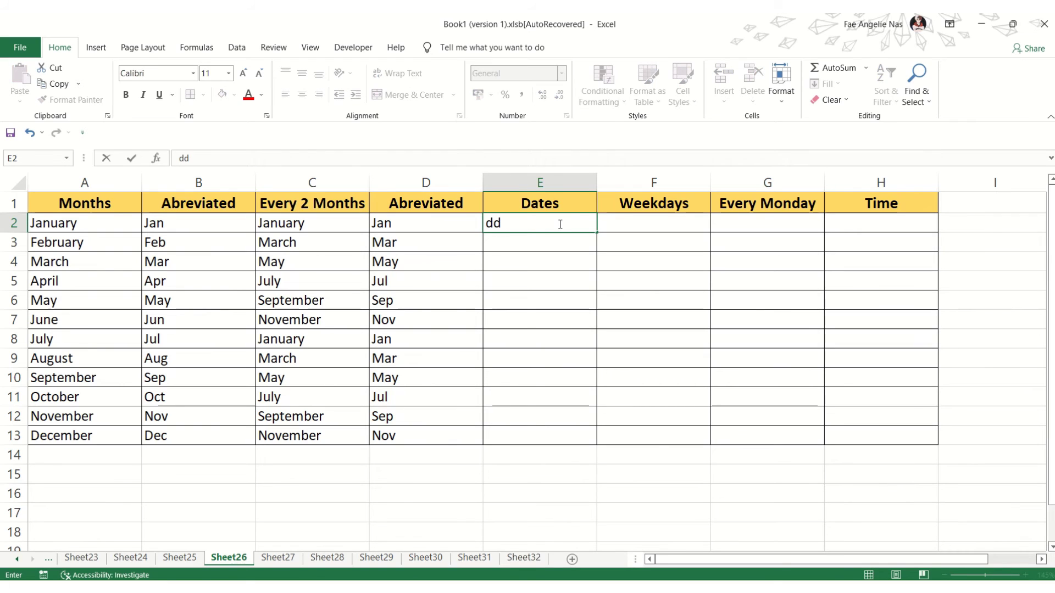
pyautogui.write('/mm/yyyy')
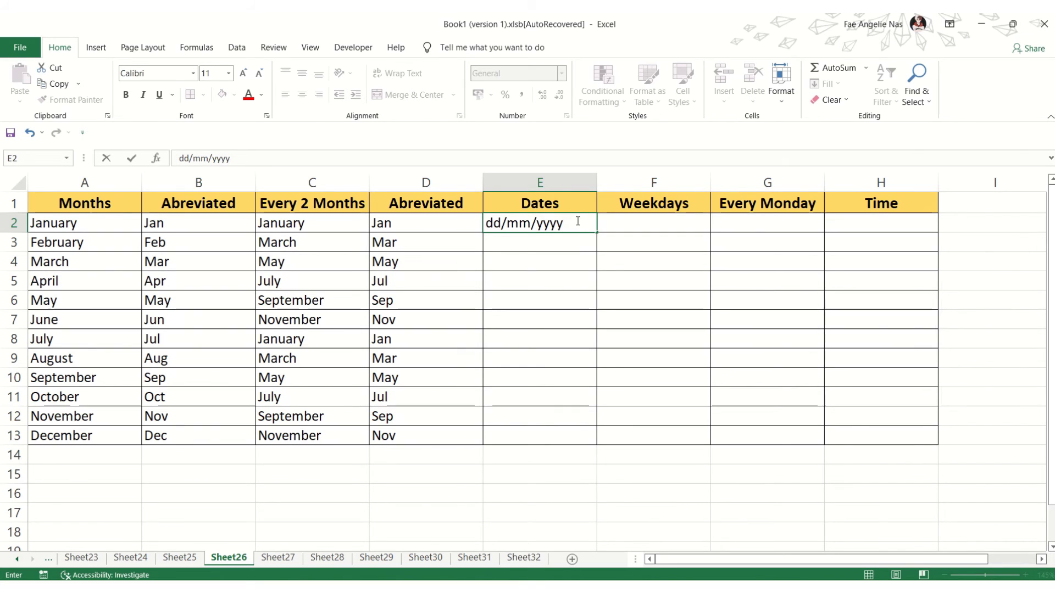
pyautogui.moveTo(566, 223); pyautogui.dragTo(485, 233)
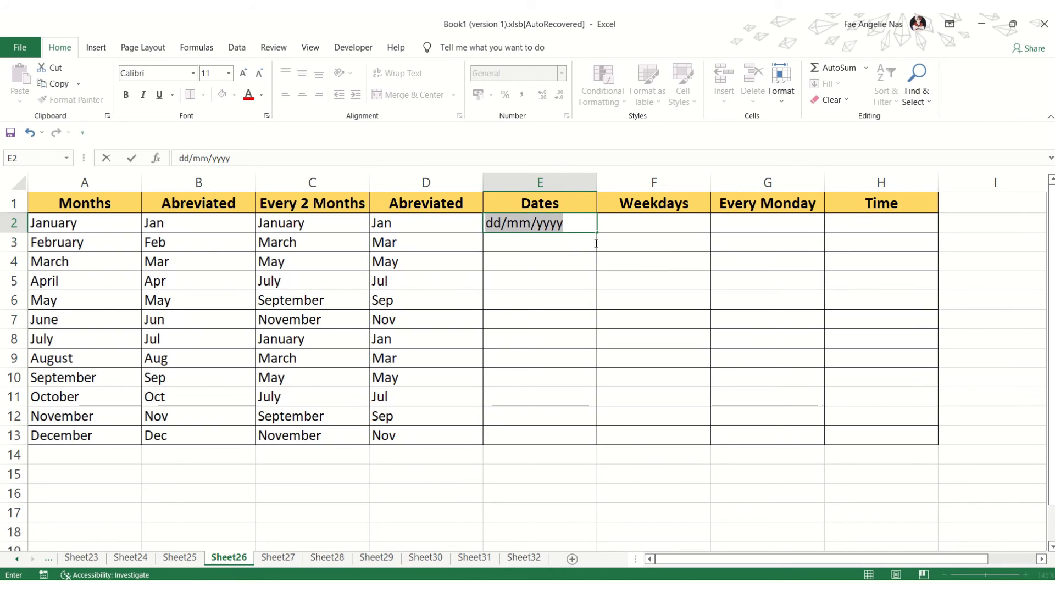
pyautogui.press('BackSpace')
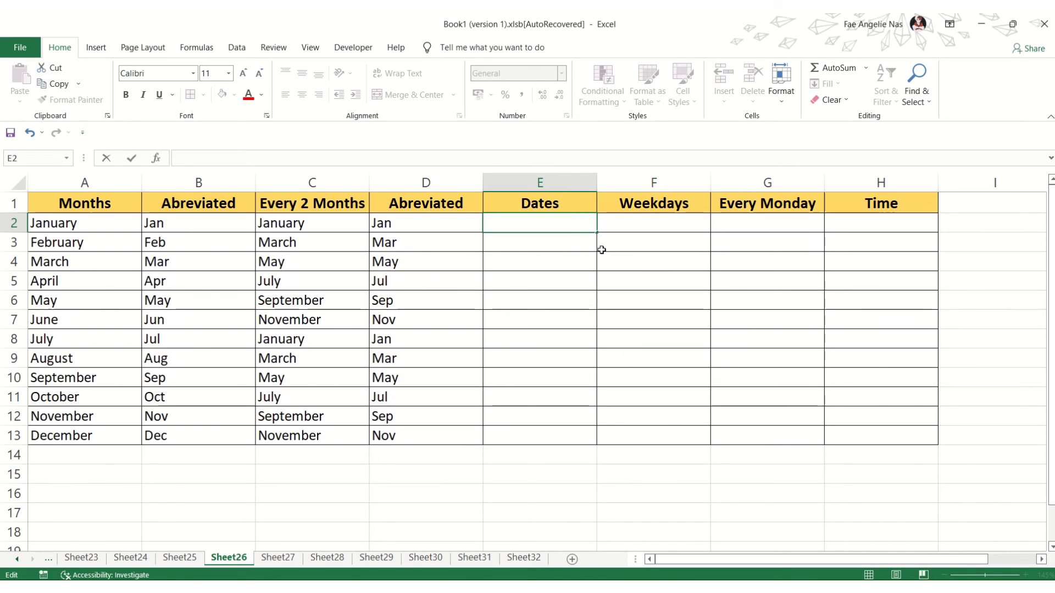
# Step: Enter 01/01/2022 in E2 under Dates and extend the date series down to E13 with the fill handle
pyautogui.write('01/ 01/202')
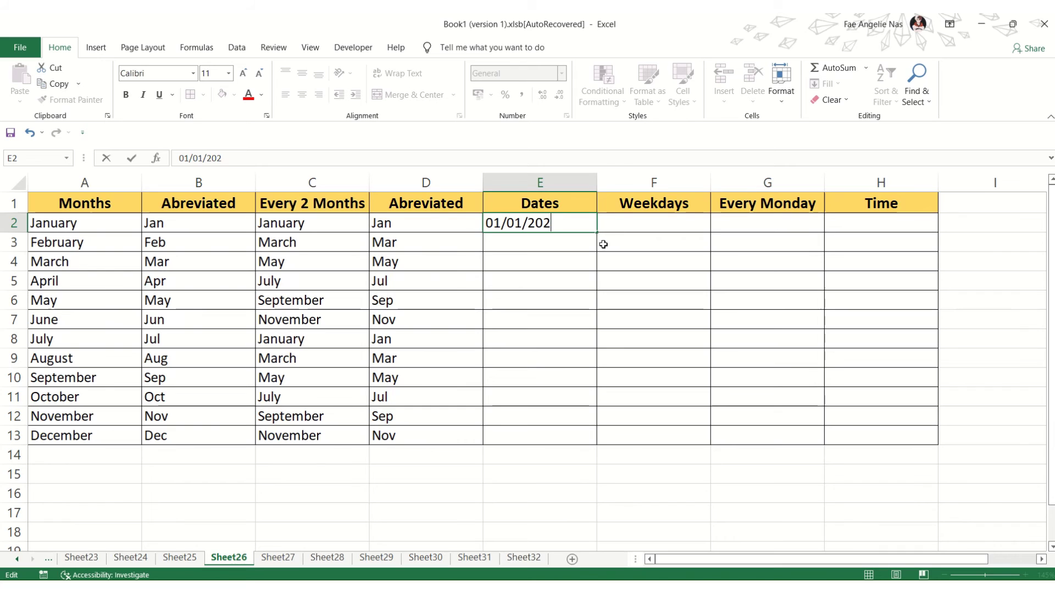
pyautogui.write('2')
pyautogui.hotkey('ctrl', 'Return')
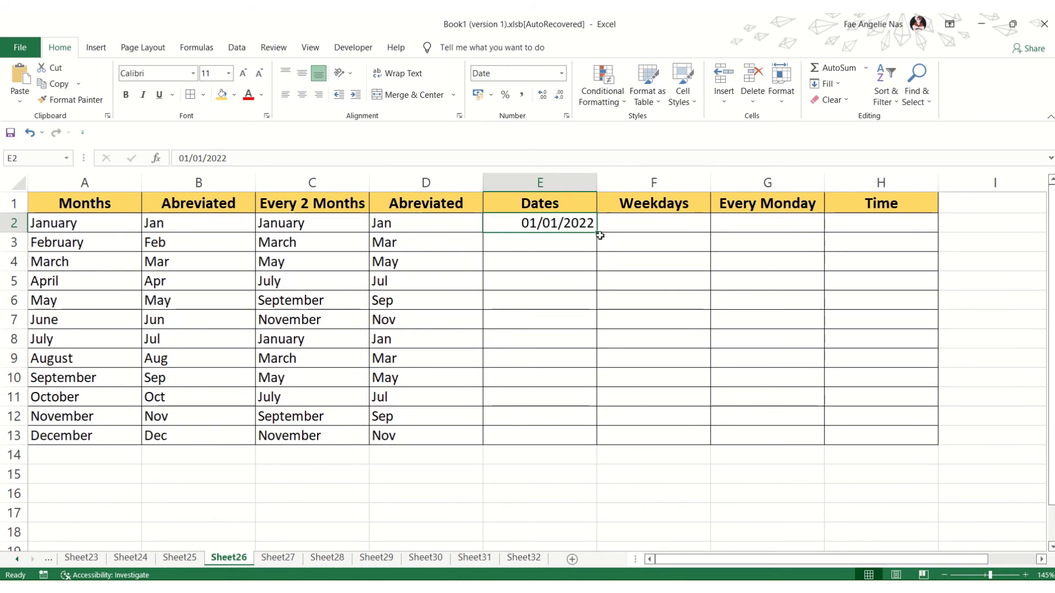
pyautogui.moveTo(597, 231); pyautogui.dragTo(590, 447)
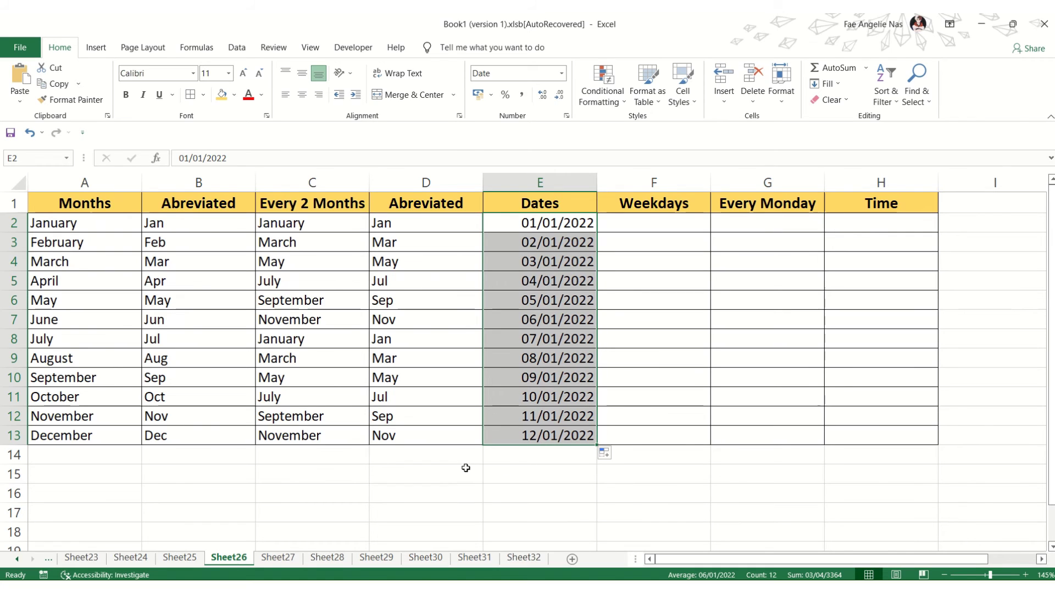
# Step: Enter the date patterns dd/mm/yyyy in E14 and mm/dd/yyyy in E15 below the Dates column
pyautogui.click(498, 459)
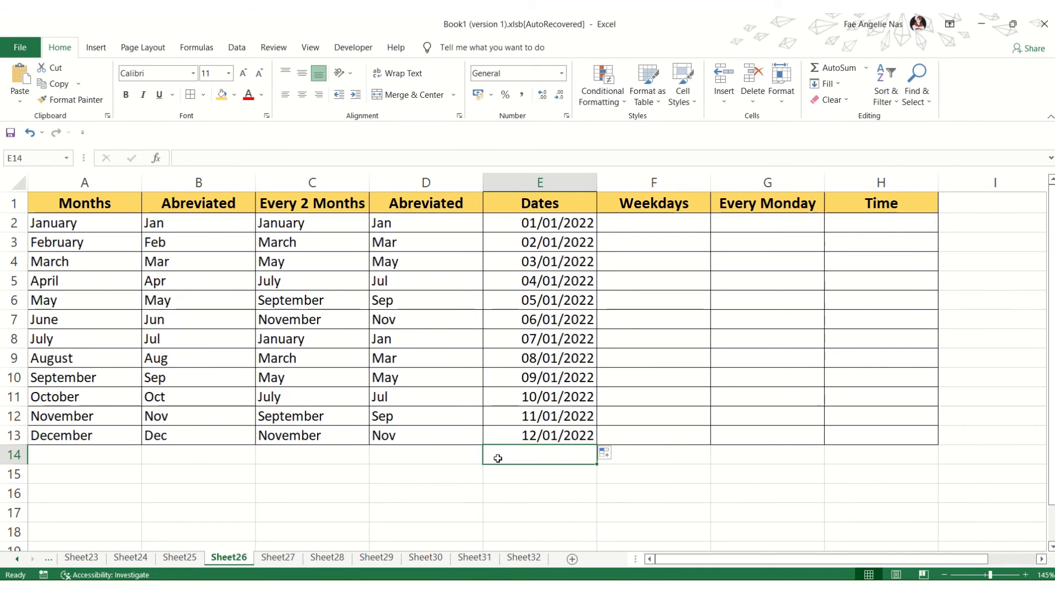
pyautogui.write('dd')
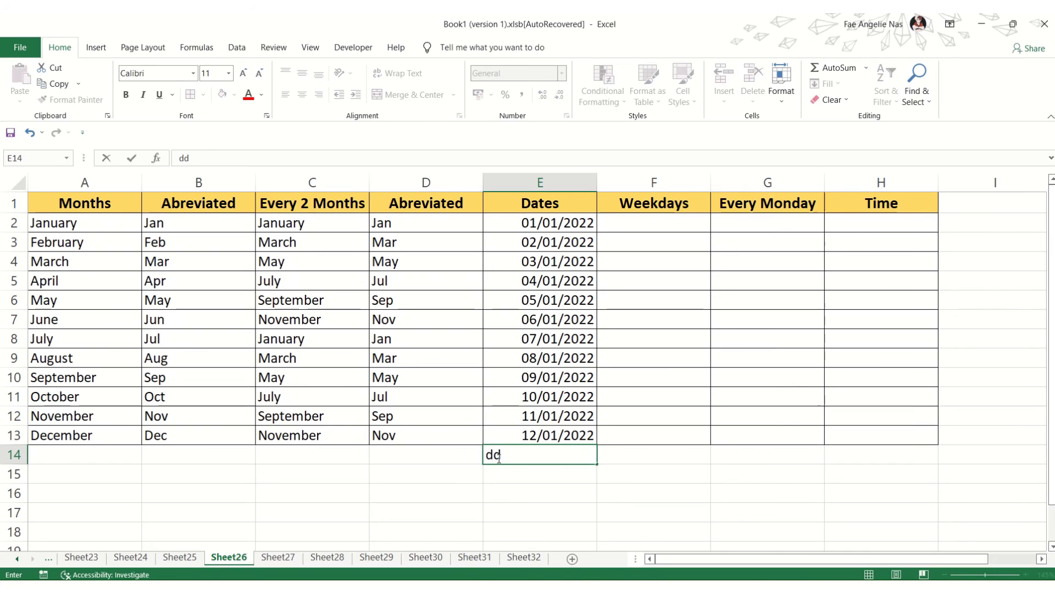
pyautogui.write('/mm/yyyy')
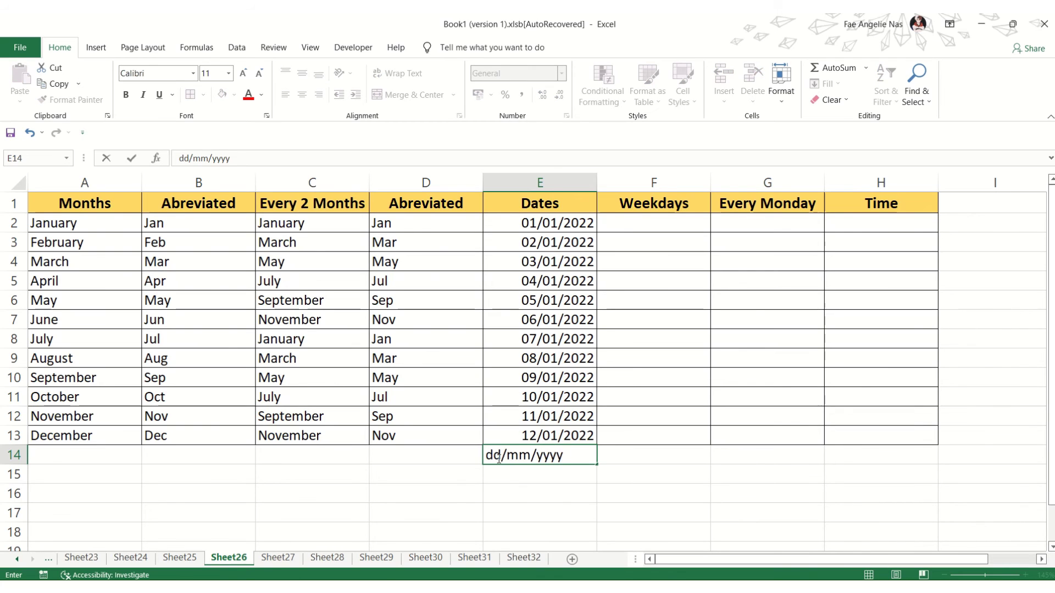
pyautogui.press('Return')
pyautogui.write('mm')
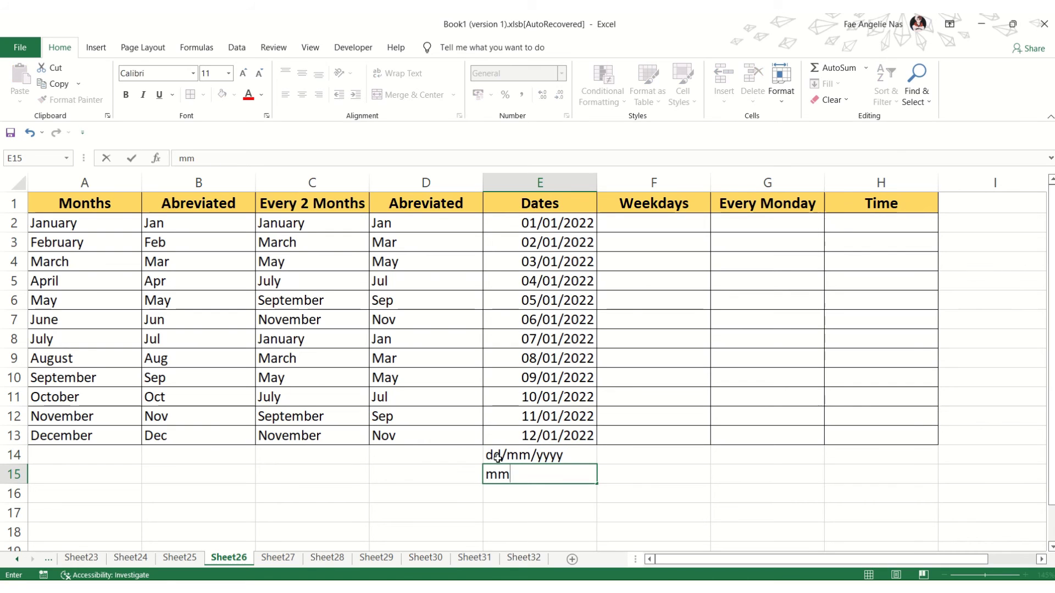
pyautogui.write('/dd/')
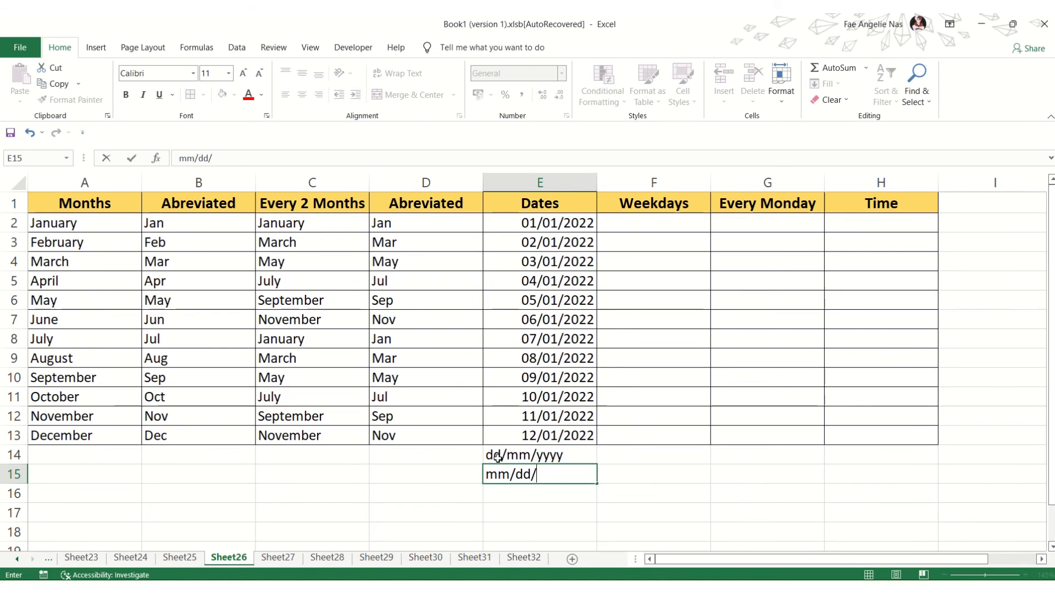
pyautogui.write('yyyy')
pyautogui.click(566, 221)
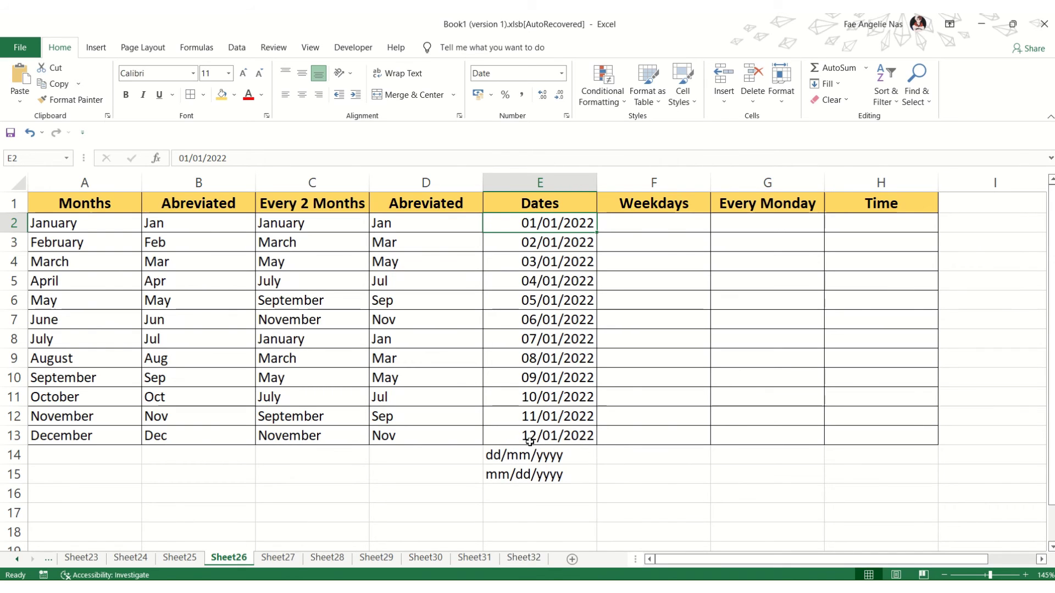
# Step: Open the Format Cells dialog for the dates in E2 to E13 and move it clear of the Dates column
pyautogui.moveTo(560, 224); pyautogui.dragTo(546, 435)
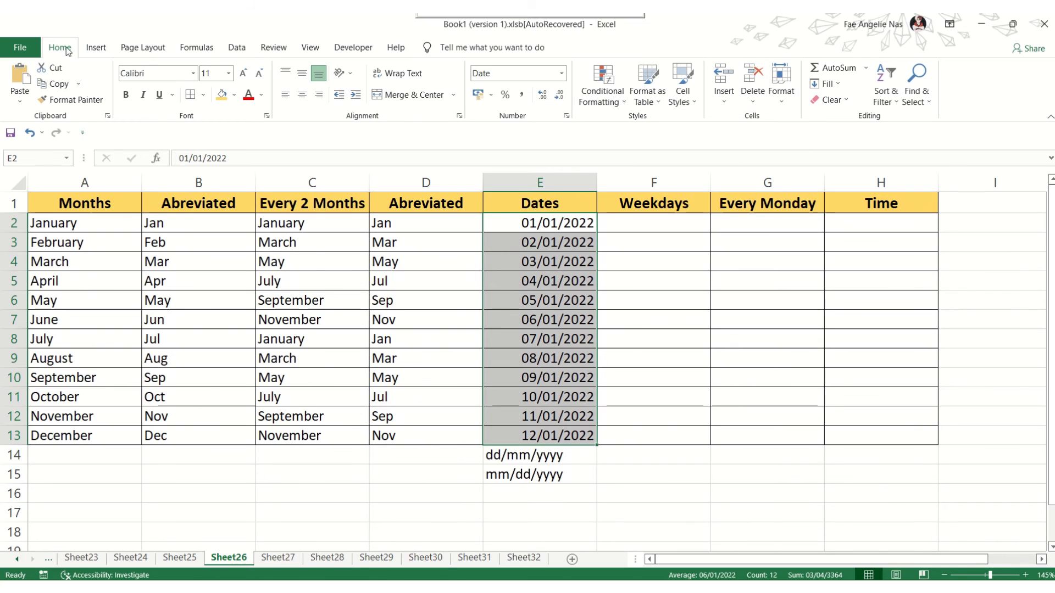
pyautogui.click(783, 105)
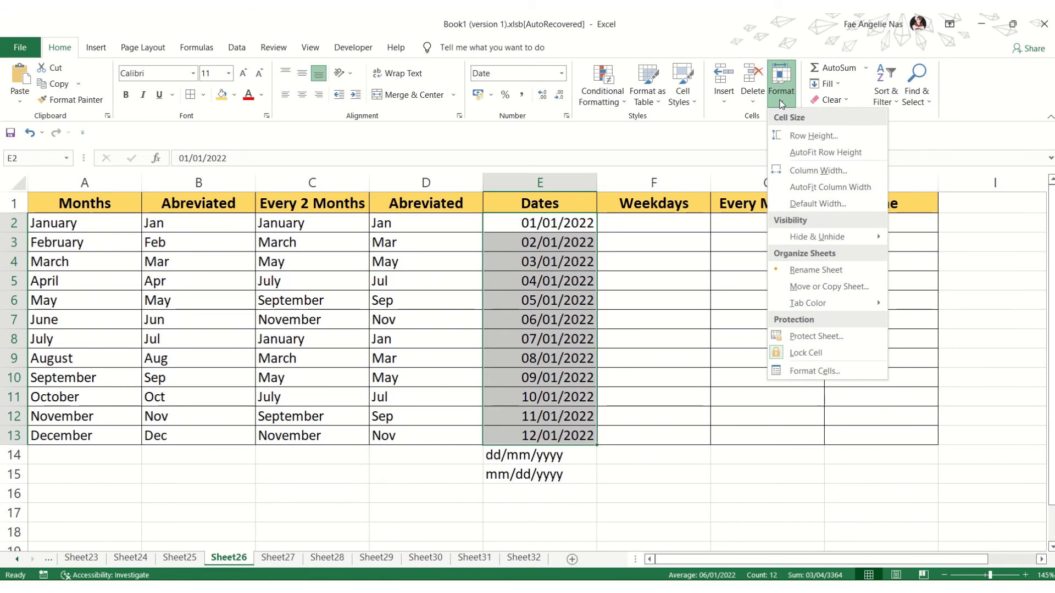
pyautogui.click(781, 104)
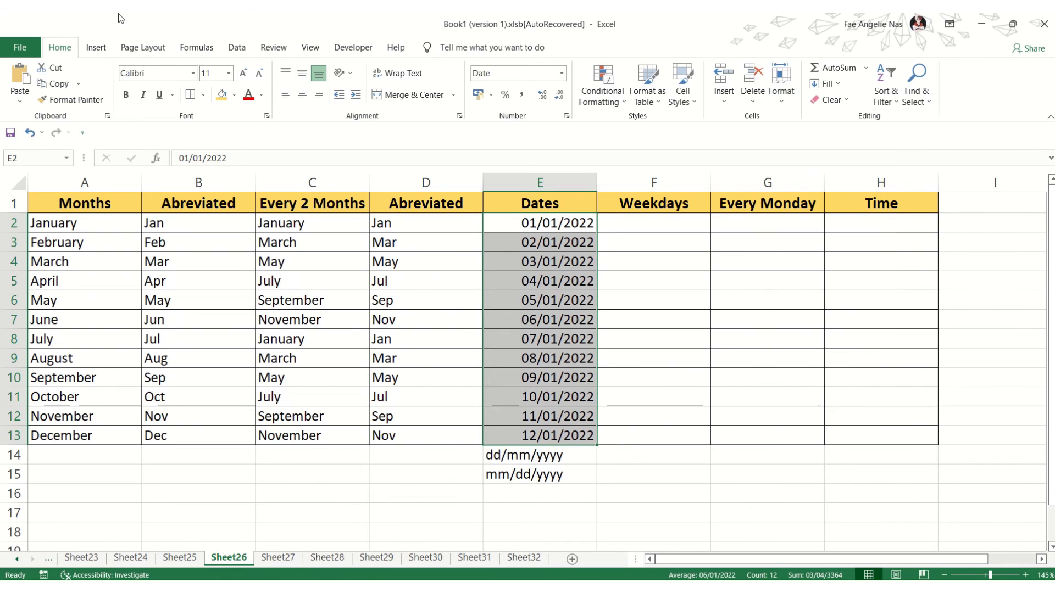
pyautogui.click(449, 47)
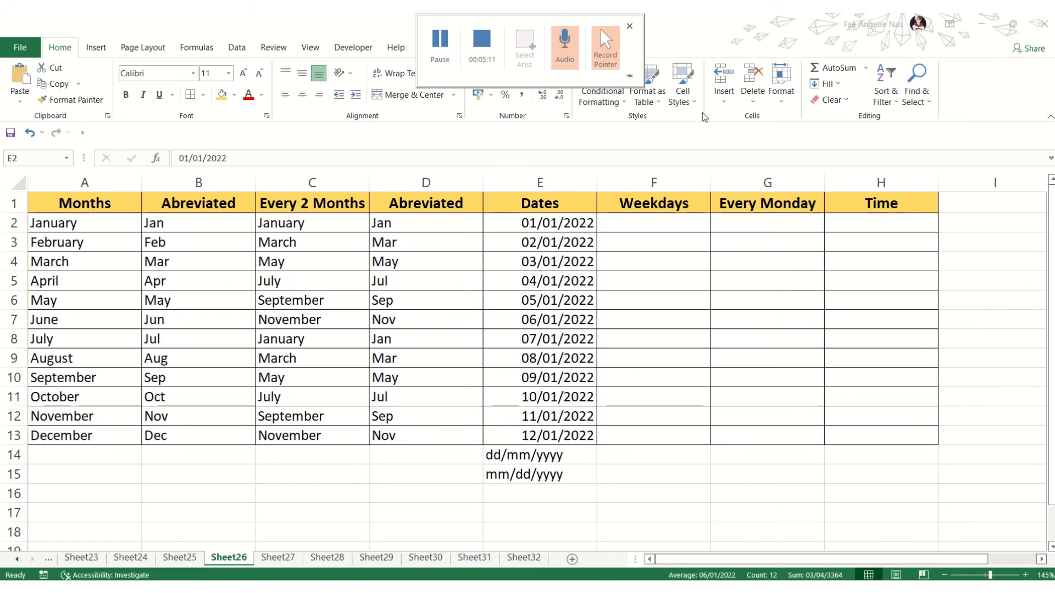
pyautogui.click(787, 104)
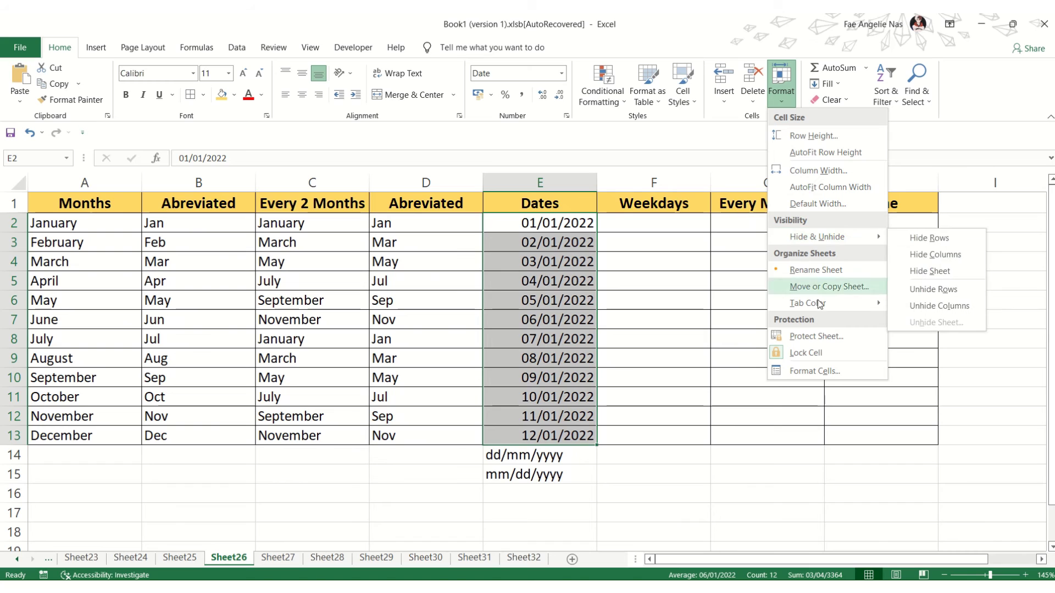
pyautogui.click(822, 373)
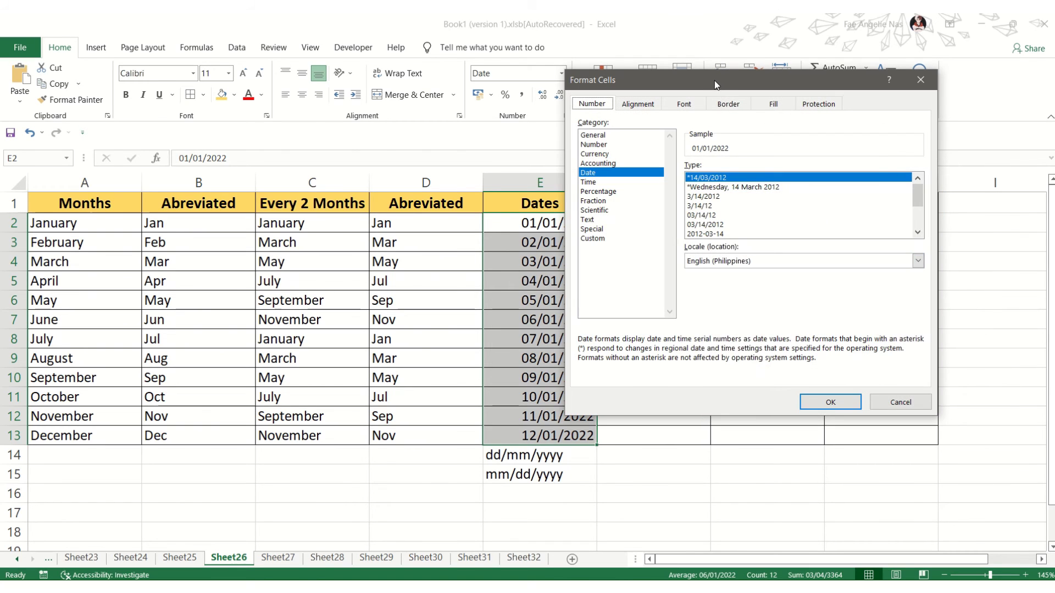
pyautogui.moveTo(714, 81); pyautogui.dragTo(531, 88)
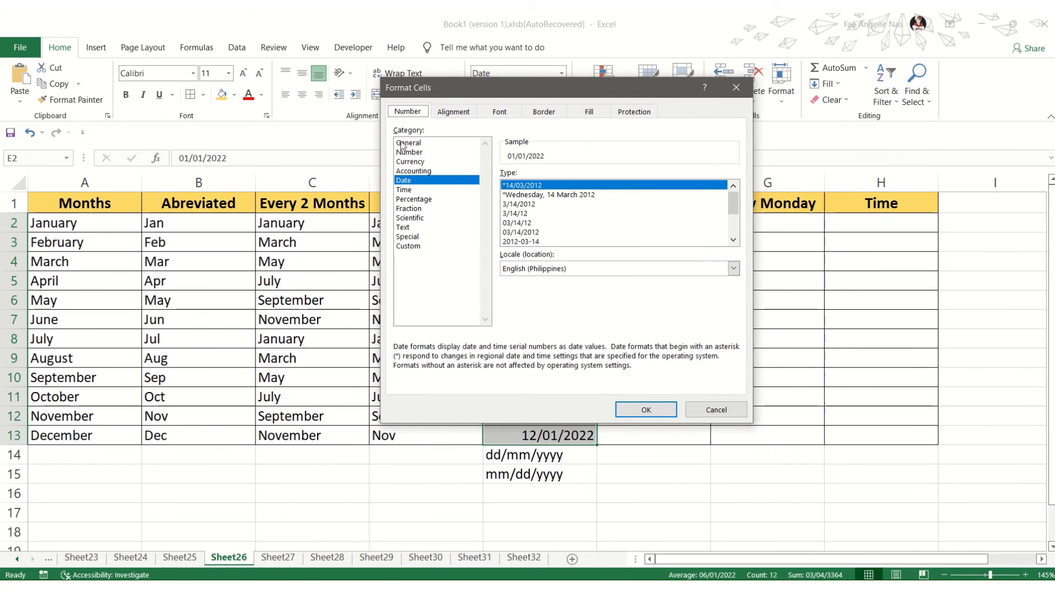
pyautogui.moveTo(502, 86); pyautogui.dragTo(746, 98)
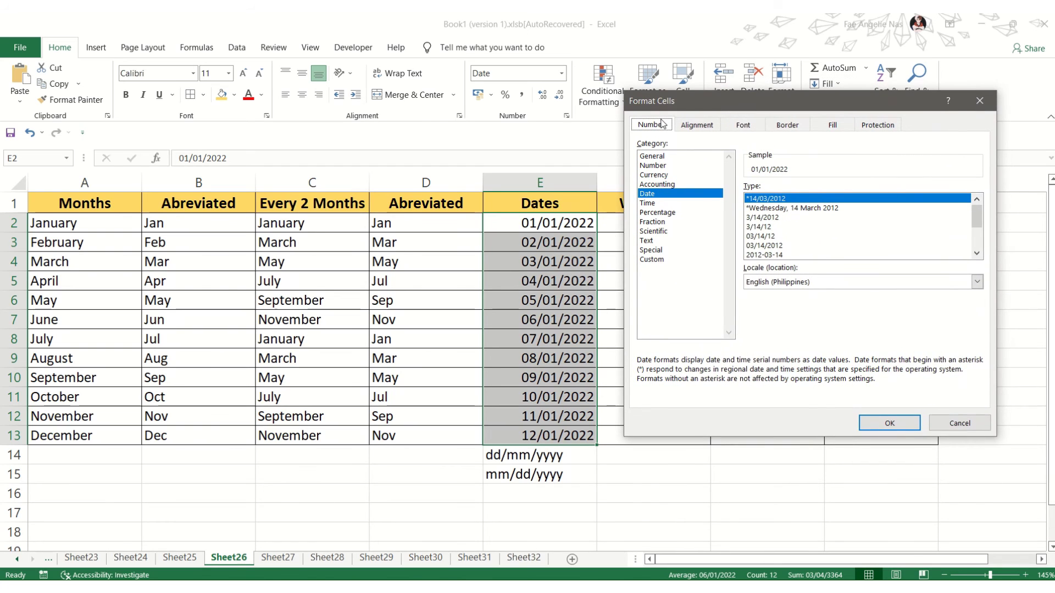
# Step: Apply the Date format type 03/14/2012 to the dates in E2 to E13
pyautogui.click(685, 195)
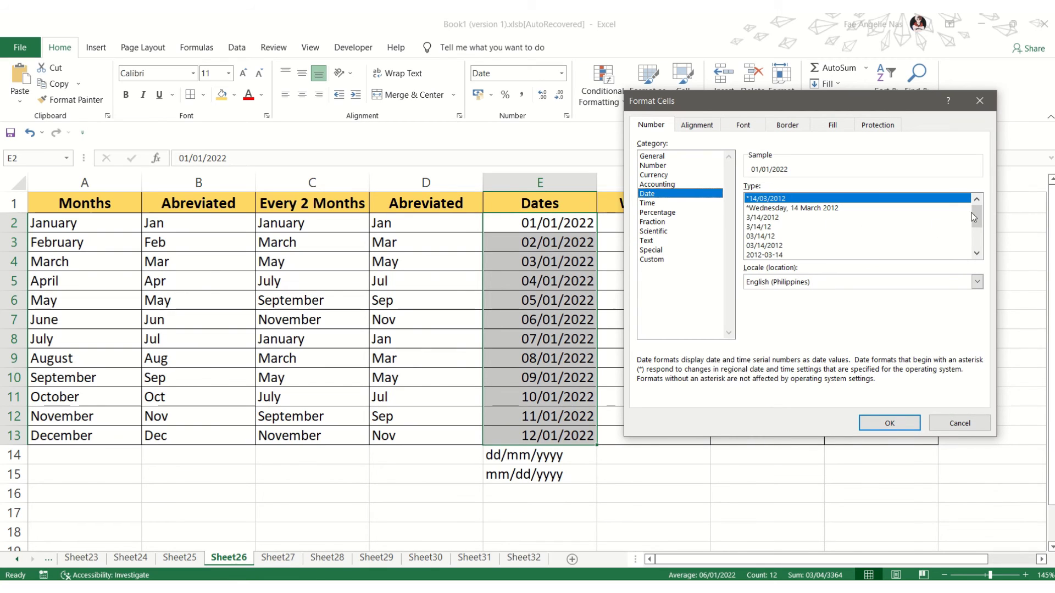
pyautogui.moveTo(976, 215)
pyautogui.mouseDown()
pyautogui.moveTo(981, 239)
pyautogui.moveTo(980, 201)
pyautogui.mouseUp()
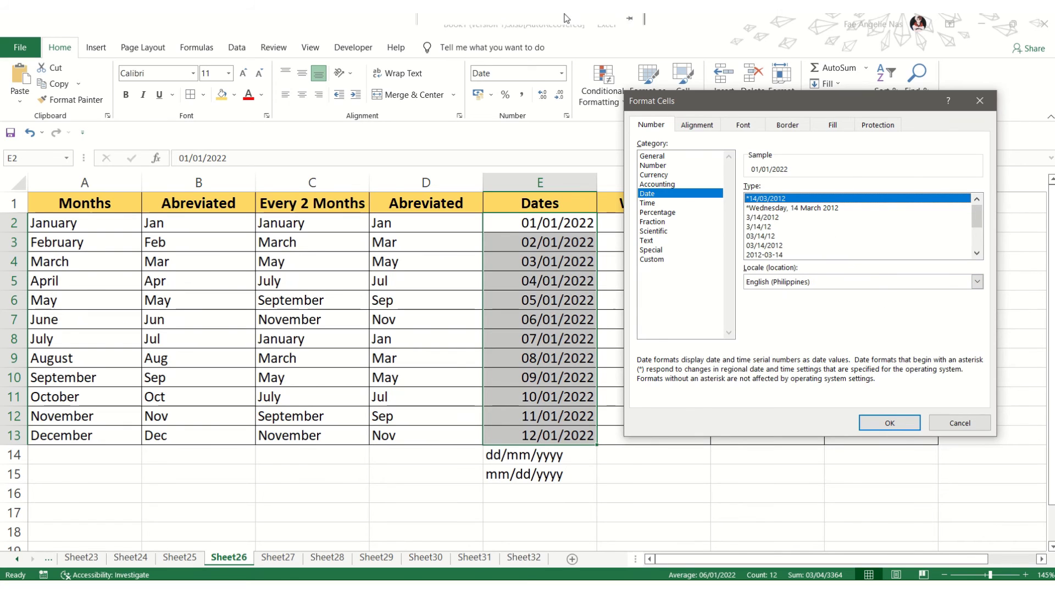
pyautogui.moveTo(531, 16)
pyautogui.click(440, 46)
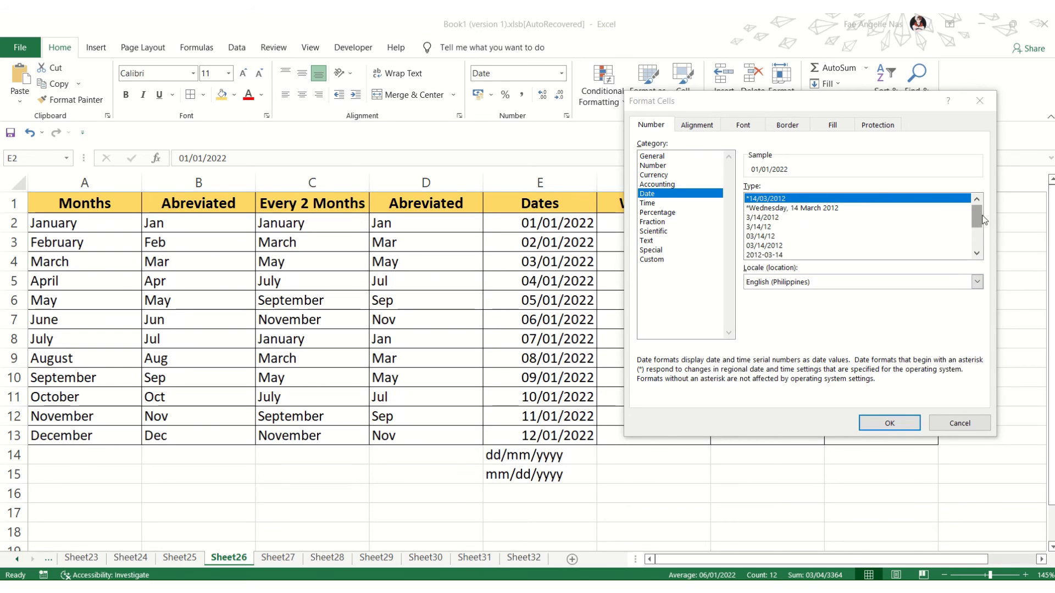
pyautogui.moveTo(977, 215)
pyautogui.mouseDown()
pyautogui.moveTo(977, 227)
pyautogui.moveTo(976, 203)
pyautogui.mouseUp()
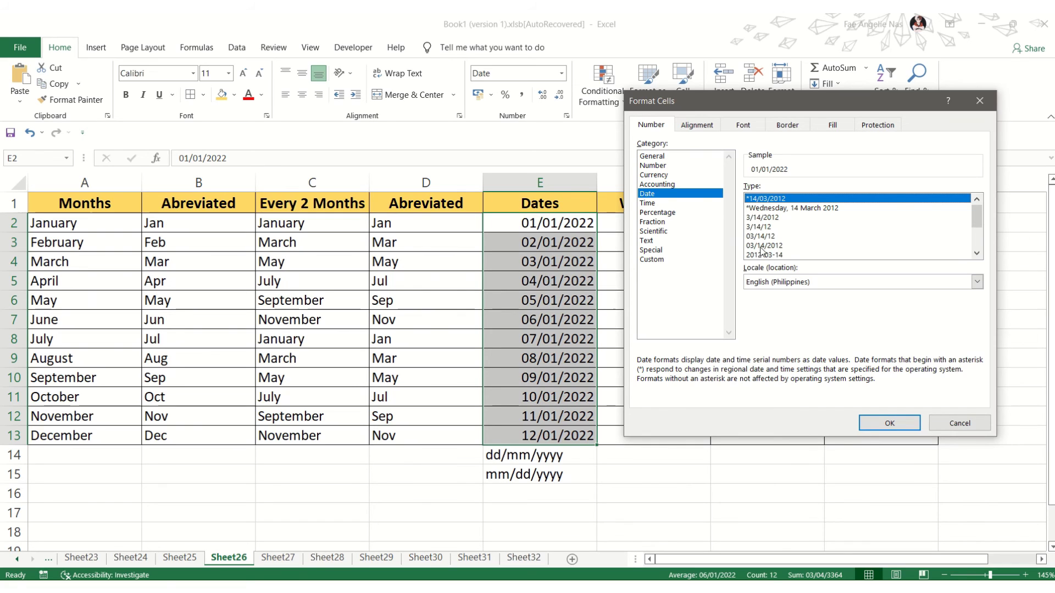
pyautogui.click(762, 245)
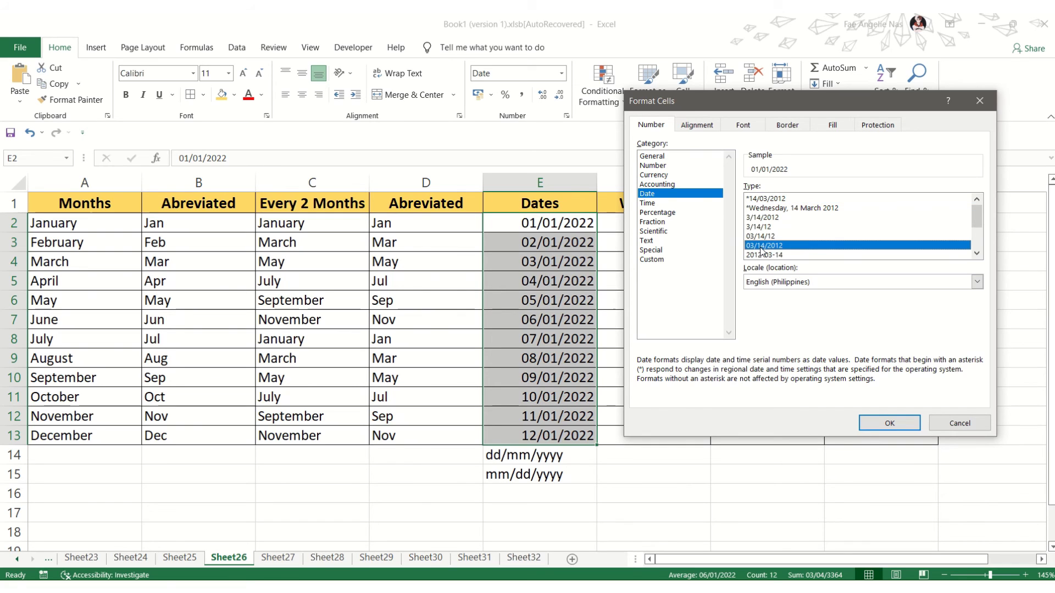
pyautogui.click(890, 423)
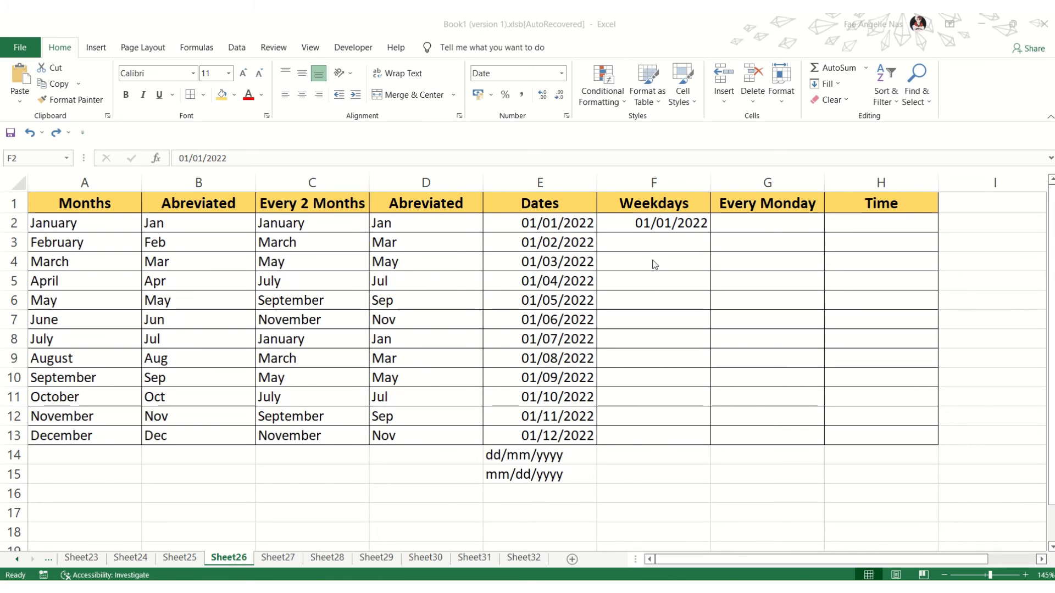
# Step: Extend the date in F2 down to F13 with the fill handle and set the fill option to Fill Weekdays
pyautogui.click(675, 230)
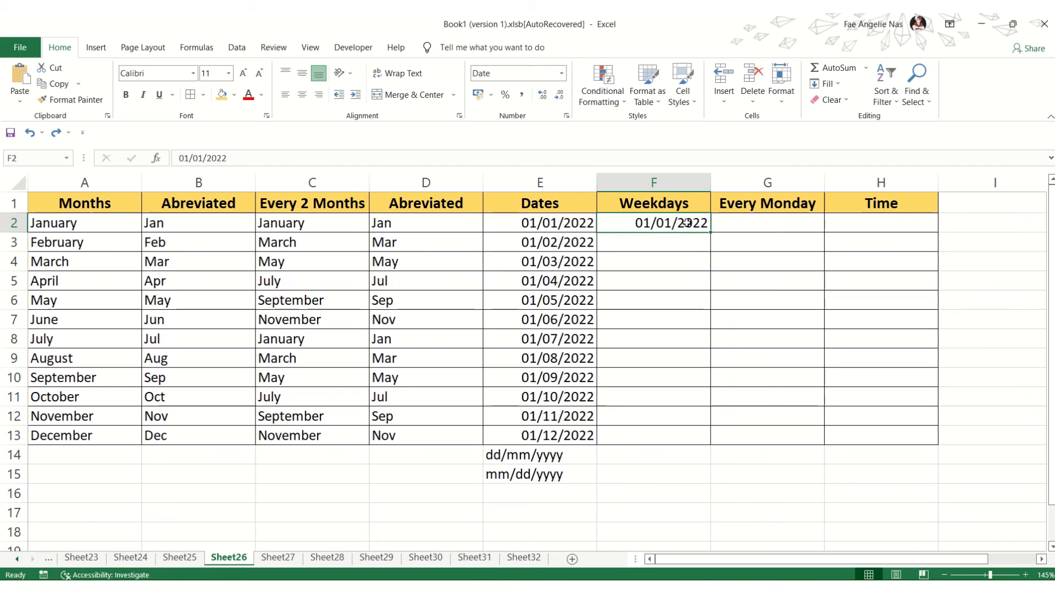
pyautogui.moveTo(548, 220); pyautogui.dragTo(552, 418)
pyautogui.click(663, 256)
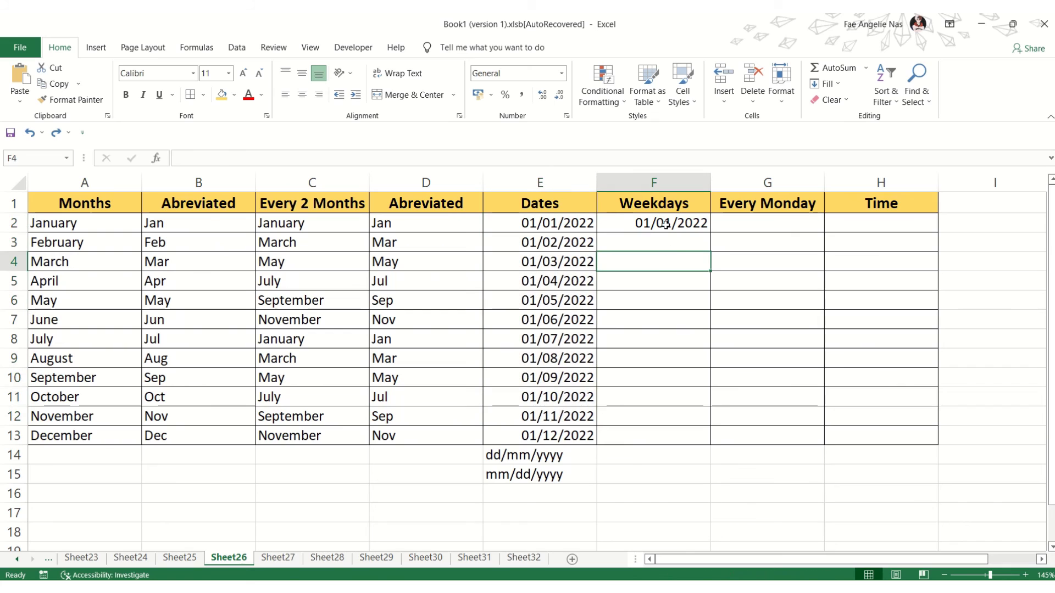
pyautogui.click(666, 224)
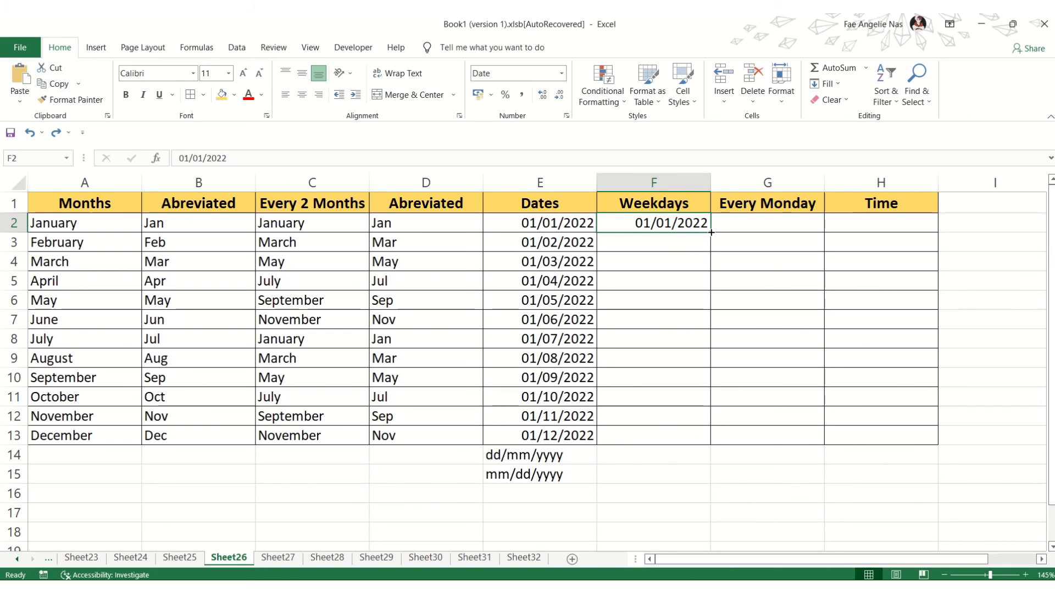
pyautogui.moveTo(711, 233); pyautogui.dragTo(688, 438)
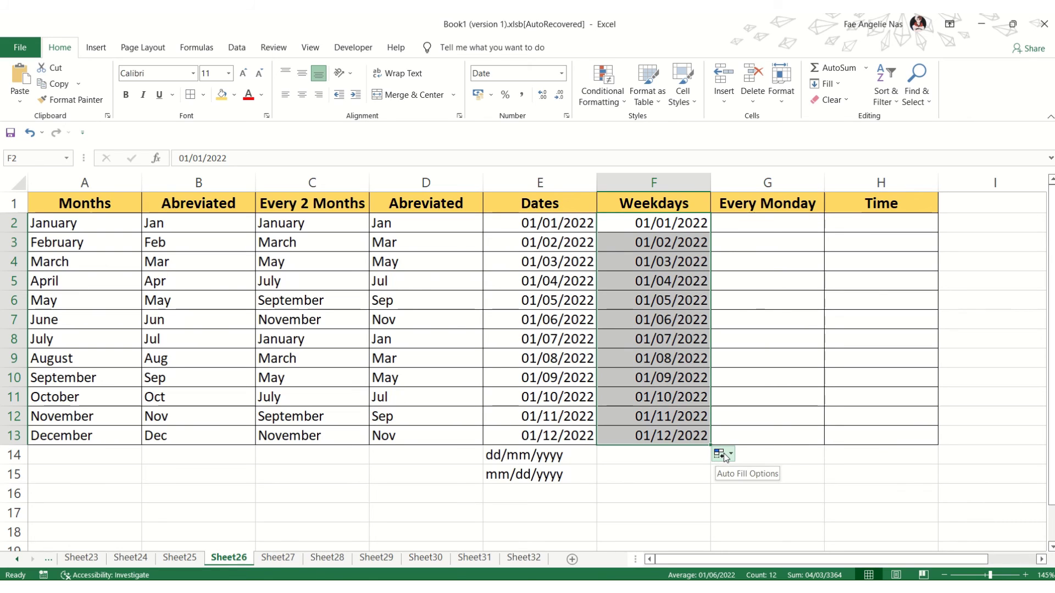
pyautogui.click(724, 454)
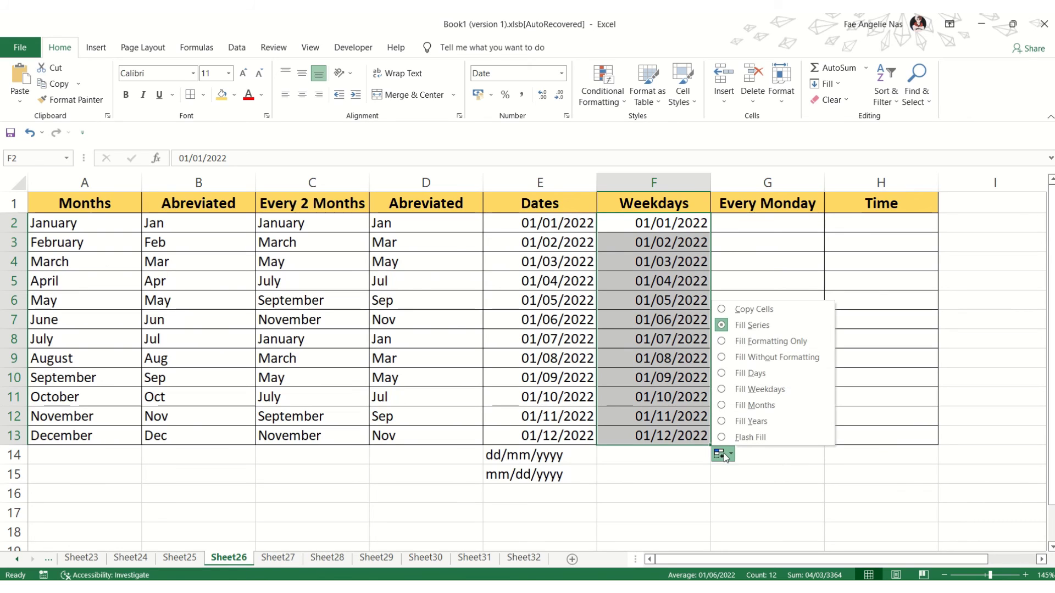
pyautogui.click(748, 390)
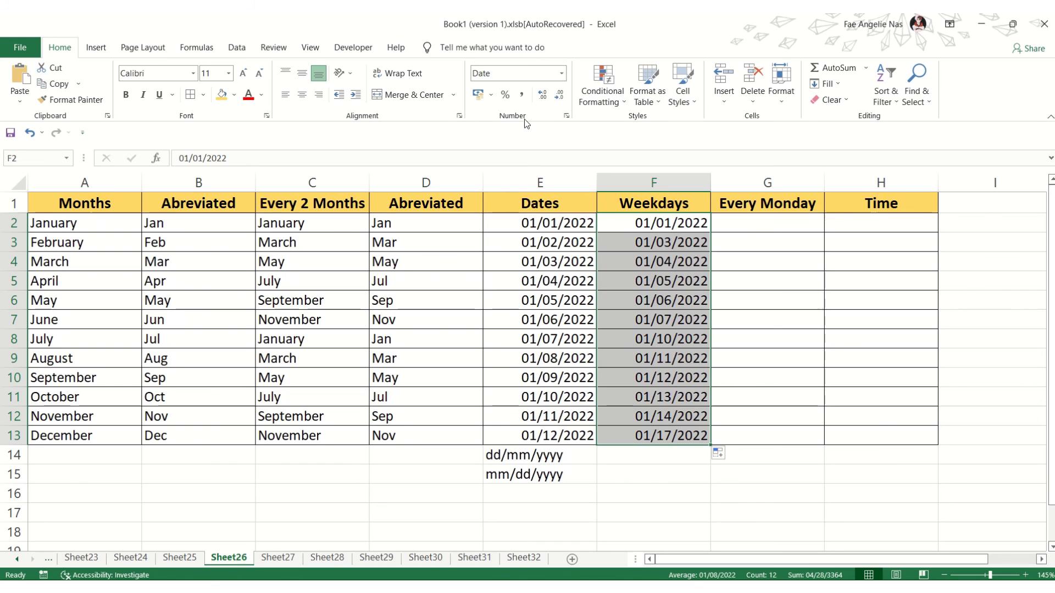
# Step: Apply the Long Date number format to the weekday dates in F2 to F13
pyautogui.click(561, 73)
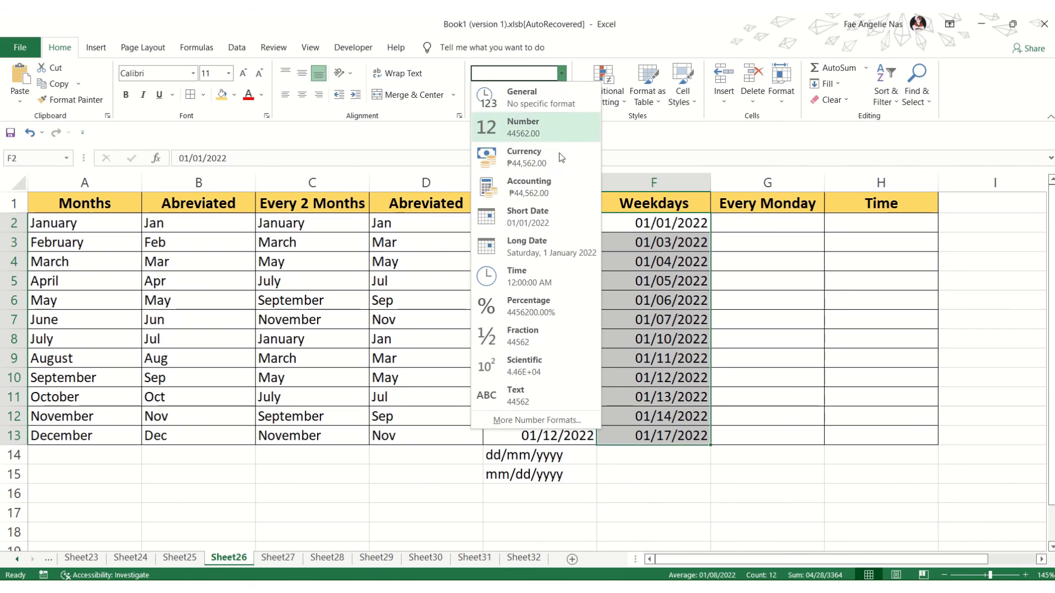
pyautogui.click(569, 256)
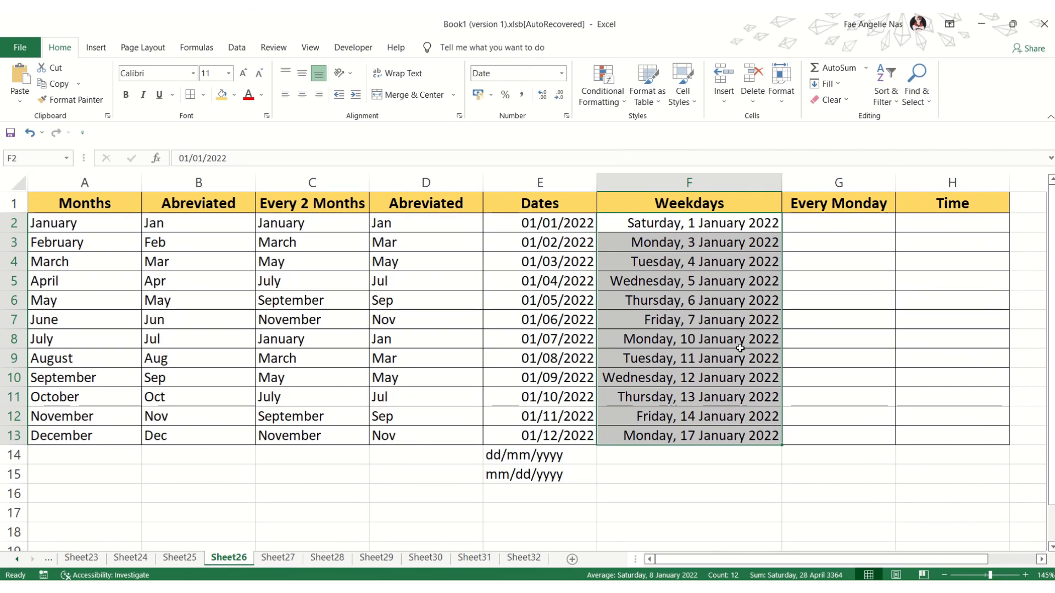
pyautogui.click(701, 470)
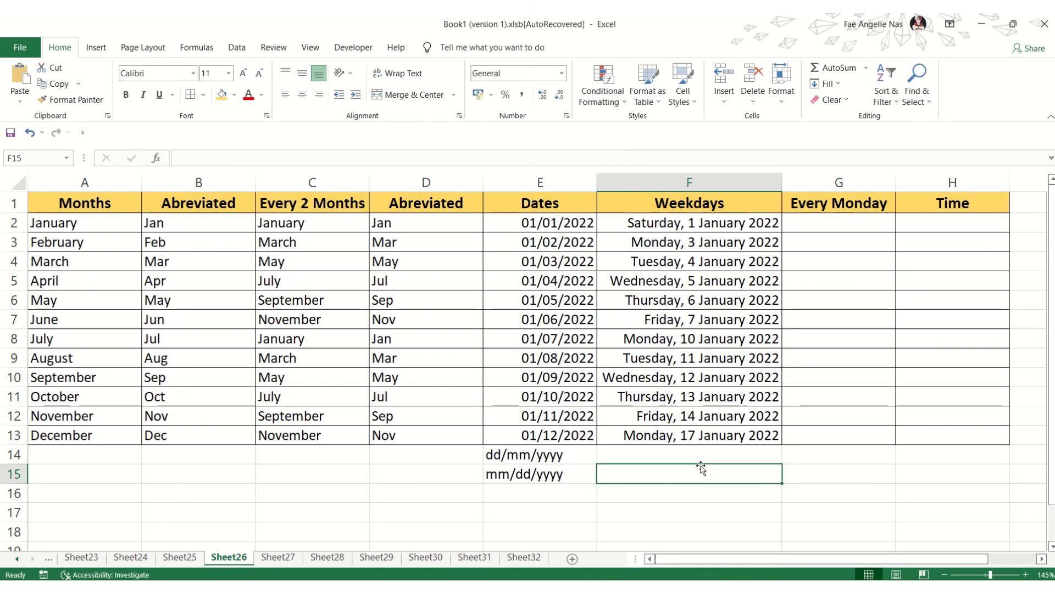
pyautogui.click(662, 217)
pyautogui.moveTo(661, 223); pyautogui.dragTo(674, 438)
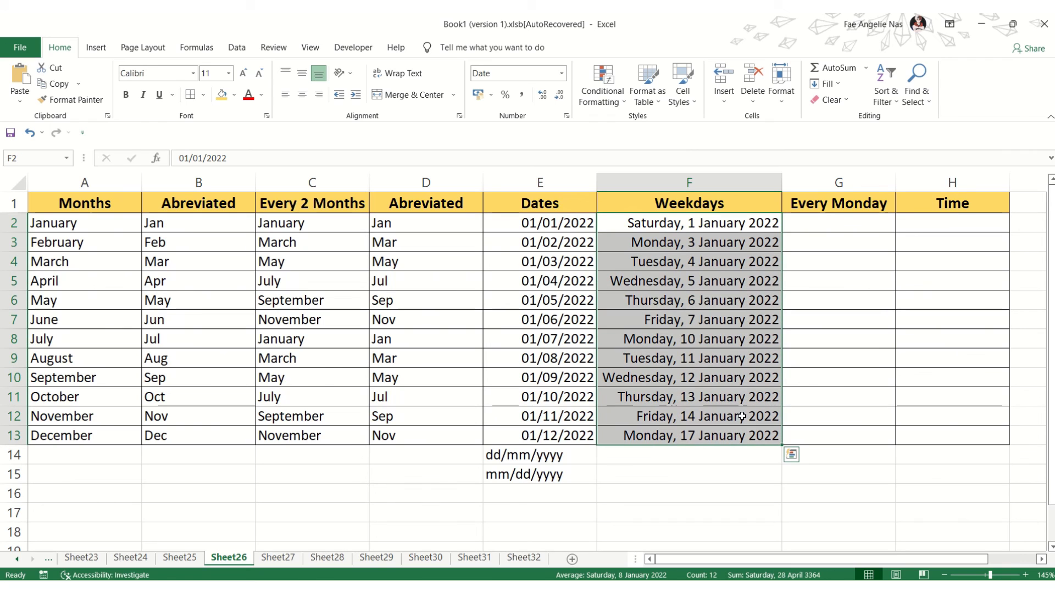
pyautogui.click(791, 454)
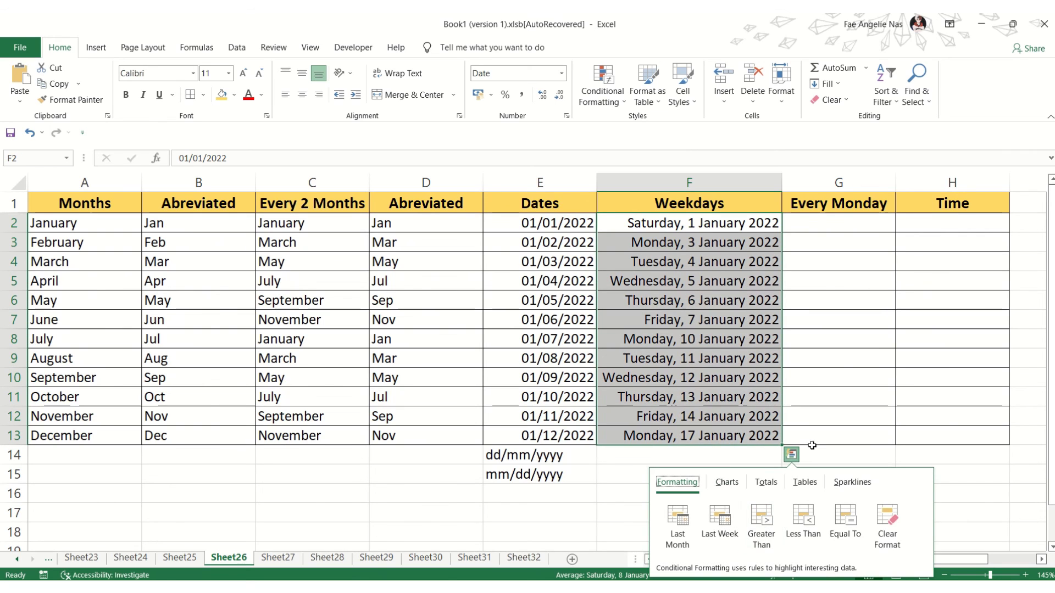
pyautogui.click(763, 437)
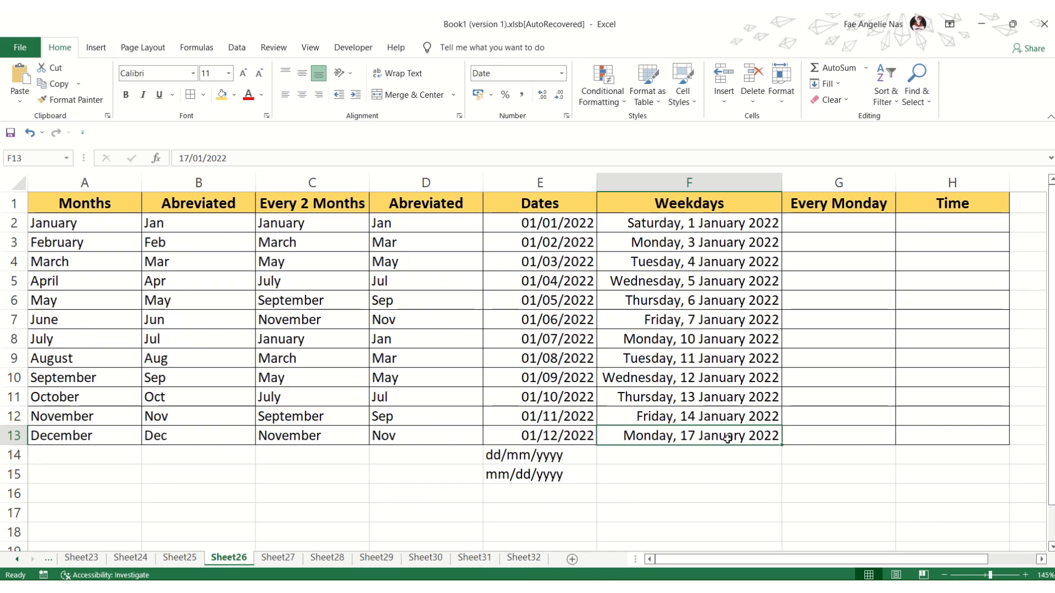
pyautogui.click(743, 472)
# Step: Go through the long-format dates in F3 to F13 to check which days of the week they fall on
pyautogui.click(668, 244)
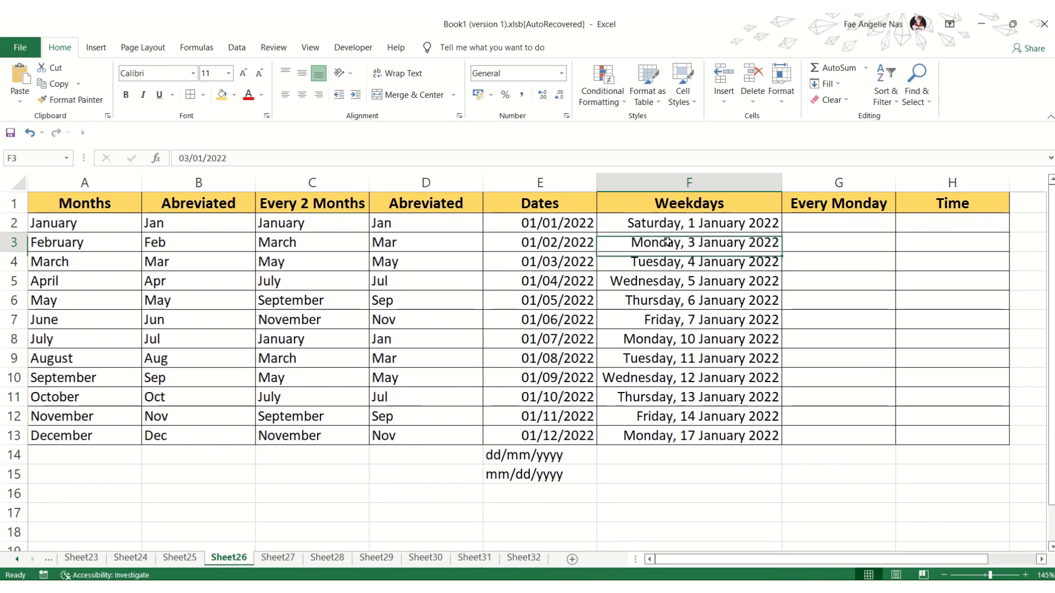
pyautogui.click(678, 259)
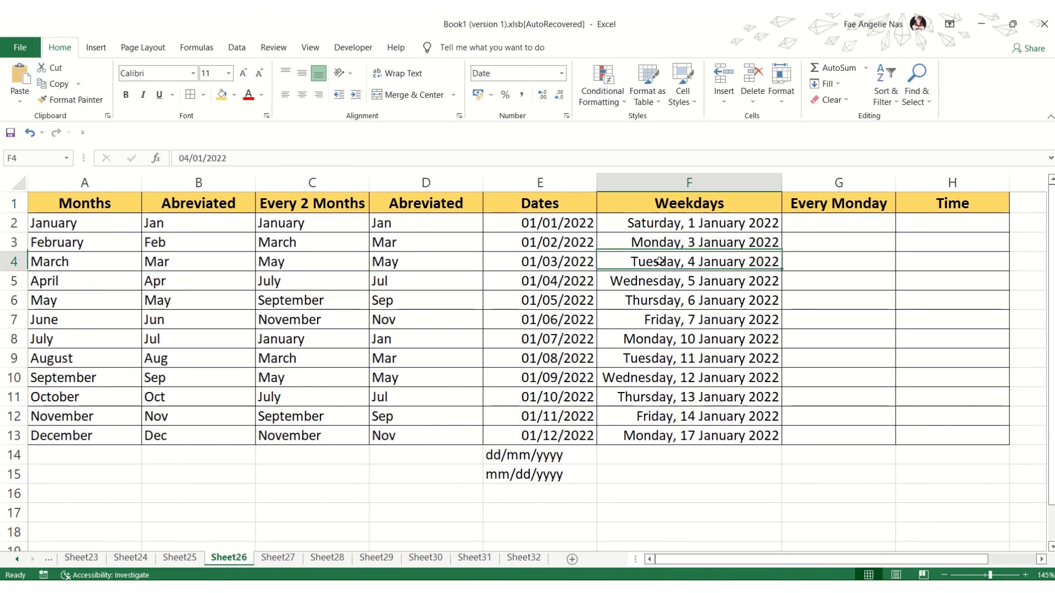
pyautogui.click(664, 286)
pyautogui.click(665, 300)
pyautogui.click(664, 319)
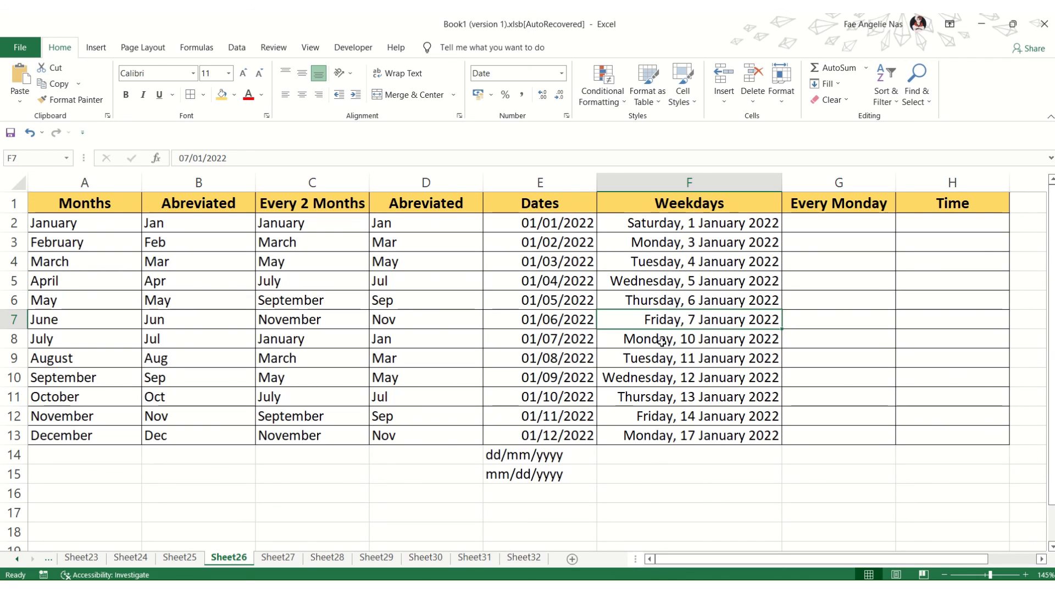
pyautogui.click(663, 342)
pyautogui.click(663, 359)
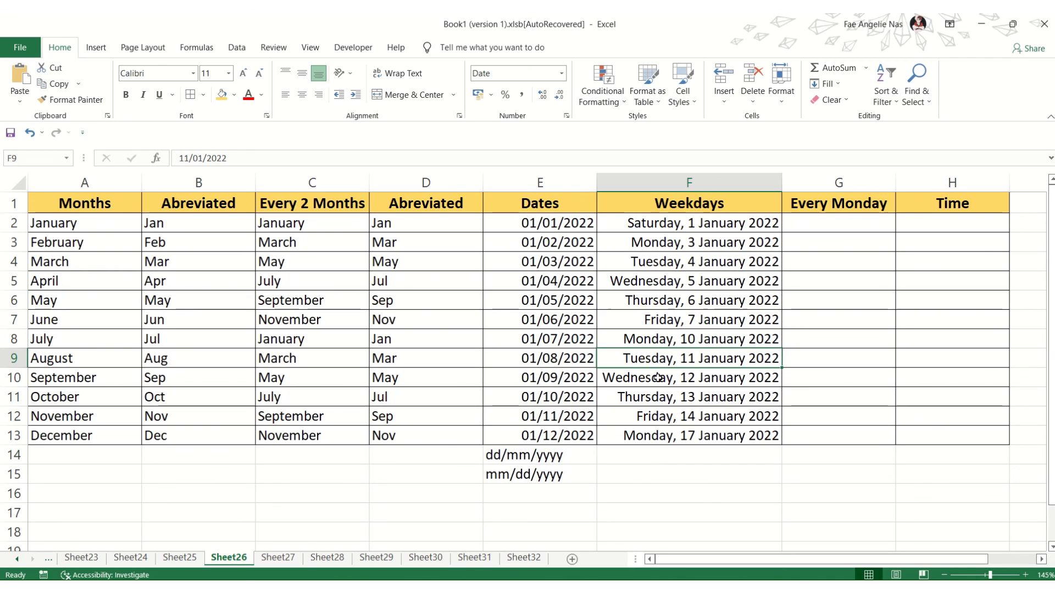
pyautogui.click(659, 378)
pyautogui.click(663, 411)
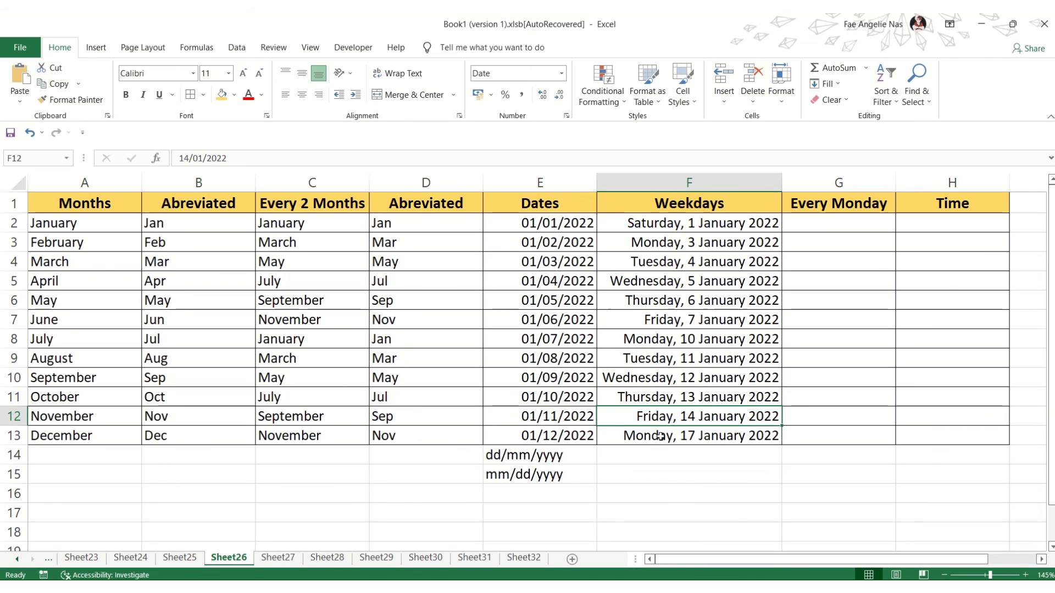
pyautogui.click(662, 436)
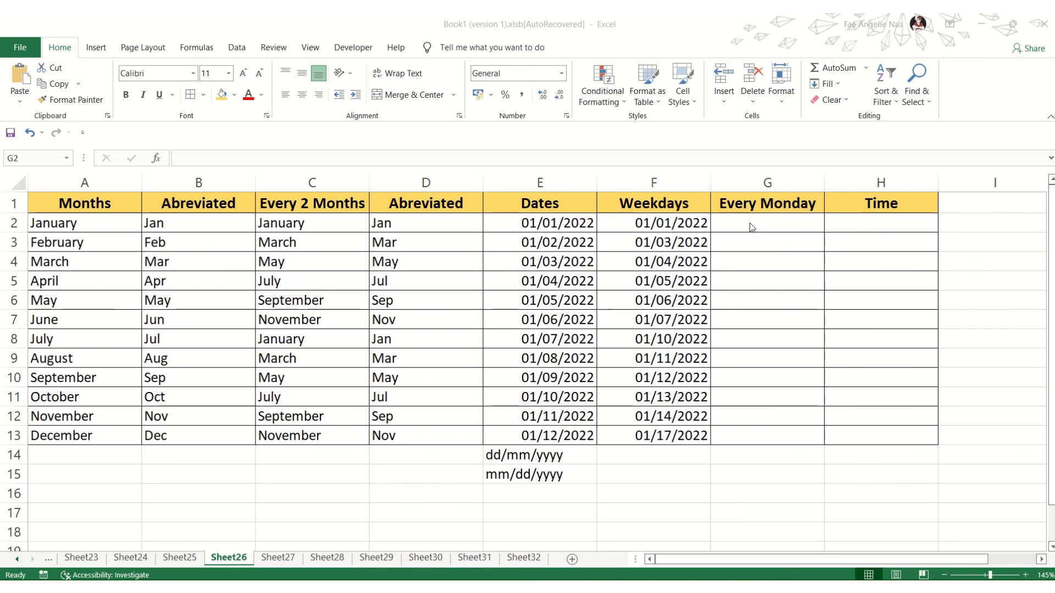
# Step: Enter the first Monday date, 03/01/2022, in G2 under Every Monday
pyautogui.moveTo(752, 227); pyautogui.dragTo(754, 273)
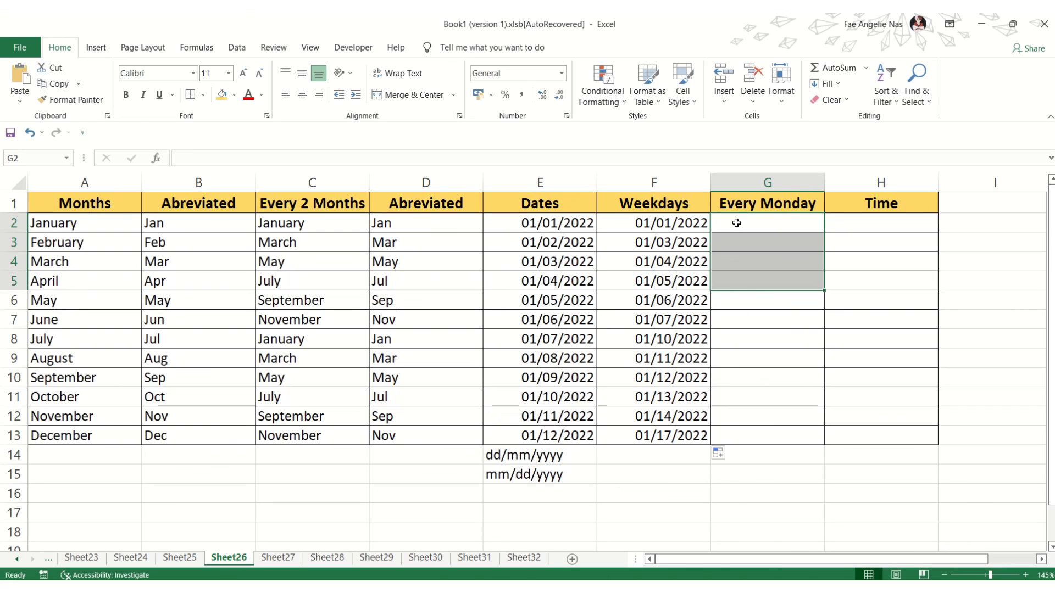
pyautogui.click(648, 246)
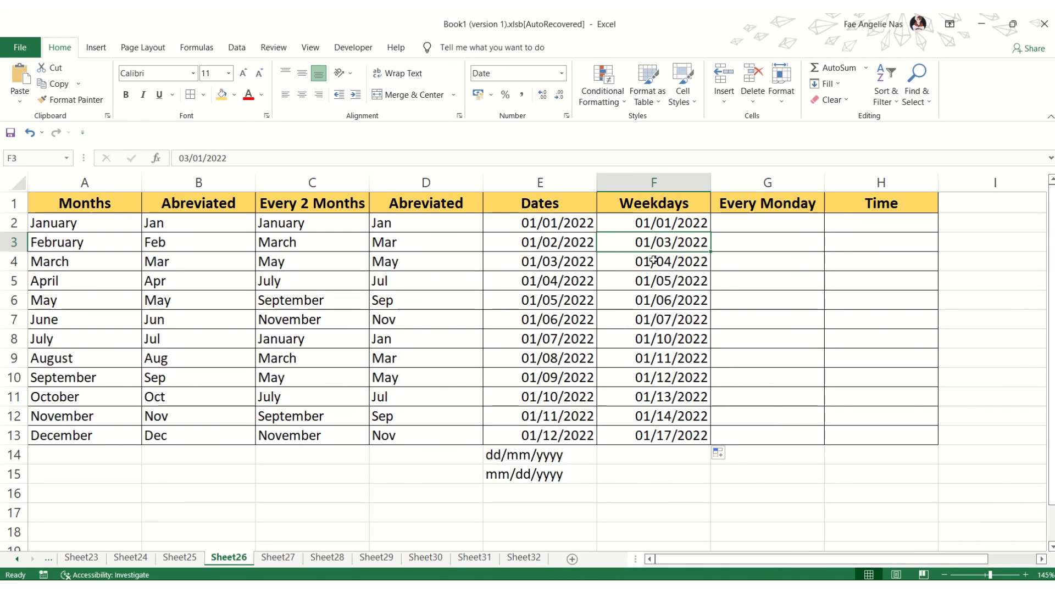
pyautogui.click(731, 222)
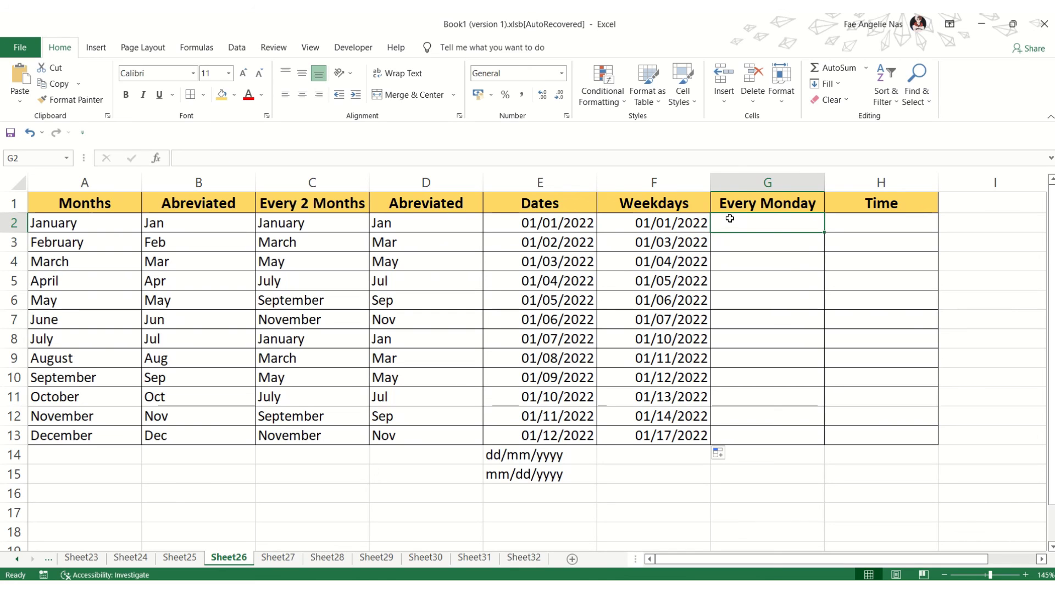
pyautogui.write('0')
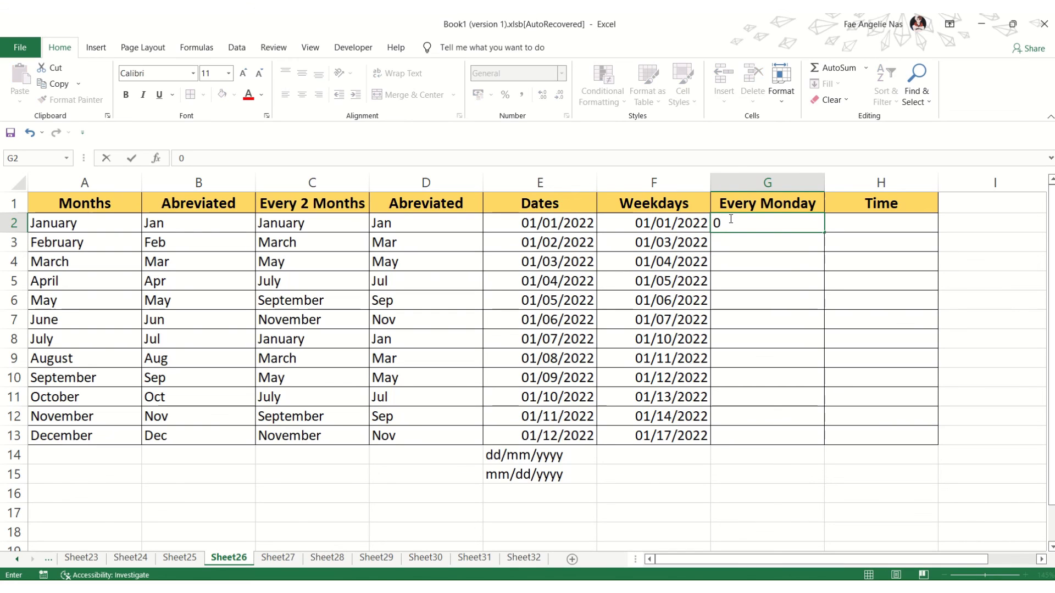
pyautogui.write('1')
pyautogui.press('BackSpace')
pyautogui.write('03/01/2022')
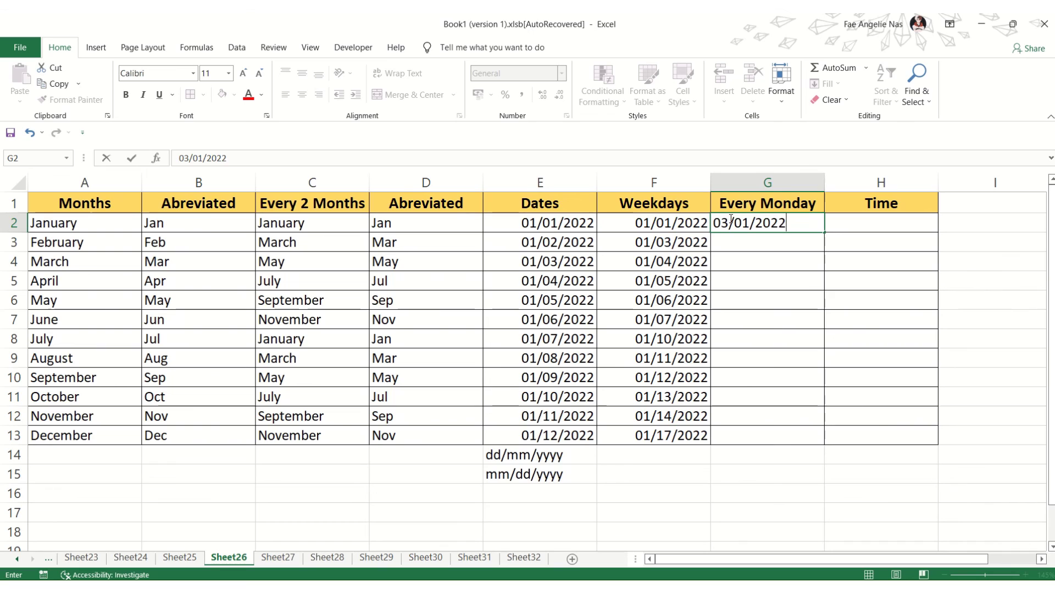
pyautogui.press('Return')
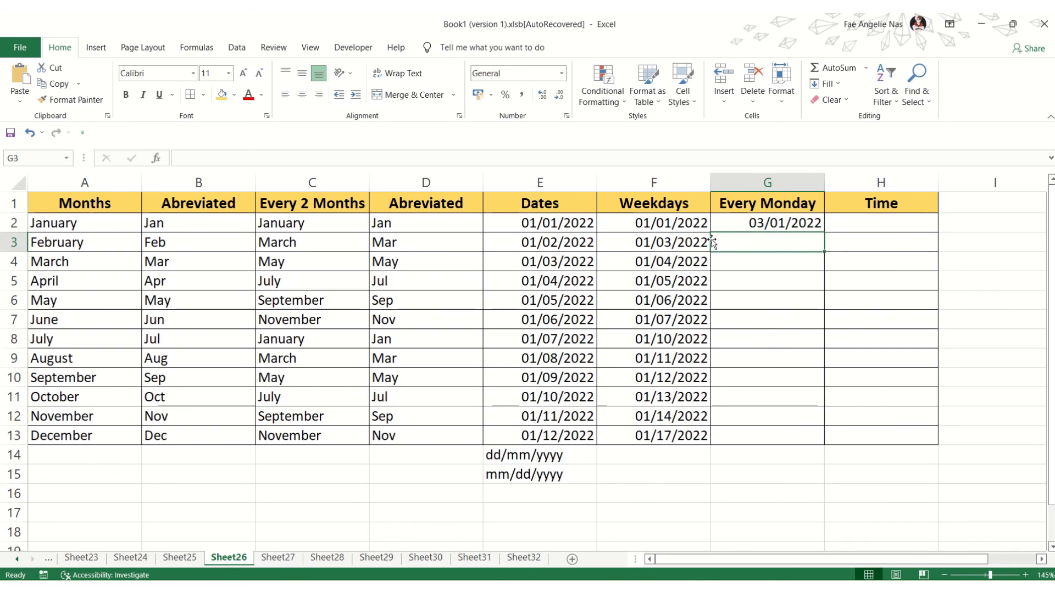
# Step: Trace the Weekdays dates from F3 to F8 to find the following Monday and enter 10/01/2022 in G3
pyautogui.click(675, 243)
pyautogui.click(672, 262)
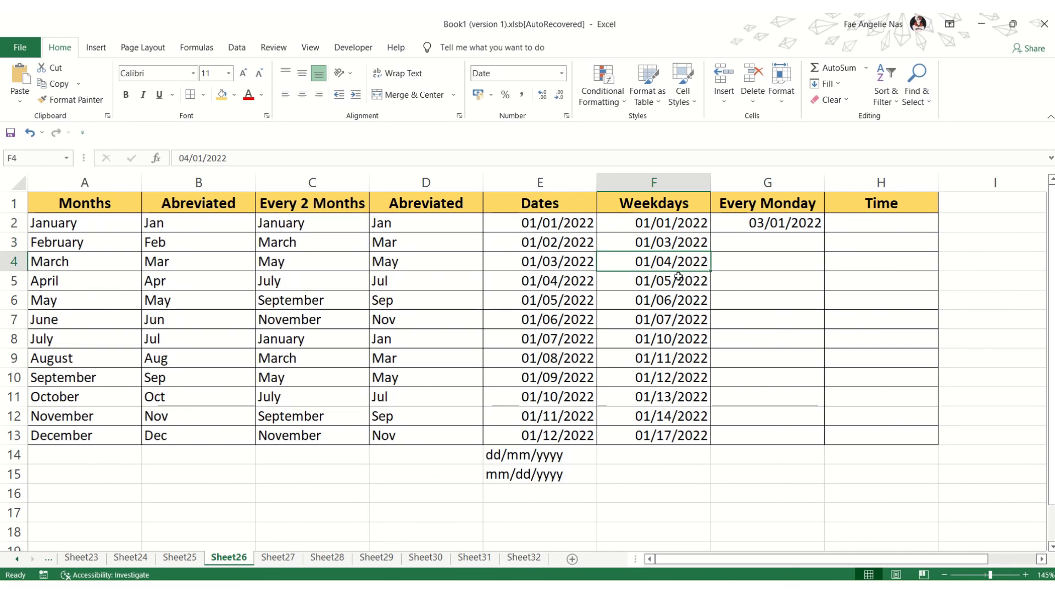
pyautogui.click(675, 281)
pyautogui.click(677, 300)
pyautogui.click(680, 322)
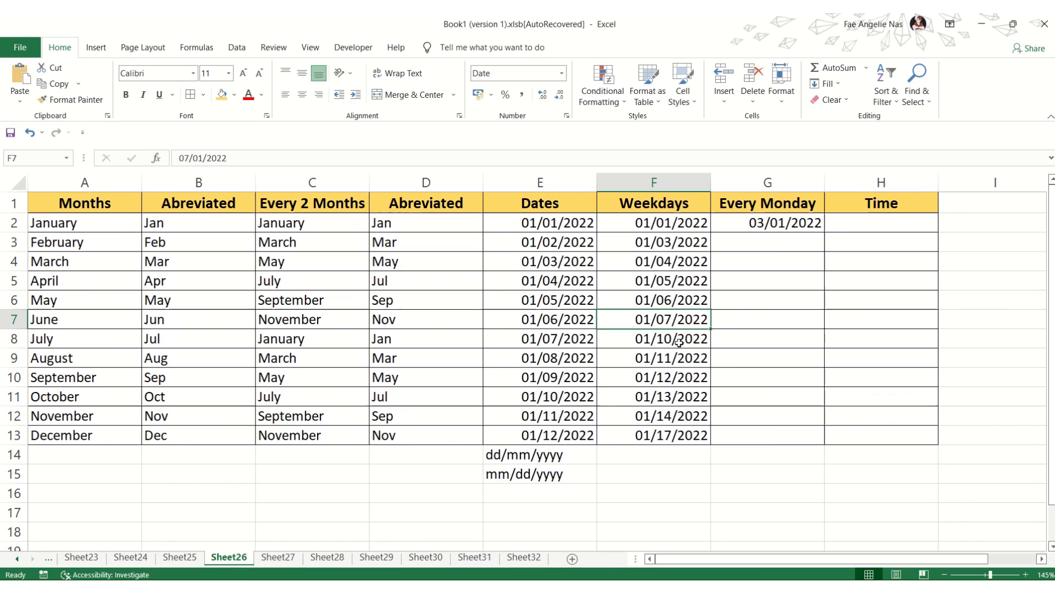
pyautogui.click(678, 341)
pyautogui.click(778, 236)
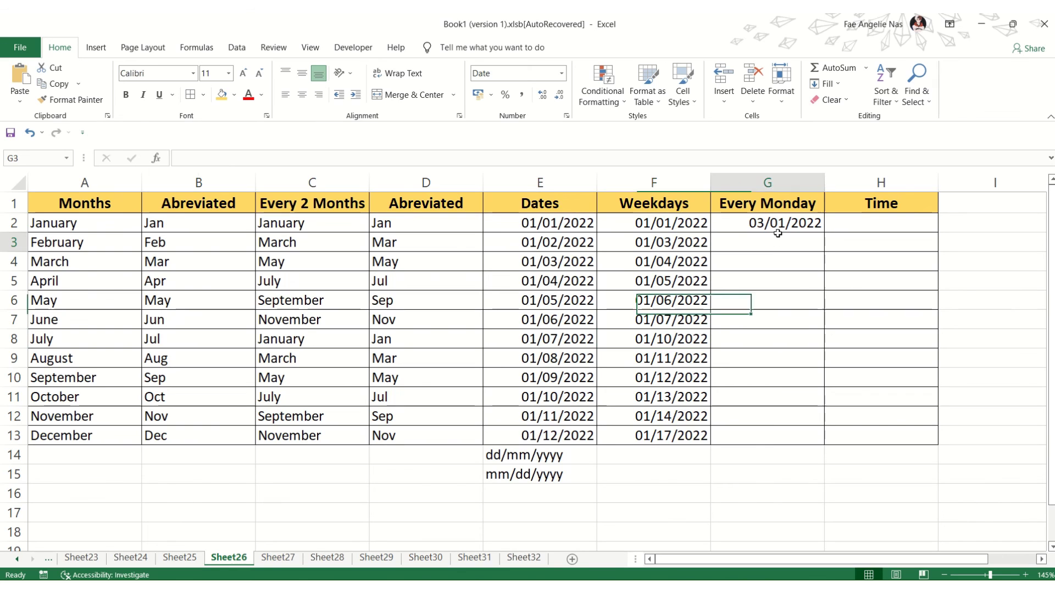
pyautogui.write('10/0')
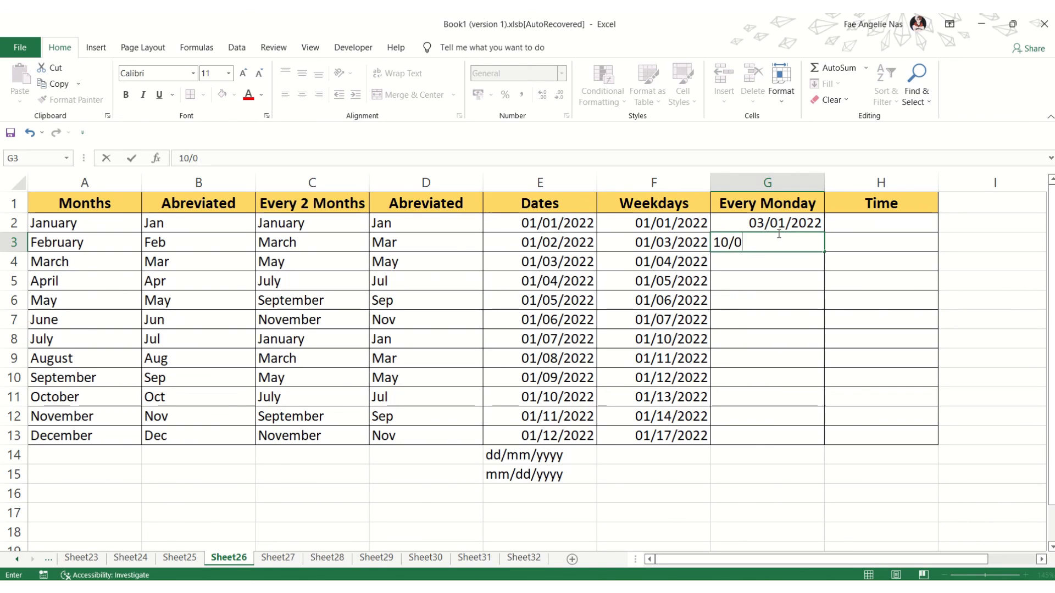
pyautogui.write('1/202')
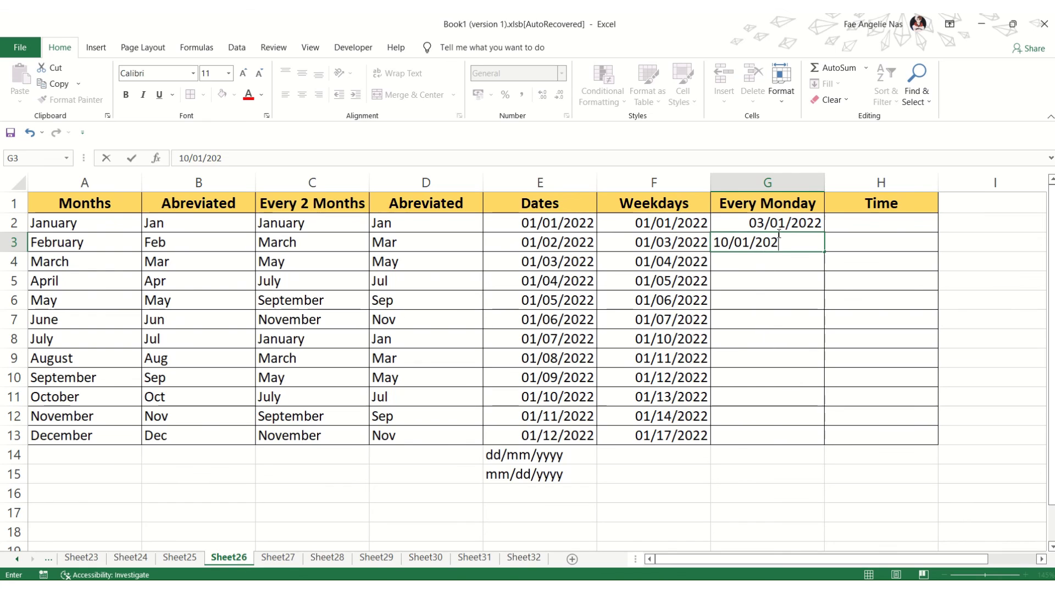
pyautogui.write('2')
pyautogui.press('Return')
# Step: Extend the weekly pattern from G2 and G3 down to G13 with the fill handle
pyautogui.click(784, 228)
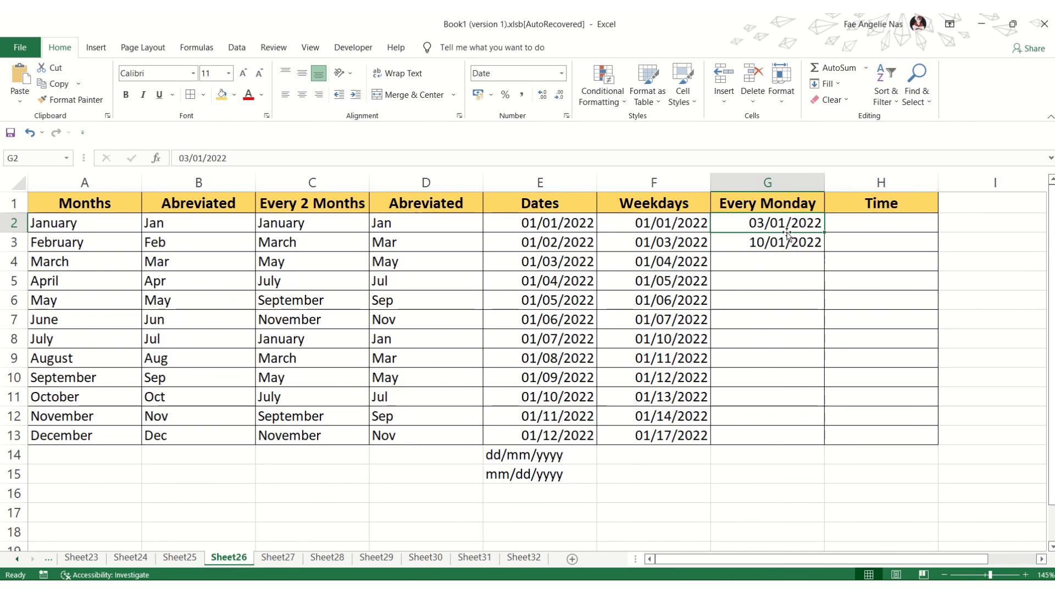
pyautogui.keyDown('ctrl'); pyautogui.click(785, 240); pyautogui.keyUp('ctrl')
pyautogui.click(790, 277)
pyautogui.moveTo(788, 225); pyautogui.dragTo(811, 443)
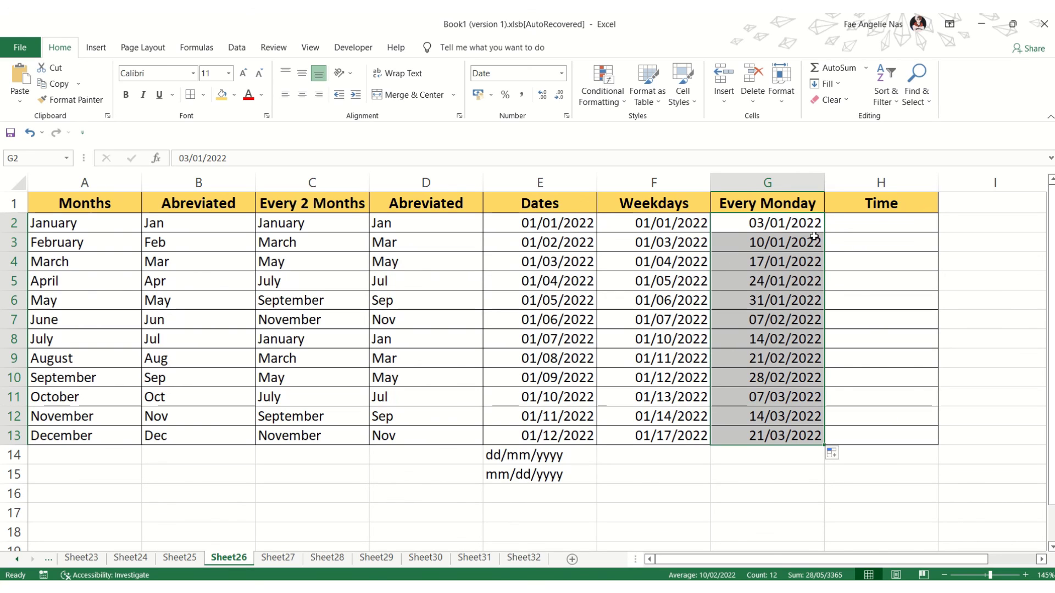
# Step: Apply the Long Date number format to the Every Monday dates in G2 to G13
pyautogui.click(561, 74)
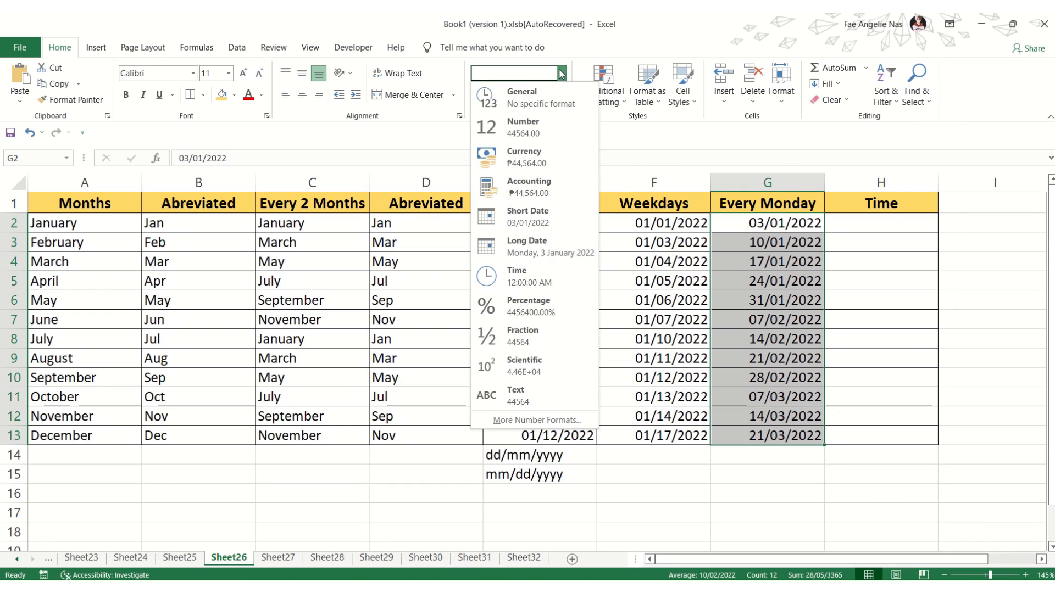
pyautogui.click(525, 242)
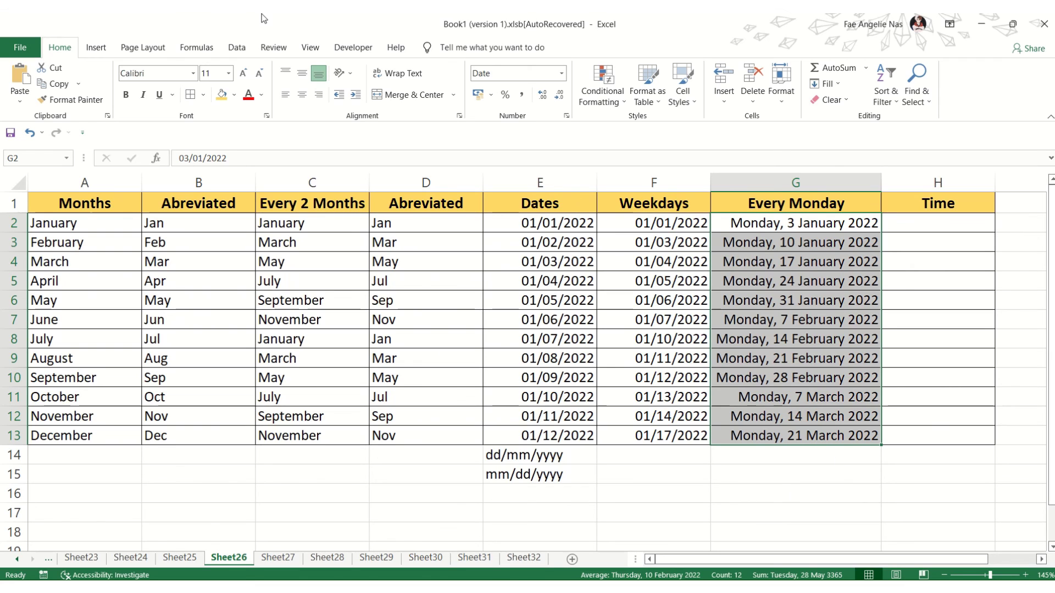
pyautogui.moveTo(385, 17)
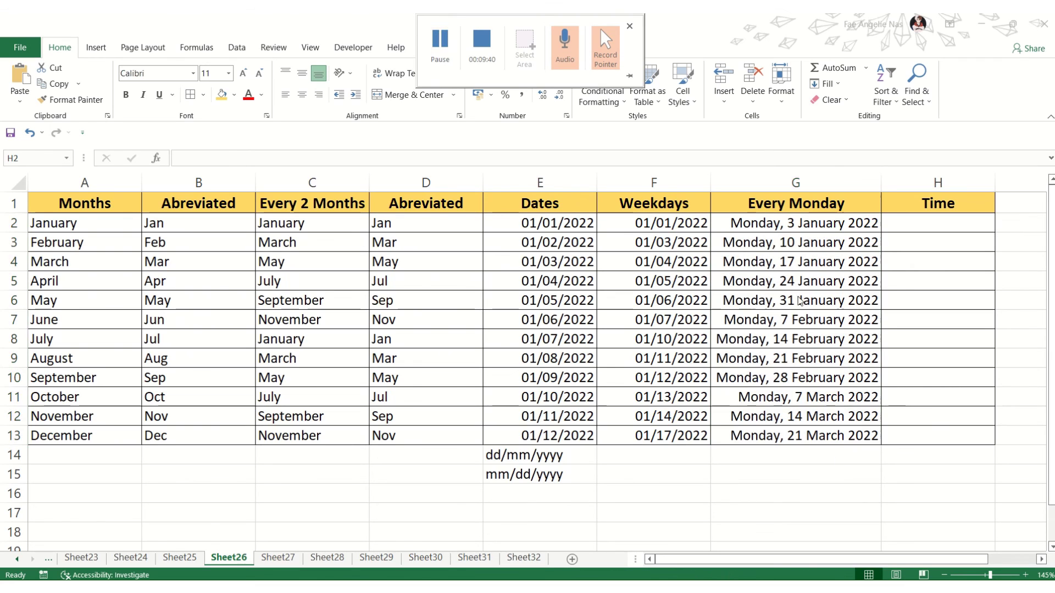
# Step: Enter 1:00 PM in H2 under Time and extend it as an hourly series down to H13 with the fill handle
pyautogui.click(959, 227)
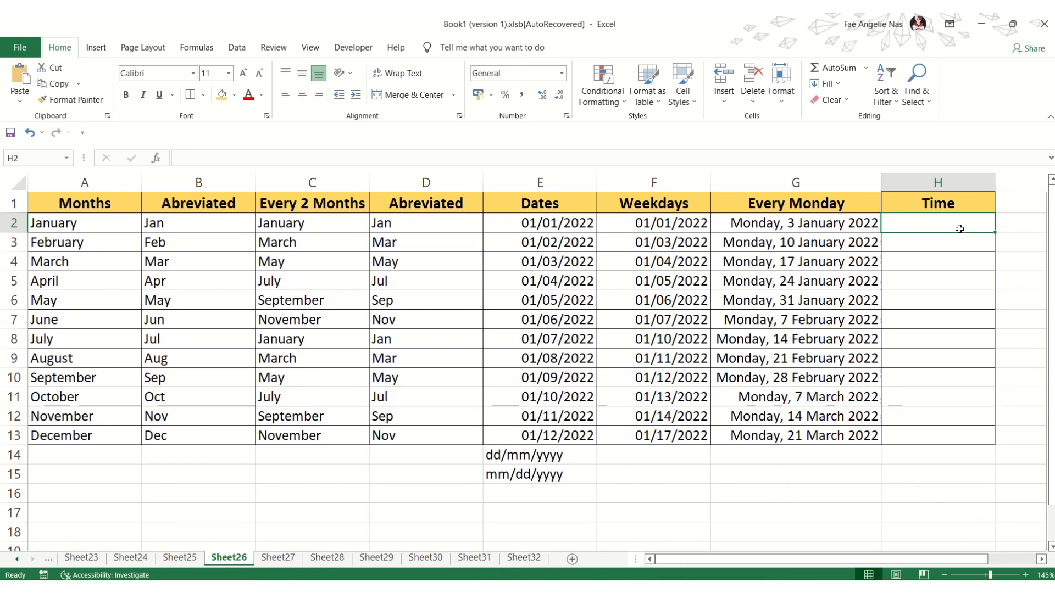
pyautogui.write('1:')
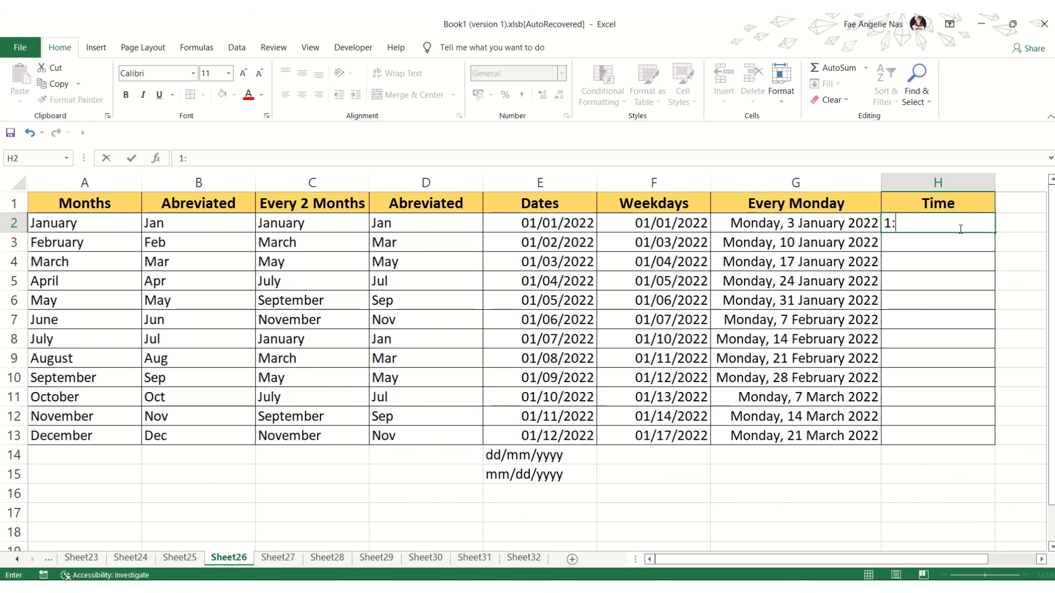
pyautogui.write('00 PM')
pyautogui.hotkey('ctrl', 'Return')
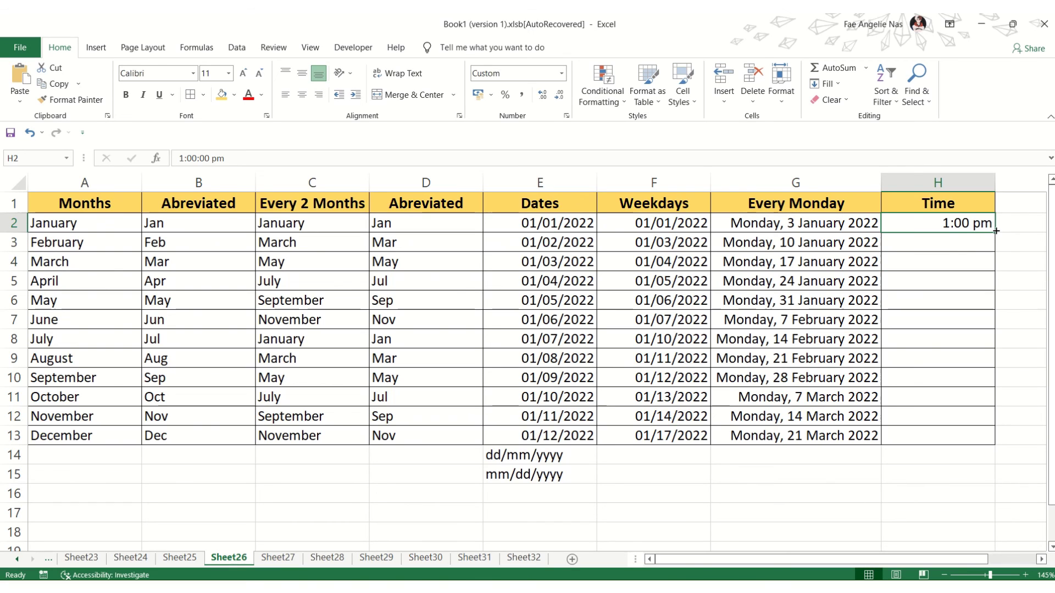
pyautogui.moveTo(997, 232); pyautogui.dragTo(990, 438)
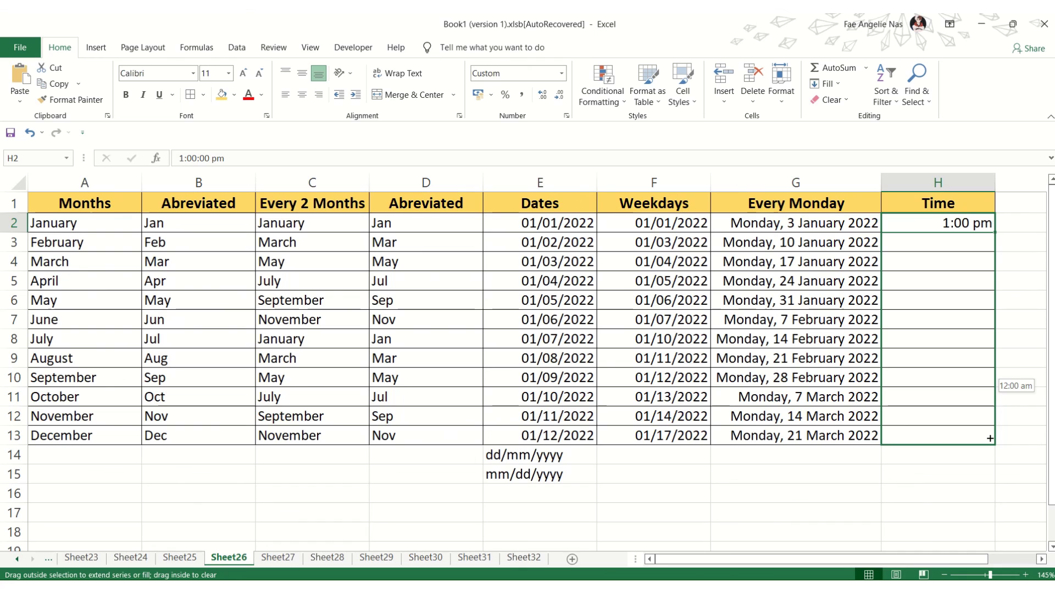
pyautogui.moveTo(990, 438); pyautogui.dragTo(989, 436)
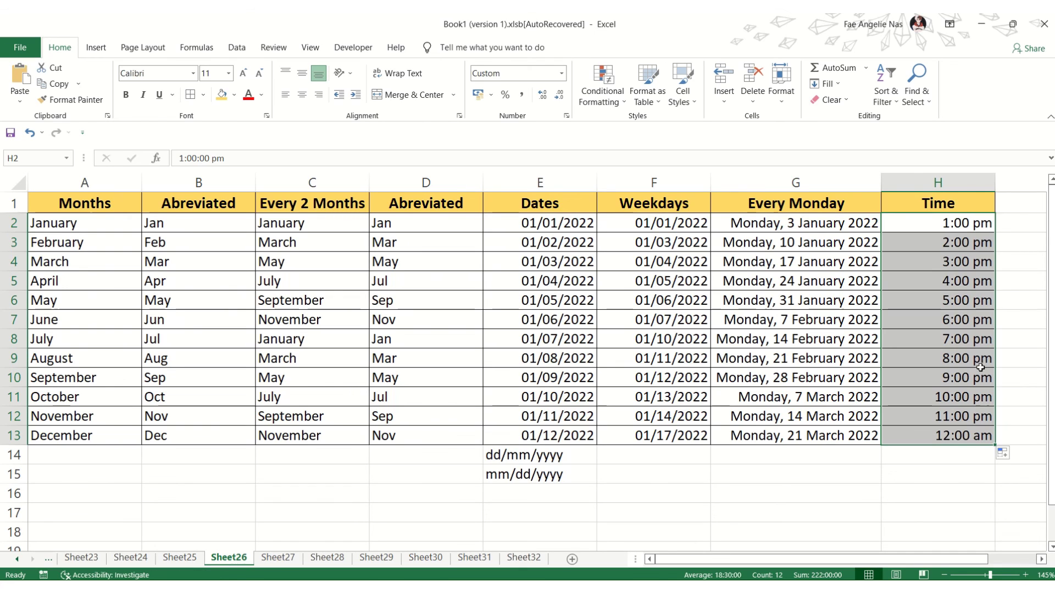
pyautogui.click(947, 230)
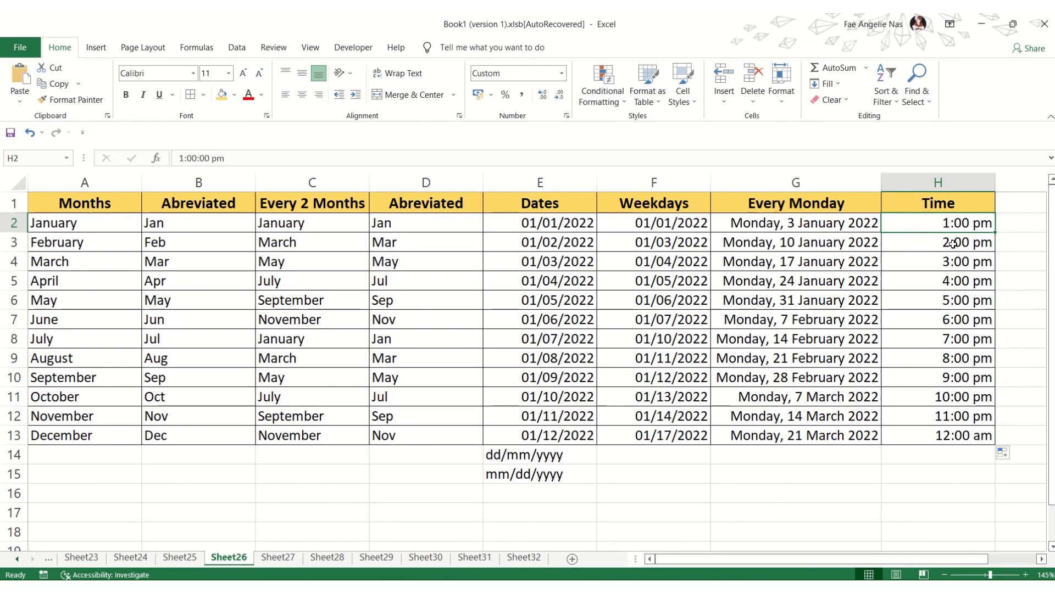
pyautogui.click(952, 243)
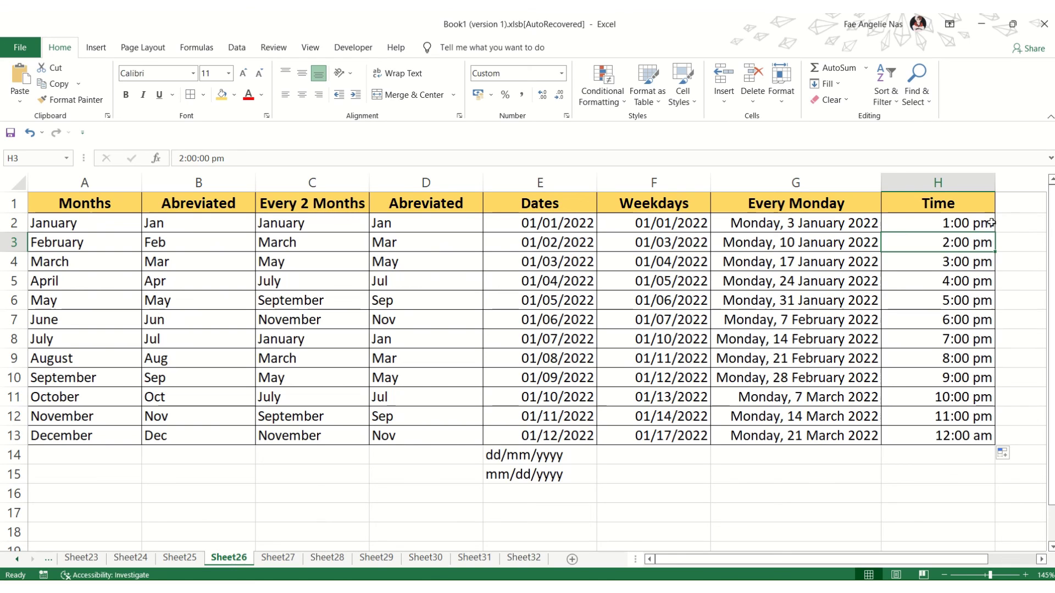
# Step: Enter 1:35 PM in I2 and 1:40 PM in I3, in the empty column beside Time
pyautogui.click(1023, 229)
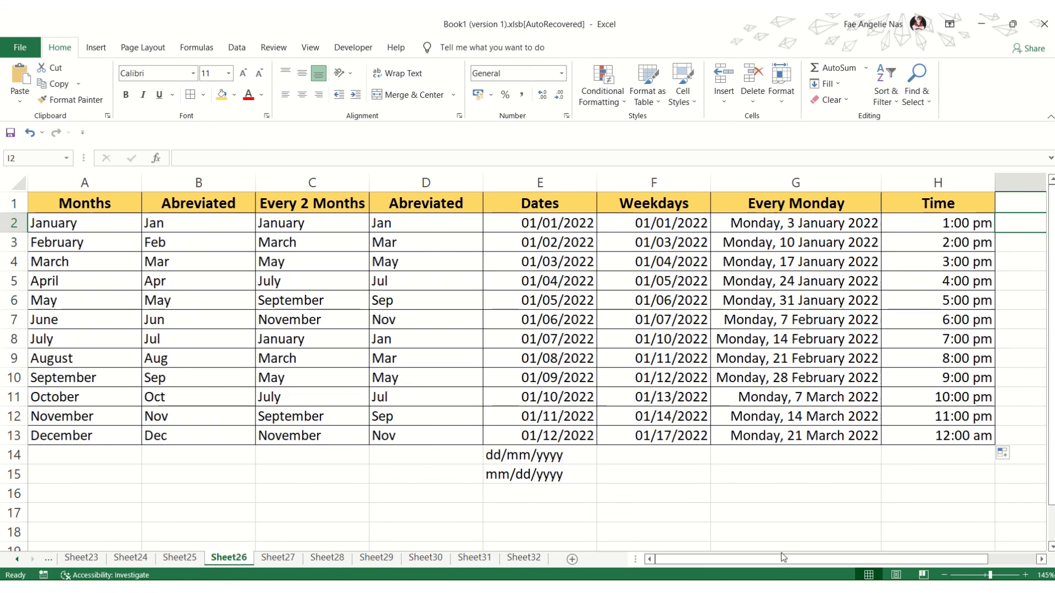
pyautogui.moveTo(782, 559); pyautogui.dragTo(825, 559)
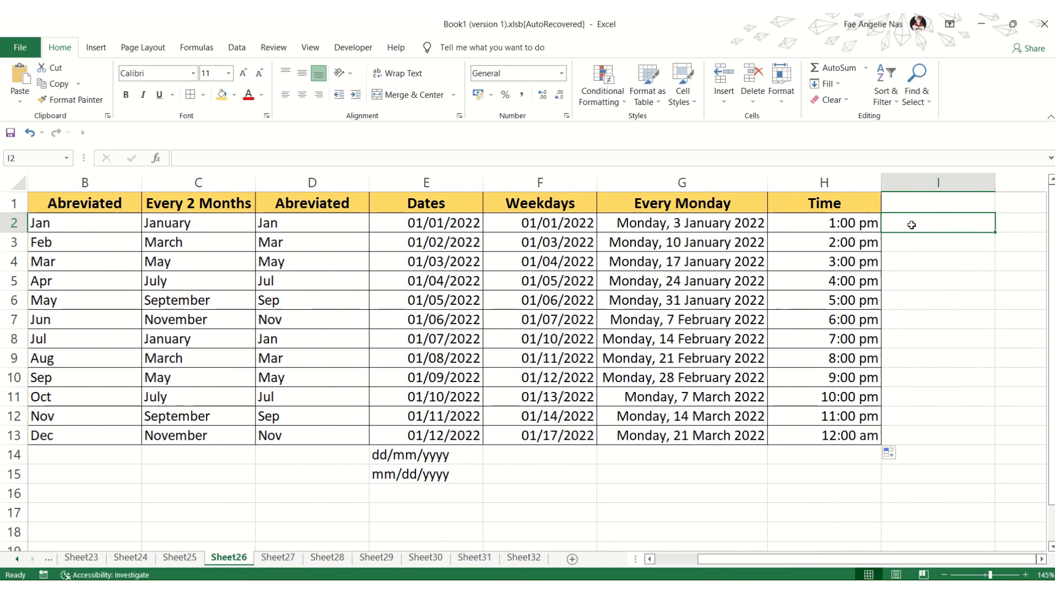
pyautogui.write('1')
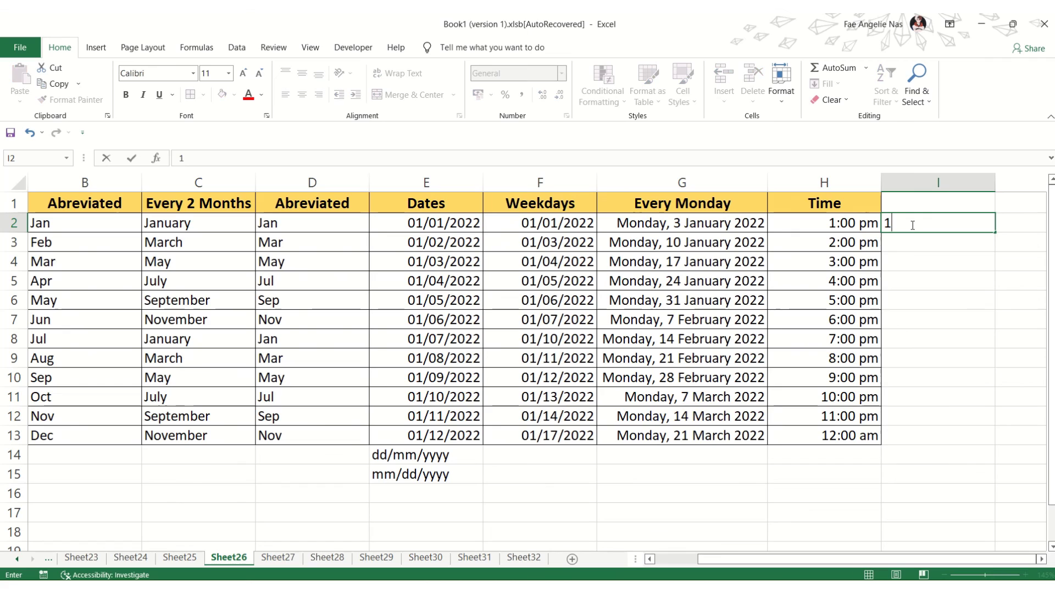
pyautogui.write(':35 PM')
pyautogui.press('Return')
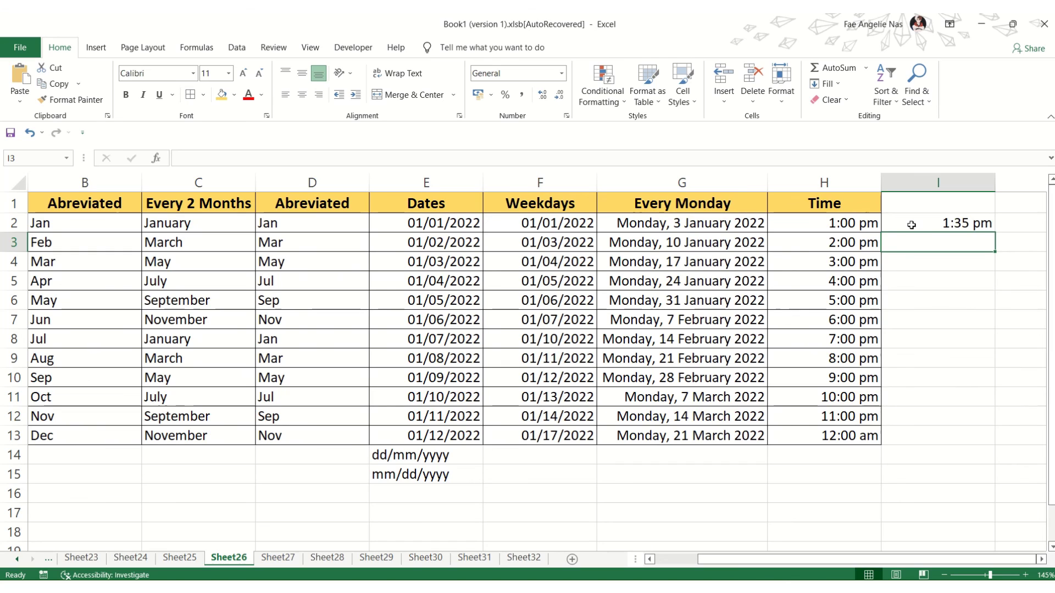
pyautogui.write('1')
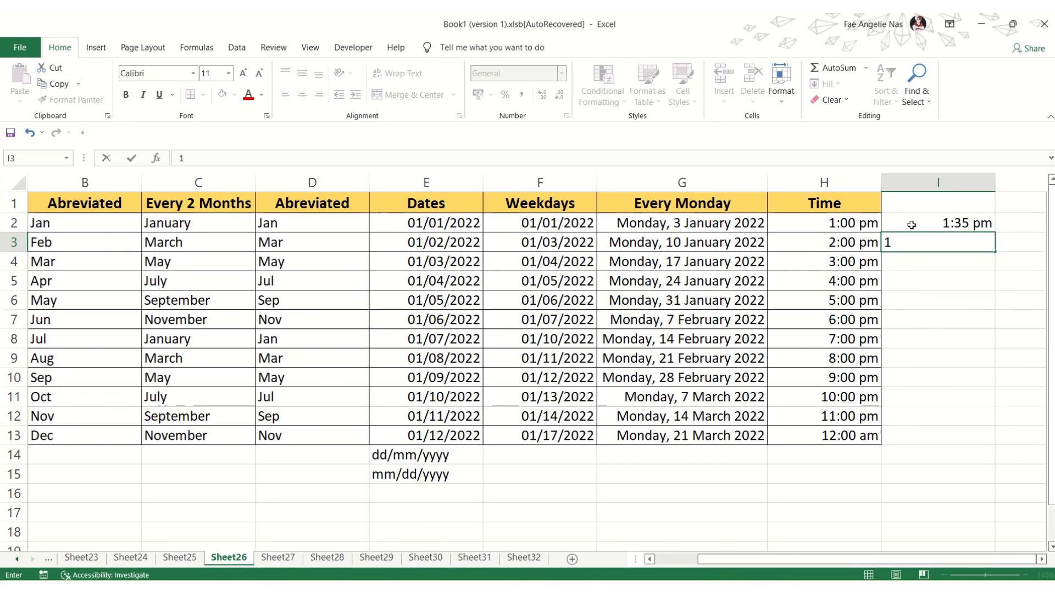
pyautogui.write(':40 PM')
pyautogui.click(929, 346)
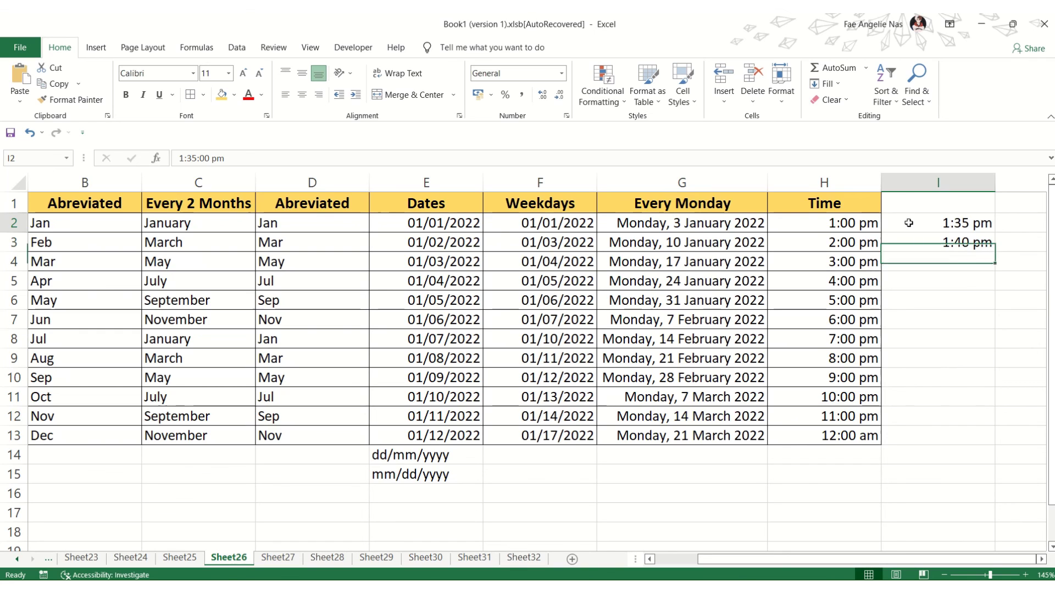
# Step: Extend the five-minute time pattern from I2 and I3 down to I13 with the fill handle
pyautogui.moveTo(906, 223); pyautogui.dragTo(917, 242)
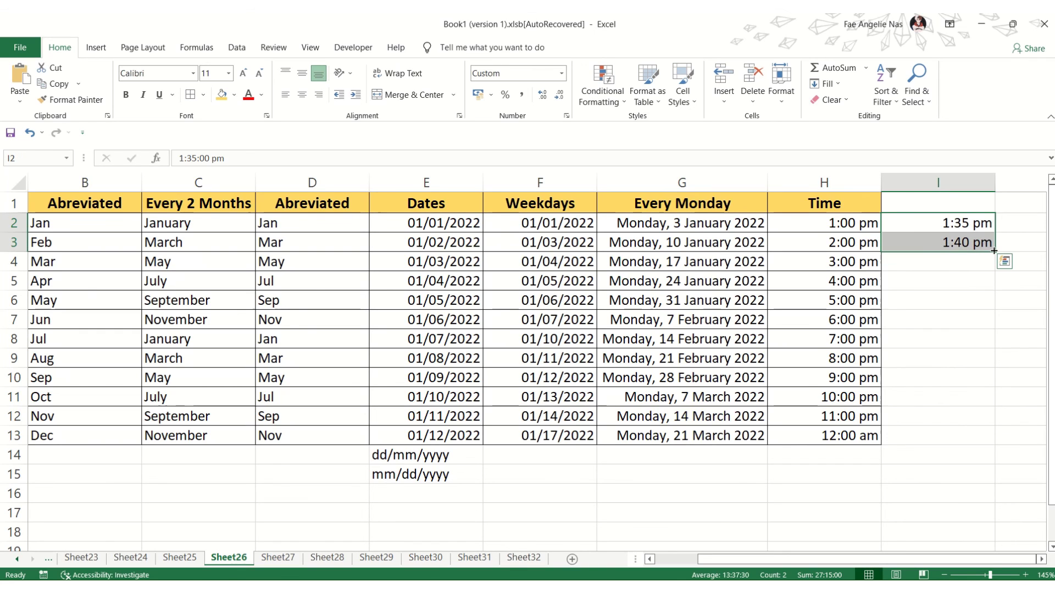
pyautogui.moveTo(995, 249); pyautogui.dragTo(989, 440)
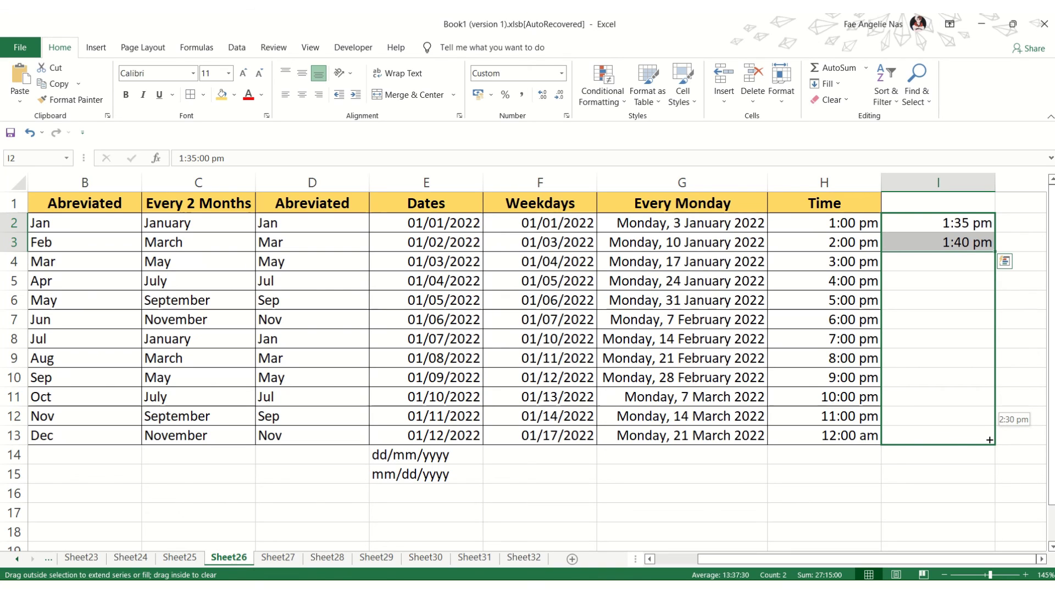
pyautogui.moveTo(990, 440); pyautogui.dragTo(990, 440)
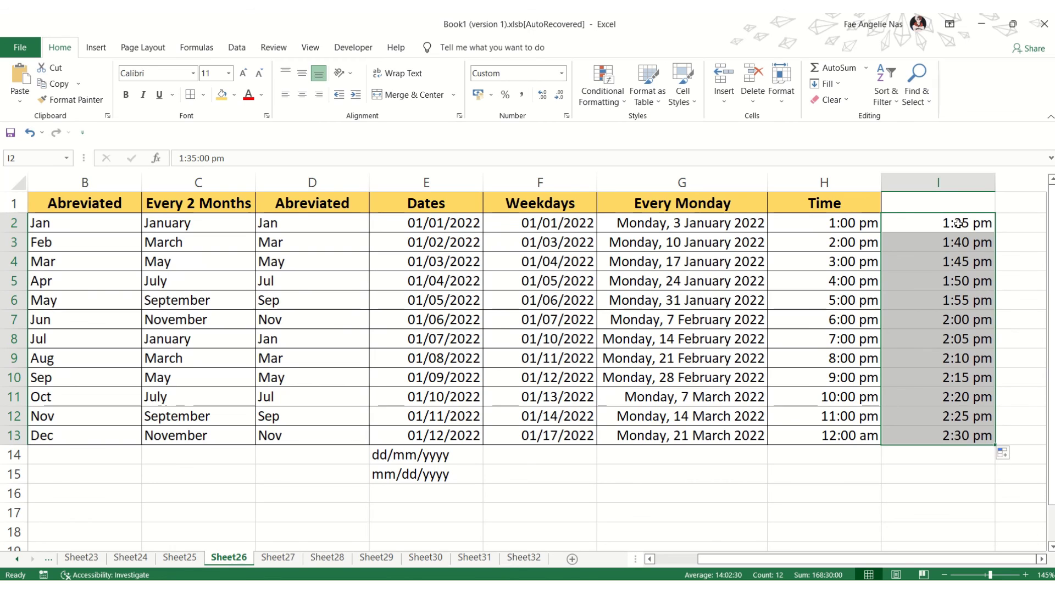
# Step: Go through the filled times from I3 to I8 one by one to check the interval between them
pyautogui.click(965, 239)
pyautogui.click(971, 264)
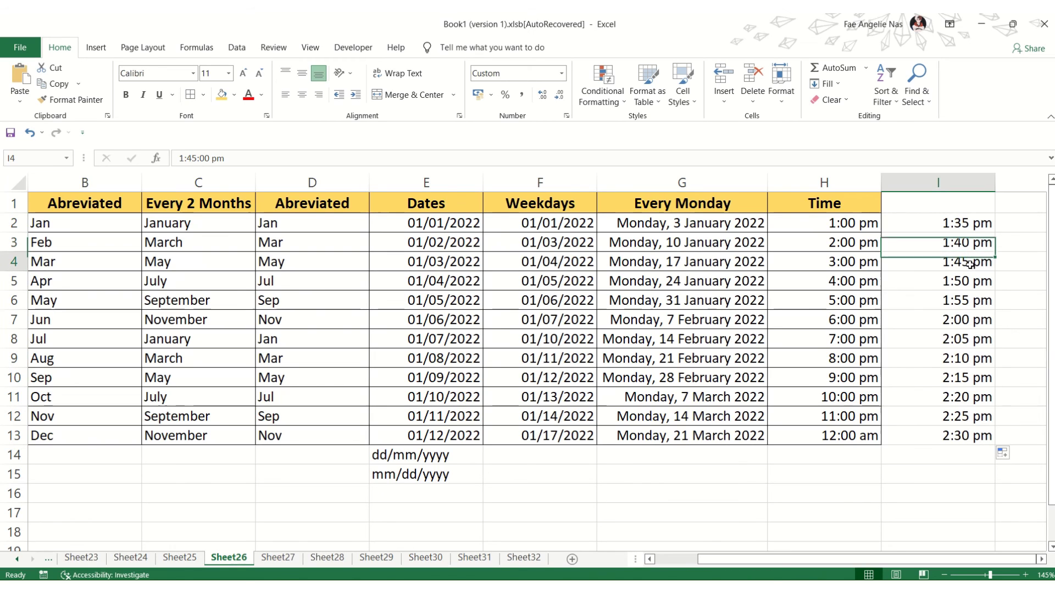
pyautogui.click(966, 280)
pyautogui.click(964, 301)
pyautogui.click(965, 319)
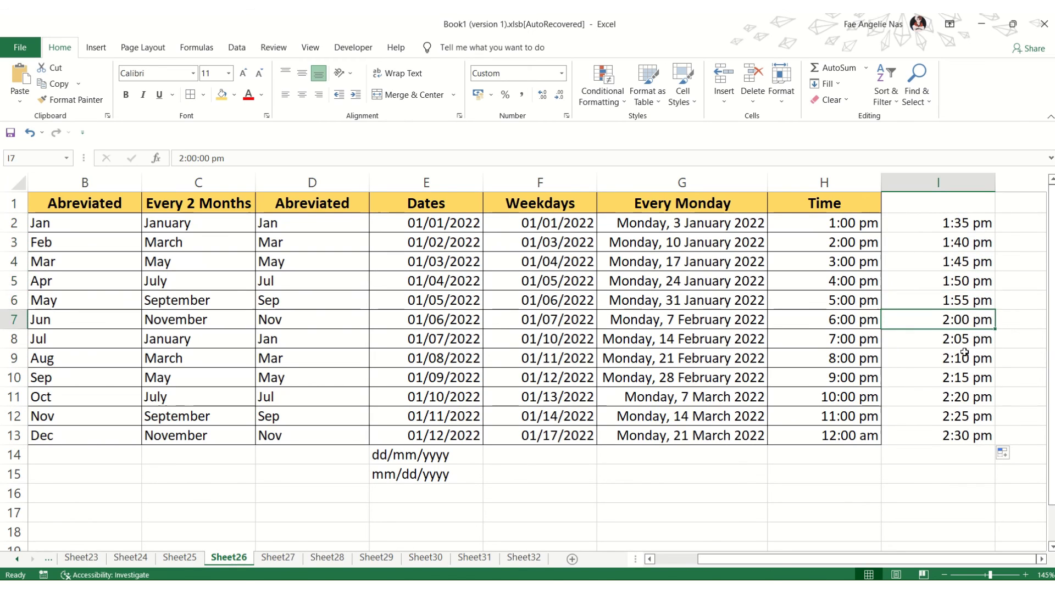
pyautogui.click(964, 339)
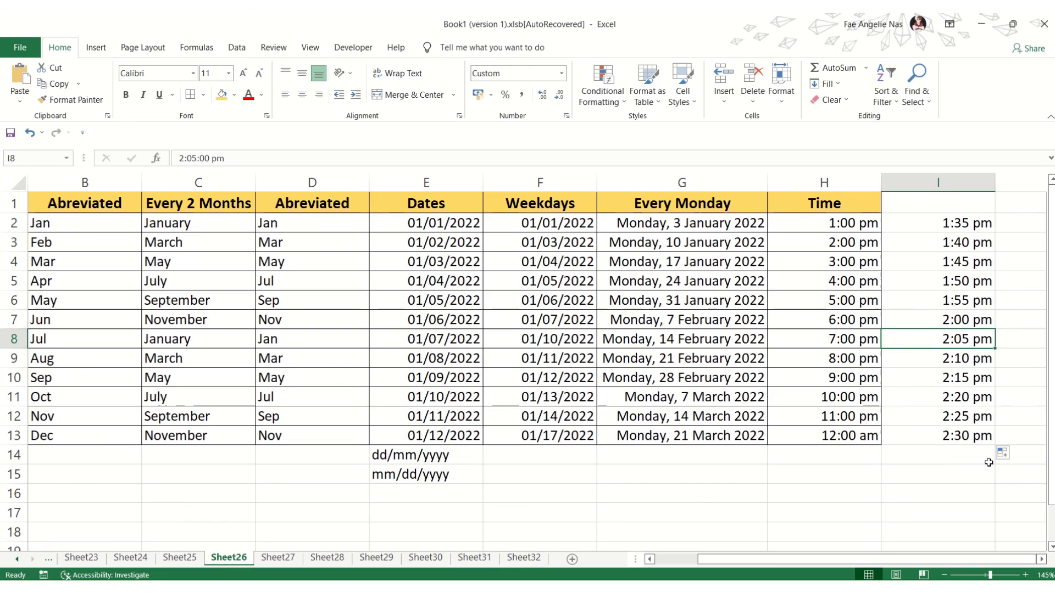
pyautogui.click(705, 468)
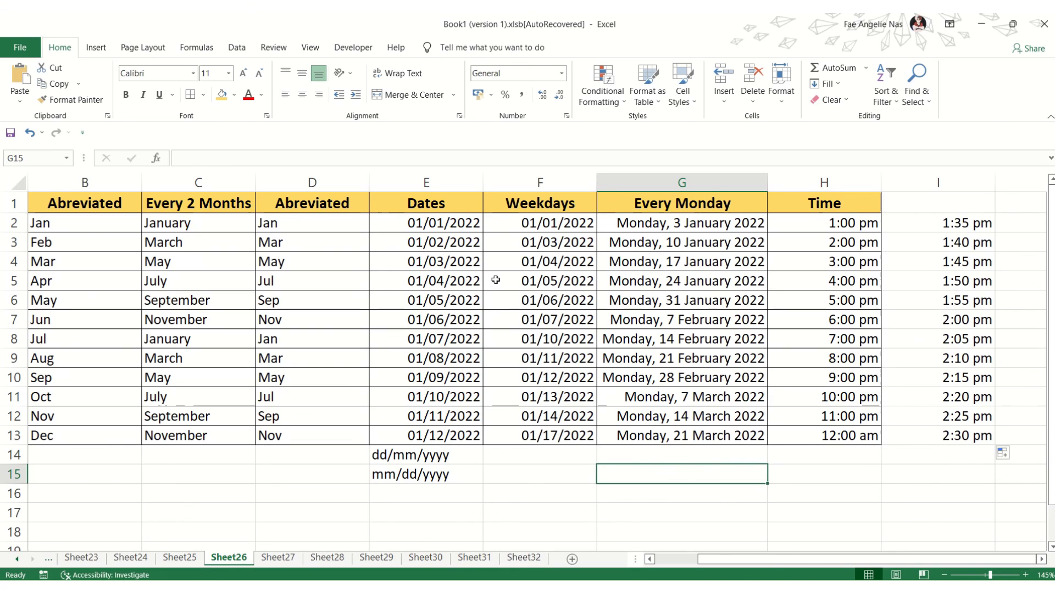